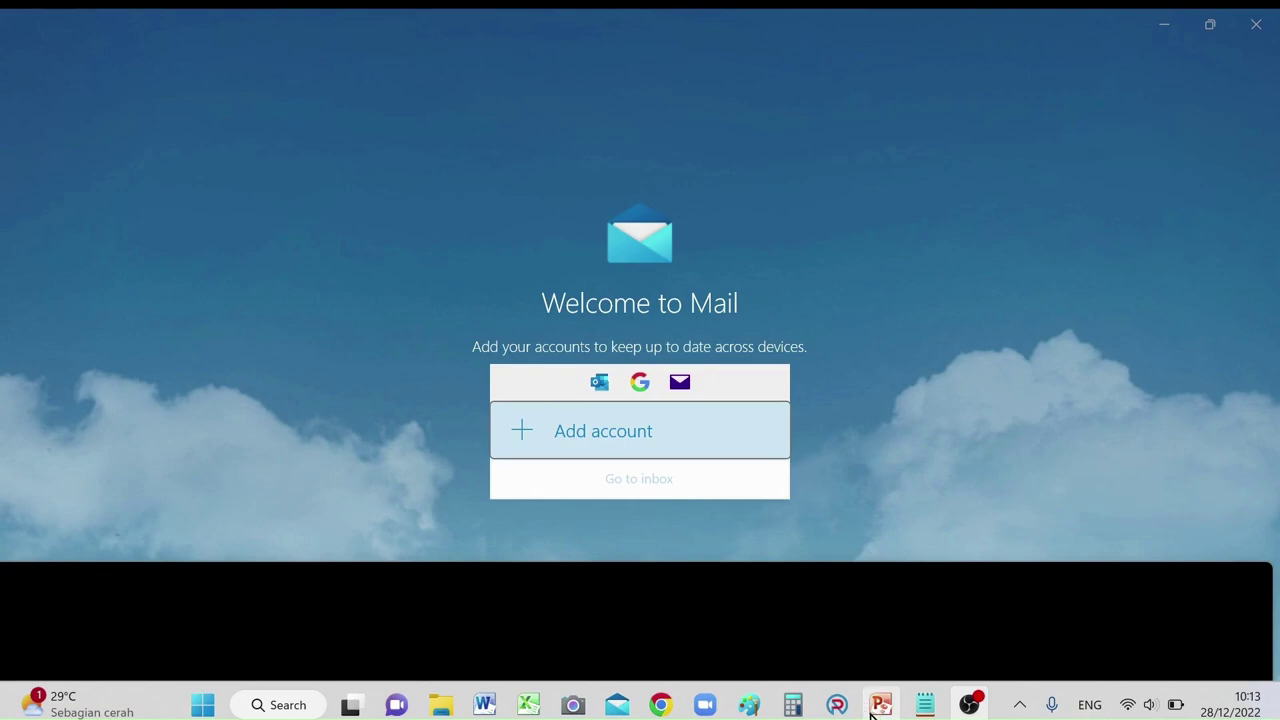
Step: Launch PowerPoint 2010 from the taskbar to get a new blank presentation
{"action": "left_click", "coordinate": [871, 713]}
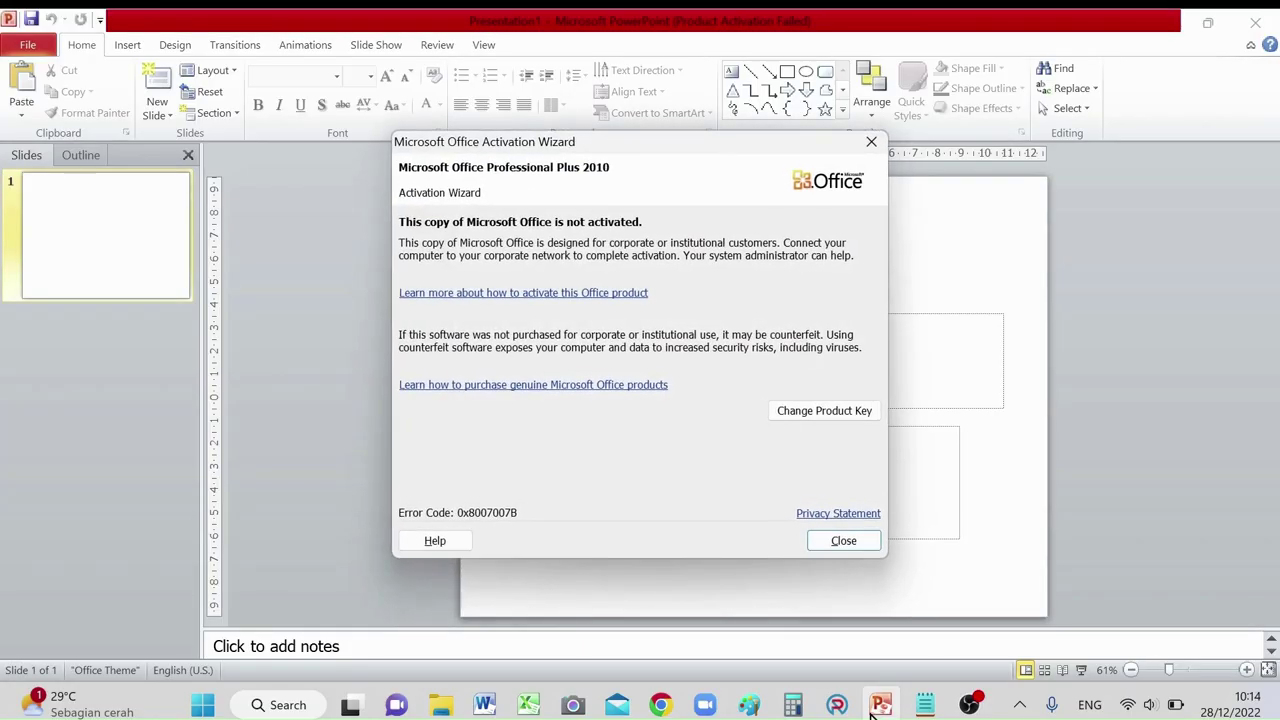
Step: Dismiss the activation notice and apply the Flow theme from the Design themes gallery
{"action": "left_click", "coordinate": [828, 542]}
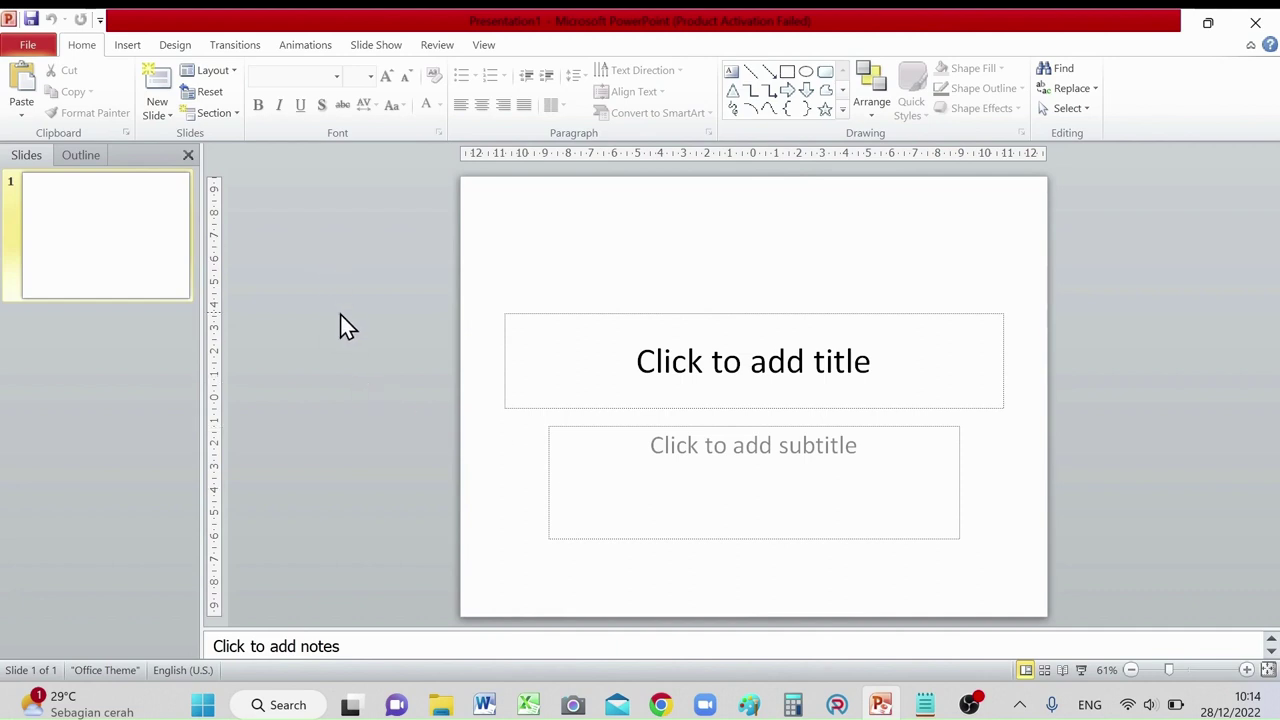
{"action": "left_click", "coordinate": [186, 54]}
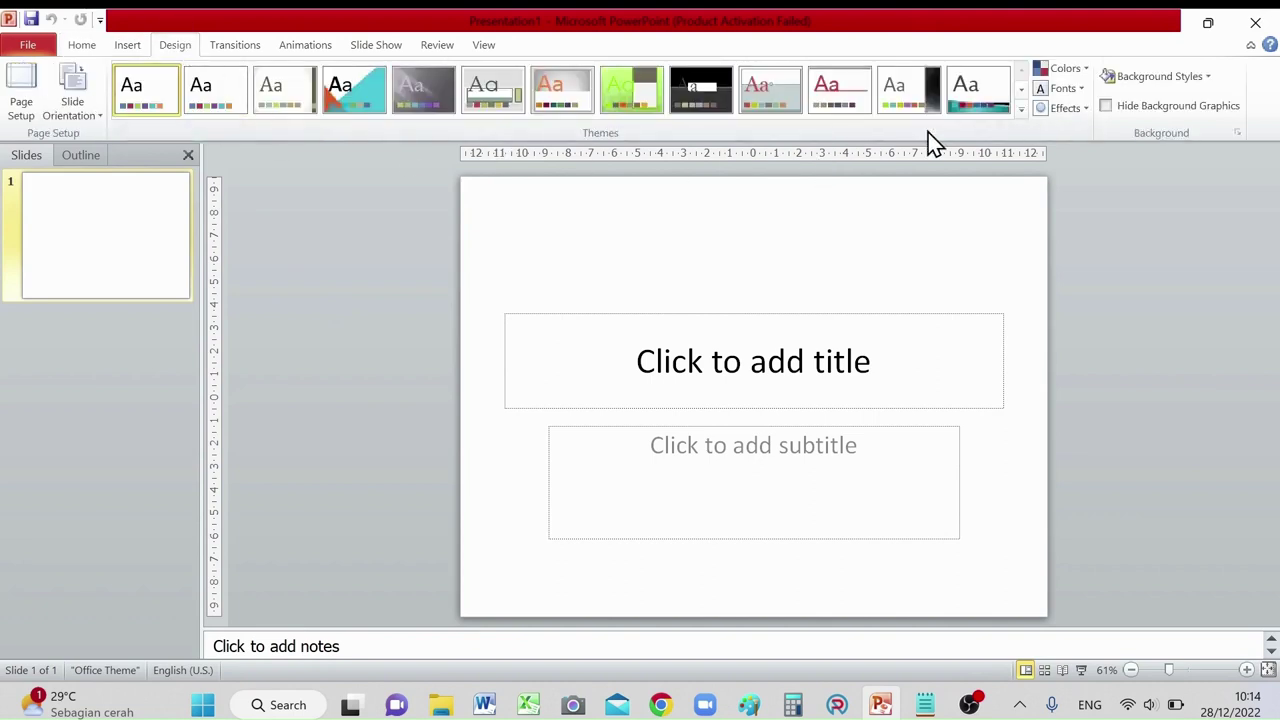
{"action": "left_click", "coordinate": [1022, 112]}
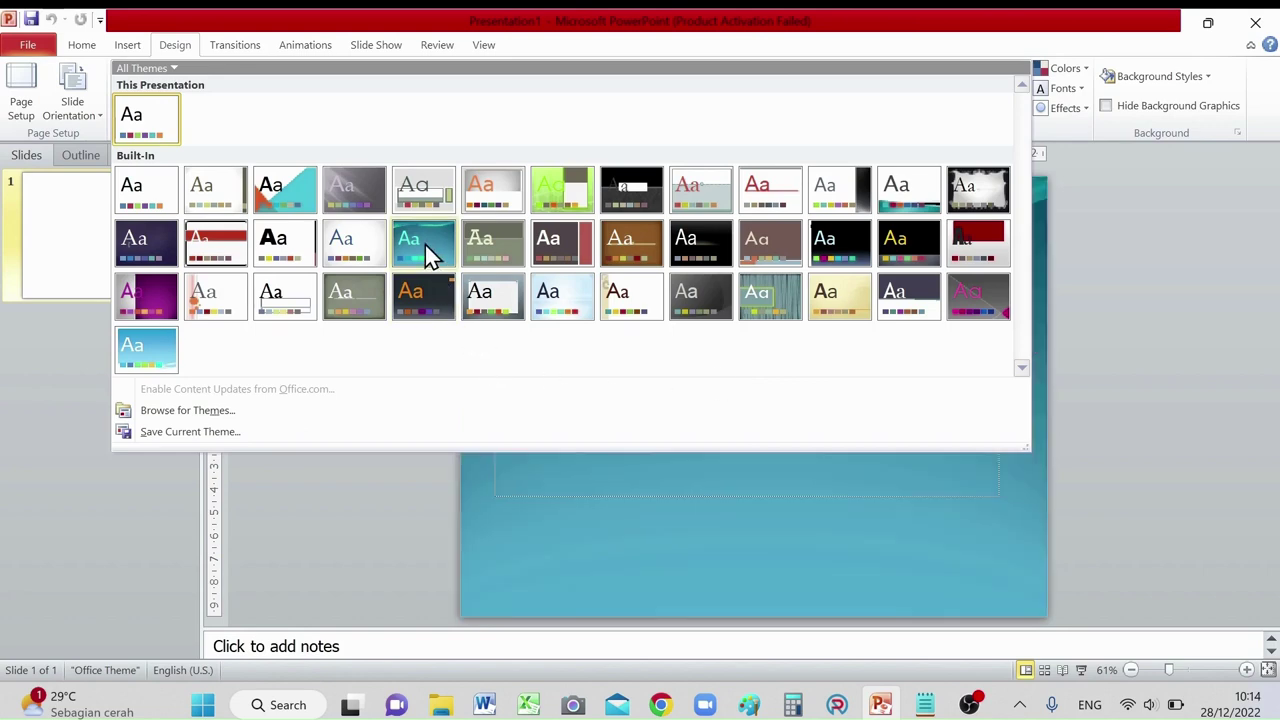
{"action": "left_click", "coordinate": [425, 244]}
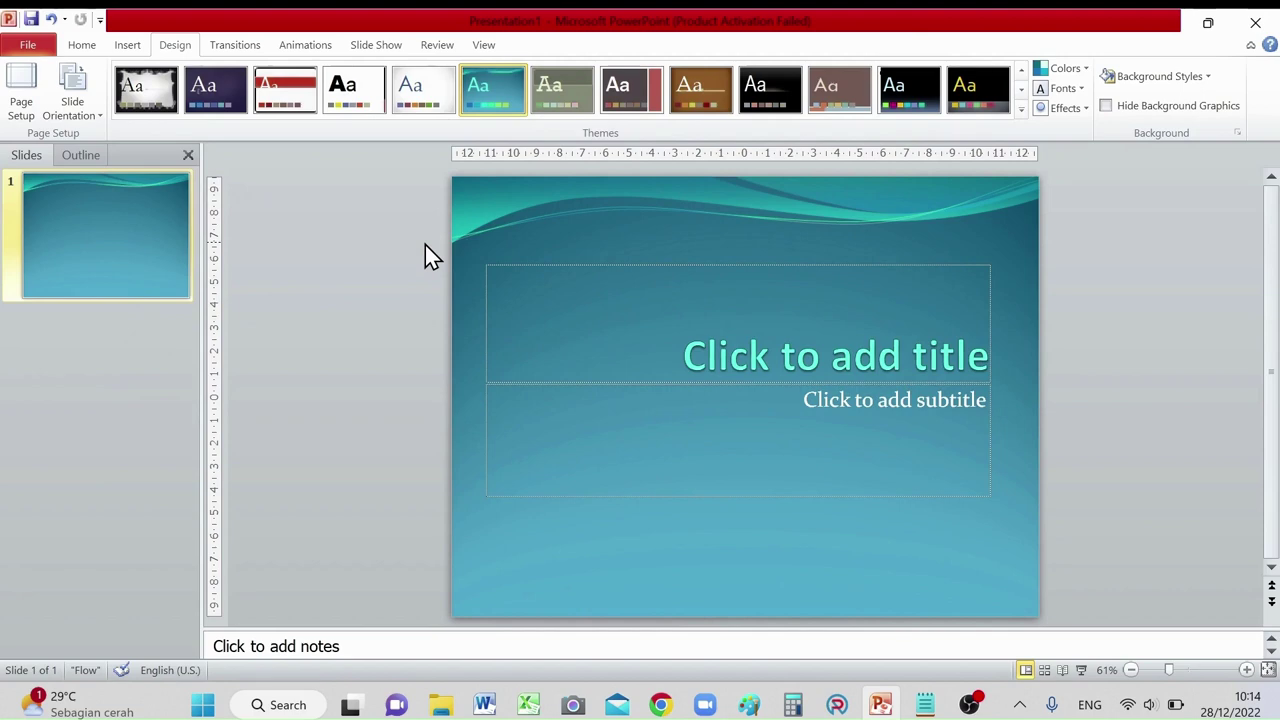
Step: Type the slide title 'TUTORIAL I', correcting the typos along the way
{"action": "left_click", "coordinate": [805, 357]}
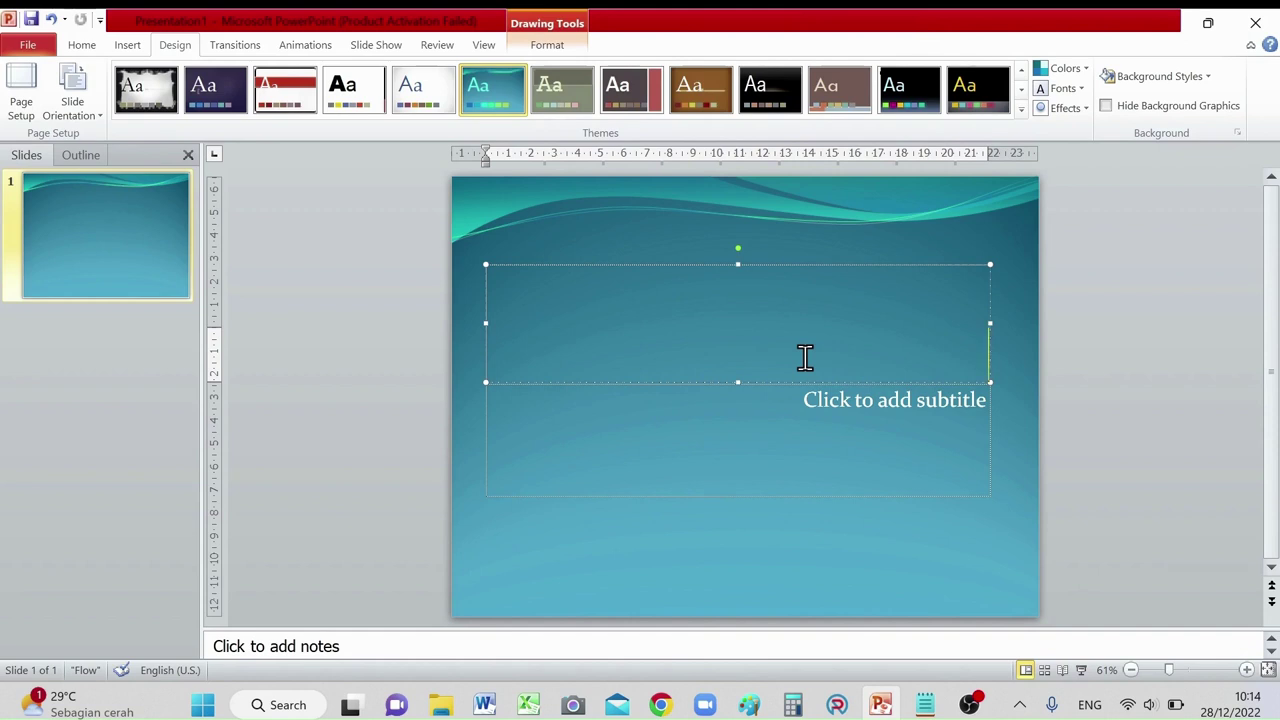
{"action": "type", "text": "TUR"}
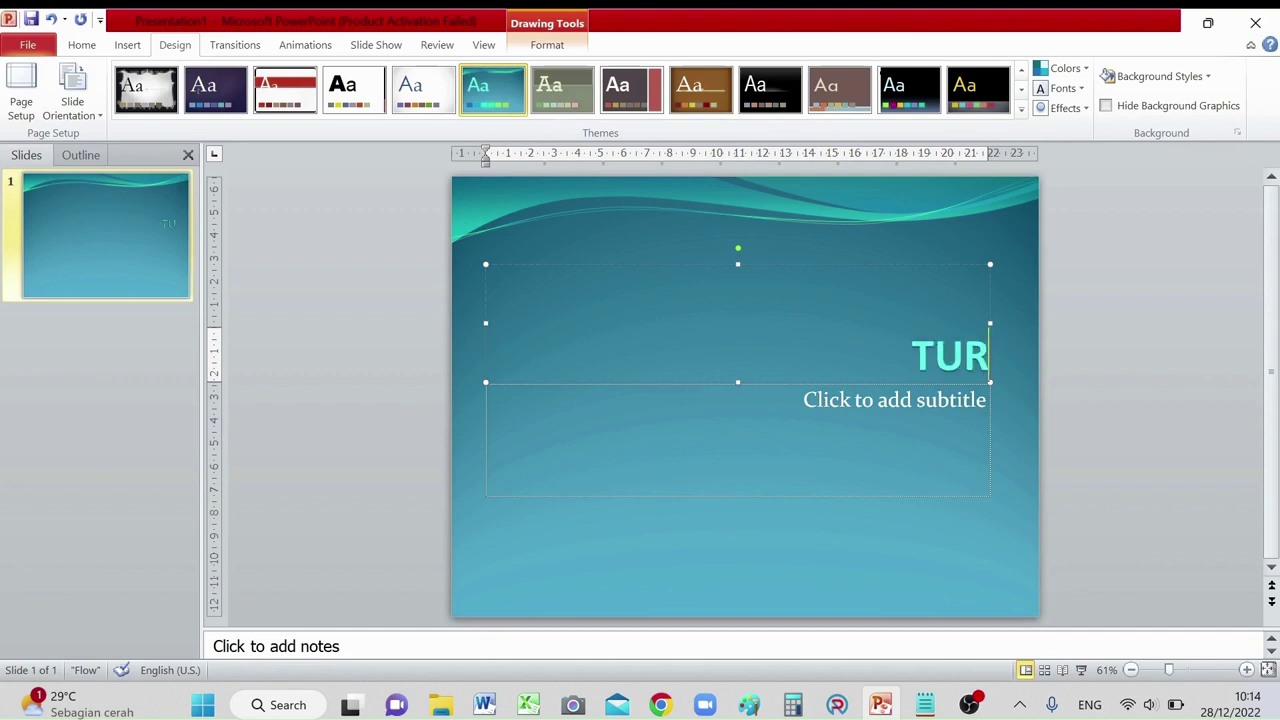
{"action": "type", "text": "O"}
{"action": "key", "text": "BackSpace"}
{"action": "type", "text": "TO"}
{"action": "key", "text": "BackSpace"}
{"action": "key", "text": "BackSpace"}
{"action": "key", "text": "BackSpace"}
{"action": "type", "text": "TORI"}
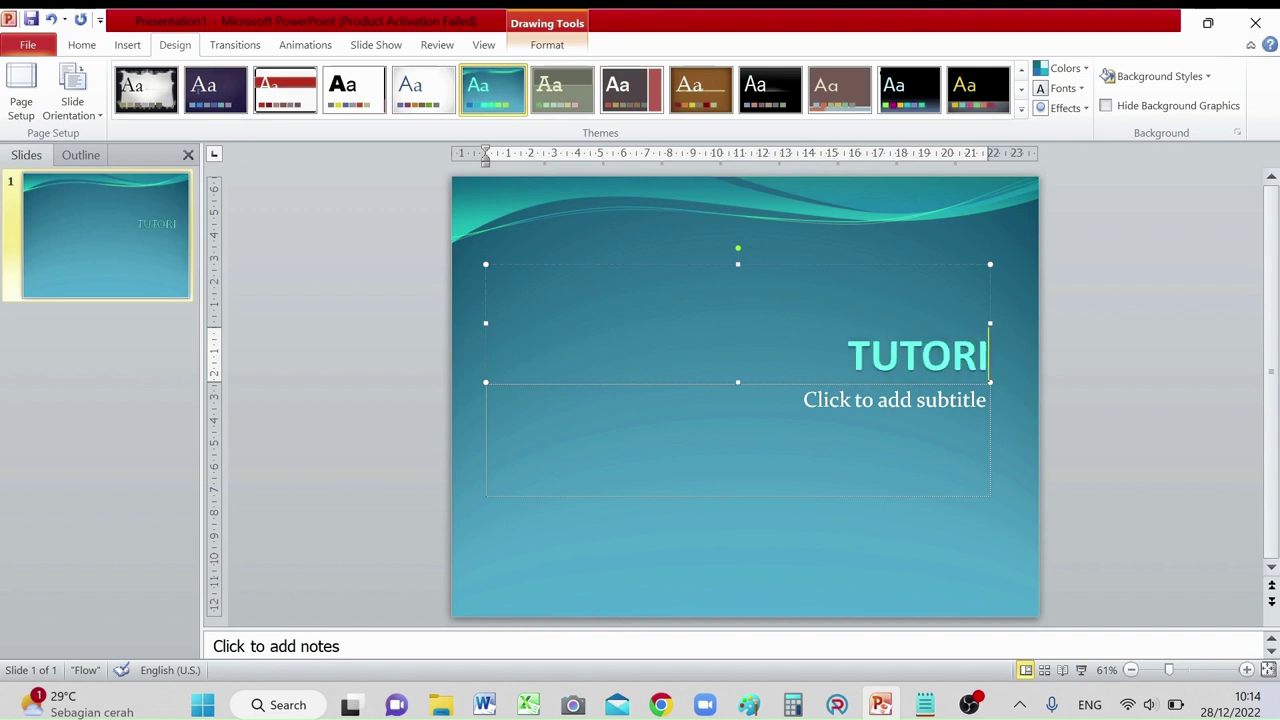
{"action": "type", "text": "AL"}
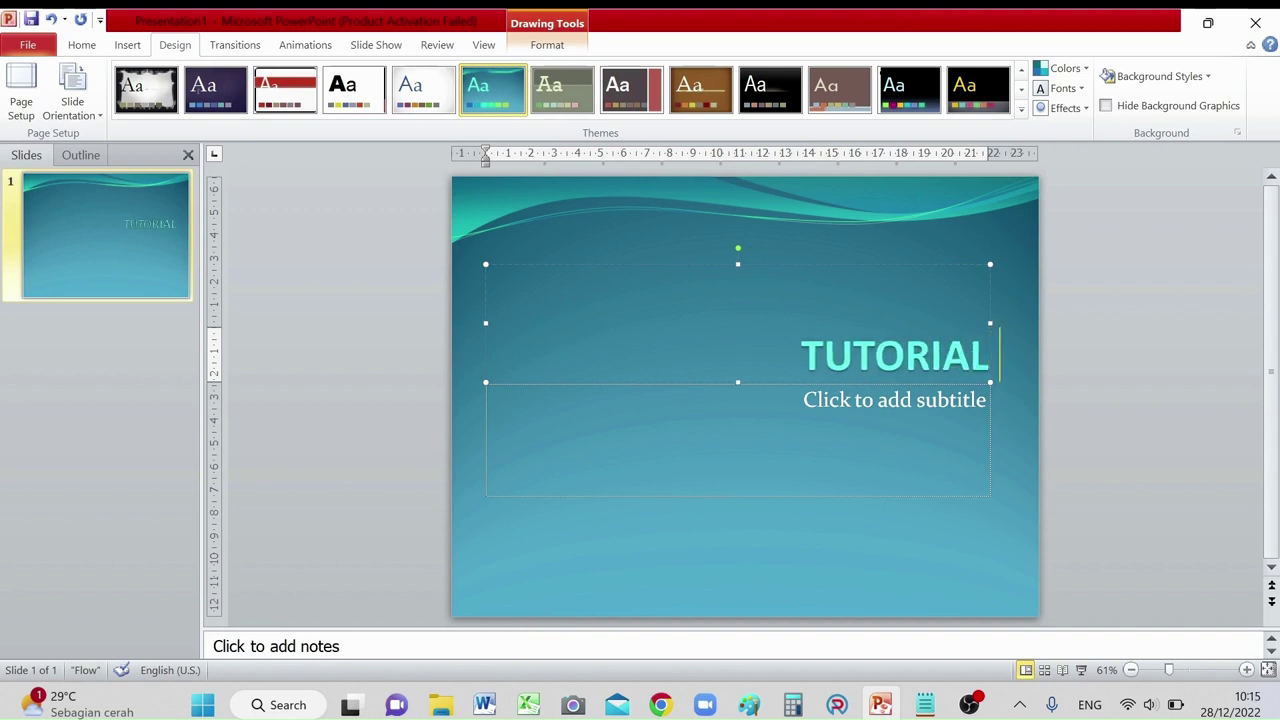
{"action": "type", "text": " I"}
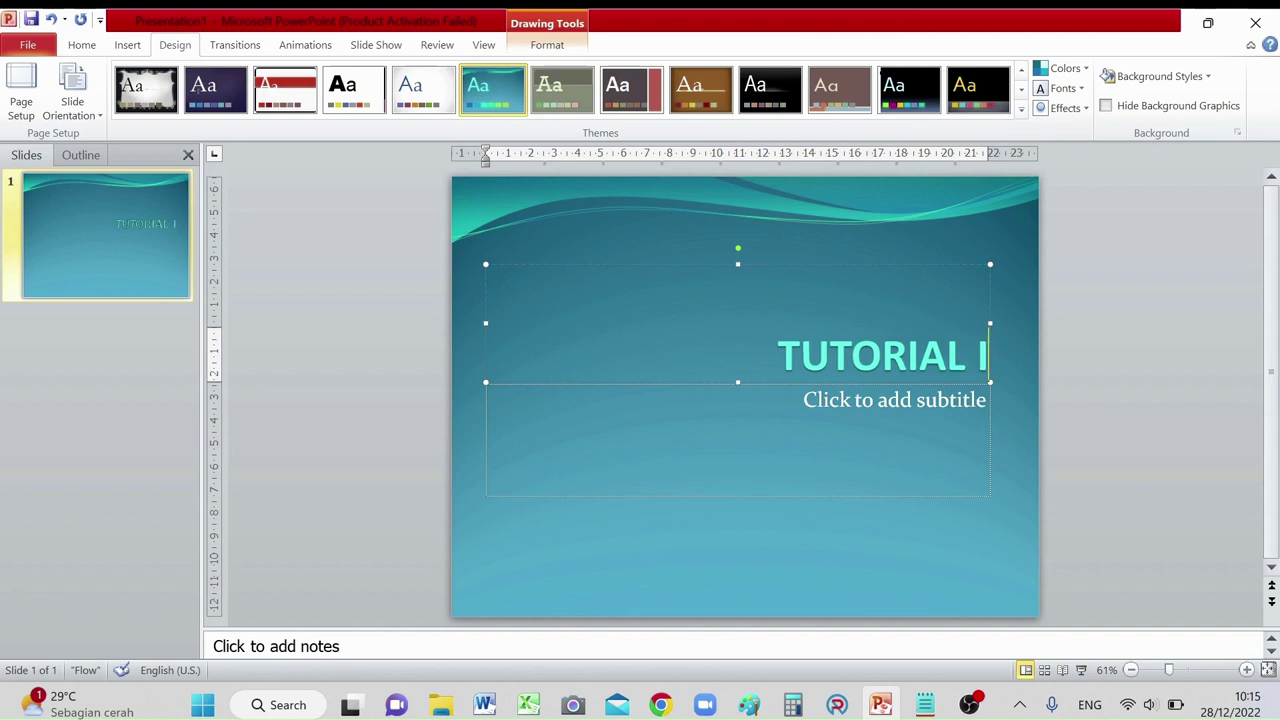
Step: Enter 'Pertemuan ke 2' as the subtitle
{"action": "left_click", "coordinate": [856, 393]}
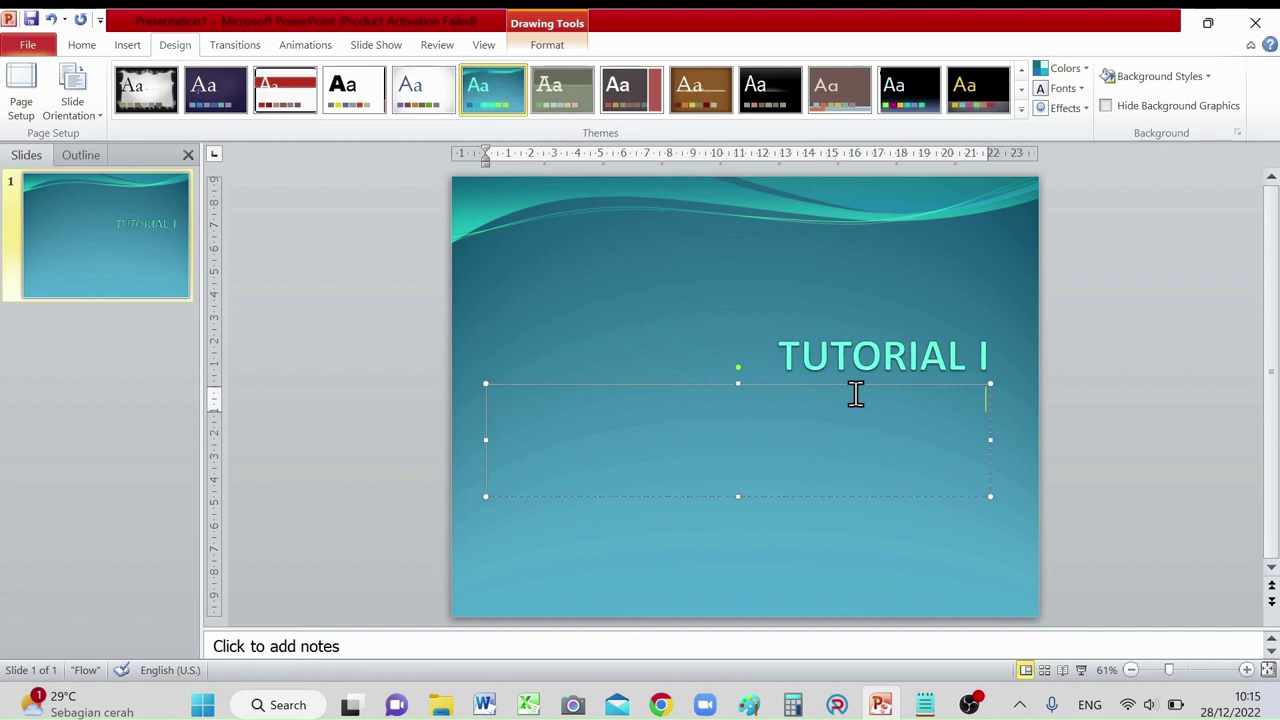
{"action": "type", "text": "Pert"}
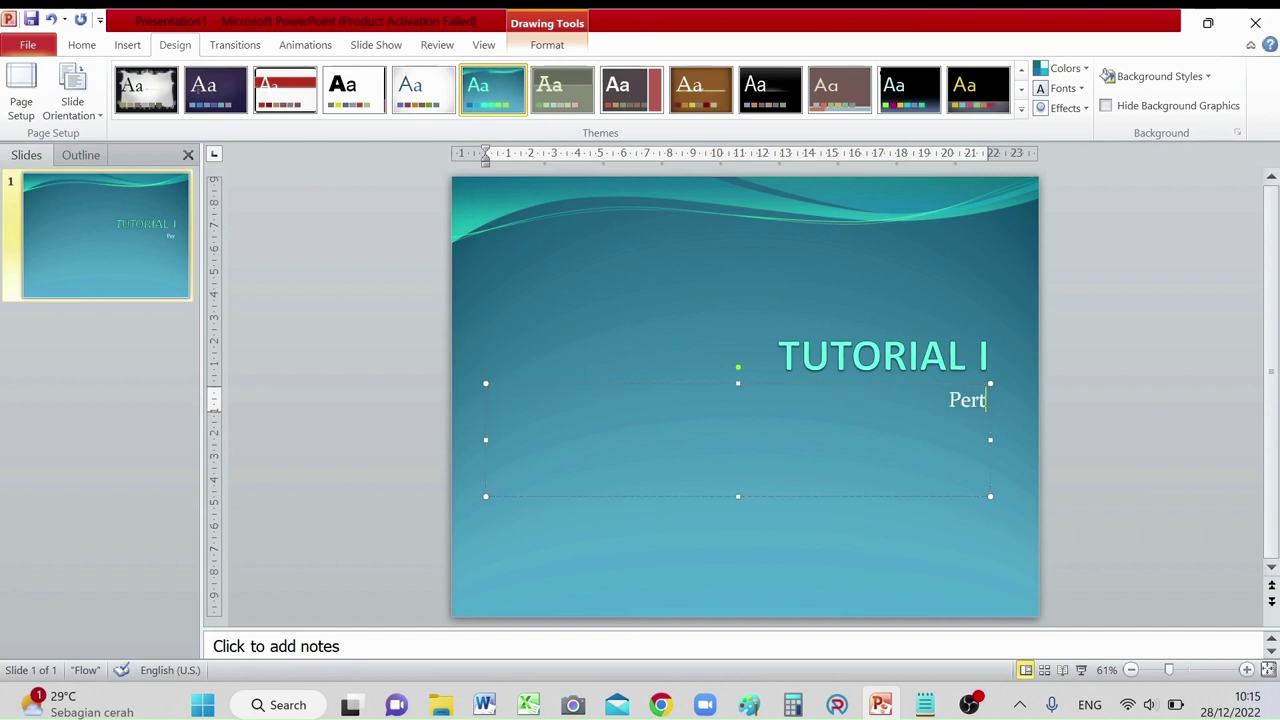
{"action": "type", "text": "emuan "}
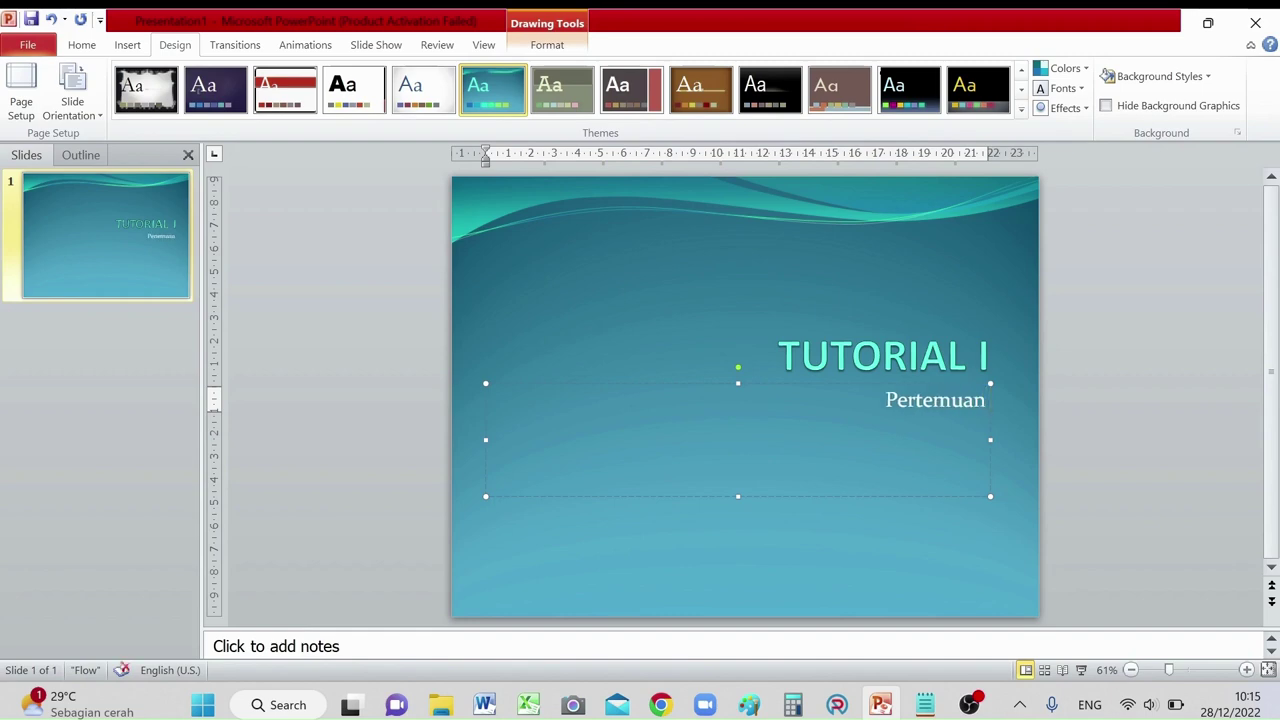
{"action": "type", "text": "ke 2"}
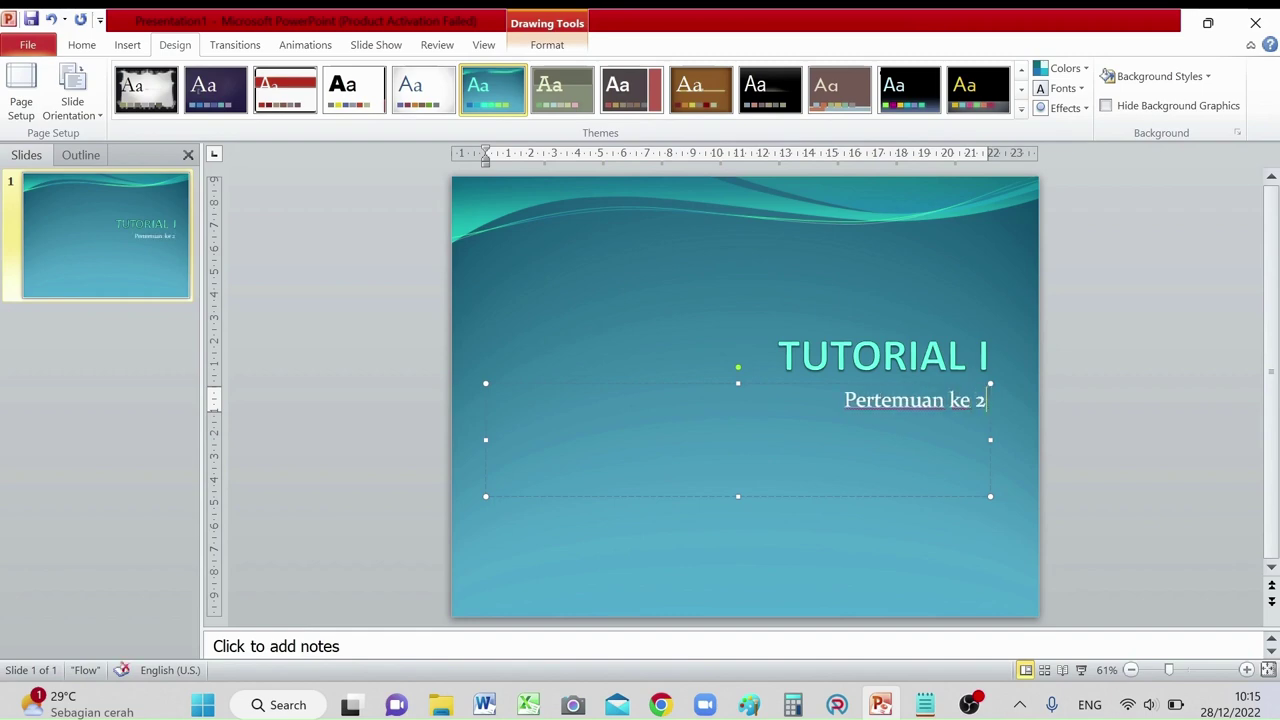
{"action": "left_click", "coordinate": [775, 347]}
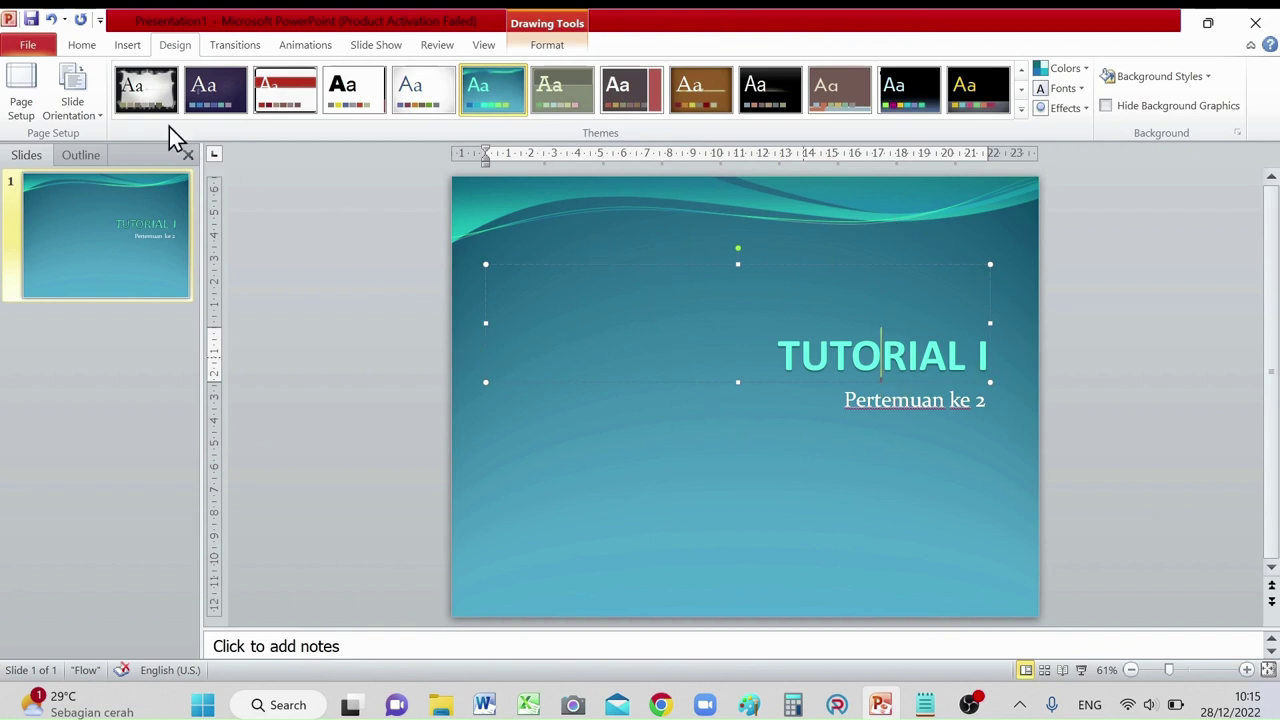
Step: Try left, right and justify on the title, settle on center alignment, then select its text
{"action": "left_click", "coordinate": [86, 48]}
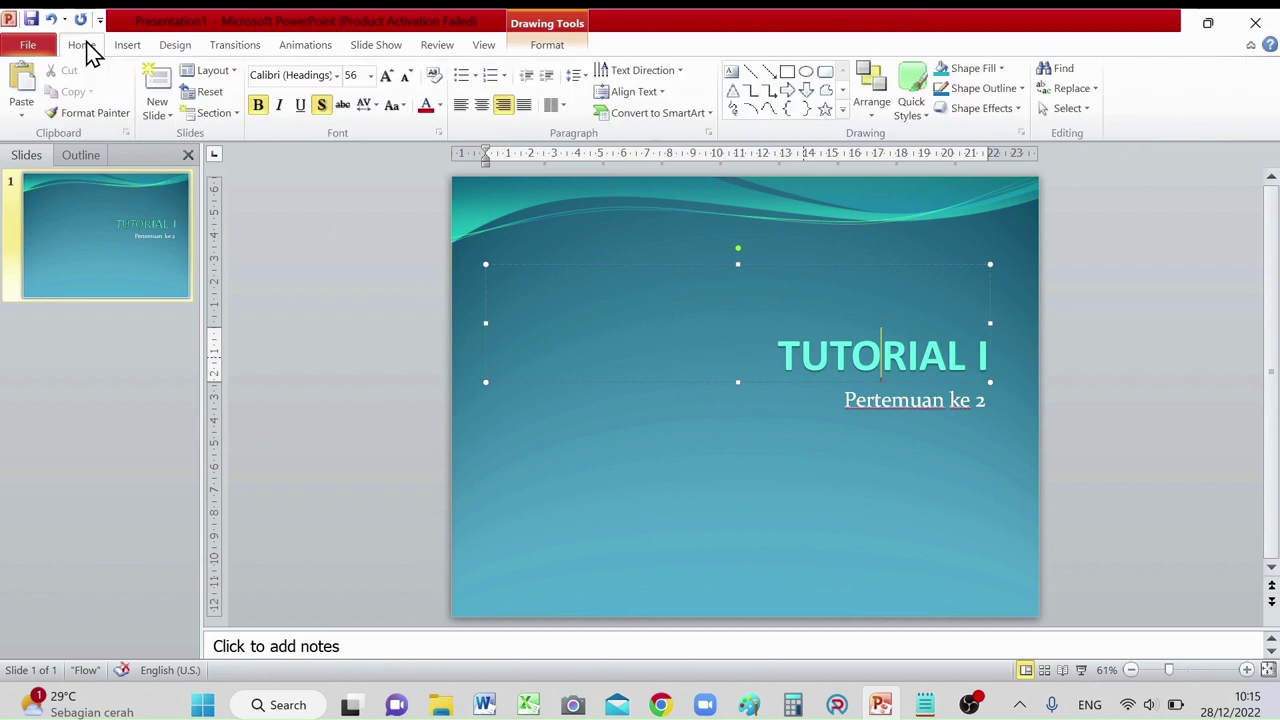
{"action": "left_click", "coordinate": [484, 108]}
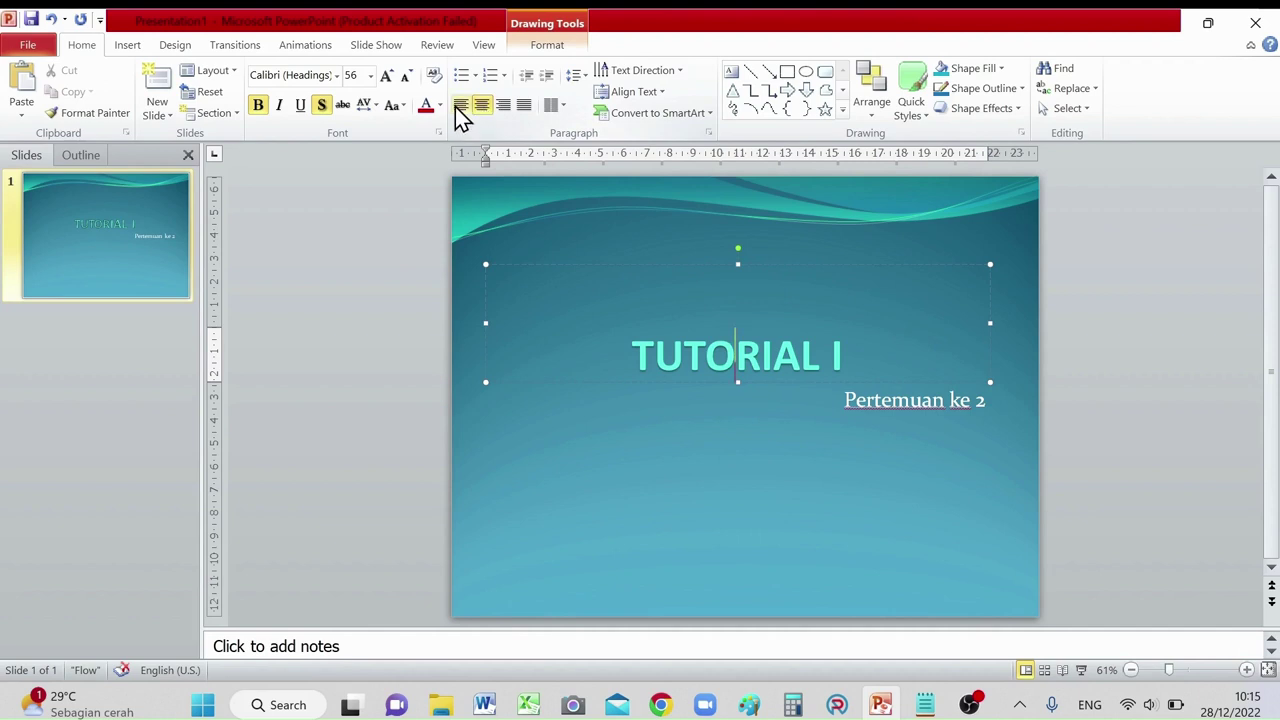
{"action": "left_click", "coordinate": [456, 107]}
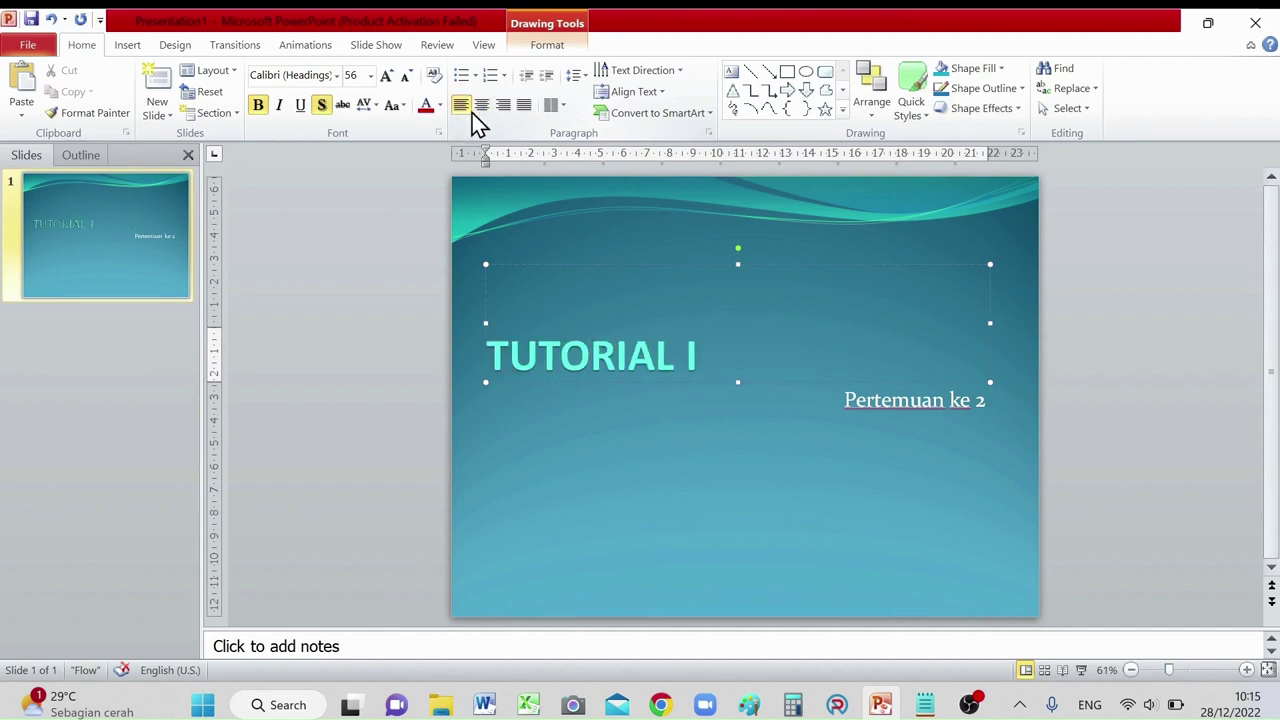
{"action": "left_click", "coordinate": [505, 108]}
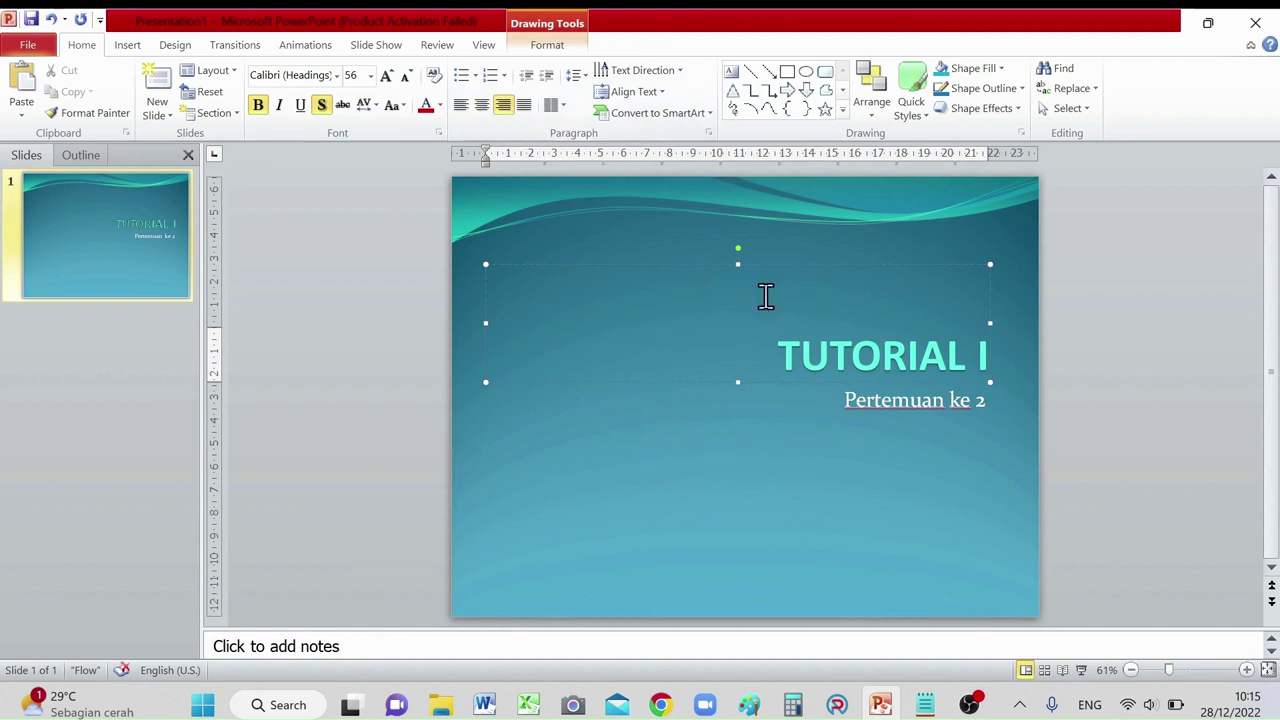
{"action": "left_click", "coordinate": [527, 110]}
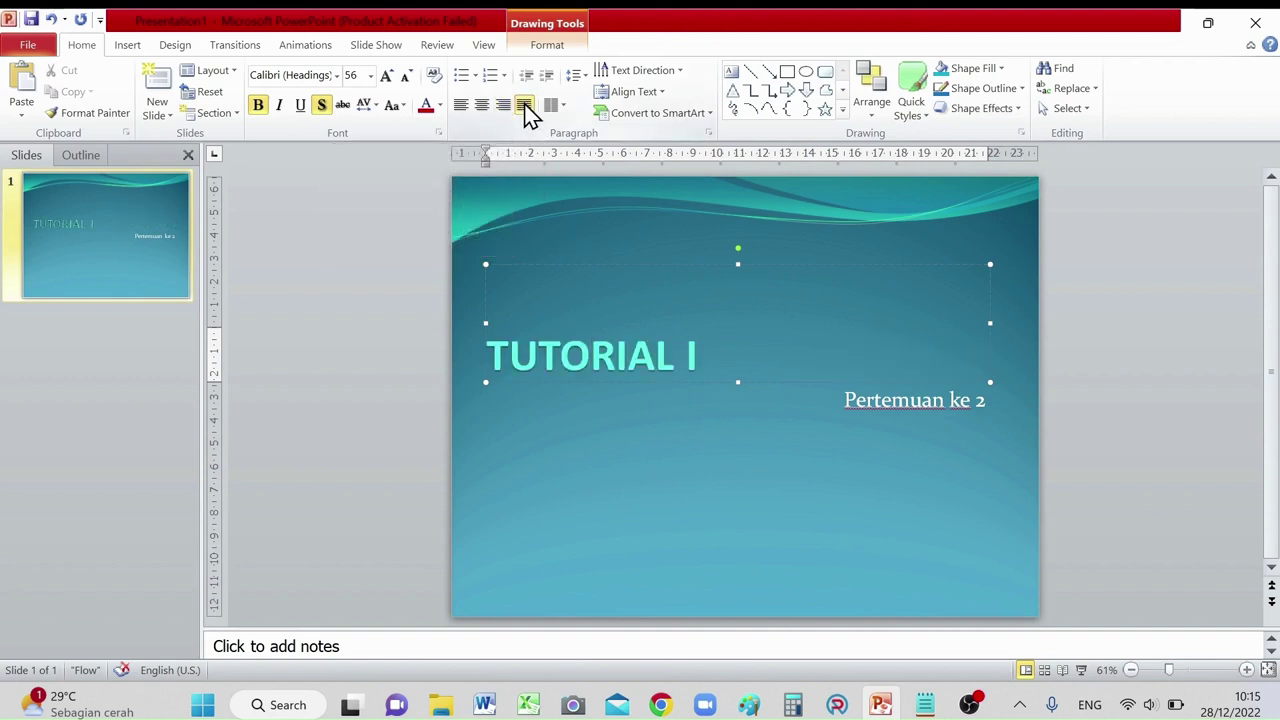
{"action": "left_click", "coordinate": [487, 109]}
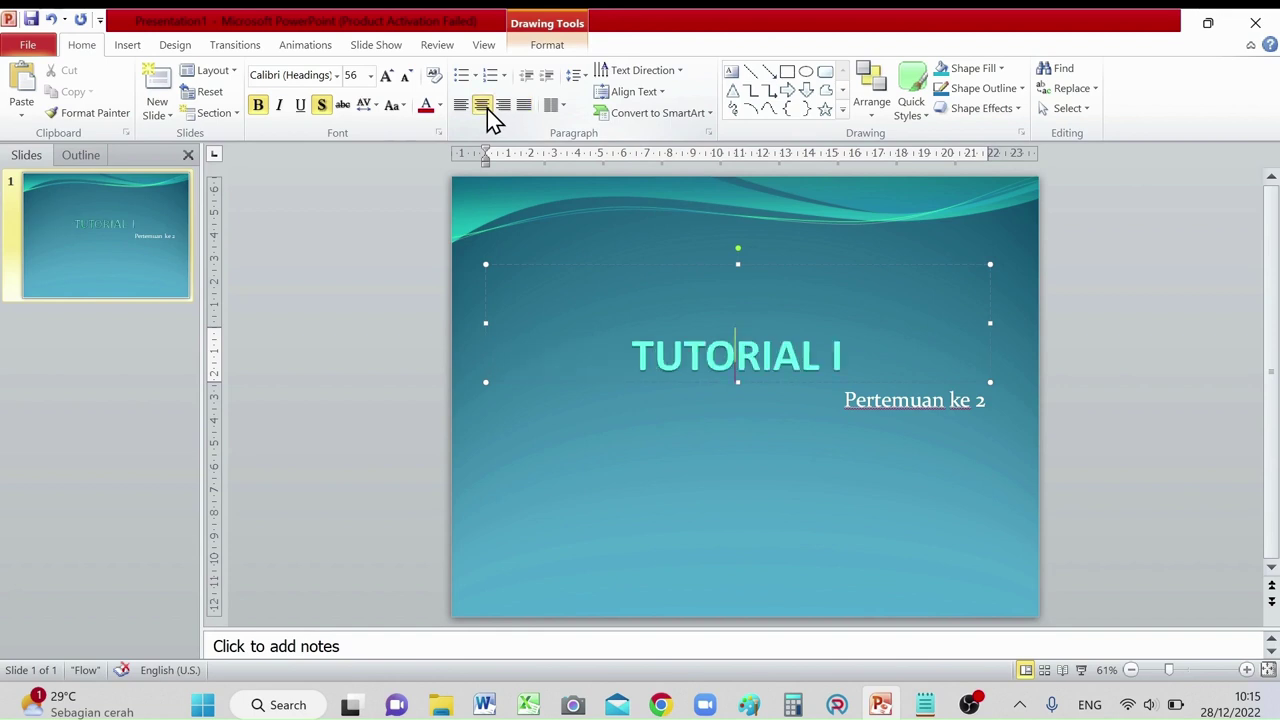
{"action": "left_click", "coordinate": [722, 356]}
{"action": "double_click", "coordinate": [694, 356]}
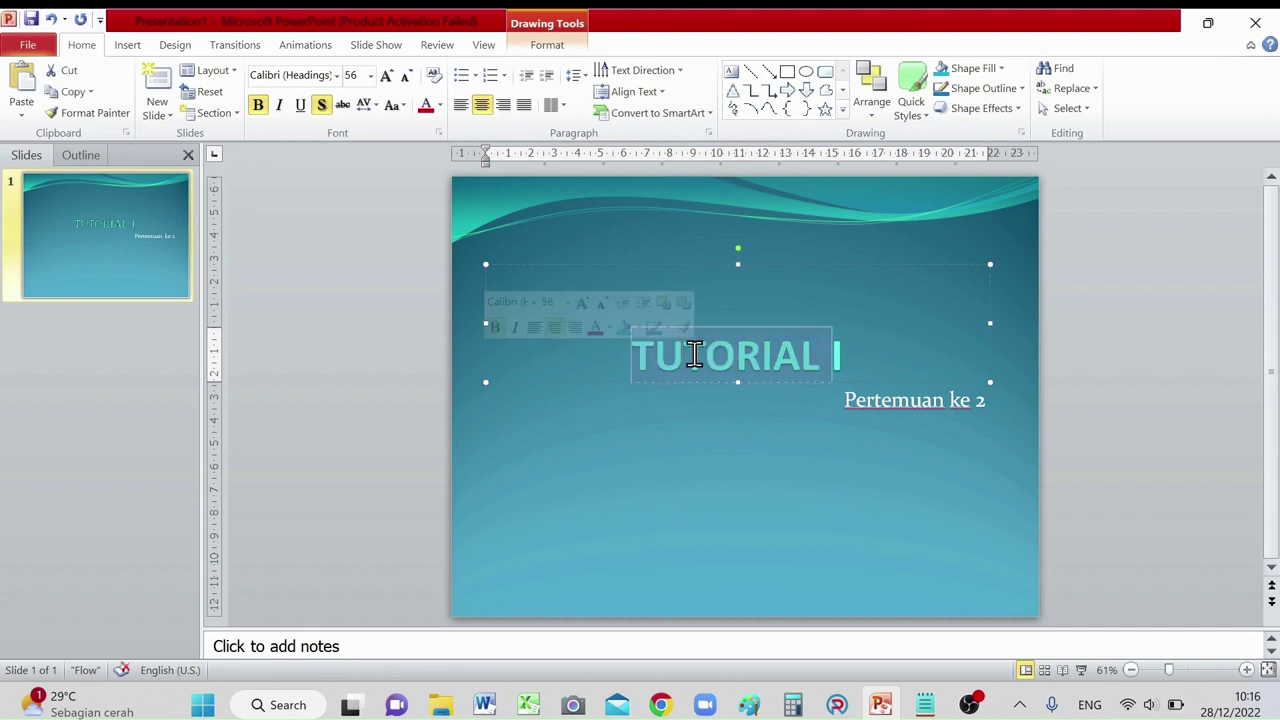
Step: Select the whole 'TUTORIAL I' title and change its font colour to yellow
{"action": "left_click", "coordinate": [837, 348], "text": "shift"}
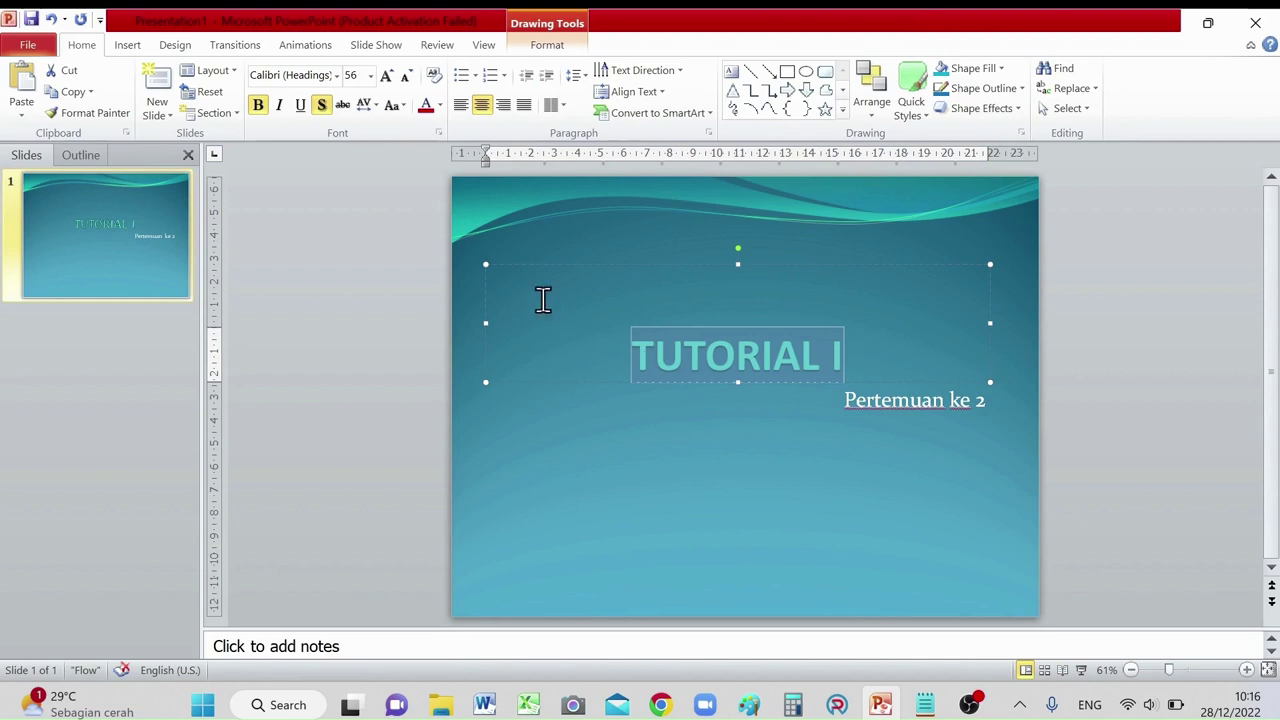
{"action": "left_click", "coordinate": [440, 105]}
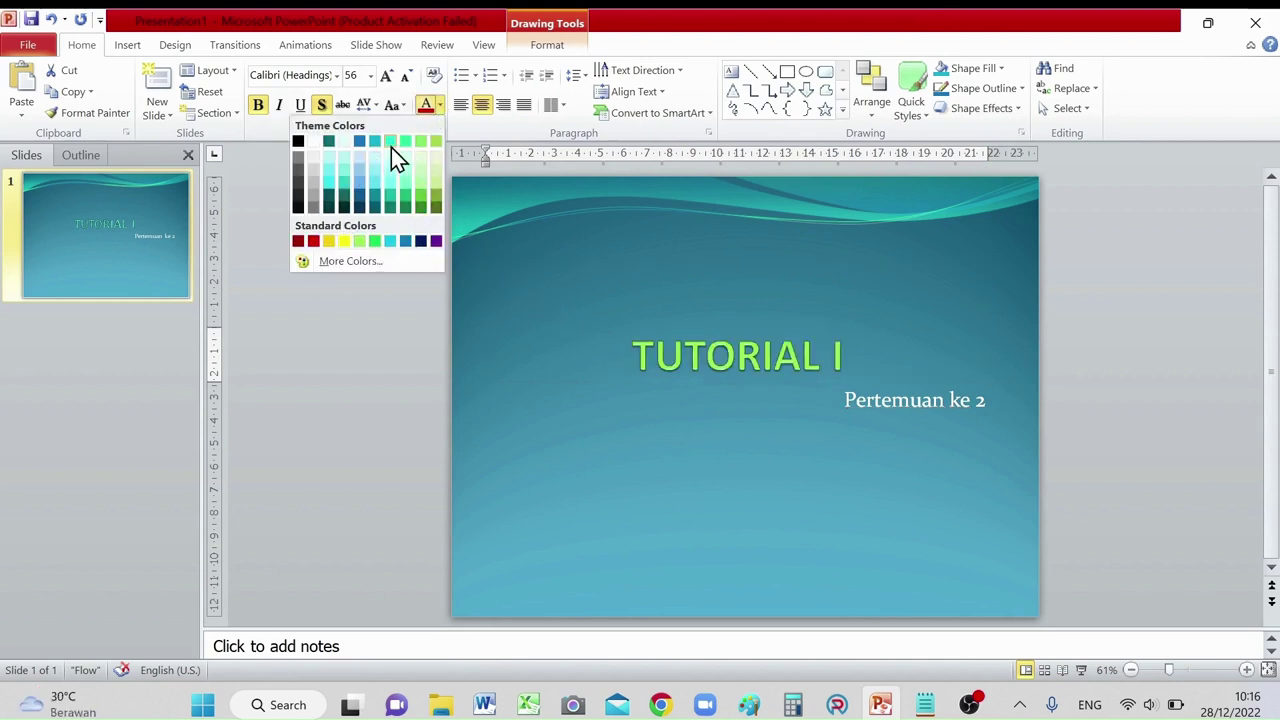
{"action": "left_click", "coordinate": [329, 244]}
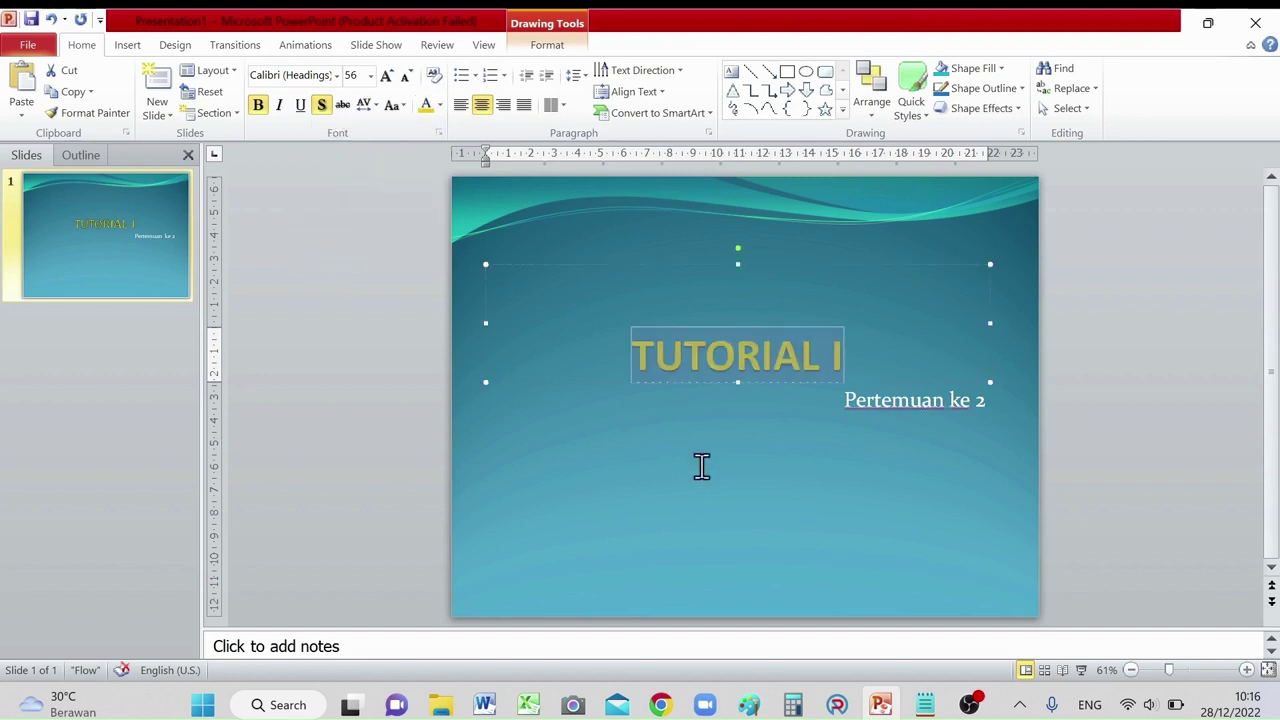
{"action": "double_click", "coordinate": [723, 358]}
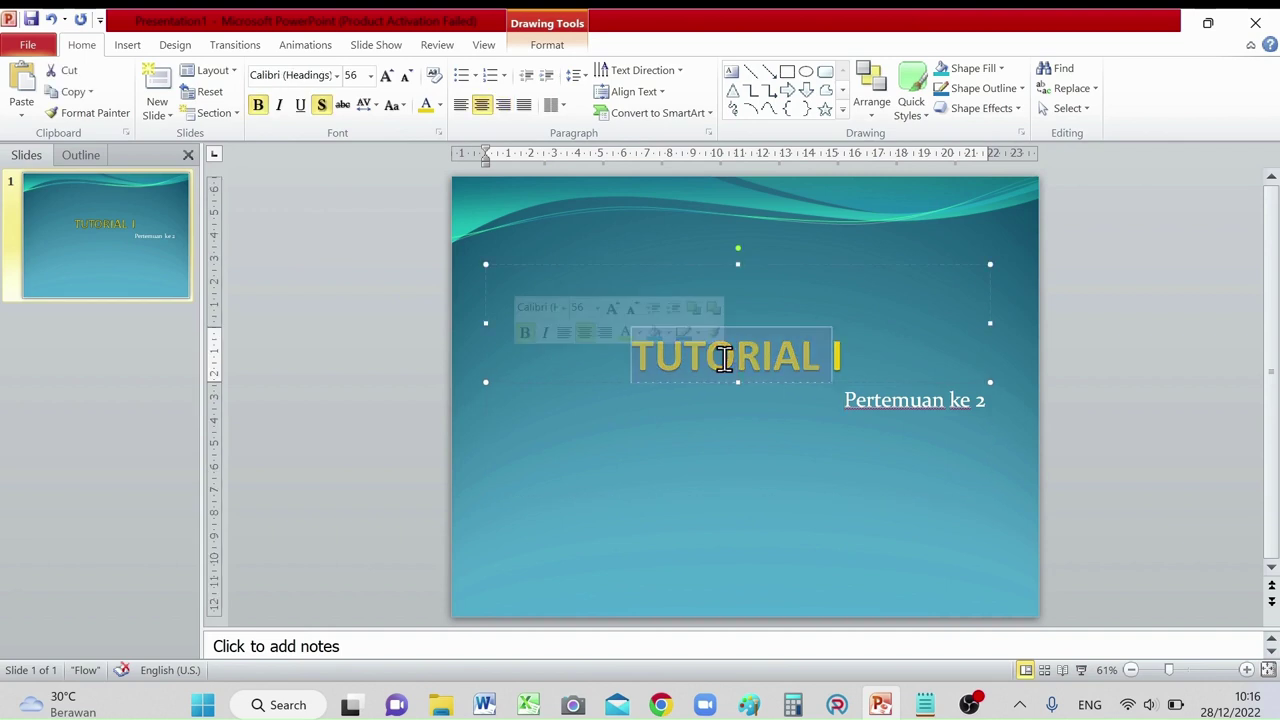
{"action": "left_click", "coordinate": [858, 343], "text": "shift"}
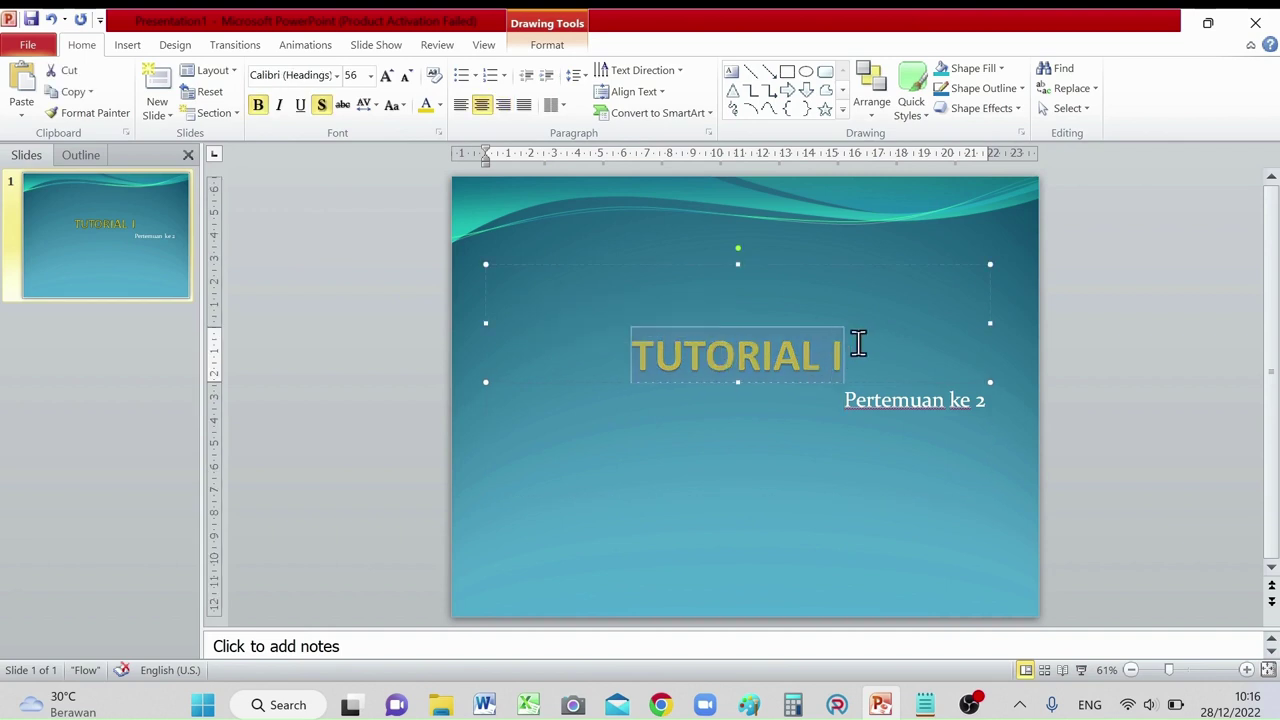
{"action": "left_click", "coordinate": [370, 76]}
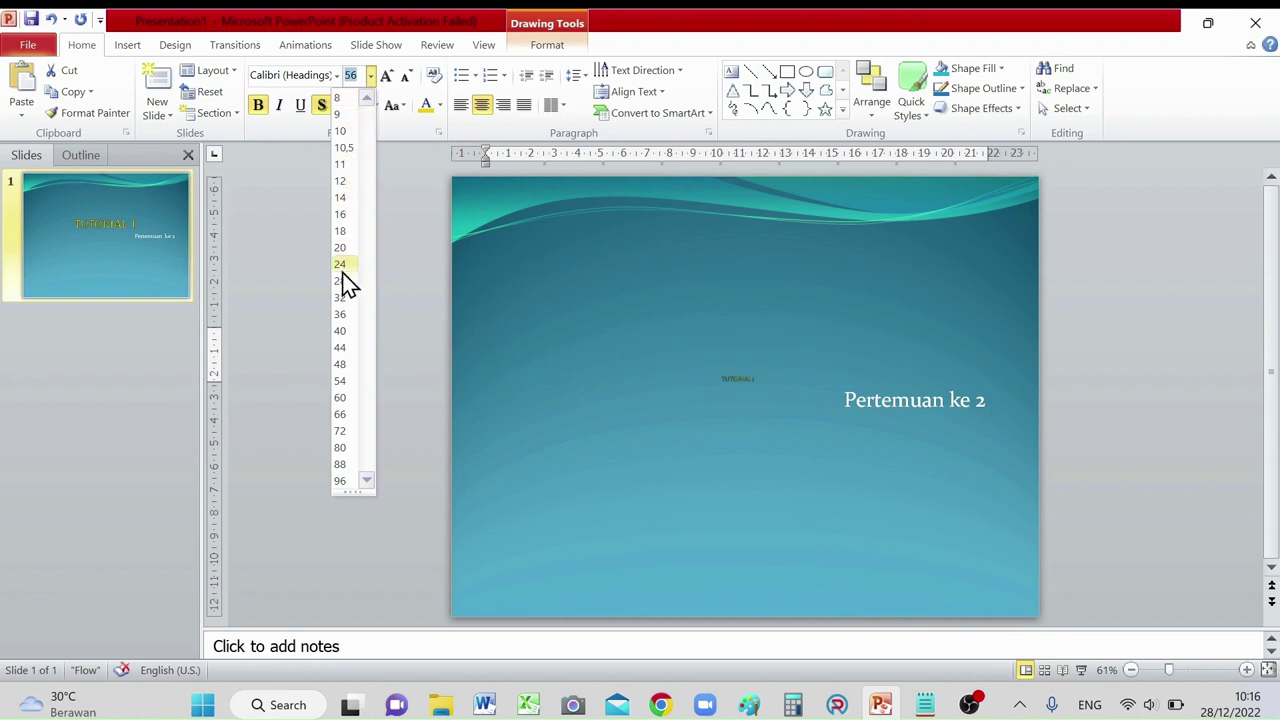
Step: Set the title font size to 80, then select the word 'Pertemuan' in the subtitle
{"action": "left_click", "coordinate": [341, 448]}
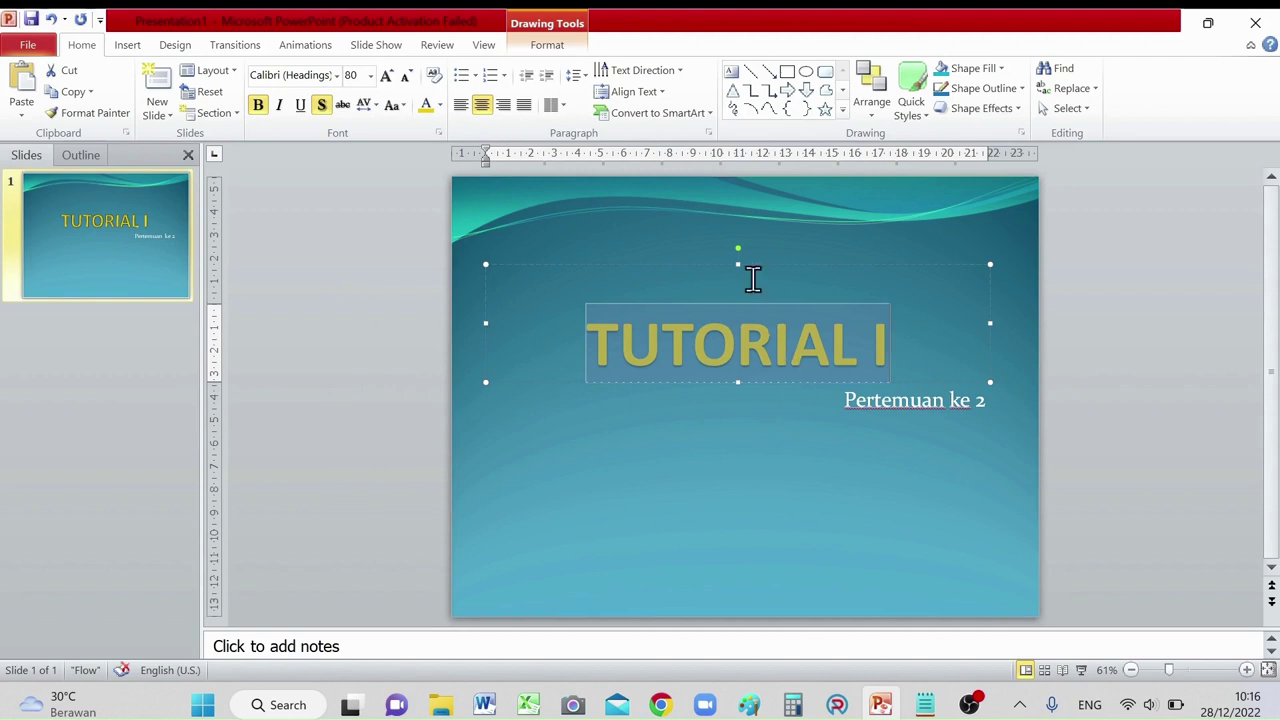
{"action": "left_click", "coordinate": [745, 415]}
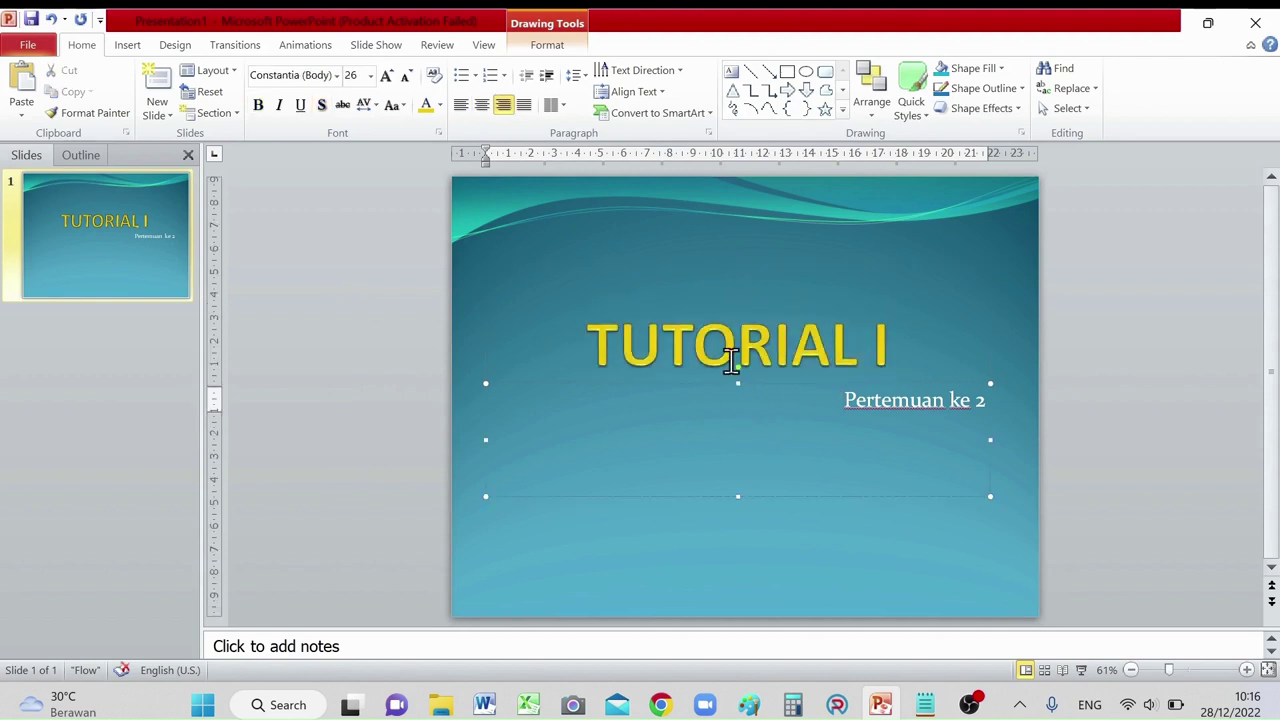
{"action": "left_click", "coordinate": [732, 360]}
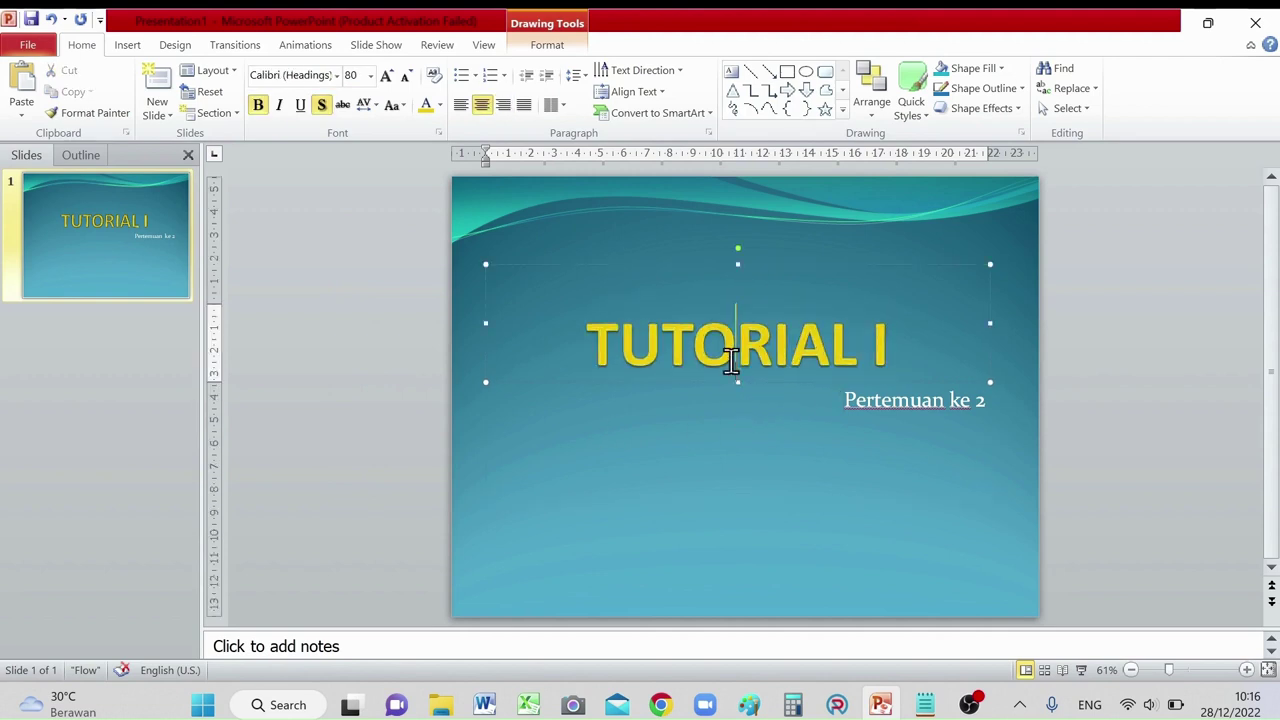
{"action": "double_click", "coordinate": [889, 399]}
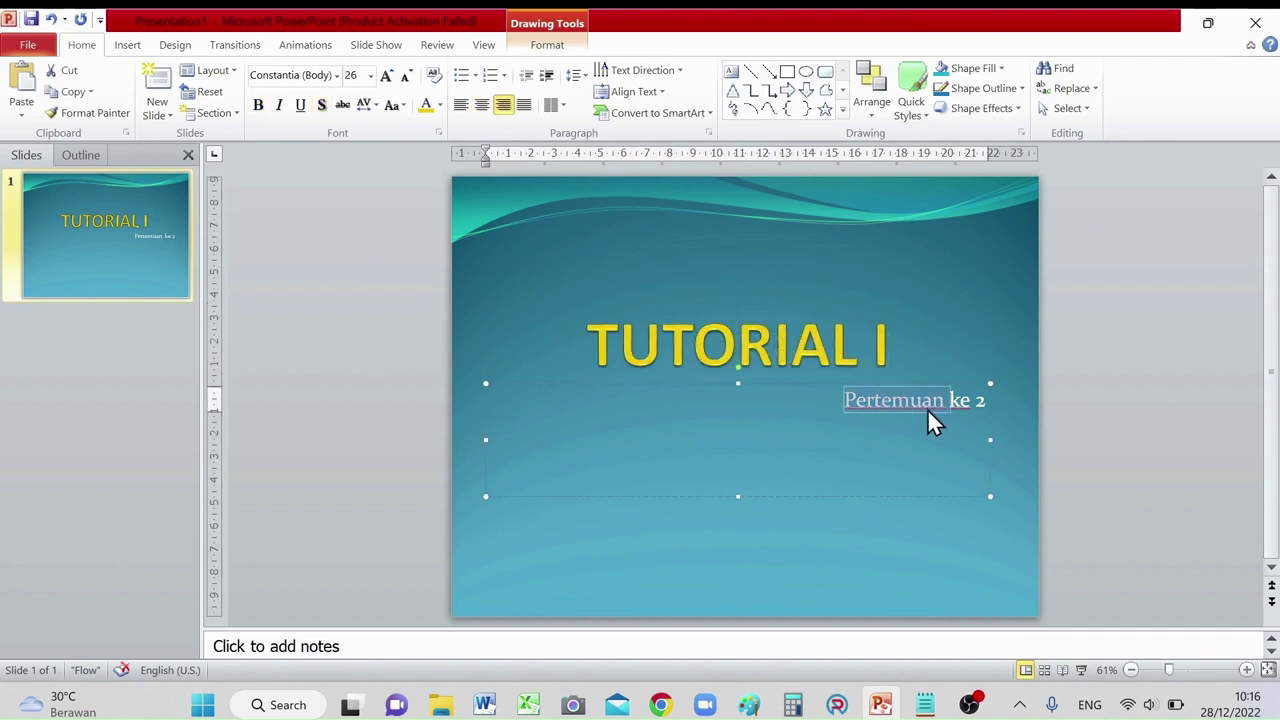
Step: Select the subtitle 'Pertemuan ke 2', center it and set its font size to 60
{"action": "left_click", "coordinate": [985, 400], "text": "shift"}
{"action": "left_click", "coordinate": [481, 106]}
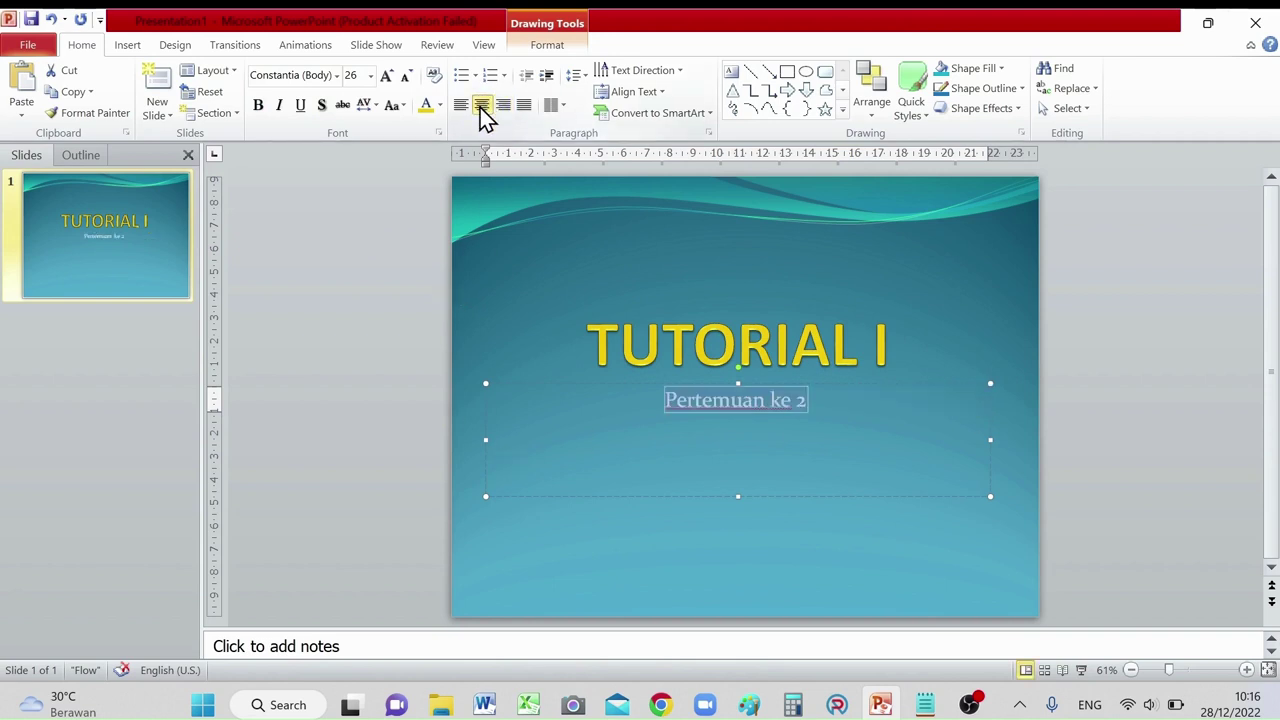
{"action": "left_click", "coordinate": [371, 76]}
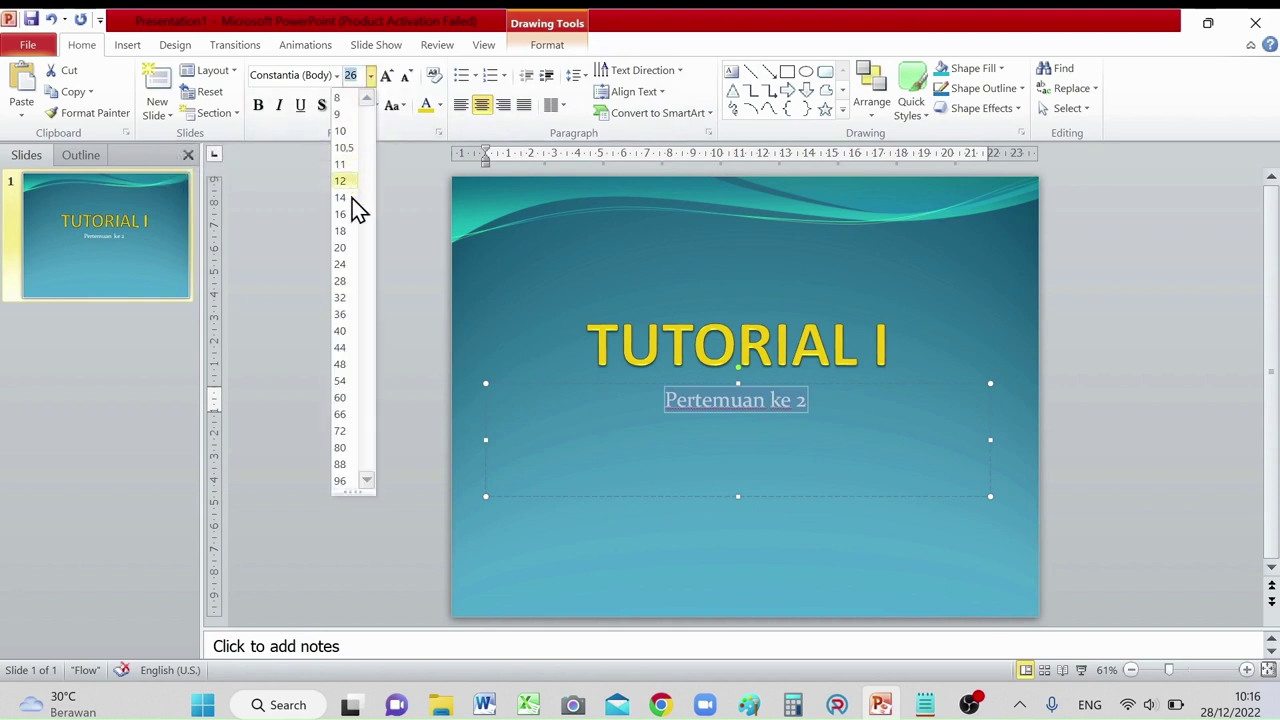
{"action": "left_click", "coordinate": [344, 398]}
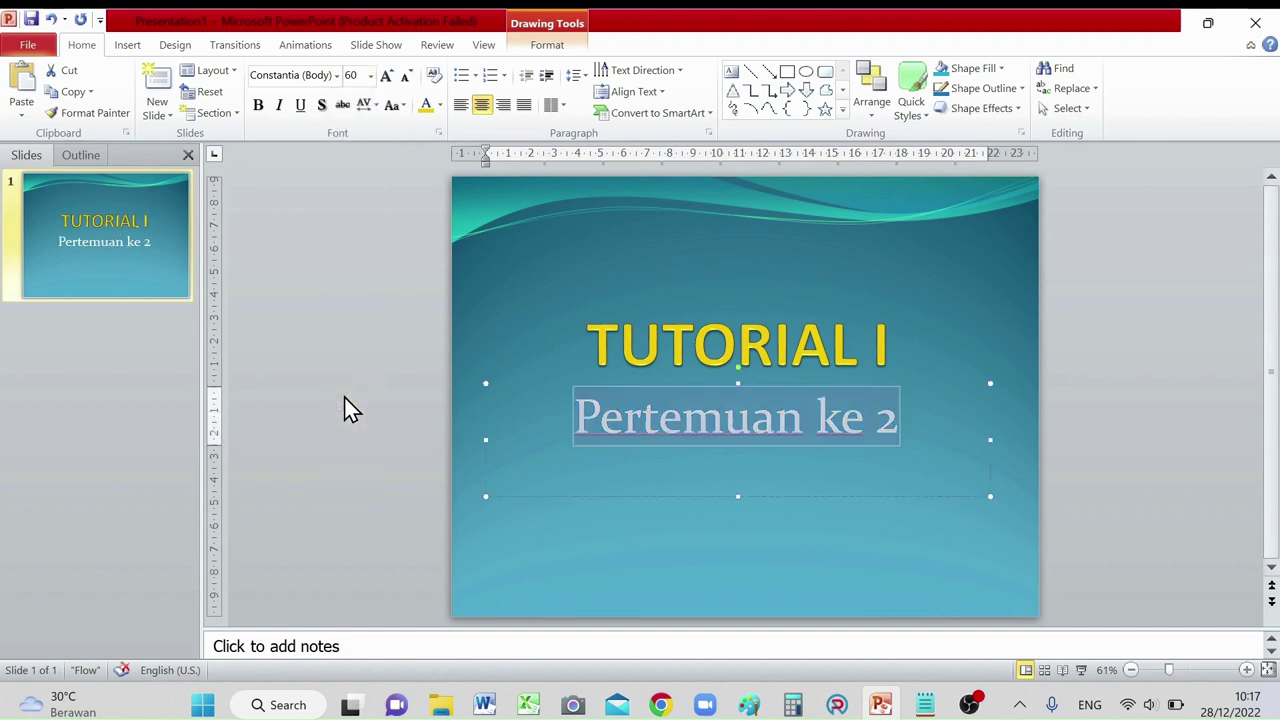
{"action": "left_click", "coordinate": [439, 105]}
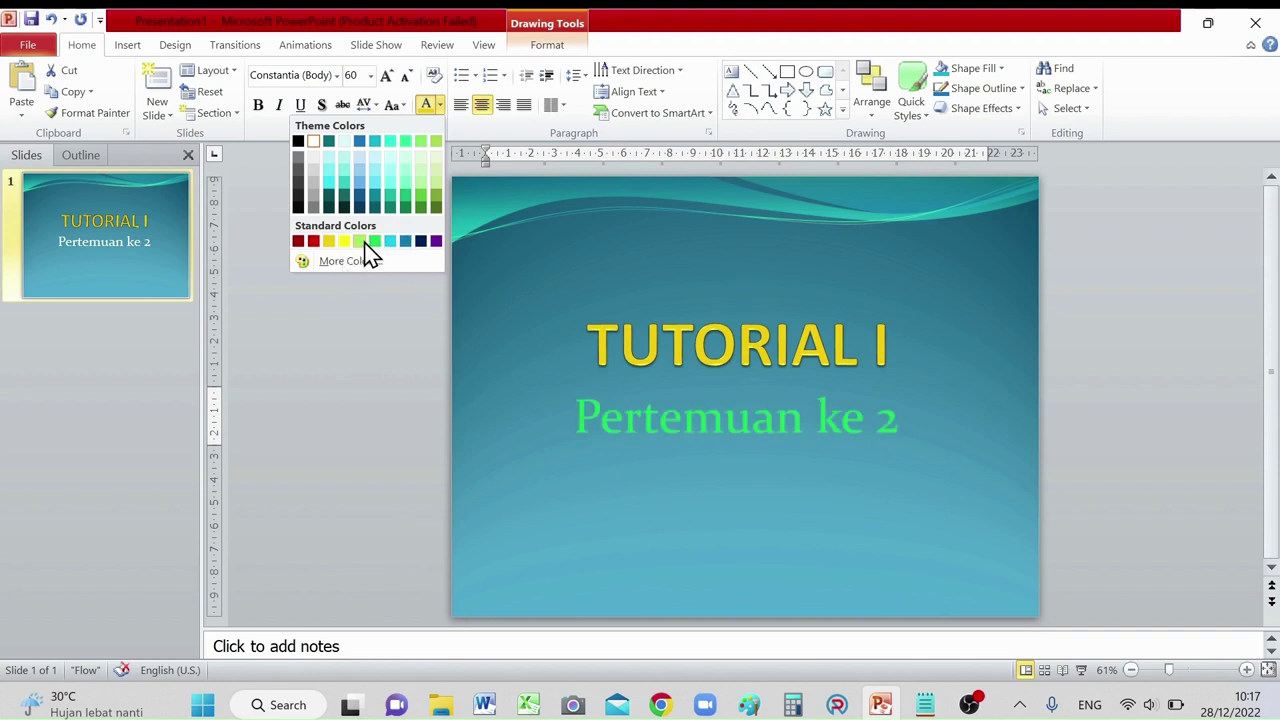
Step: Colour the subtitle light green and drag the title box up near the top of the slide
{"action": "left_click", "coordinate": [363, 242]}
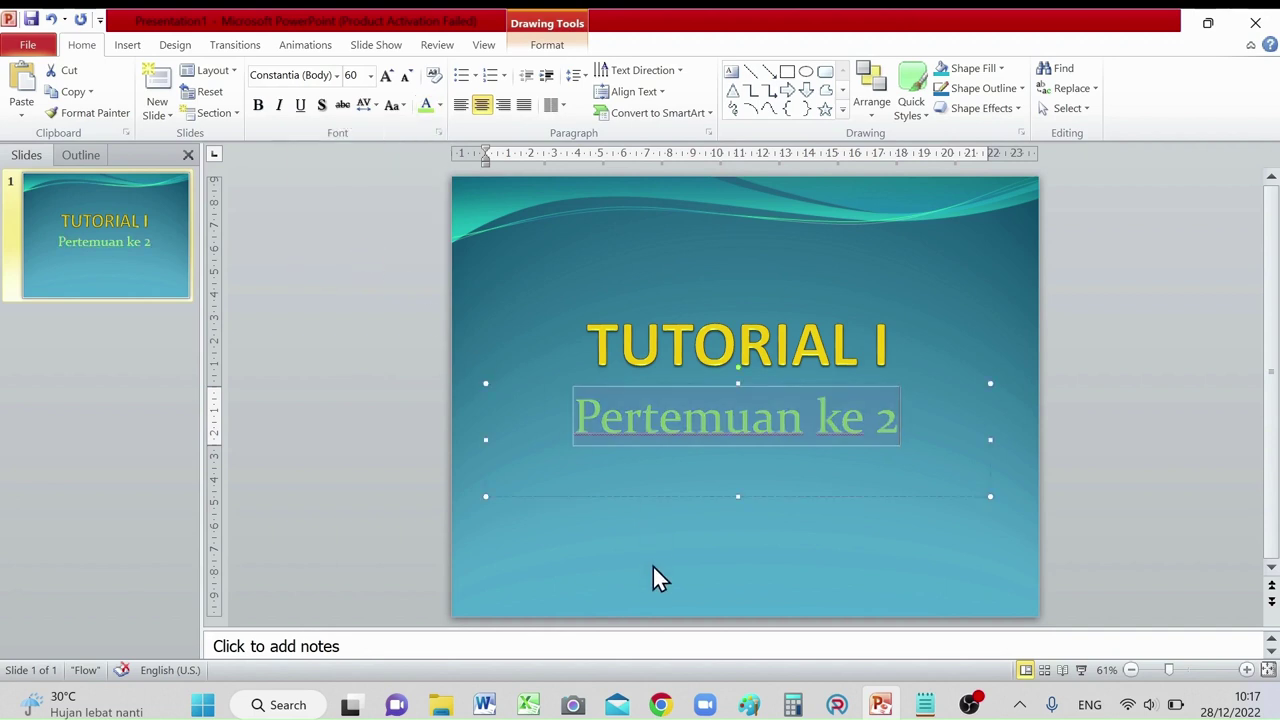
{"action": "left_click", "coordinate": [565, 310]}
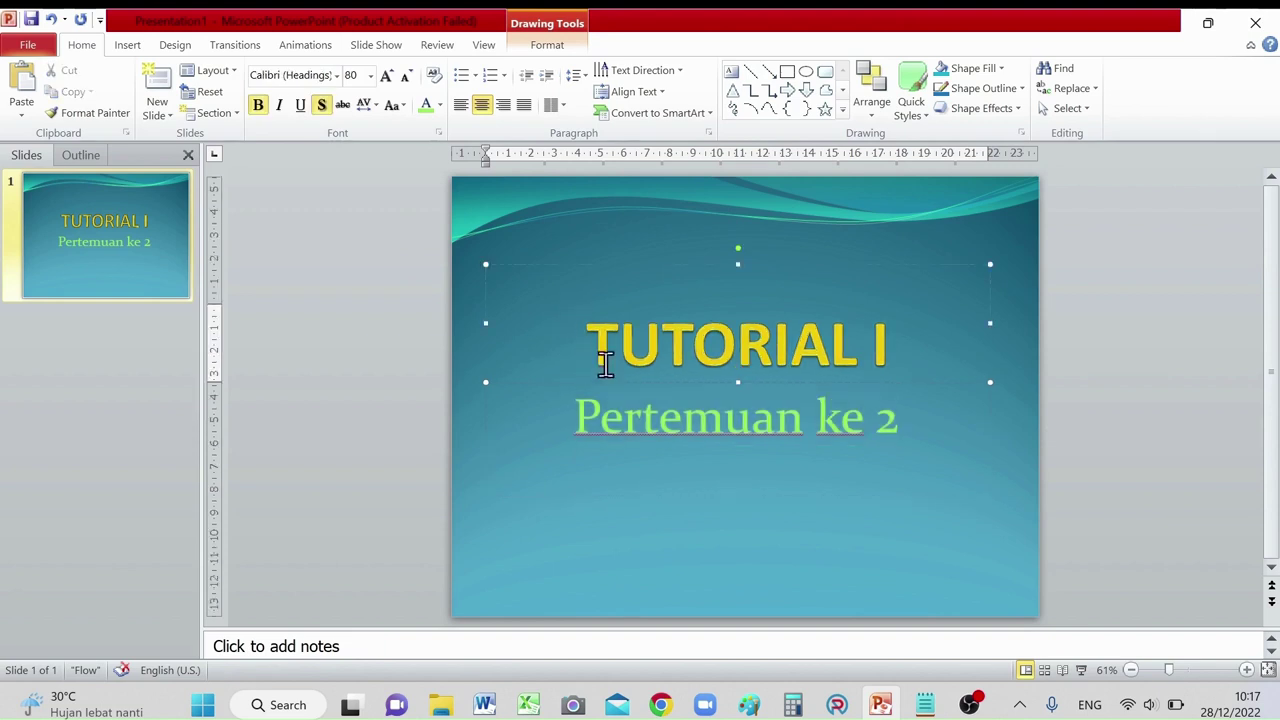
{"action": "left_click", "coordinate": [740, 292]}
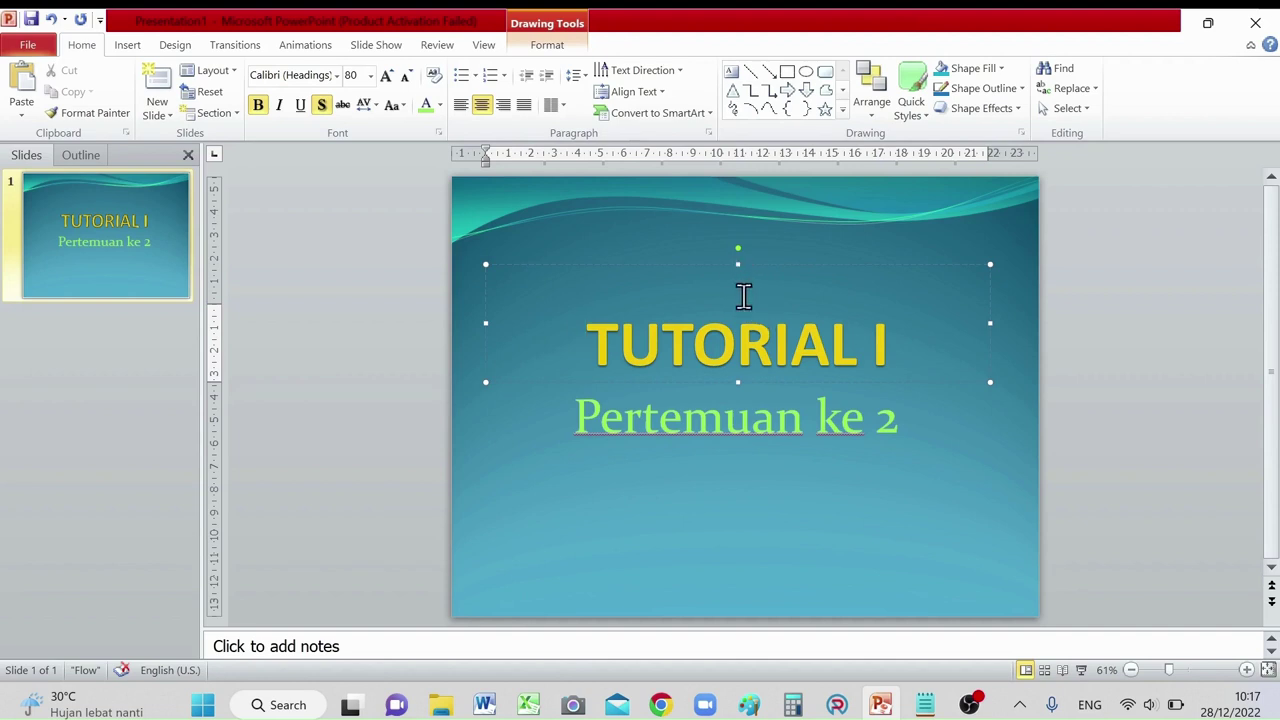
{"action": "left_click", "coordinate": [786, 264]}
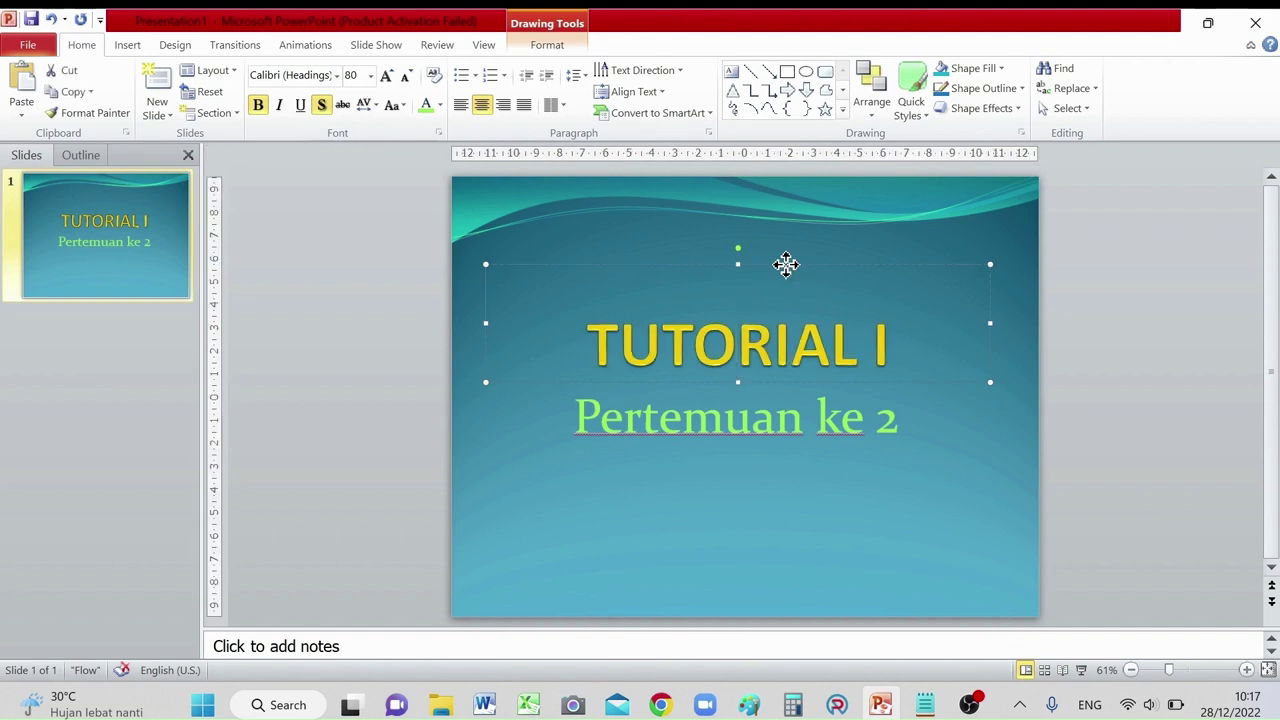
{"action": "left_click_drag", "start_coordinate": [786, 264], "coordinate": [786, 257]}
{"action": "left_click_drag", "start_coordinate": [786, 228], "coordinate": [790, 197]}
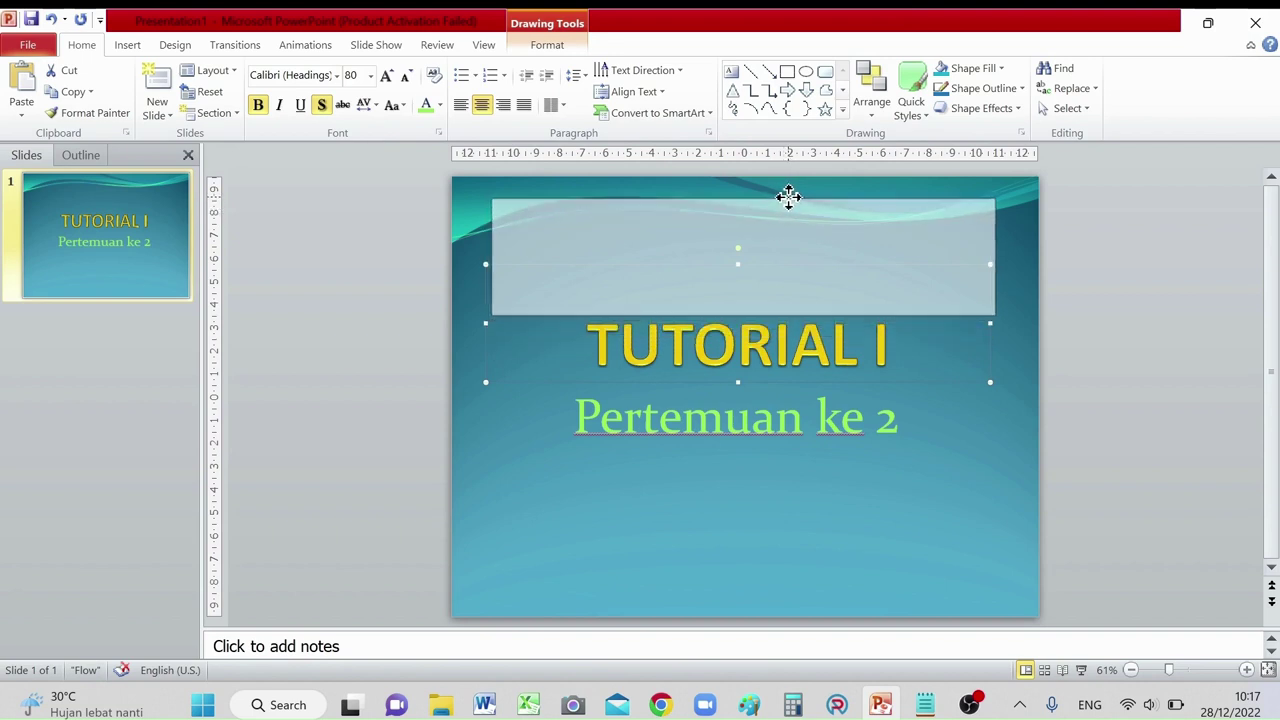
{"action": "left_click_drag", "start_coordinate": [790, 197], "coordinate": [789, 197]}
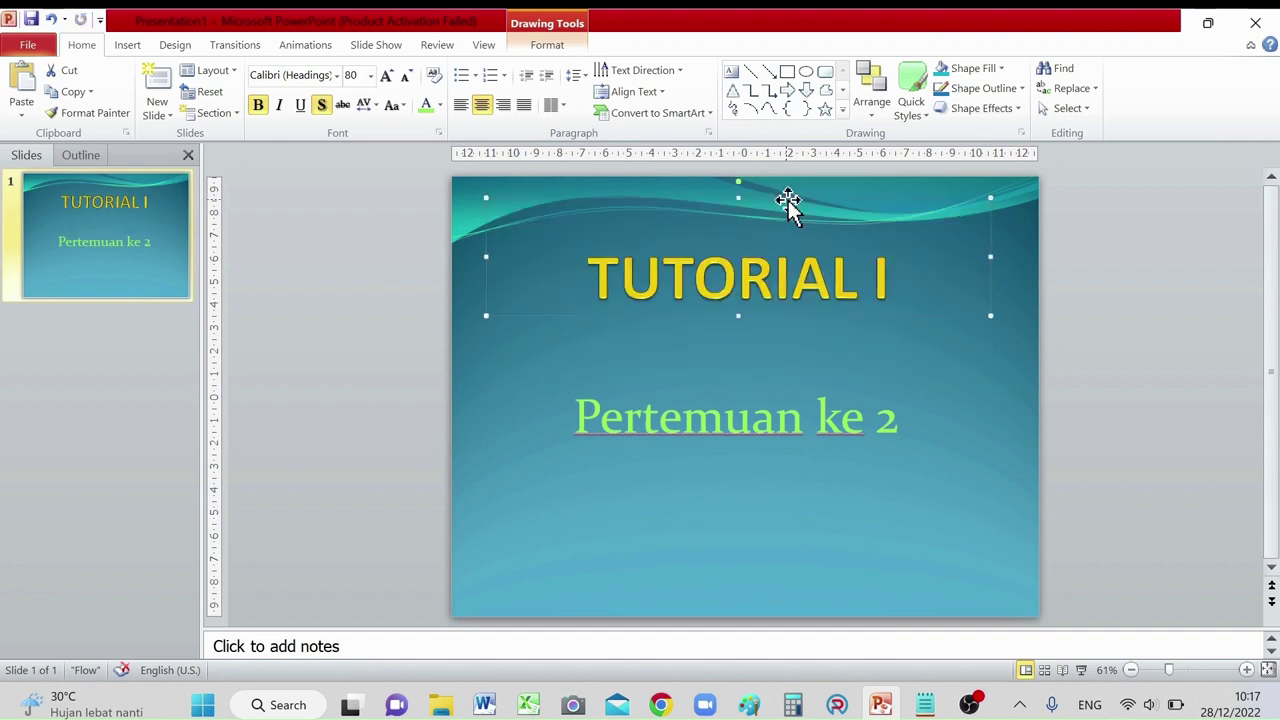
Step: Move the subtitle box up beneath the title and check both boxes' positions
{"action": "left_click", "coordinate": [715, 417]}
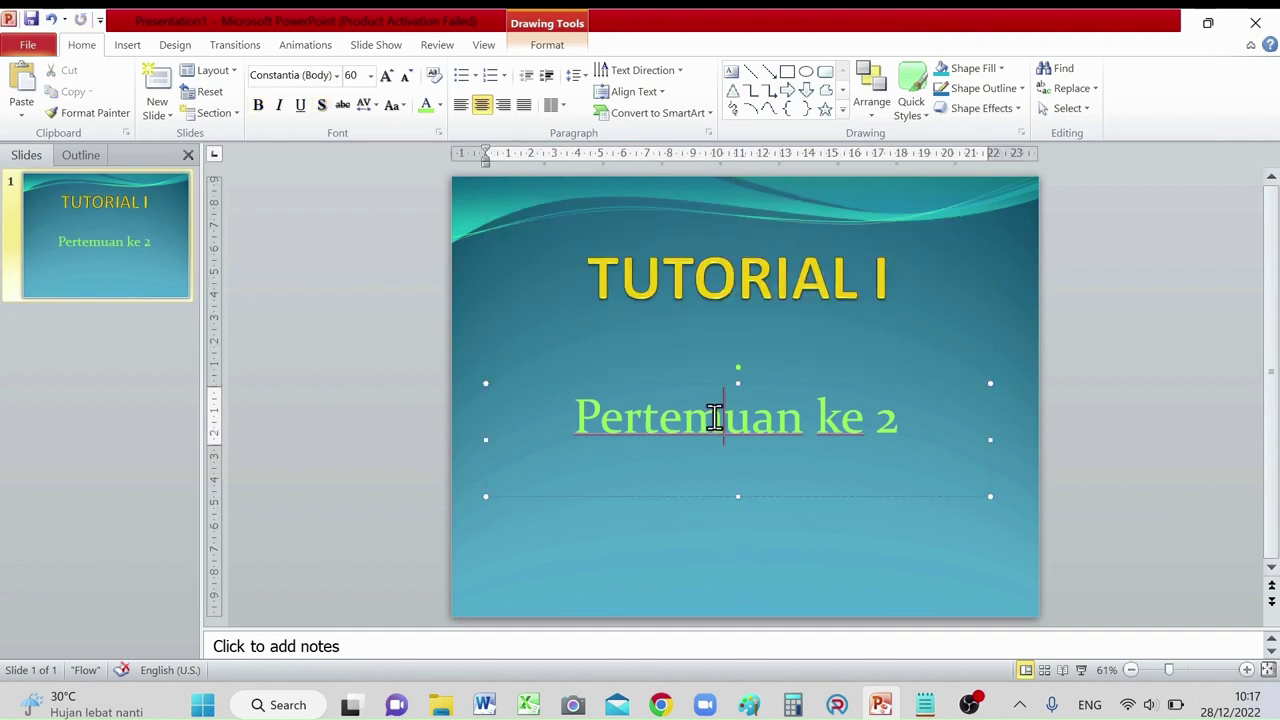
{"action": "left_click_drag", "start_coordinate": [746, 379], "coordinate": [747, 330]}
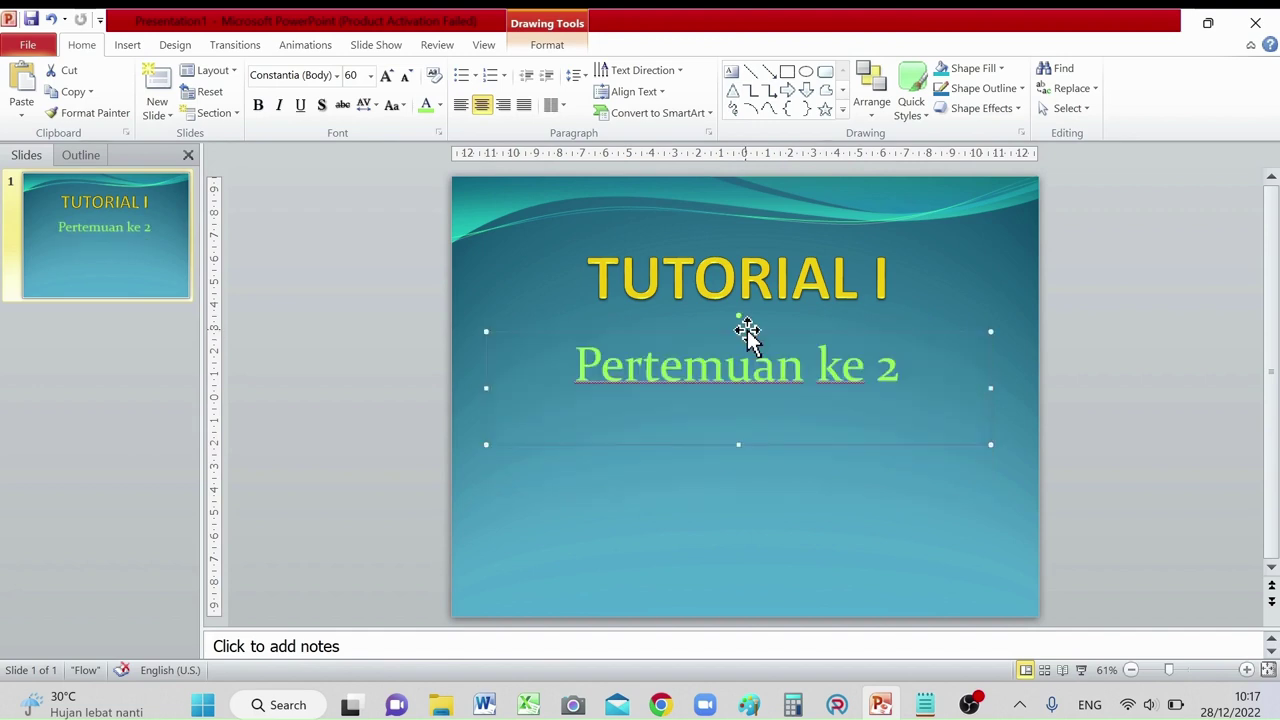
{"action": "left_click", "coordinate": [743, 545]}
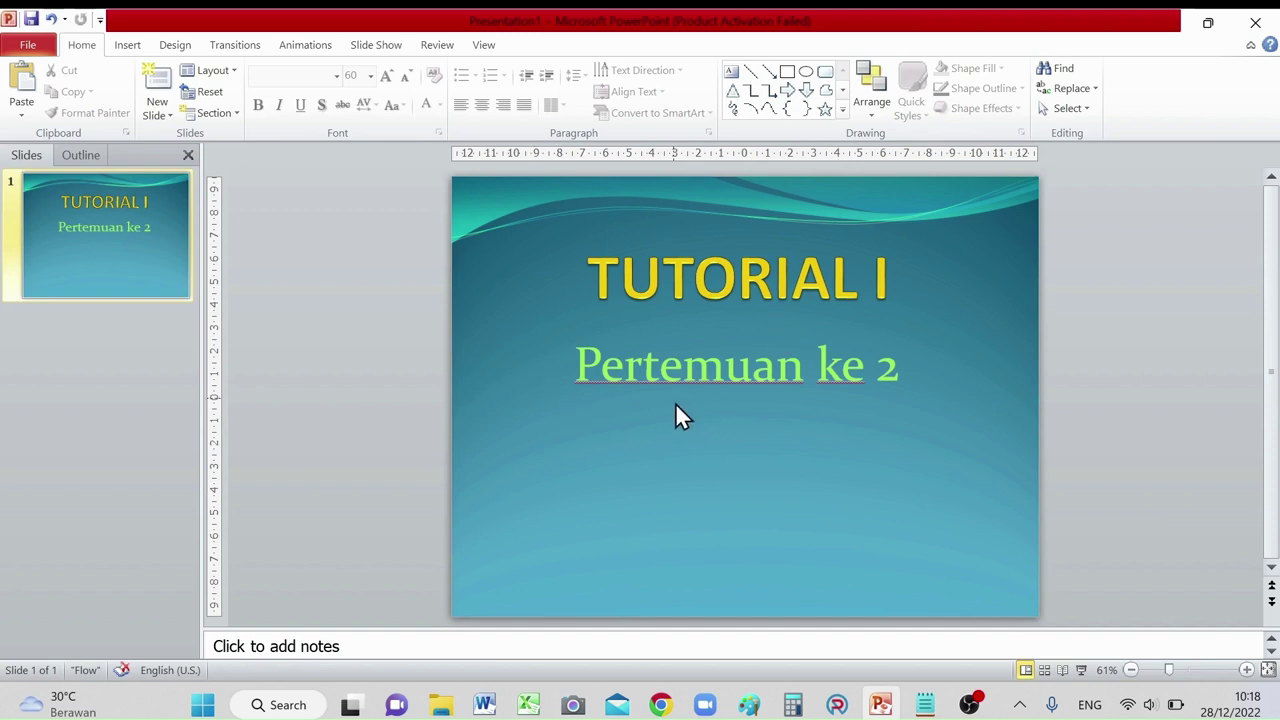
{"action": "left_click", "coordinate": [700, 288]}
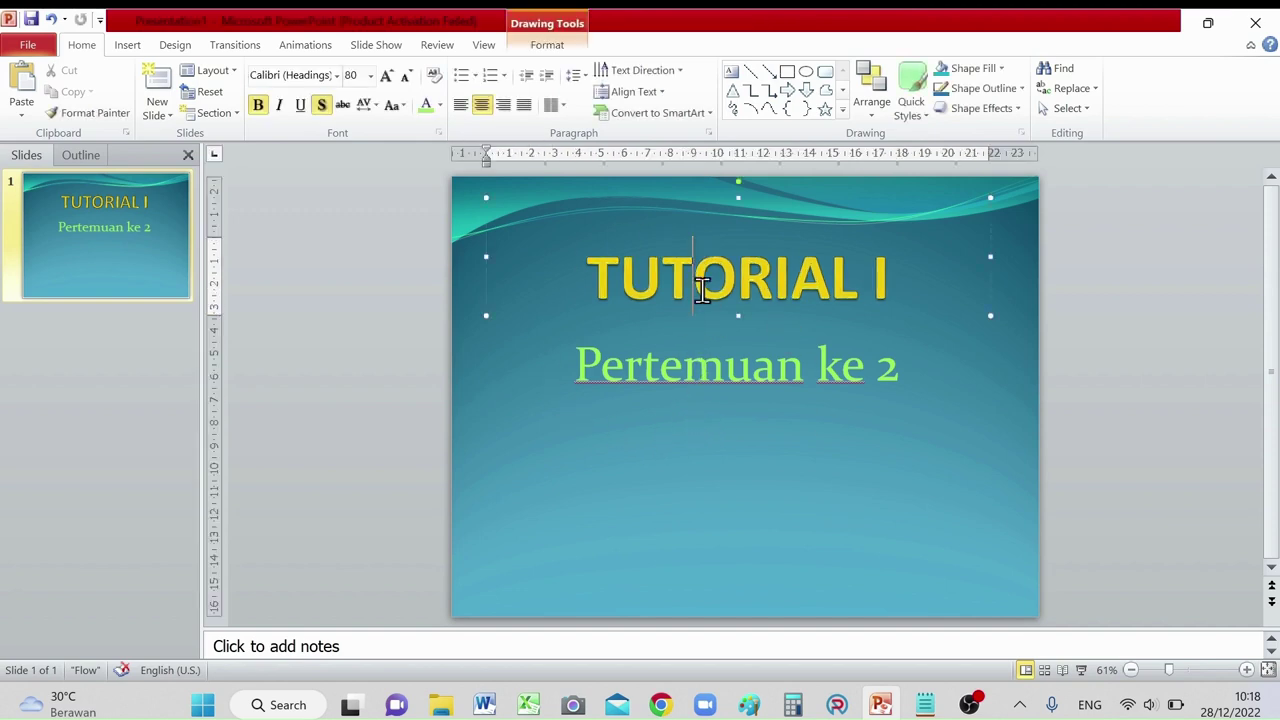
{"action": "left_click", "coordinate": [705, 391]}
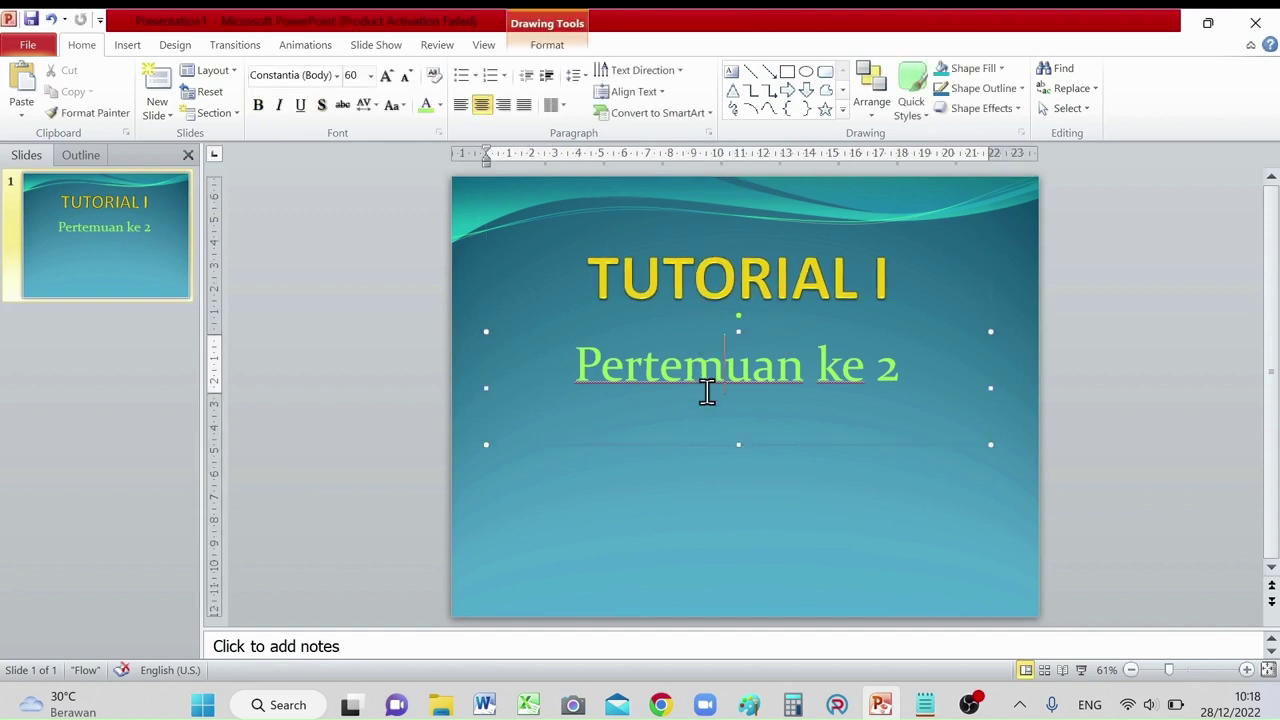
{"action": "left_click", "coordinate": [706, 503]}
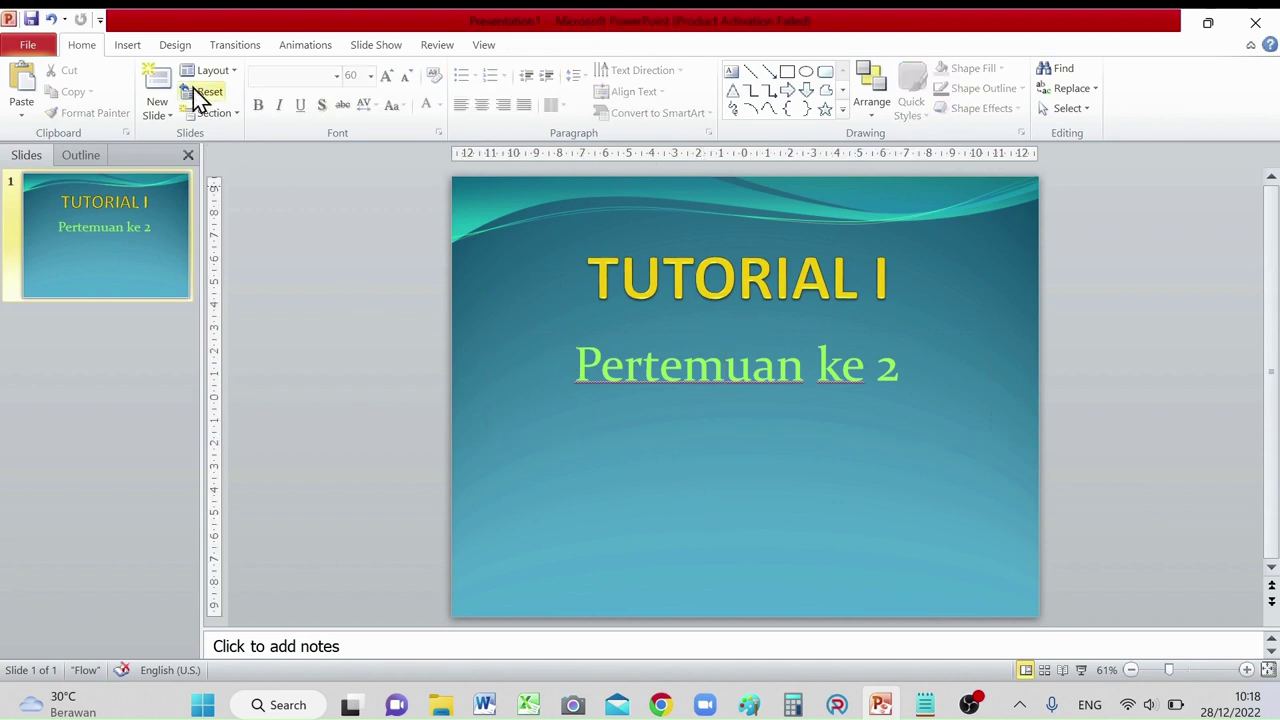
{"action": "left_click", "coordinate": [125, 49]}
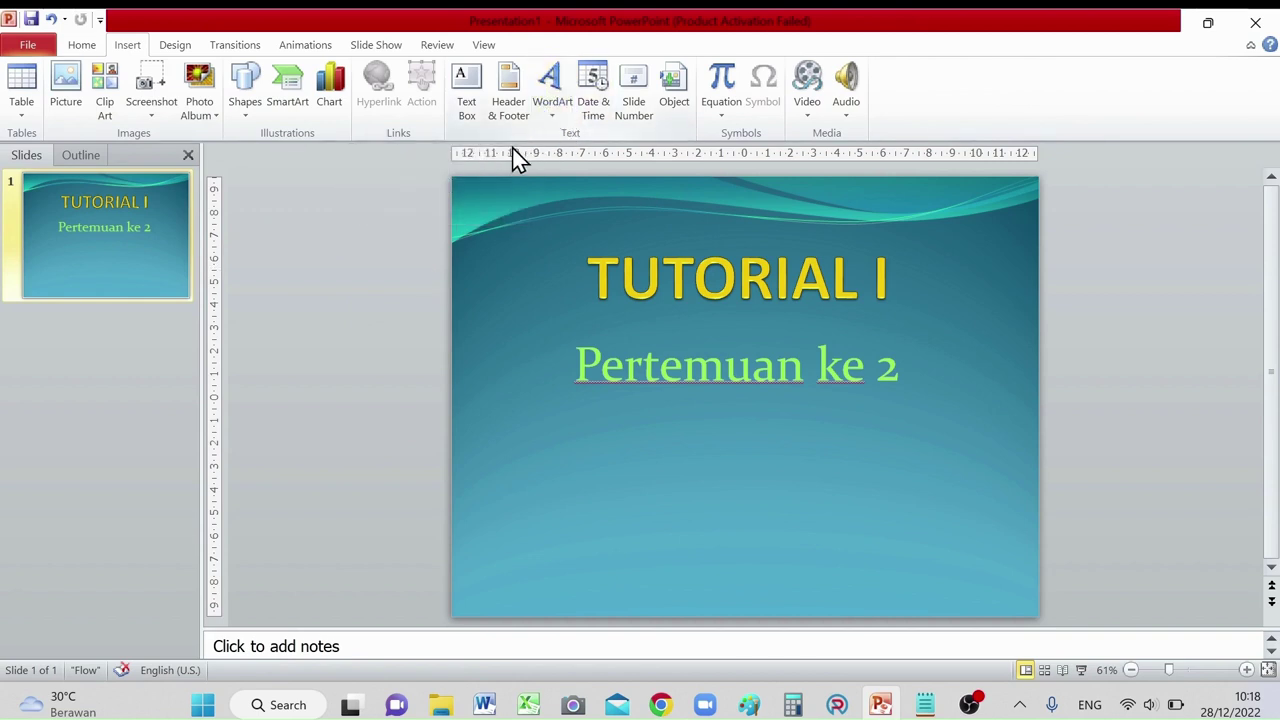
Step: Draw a wide empty text box below the subtitle and select it as a shape
{"action": "left_click", "coordinate": [469, 80]}
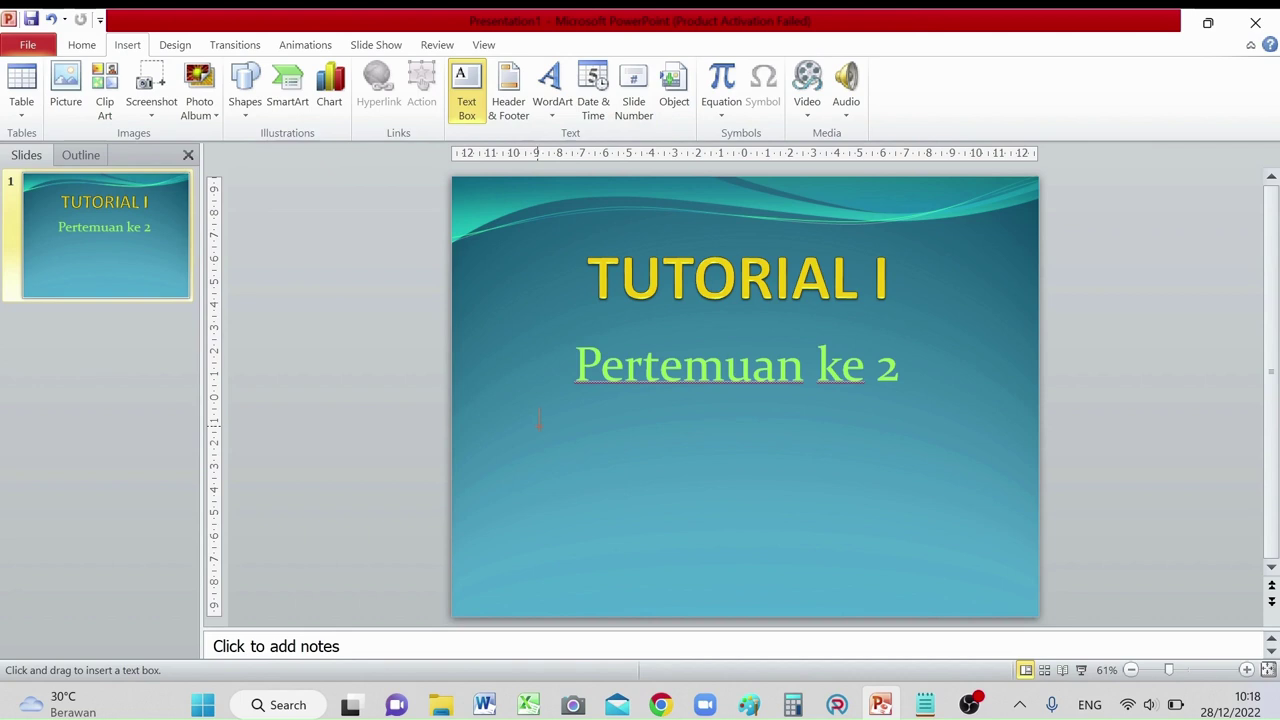
{"action": "left_click_drag", "start_coordinate": [538, 424], "coordinate": [969, 584]}
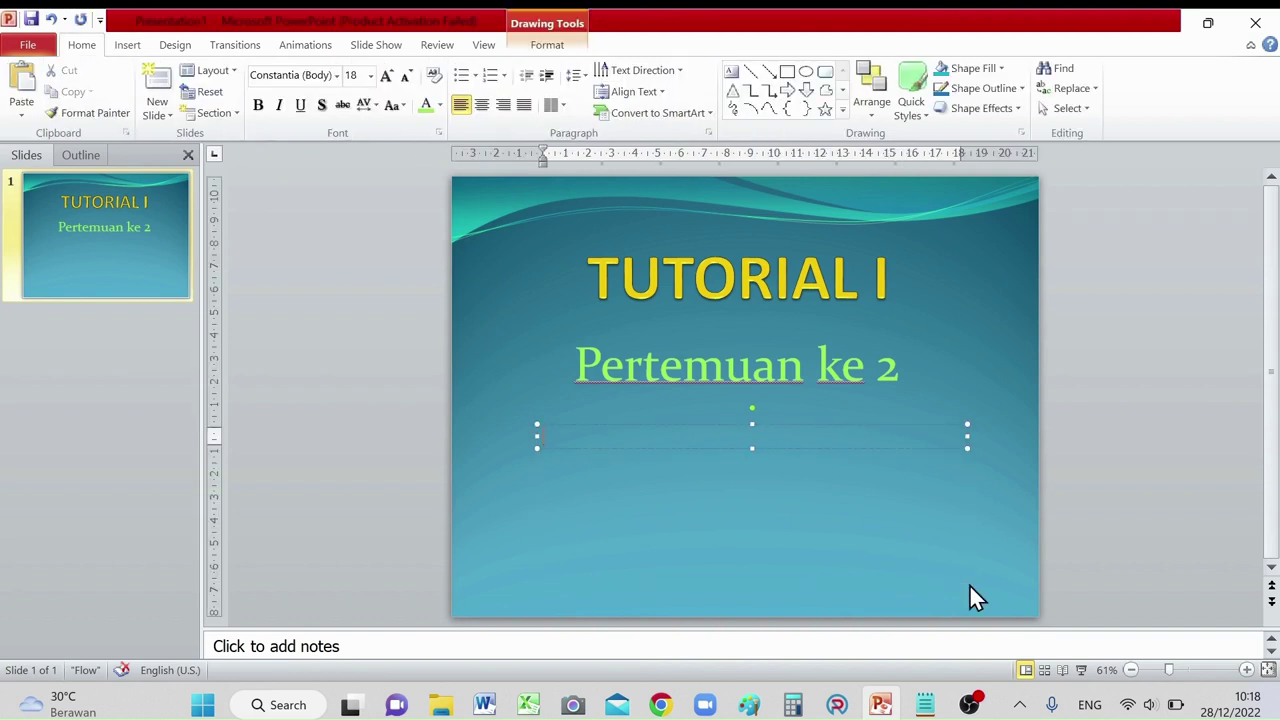
{"action": "left_click", "coordinate": [783, 436]}
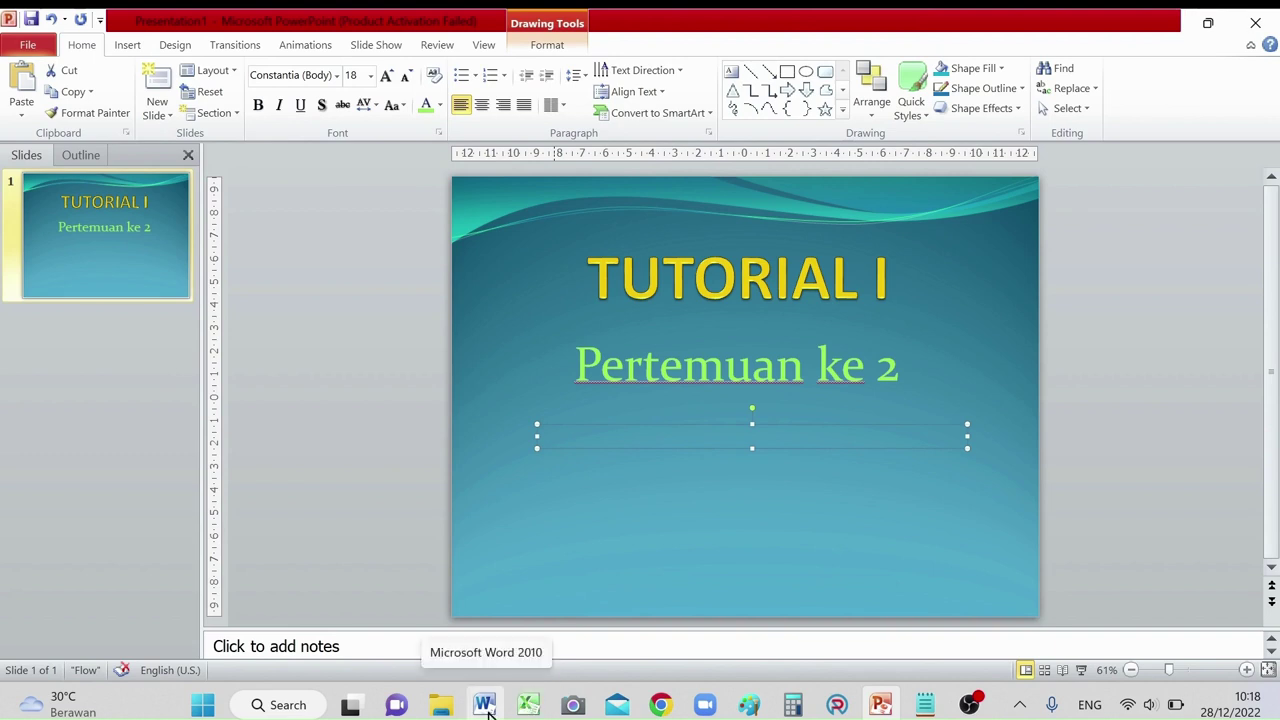
Step: In File Explorer, open the Word file 'kuda nel menelan anak usia 2 tahun' from D:\Videos
{"action": "left_click", "coordinate": [435, 708]}
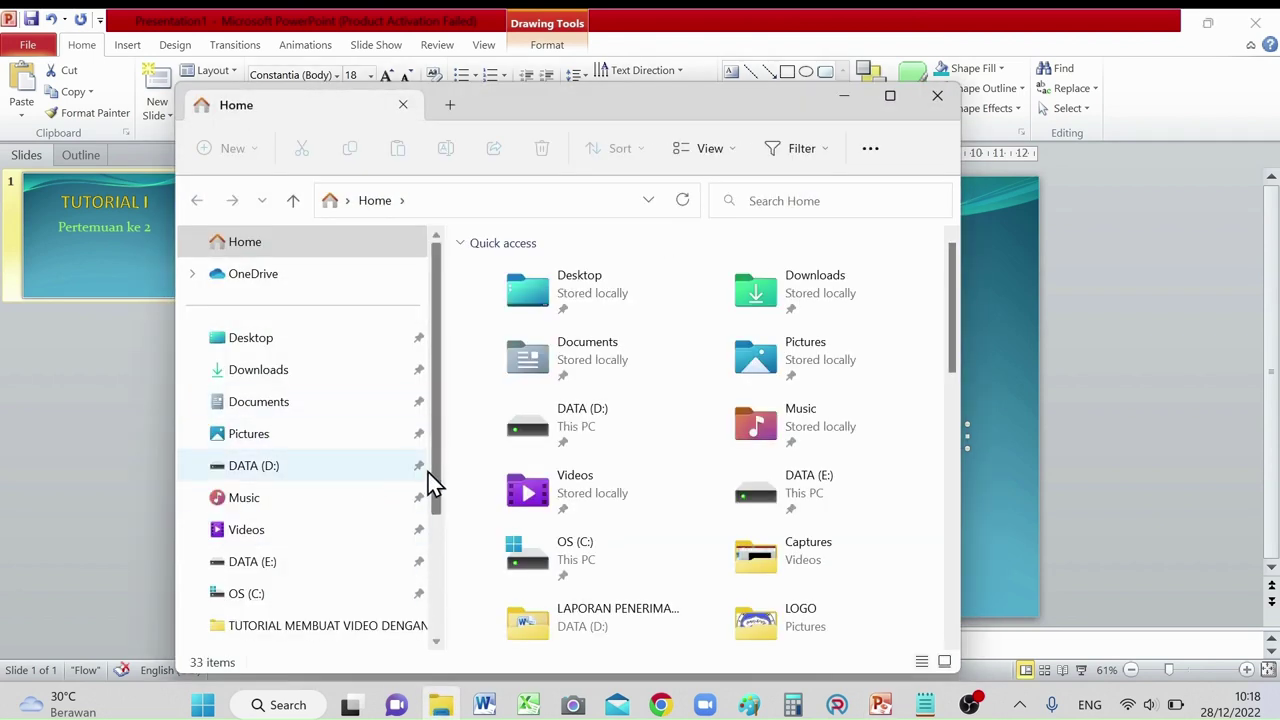
{"action": "left_click", "coordinate": [276, 465]}
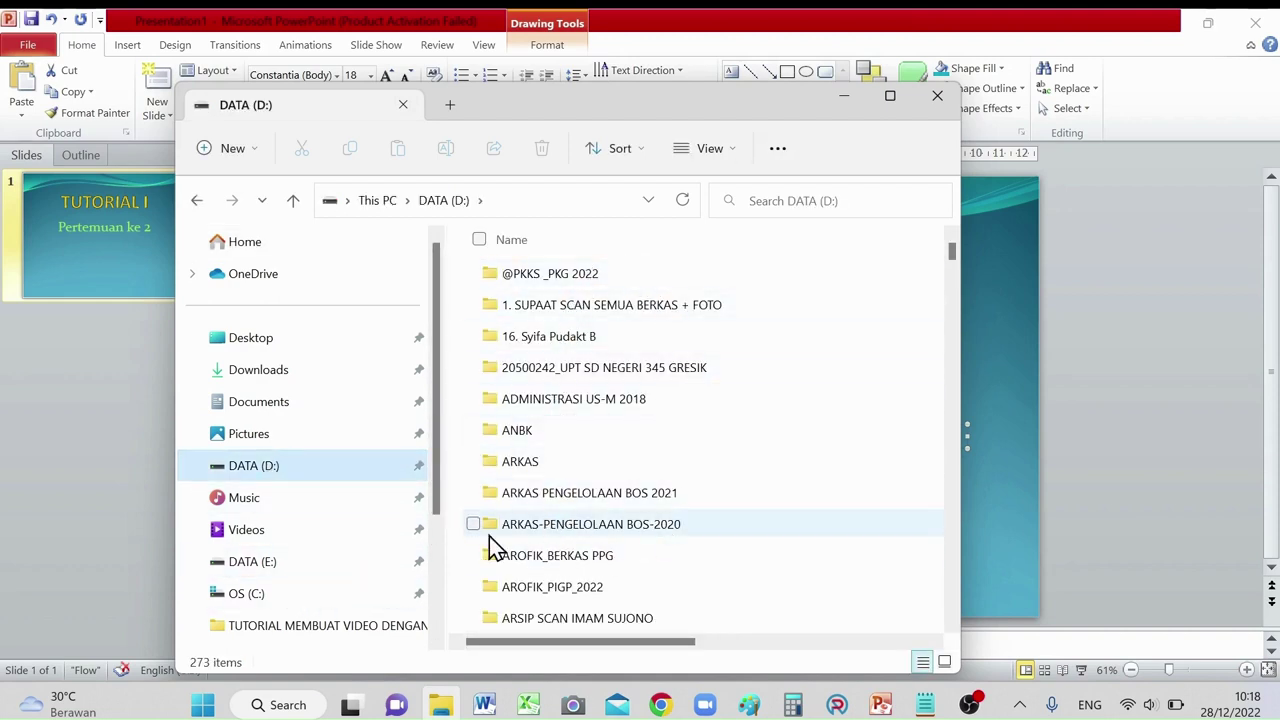
{"action": "left_click", "coordinate": [268, 545]}
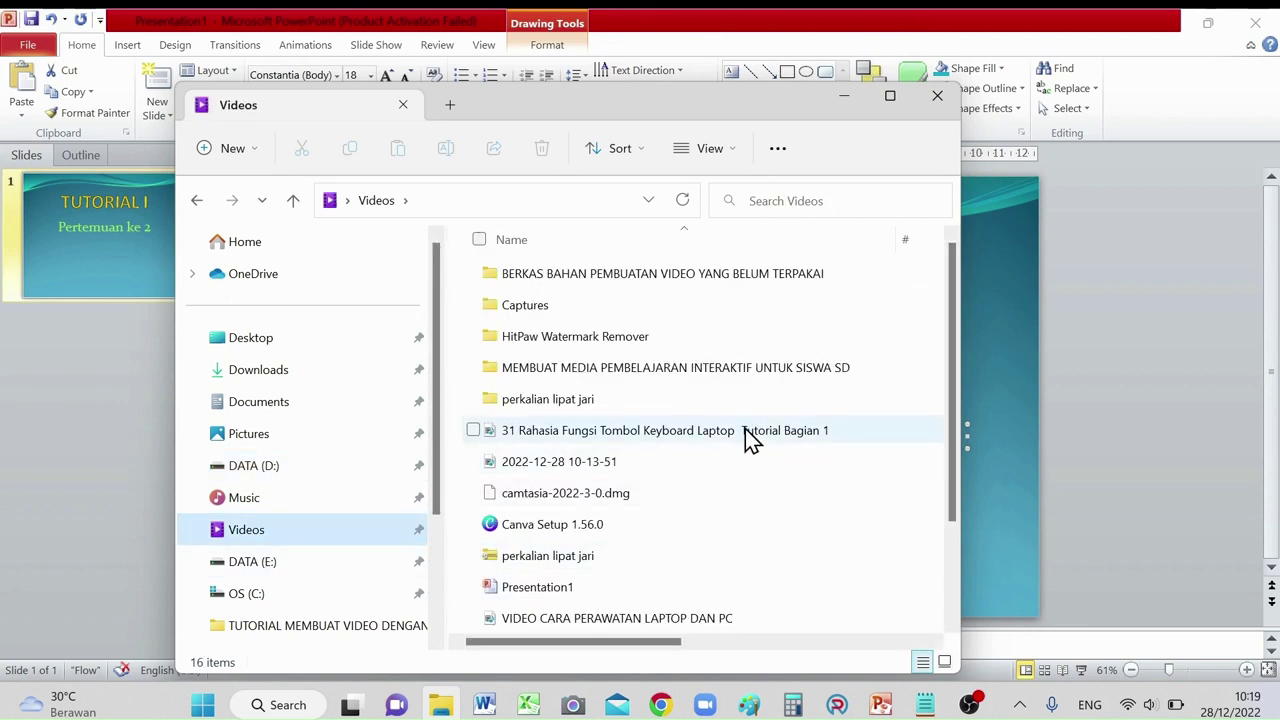
{"action": "double_click", "coordinate": [627, 288]}
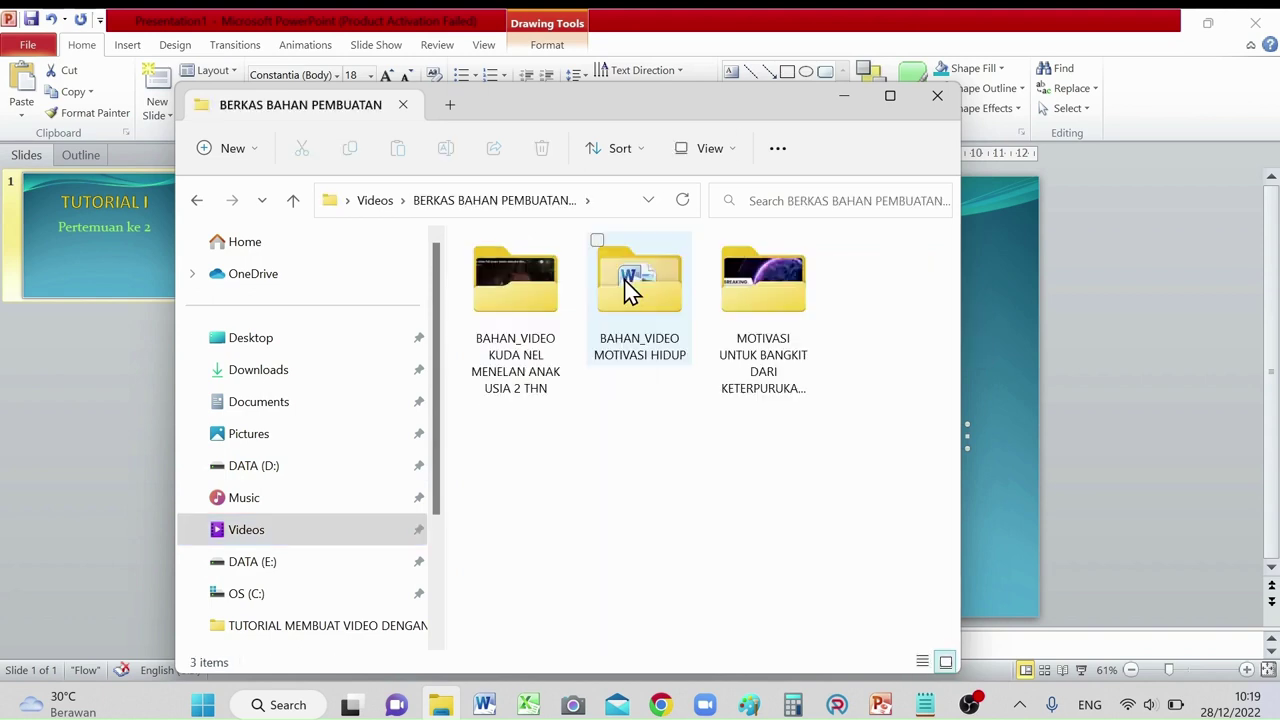
{"action": "left_click", "coordinate": [523, 317]}
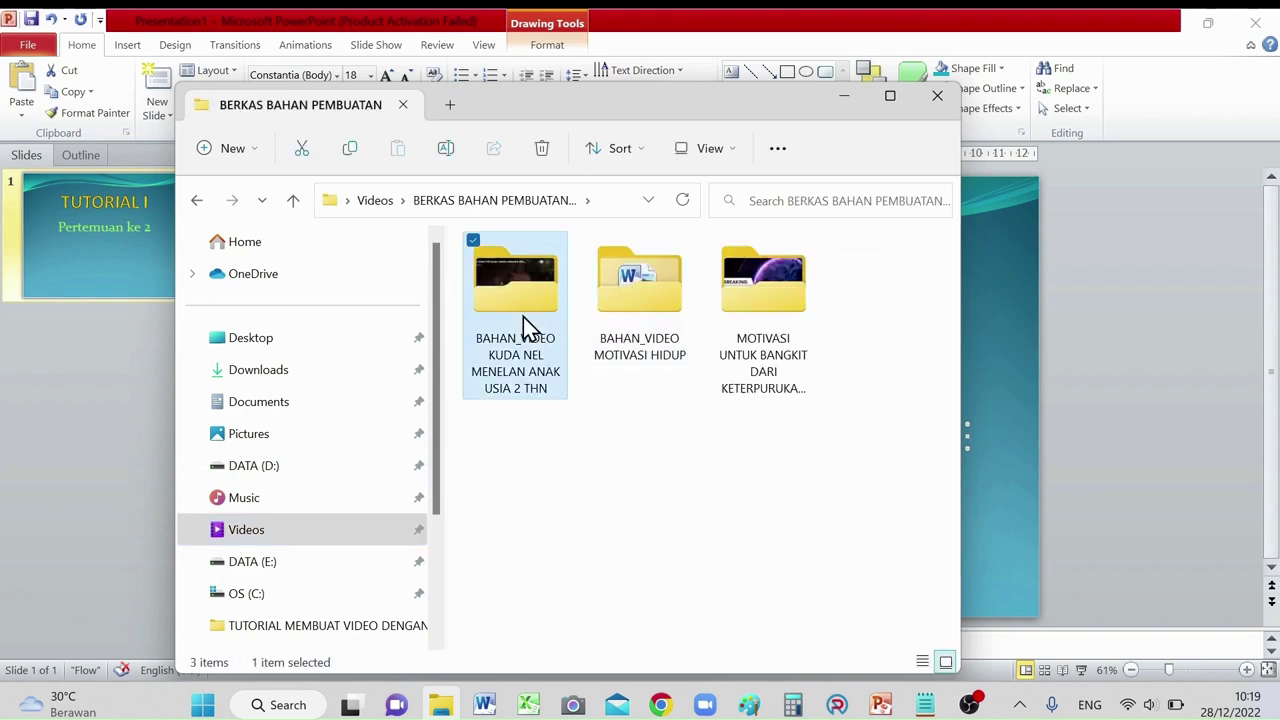
{"action": "left_click_drag", "start_coordinate": [523, 317], "coordinate": [527, 338]}
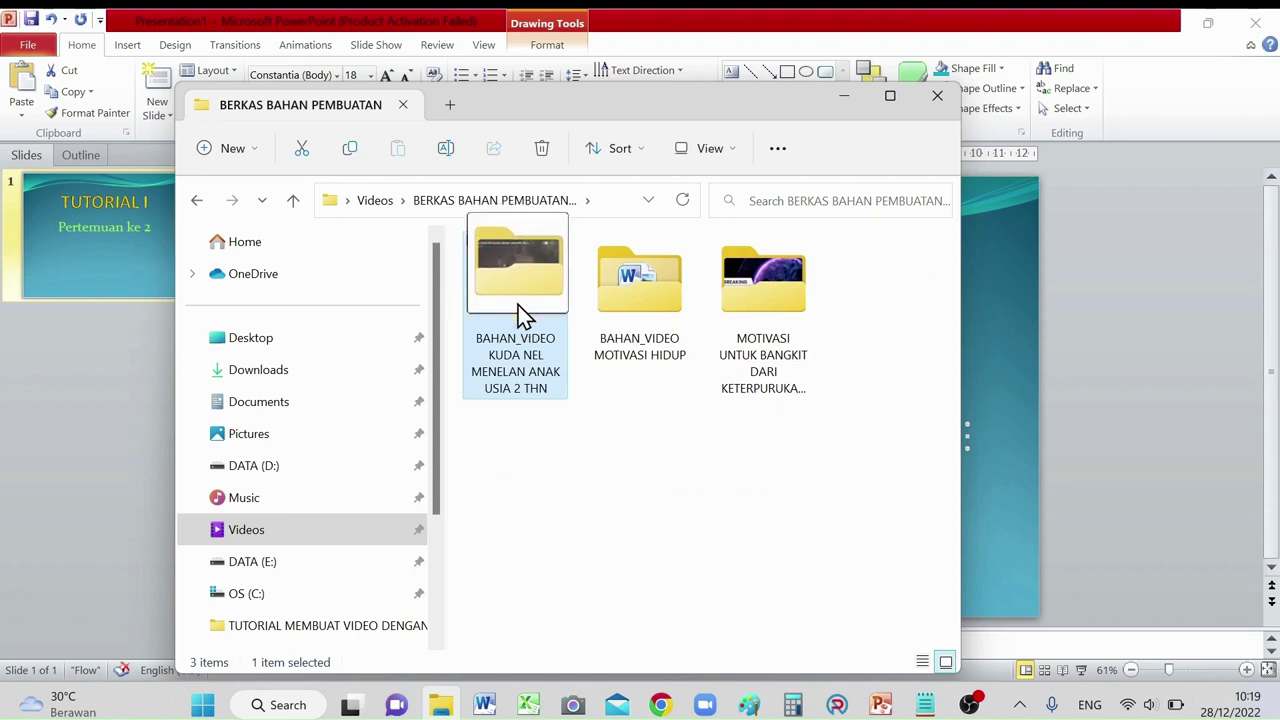
{"action": "double_click", "coordinate": [528, 312]}
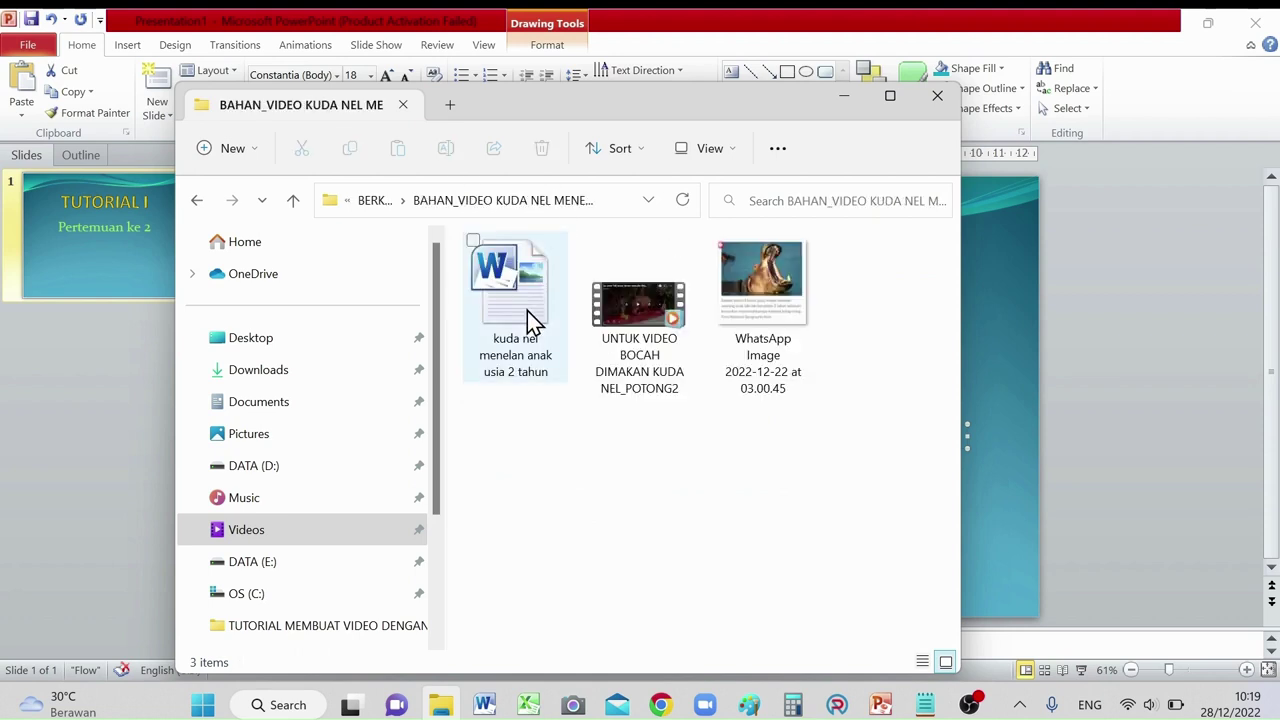
{"action": "left_click", "coordinate": [530, 366]}
{"action": "double_click", "coordinate": [525, 355]}
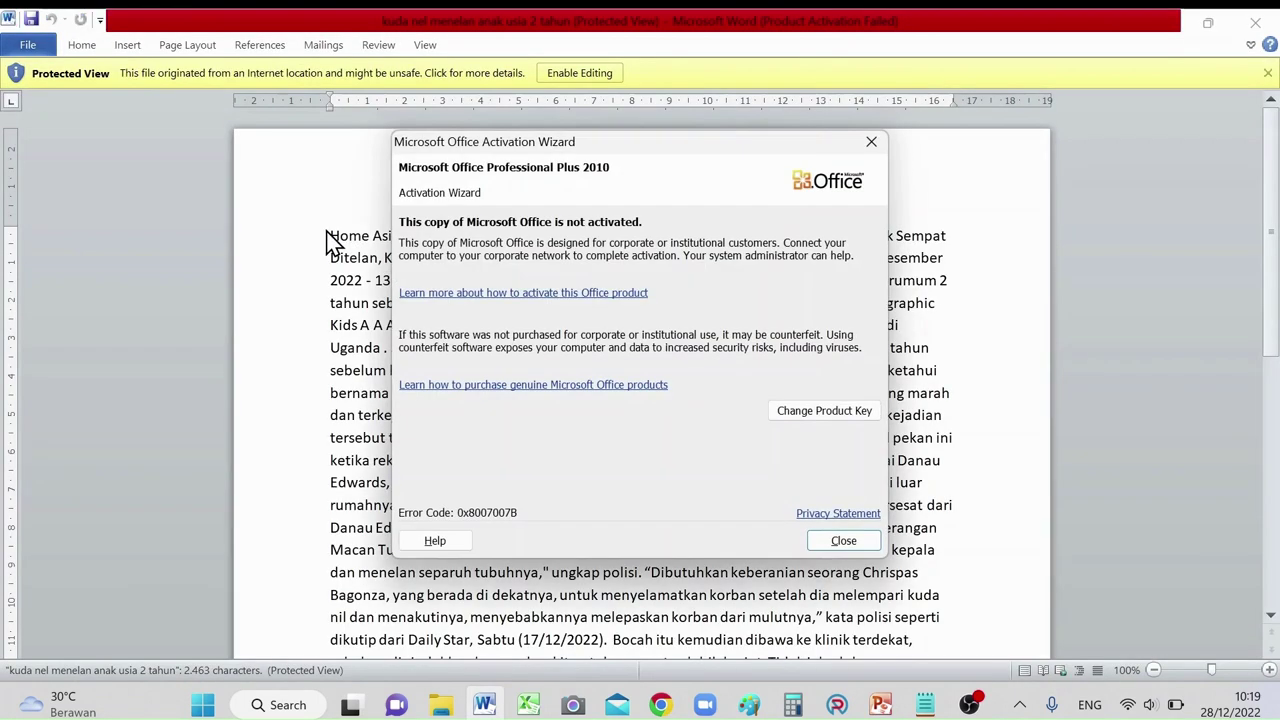
Step: Enable editing in Word, copy the passage from 'Seekor' to 'pengawasan', and return to PowerPoint
{"action": "left_click", "coordinate": [840, 540]}
{"action": "left_click", "coordinate": [568, 72]}
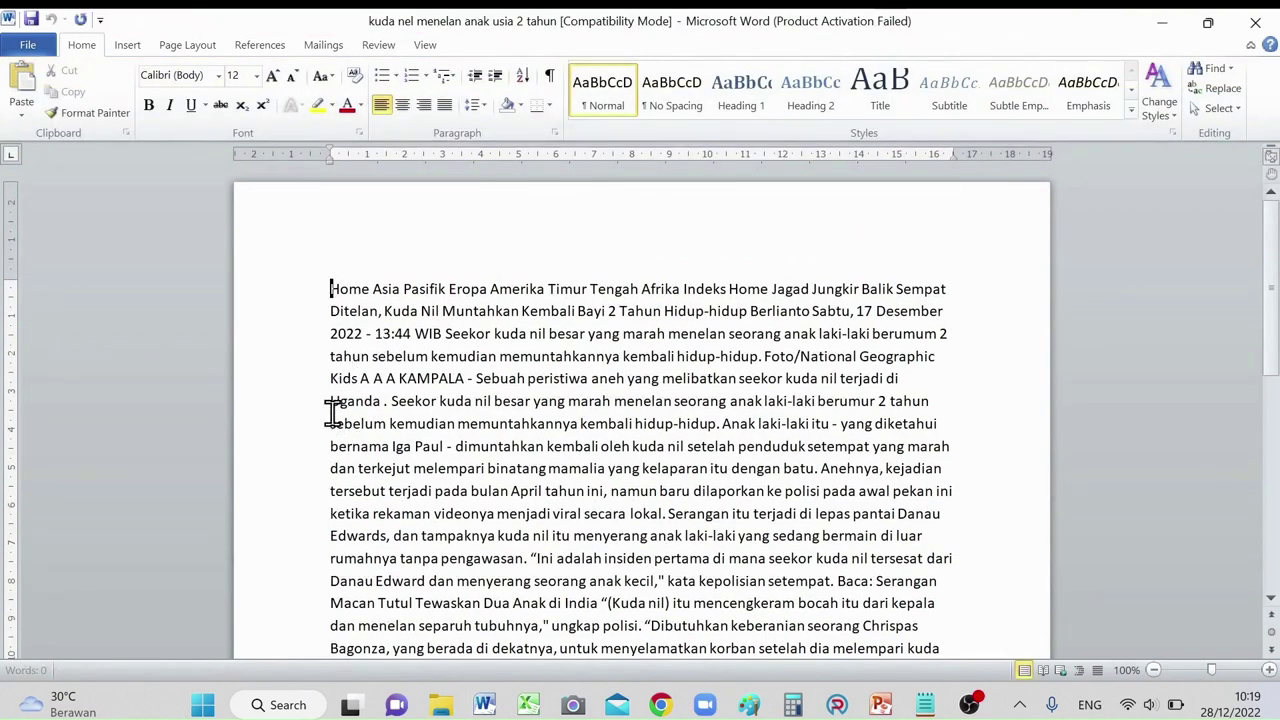
{"action": "double_click", "coordinate": [401, 402]}
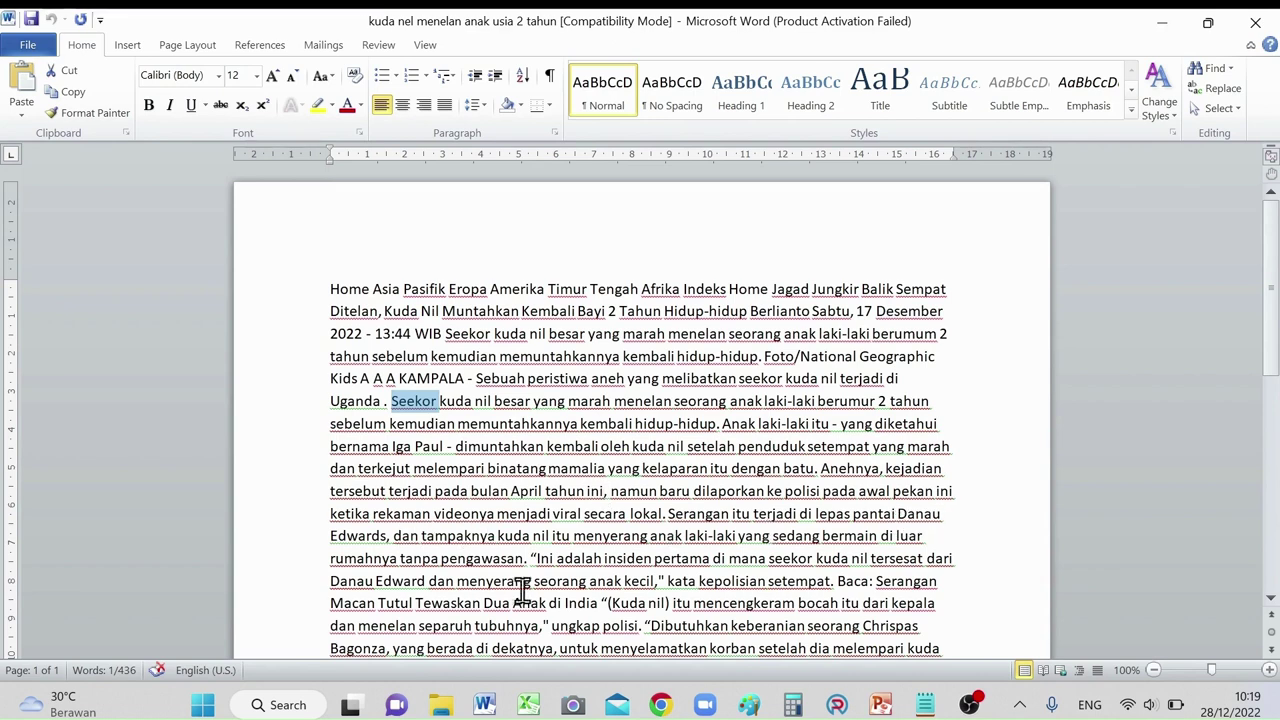
{"action": "left_click", "coordinate": [524, 563], "text": "shift"}
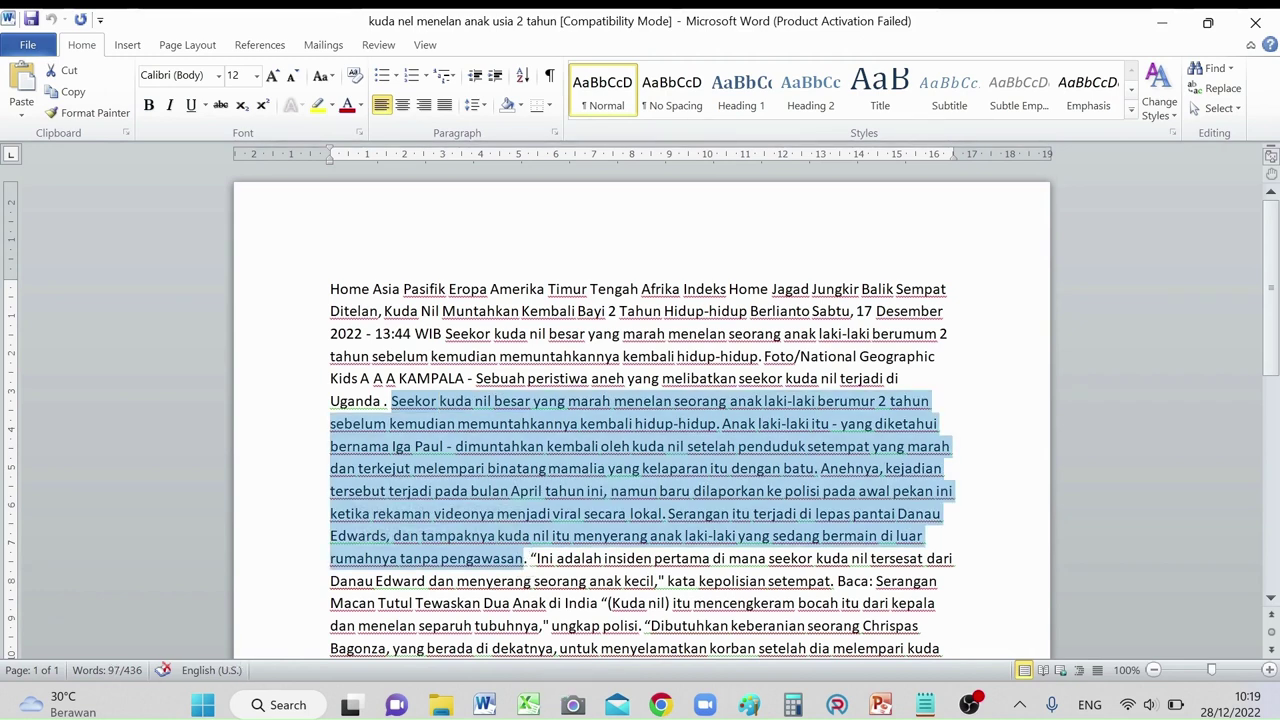
{"action": "left_click", "coordinate": [877, 708]}
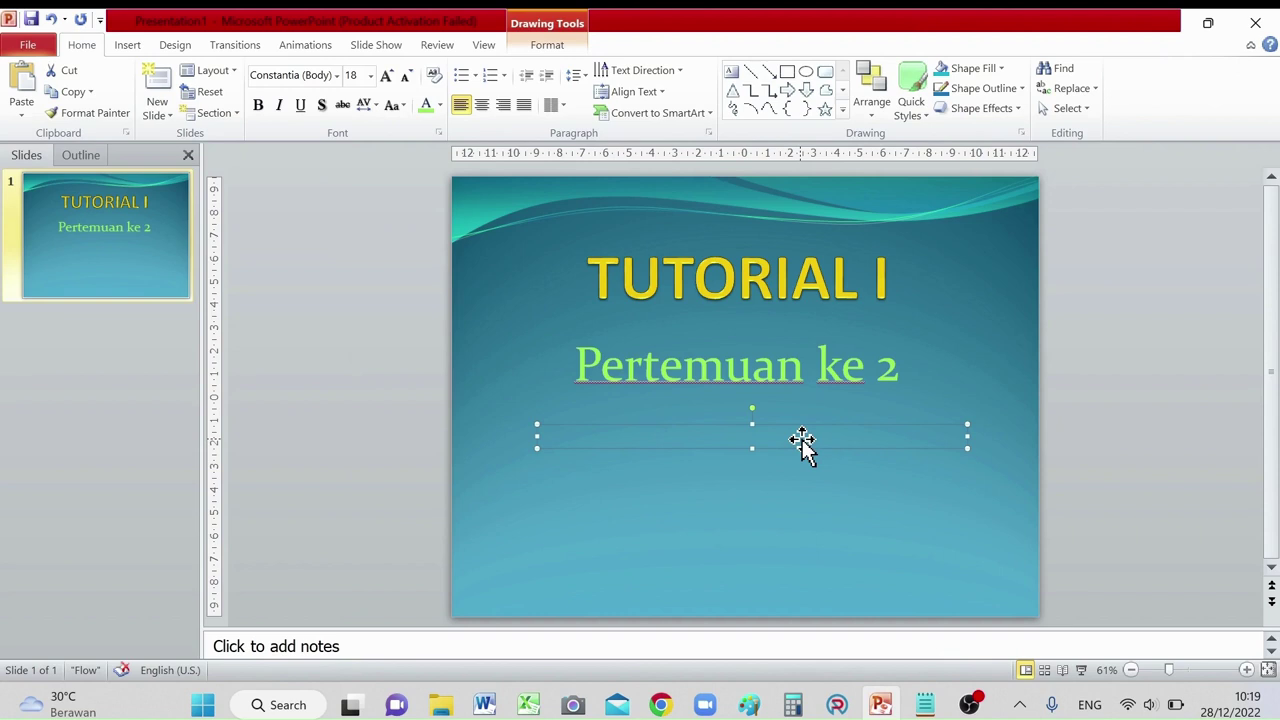
Step: Paste the copied passage into the empty placeholder and widen the text box
{"action": "double_click", "coordinate": [745, 432]}
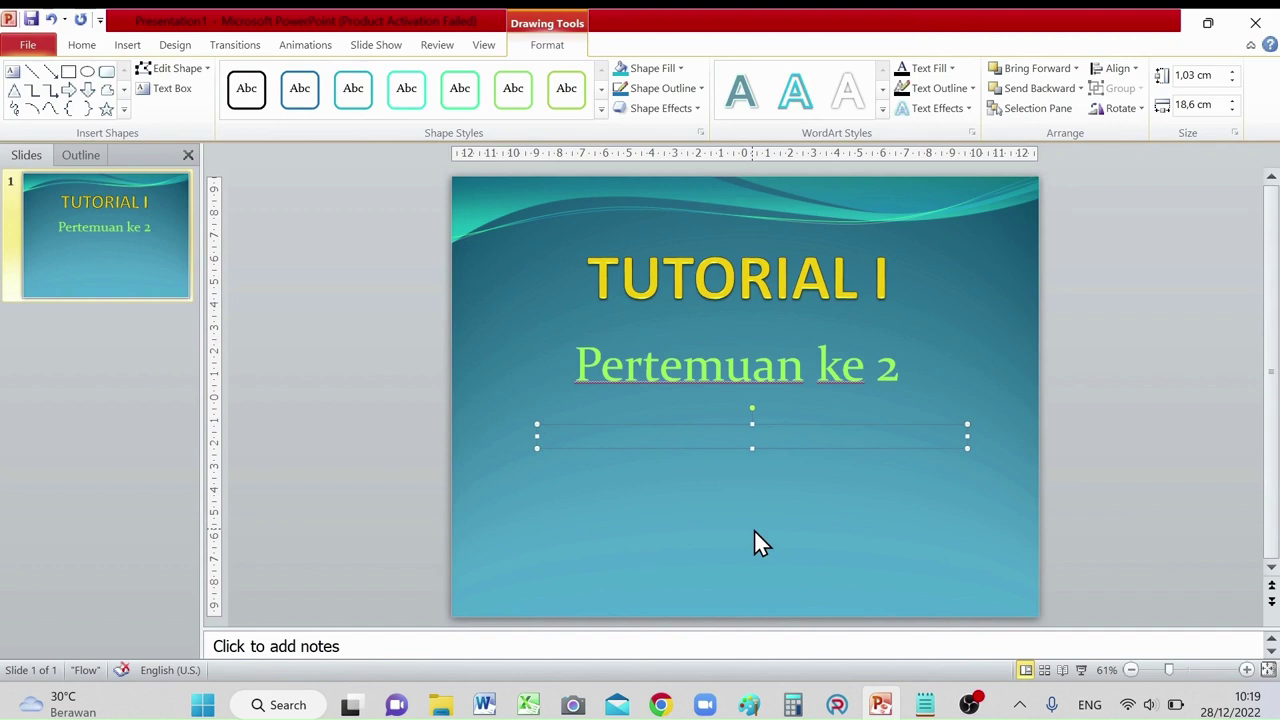
{"action": "key", "text": "ctrl+v"}
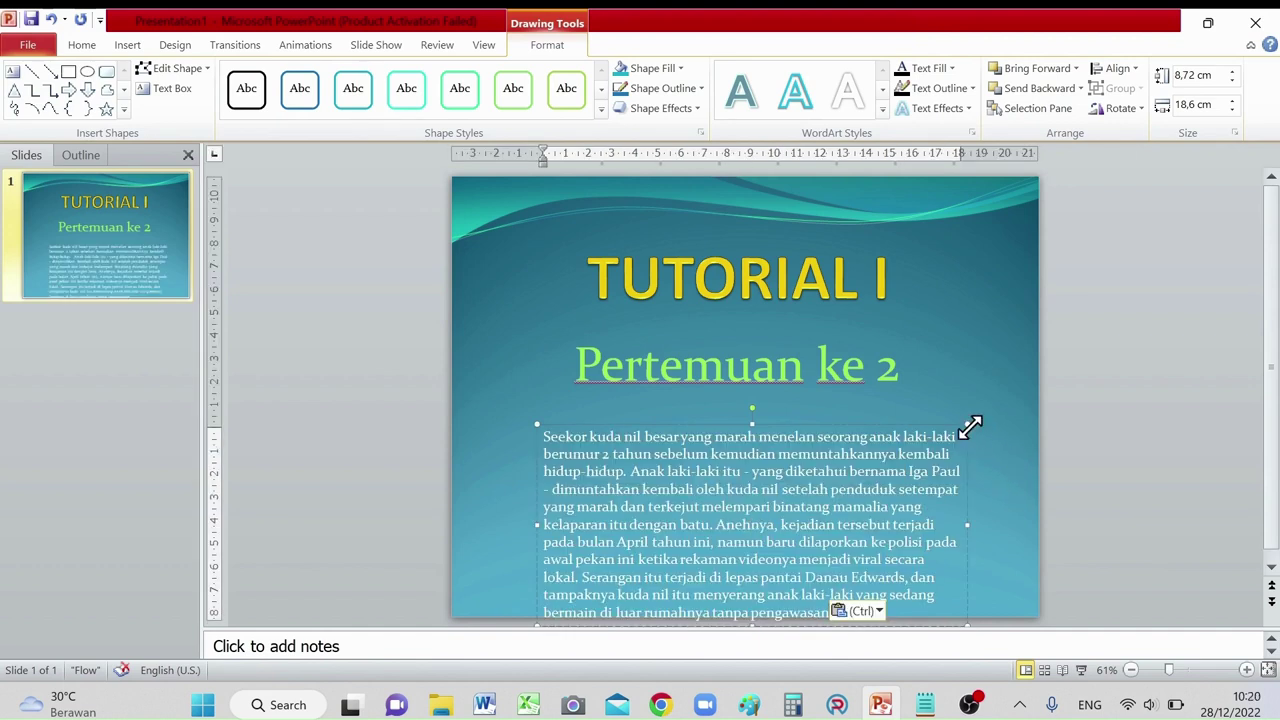
{"action": "left_click_drag", "start_coordinate": [969, 425], "coordinate": [1021, 398]}
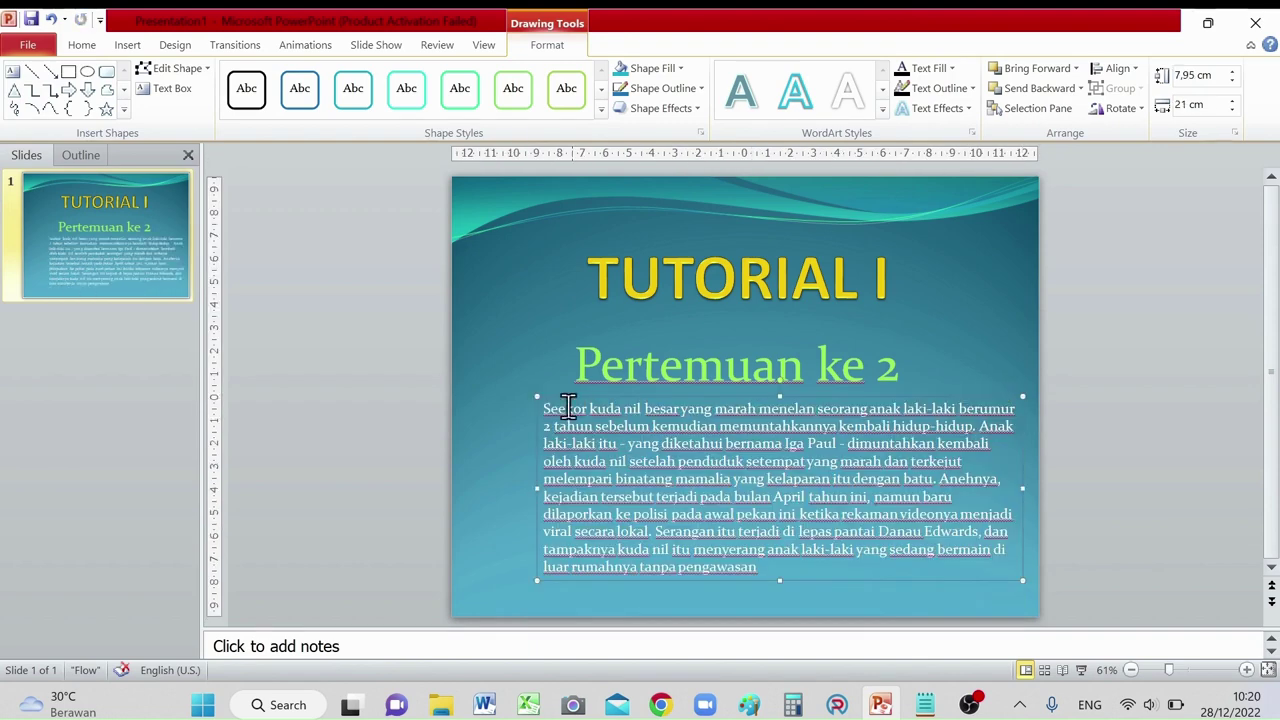
{"action": "left_click_drag", "start_coordinate": [537, 397], "coordinate": [487, 405]}
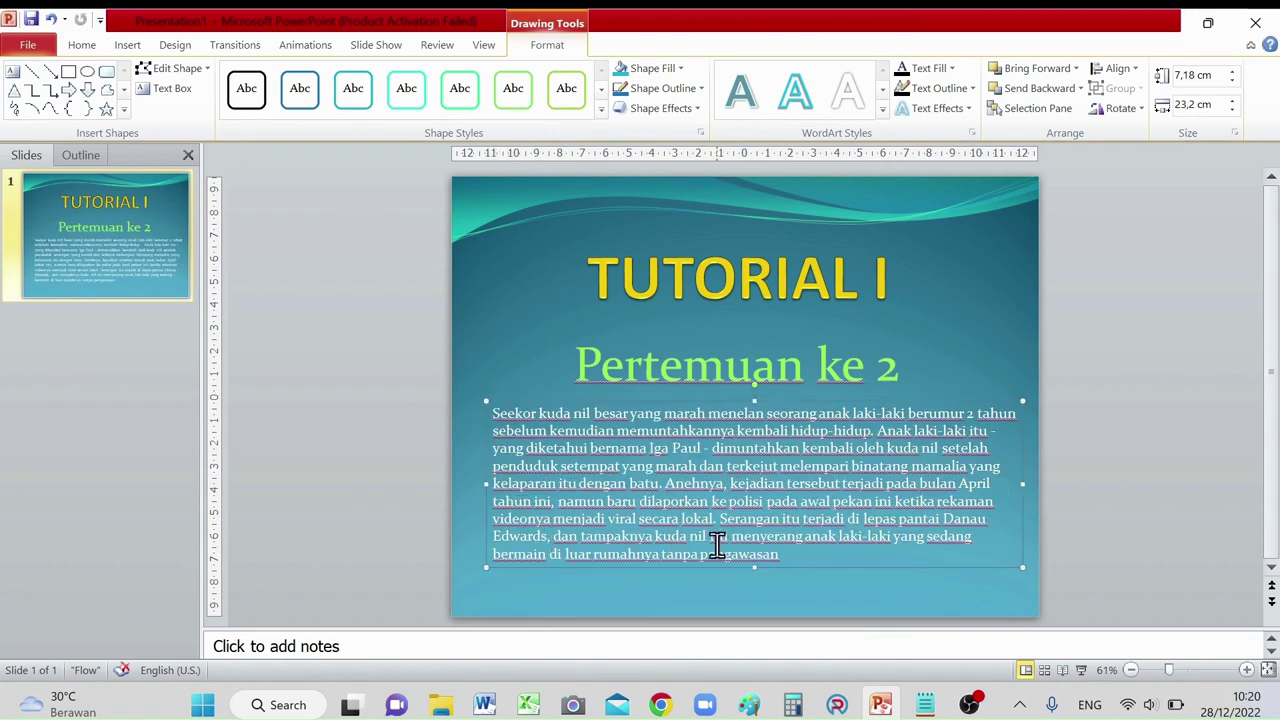
Step: Move the body text box slightly down below the 'Pertemuan ke 2' subtitle
{"action": "left_click", "coordinate": [663, 517]}
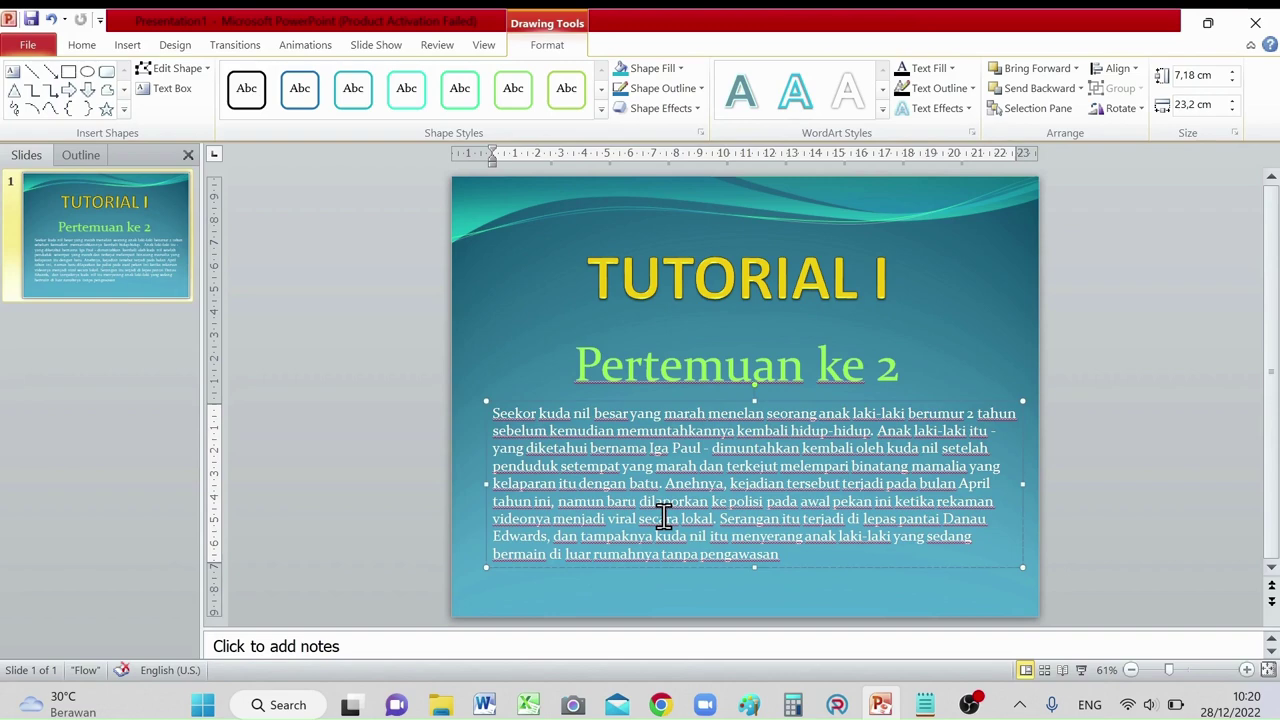
{"action": "left_click", "coordinate": [752, 386]}
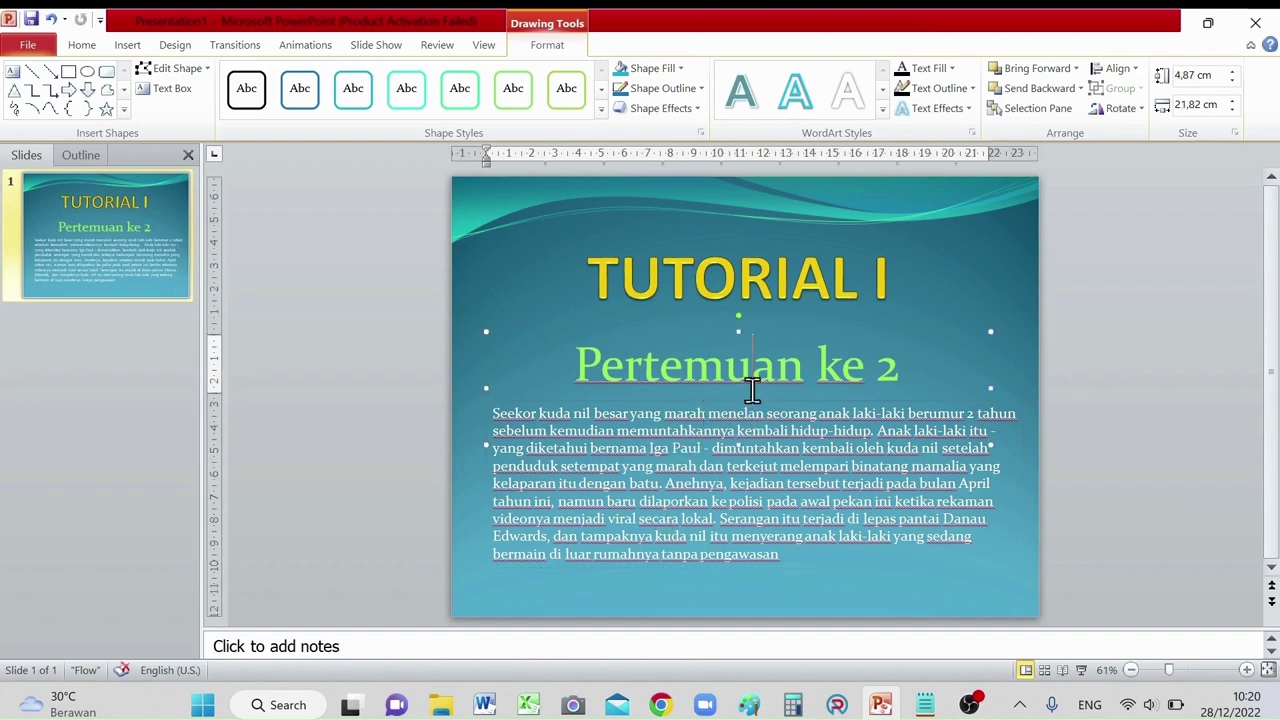
{"action": "left_click", "coordinate": [718, 476]}
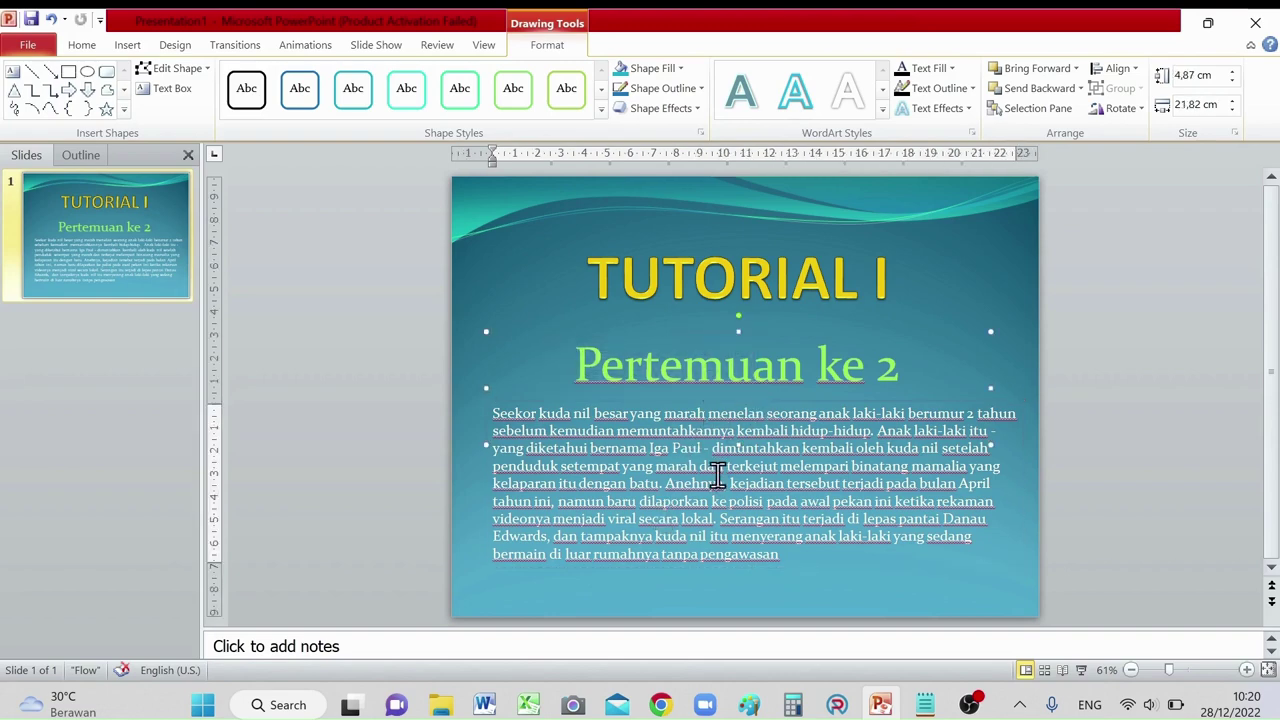
{"action": "left_click", "coordinate": [637, 408]}
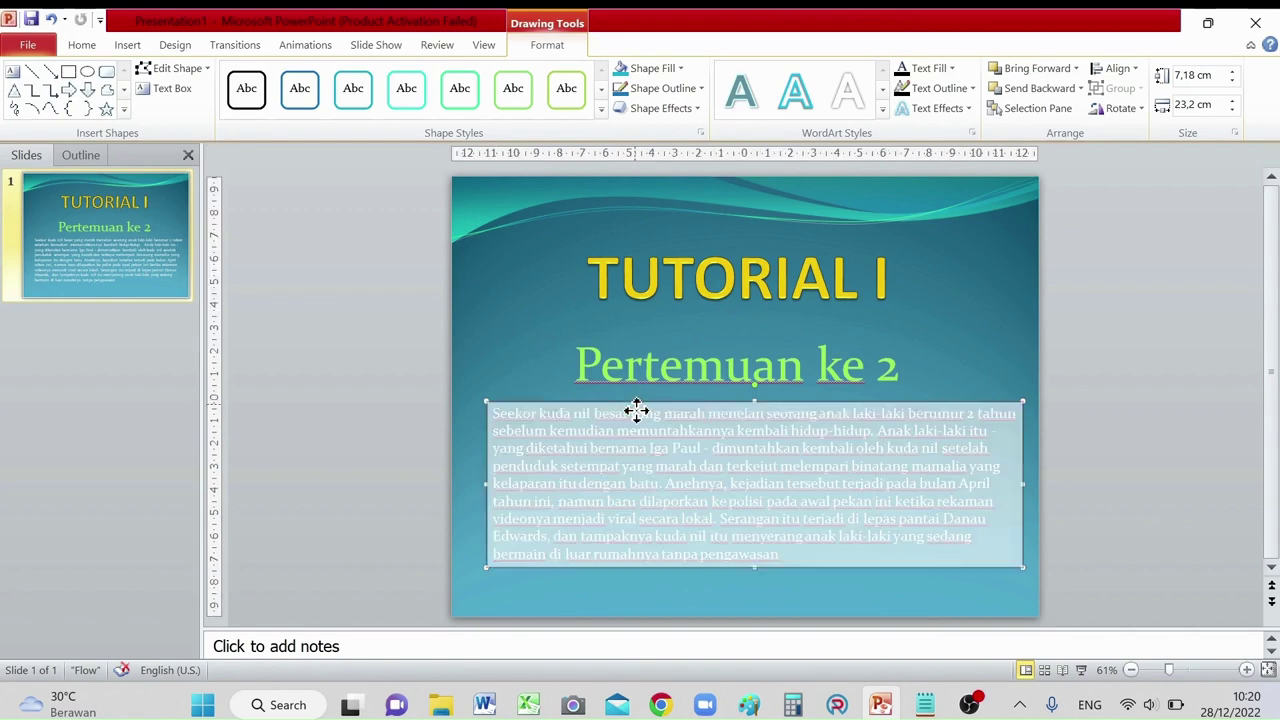
{"action": "left_click_drag", "start_coordinate": [637, 408], "coordinate": [637, 424]}
{"action": "left_click", "coordinate": [612, 432]}
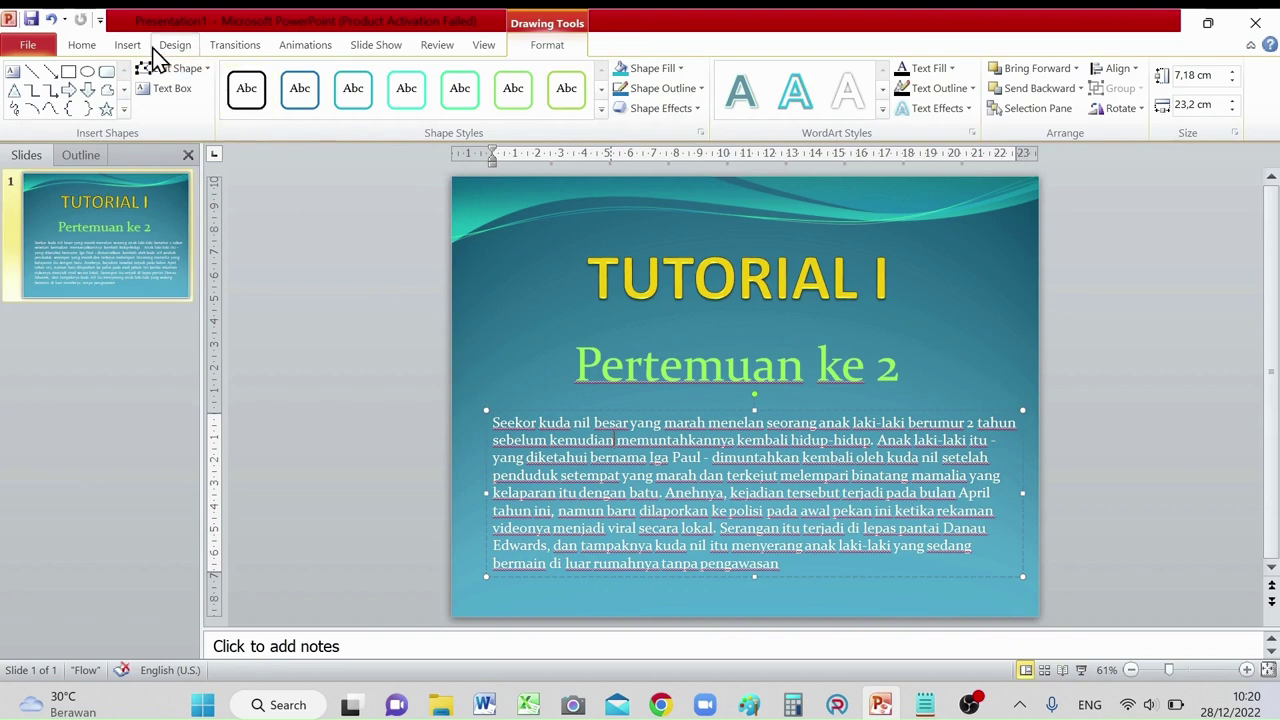
Step: Justify the pasted news paragraph beneath 'Pertemuan ke 2' after trying right and center alignment
{"action": "left_click", "coordinate": [85, 52]}
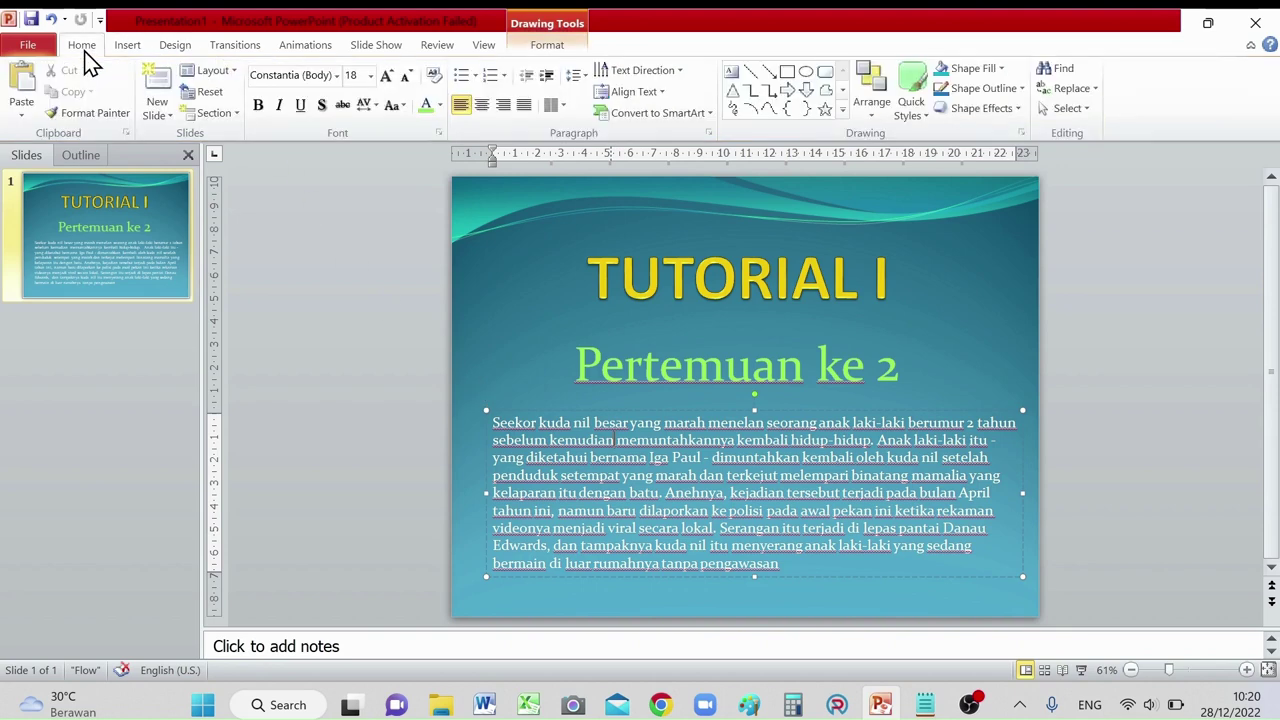
{"action": "left_click", "coordinate": [503, 110]}
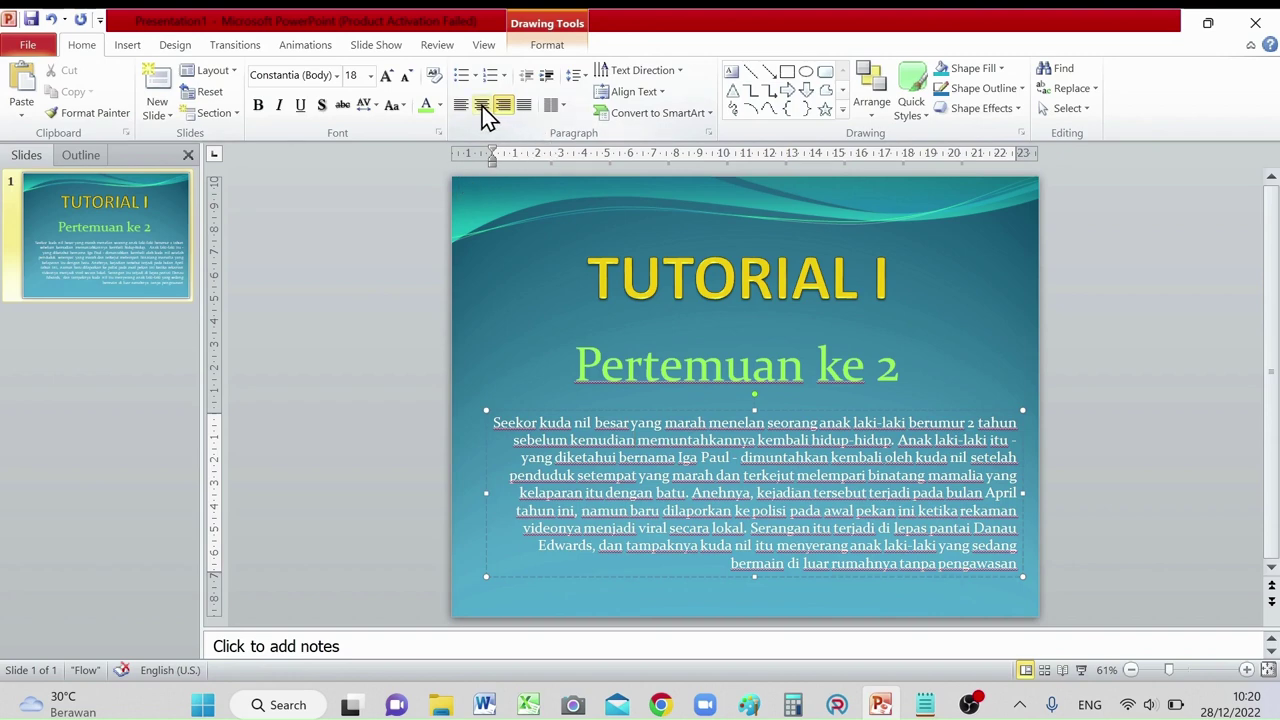
{"action": "left_click", "coordinate": [483, 108]}
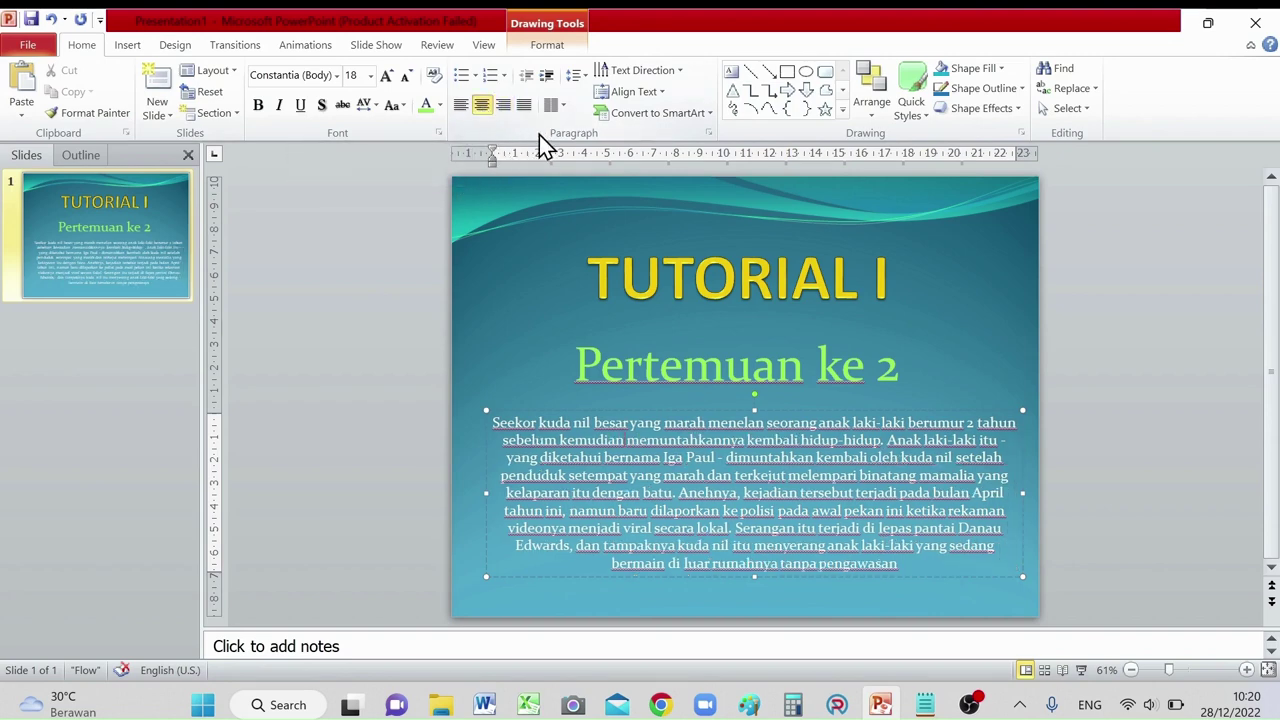
{"action": "left_click", "coordinate": [527, 108]}
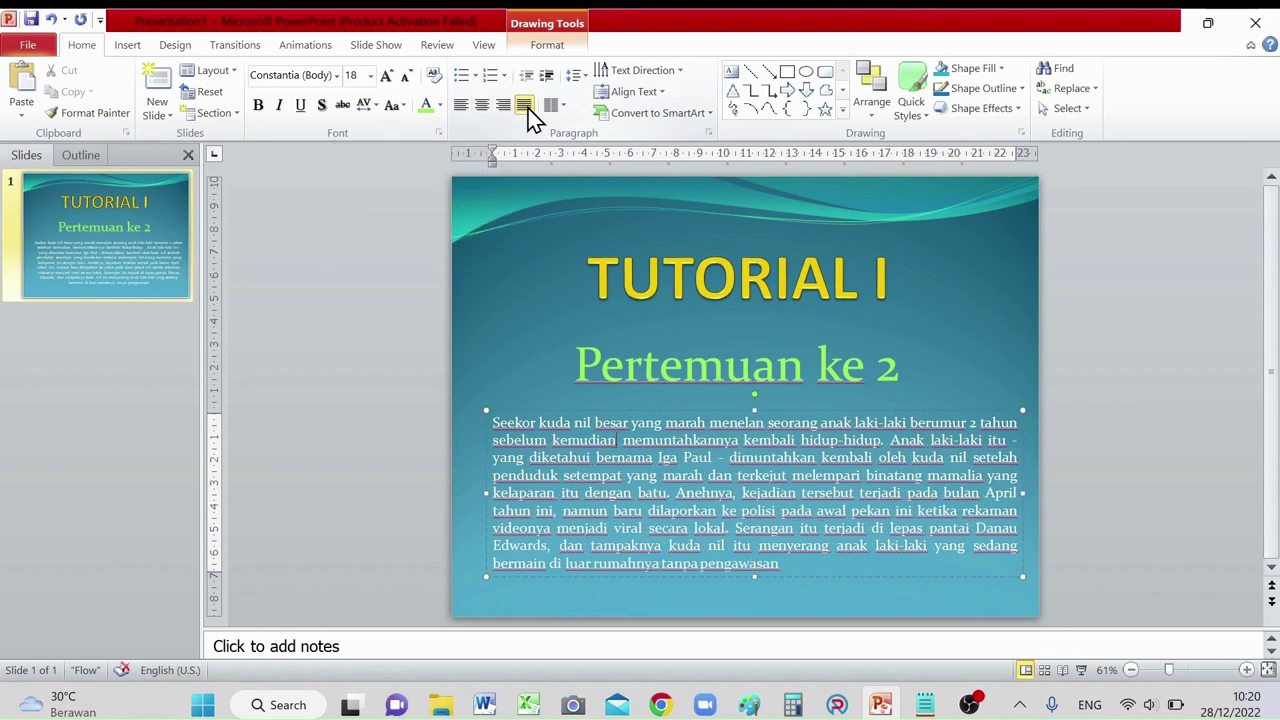
{"action": "left_click", "coordinate": [653, 492]}
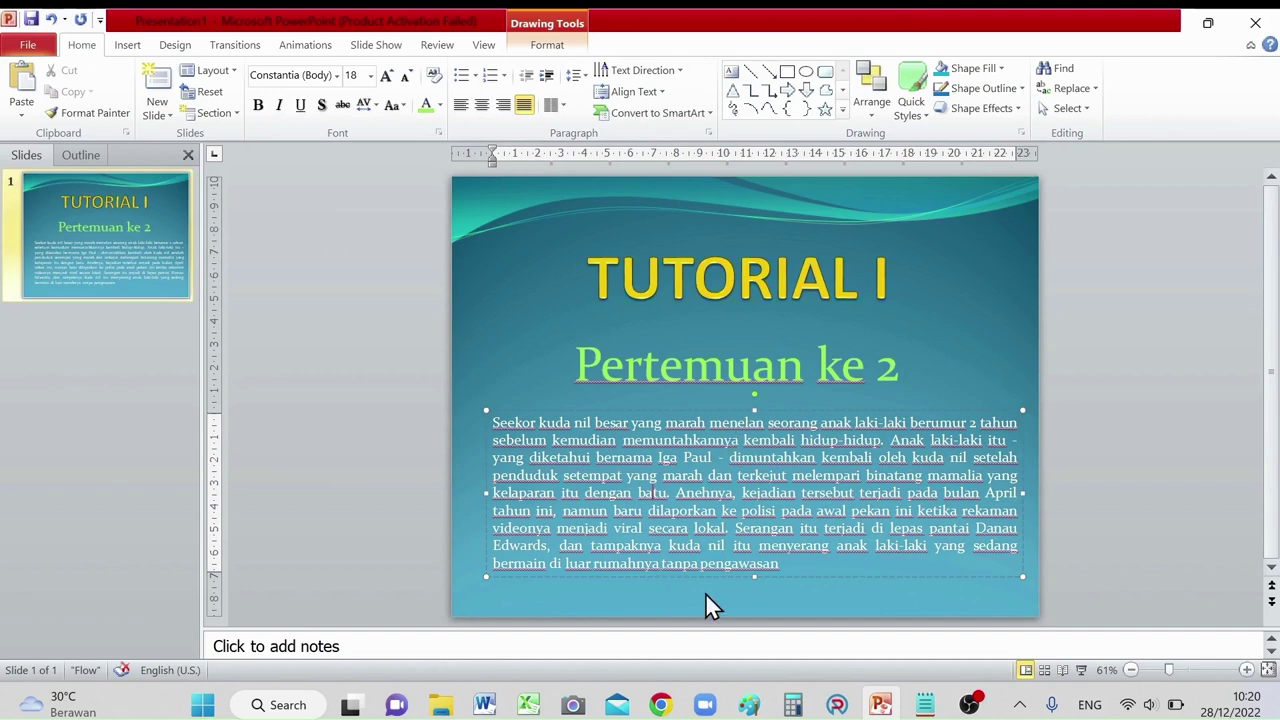
{"action": "left_click", "coordinate": [797, 600]}
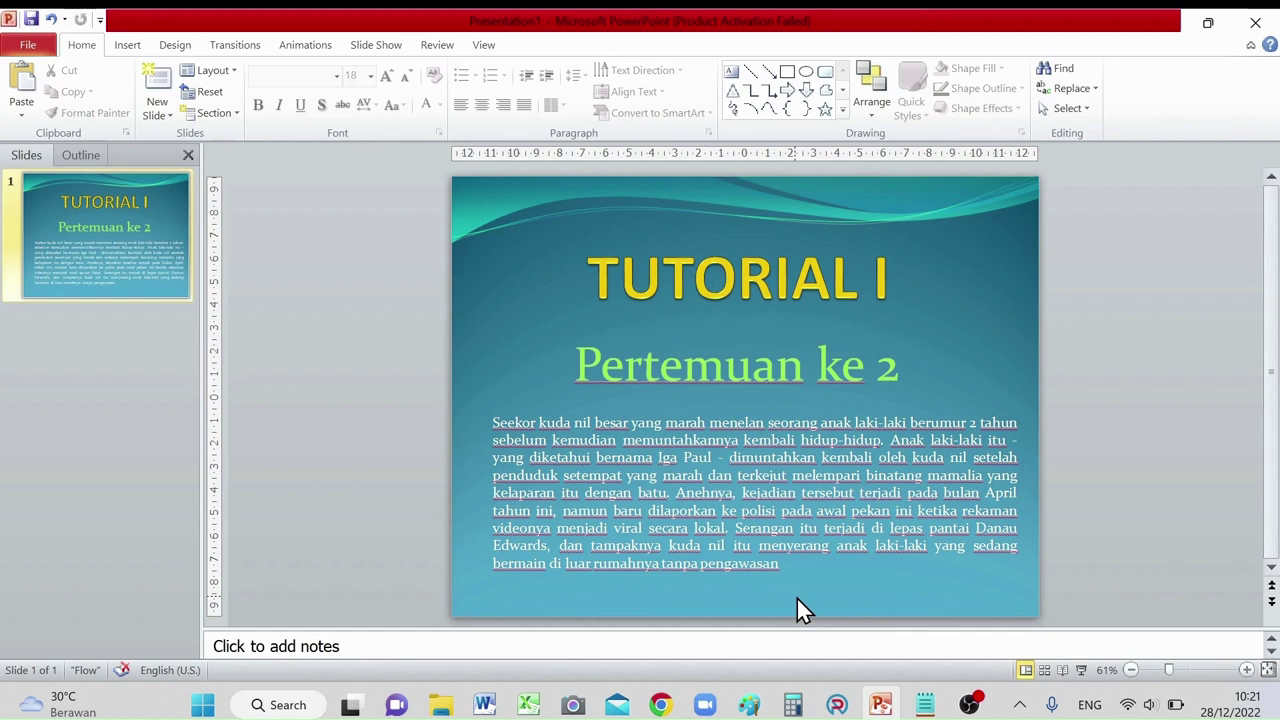
Step: Give the TUTORIAL I title a Fly In animation
{"action": "left_click", "coordinate": [643, 266]}
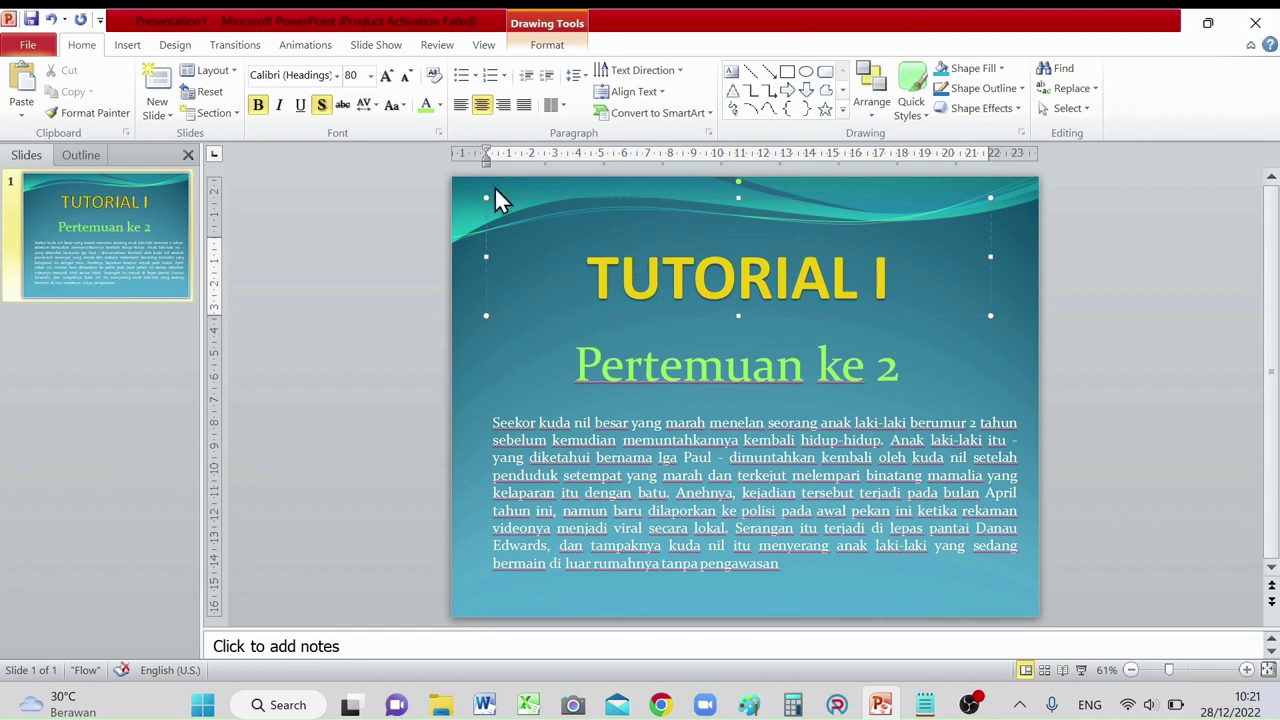
{"action": "left_click", "coordinate": [304, 46]}
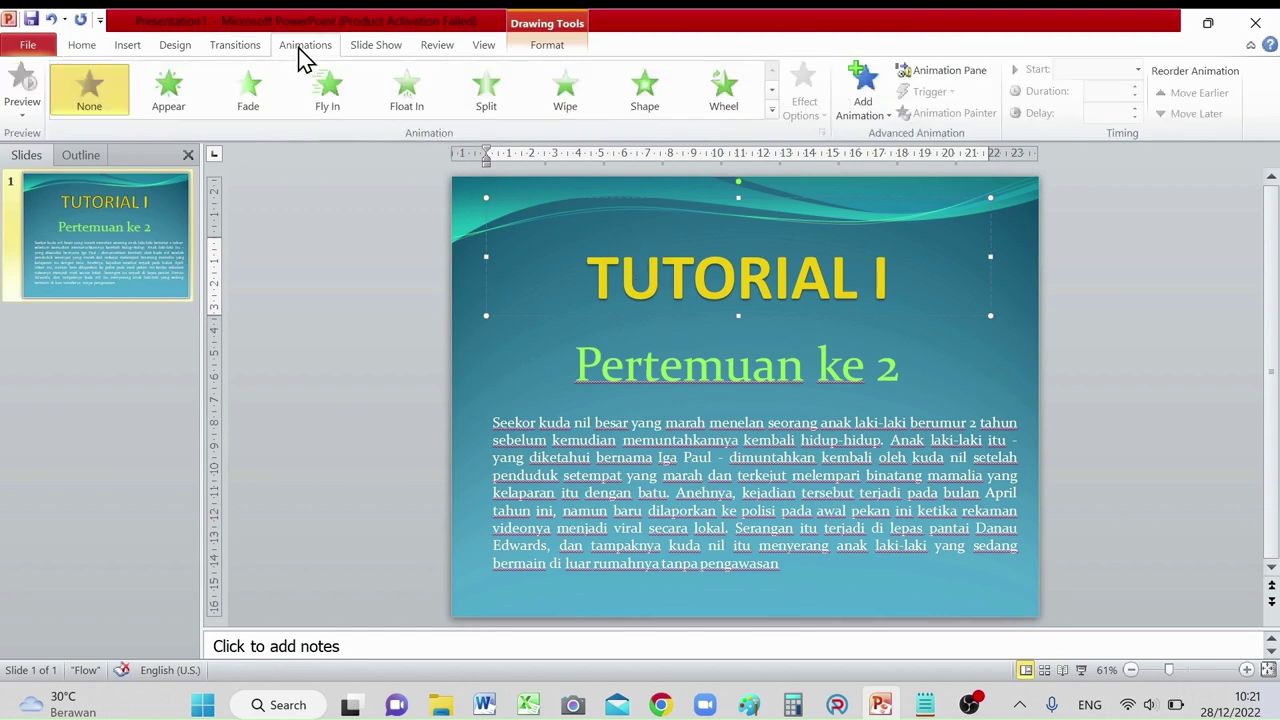
{"action": "left_click", "coordinate": [773, 110]}
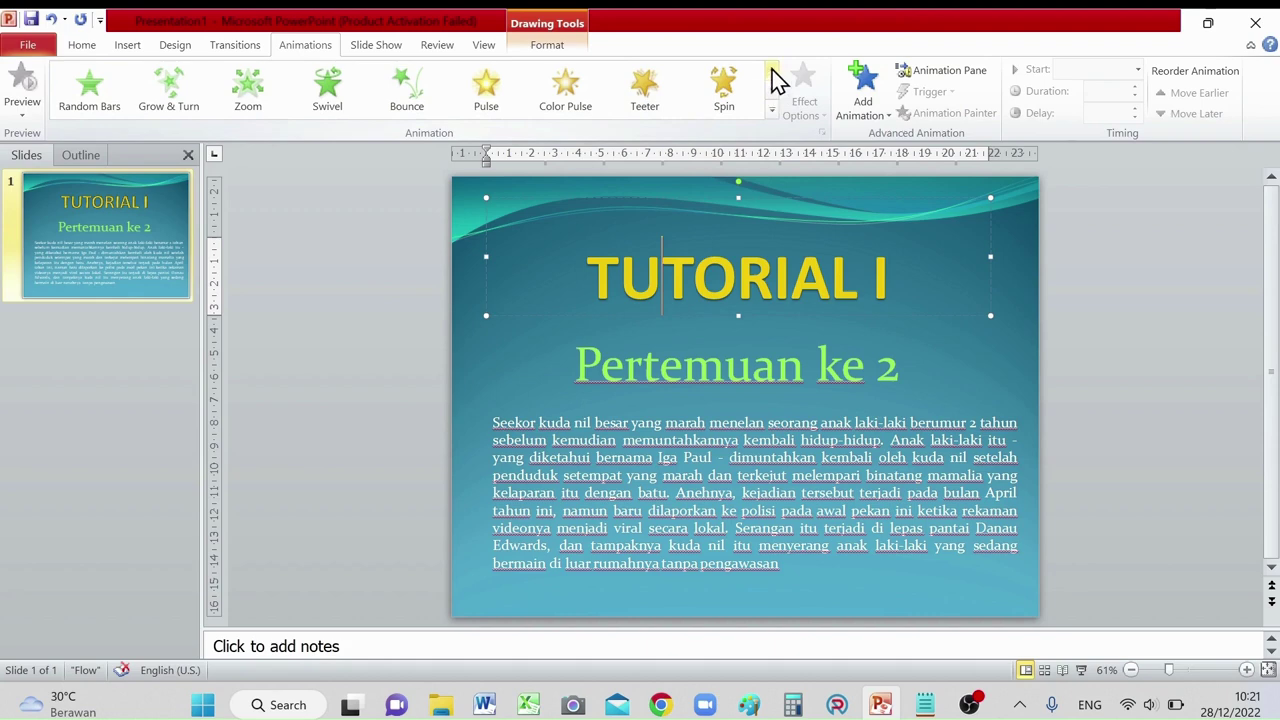
{"action": "left_click", "coordinate": [772, 72]}
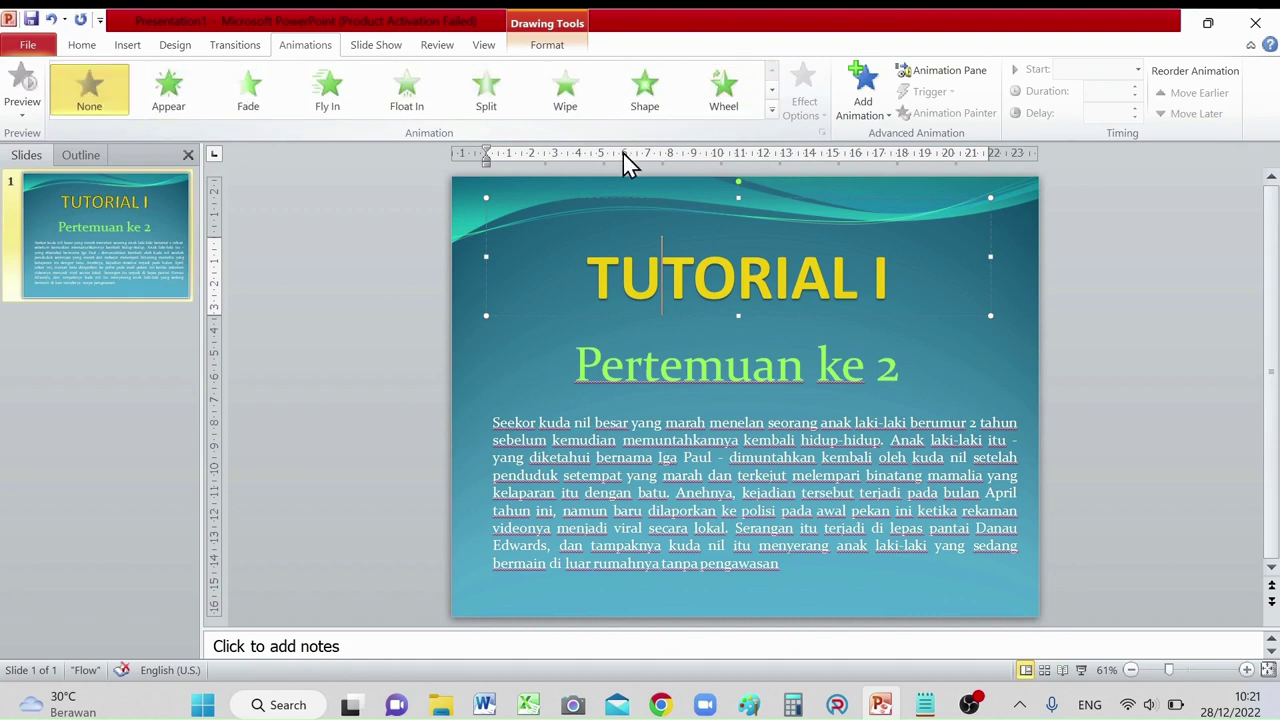
{"action": "left_click", "coordinate": [330, 110]}
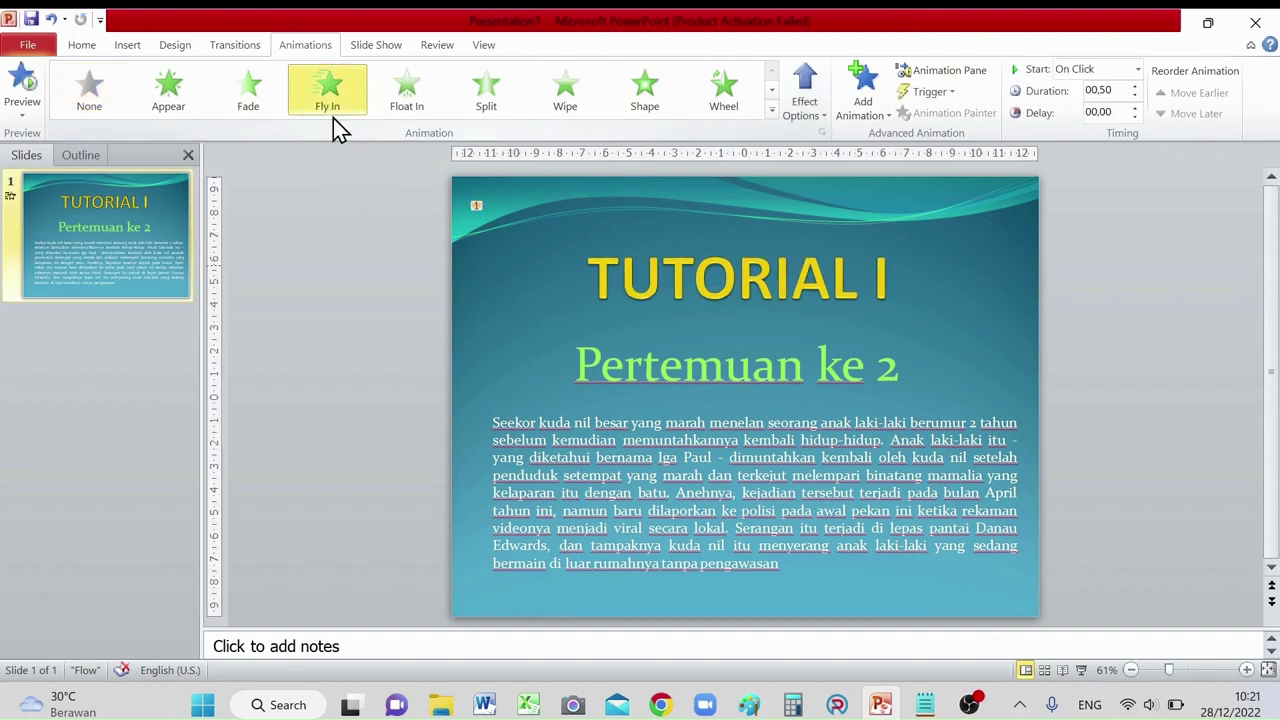
Step: Apply Appear to the 'Pertemuan ke 2' subtitle and Split to the body text
{"action": "left_click", "coordinate": [739, 376]}
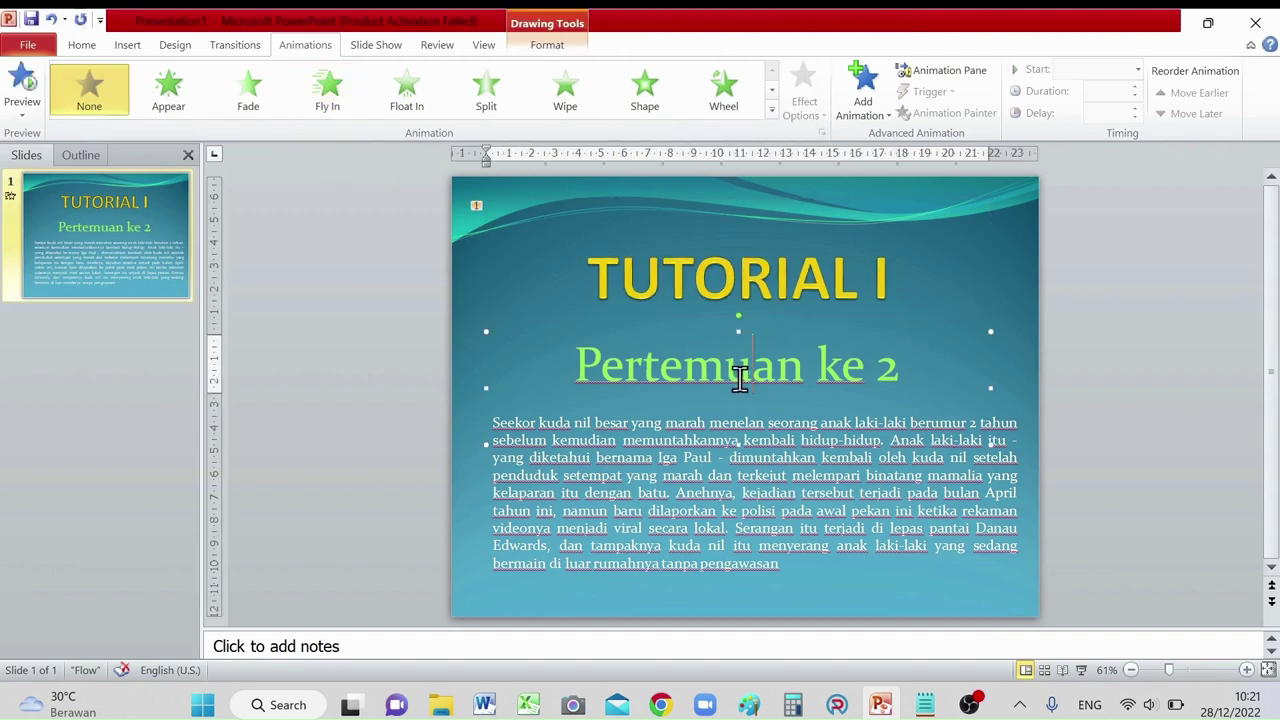
{"action": "left_click", "coordinate": [168, 95]}
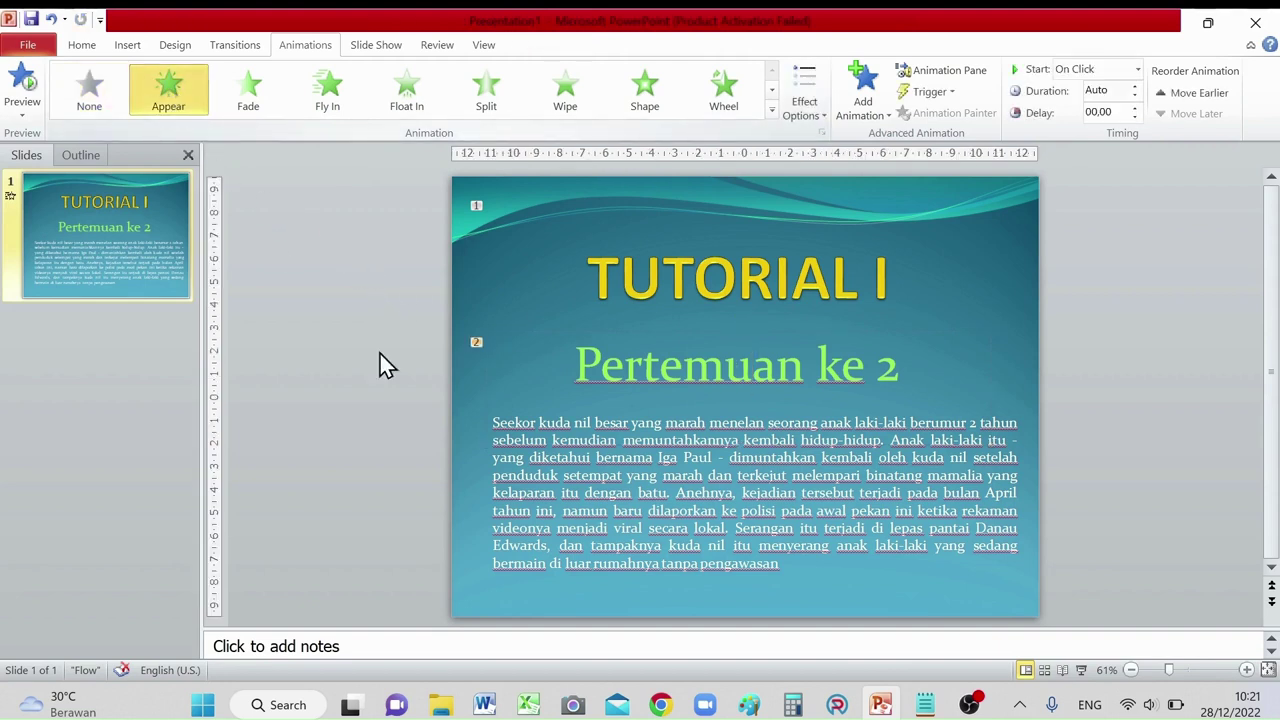
{"action": "left_click", "coordinate": [651, 463]}
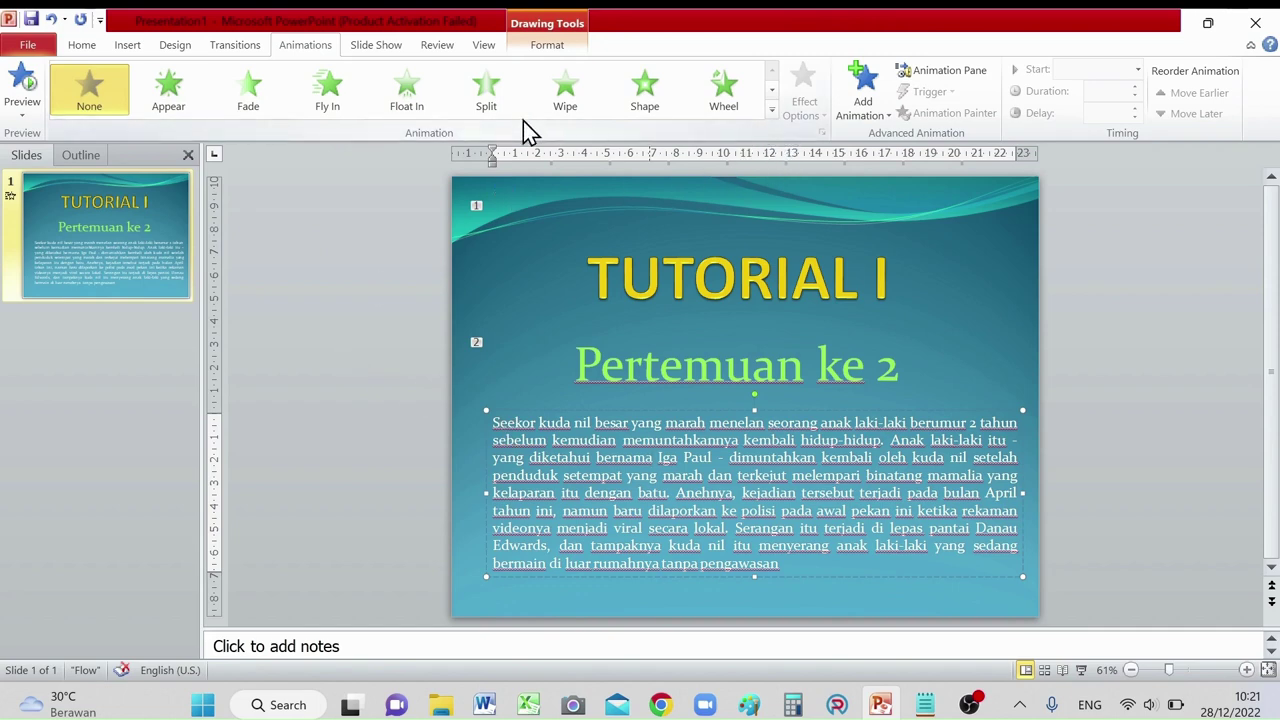
{"action": "left_click", "coordinate": [497, 108]}
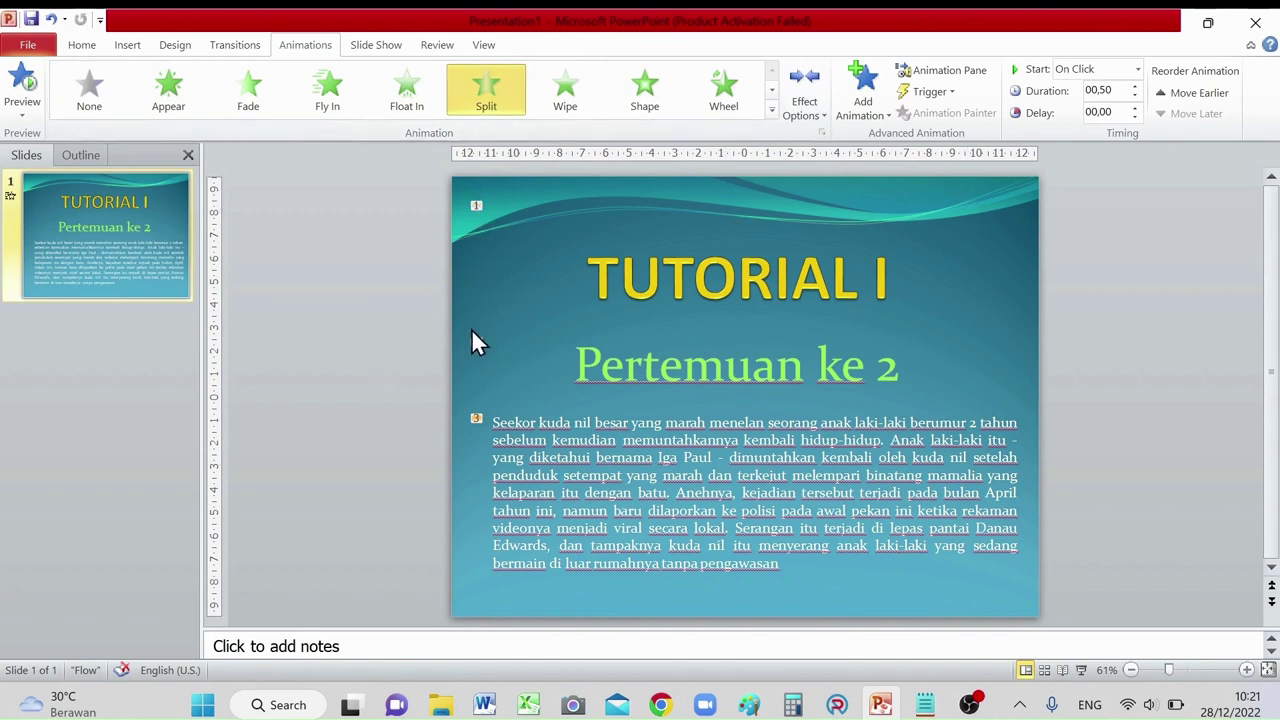
Step: Set the title, subtitle and body text animations to start With Previous
{"action": "left_click", "coordinate": [479, 204]}
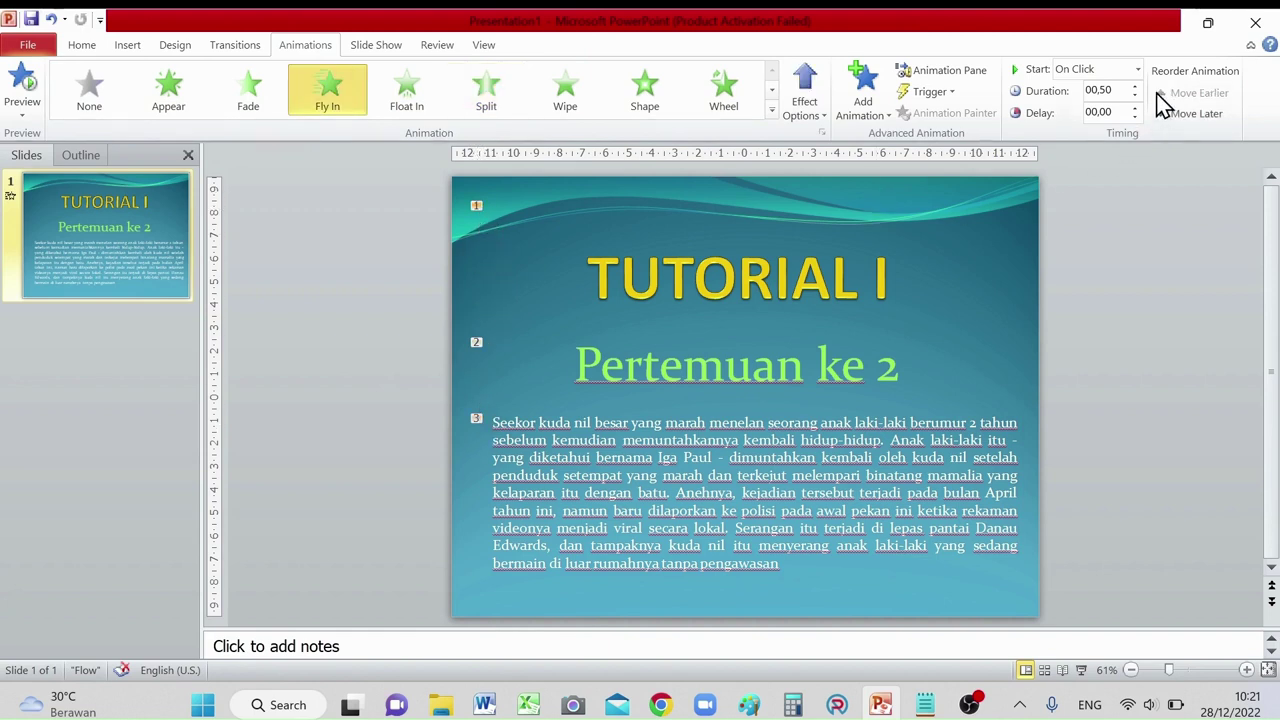
{"action": "left_click", "coordinate": [1137, 69]}
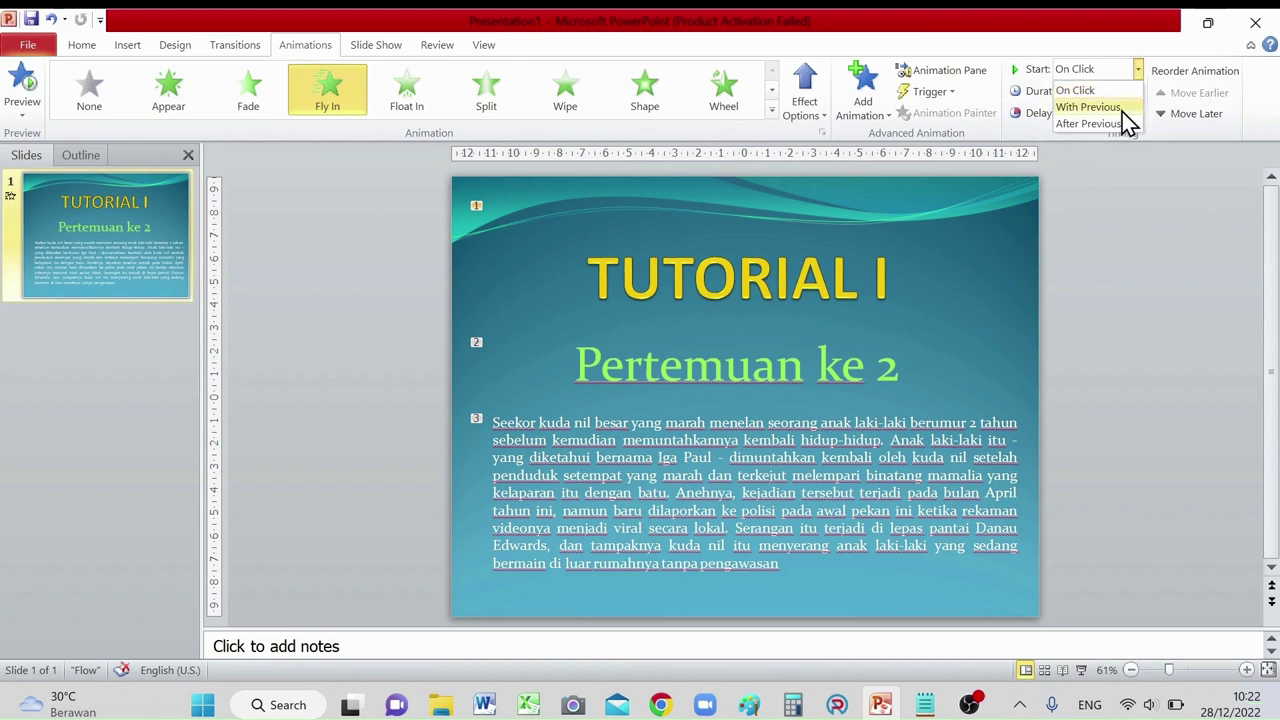
{"action": "left_click", "coordinate": [1125, 107]}
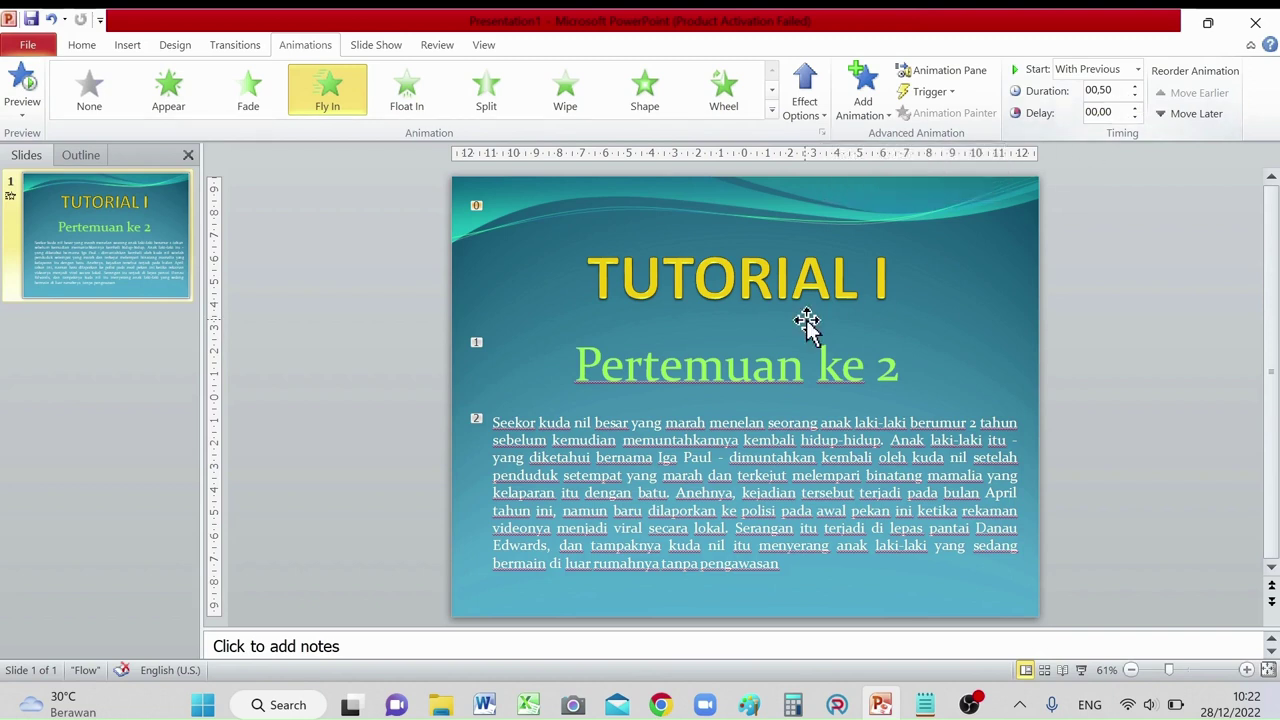
{"action": "left_click", "coordinate": [474, 343]}
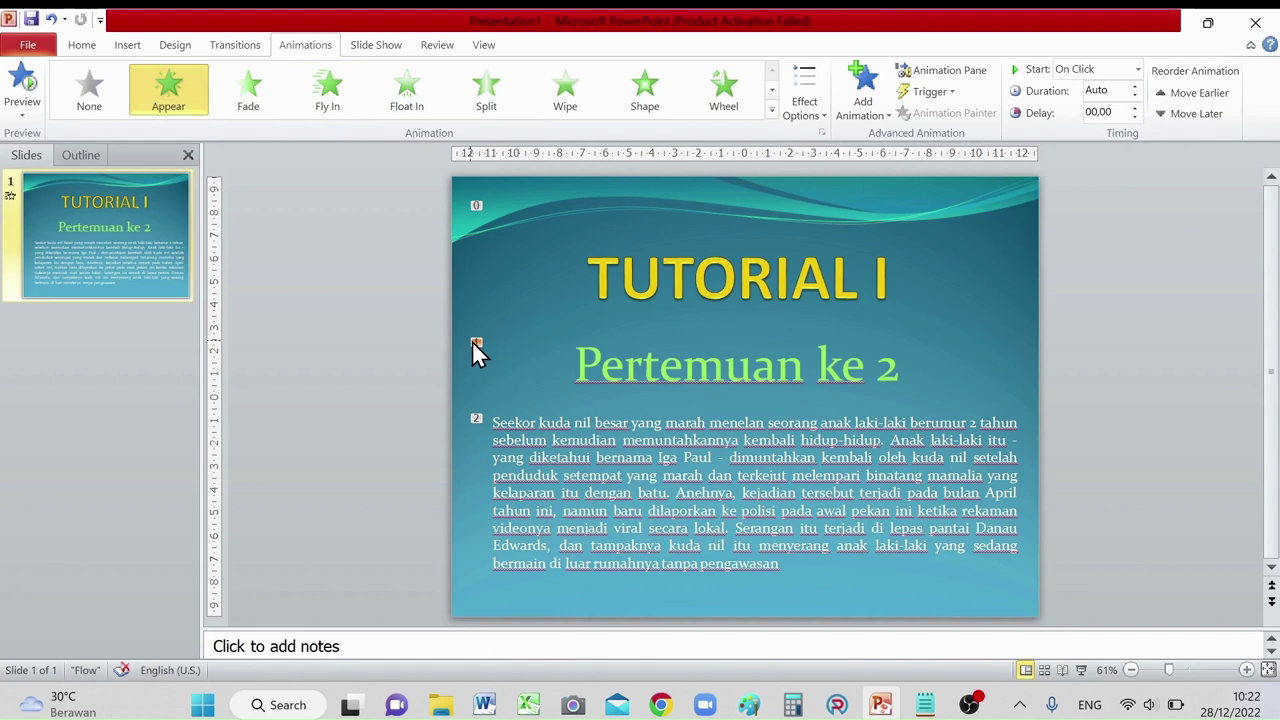
{"action": "left_click", "coordinate": [1137, 69]}
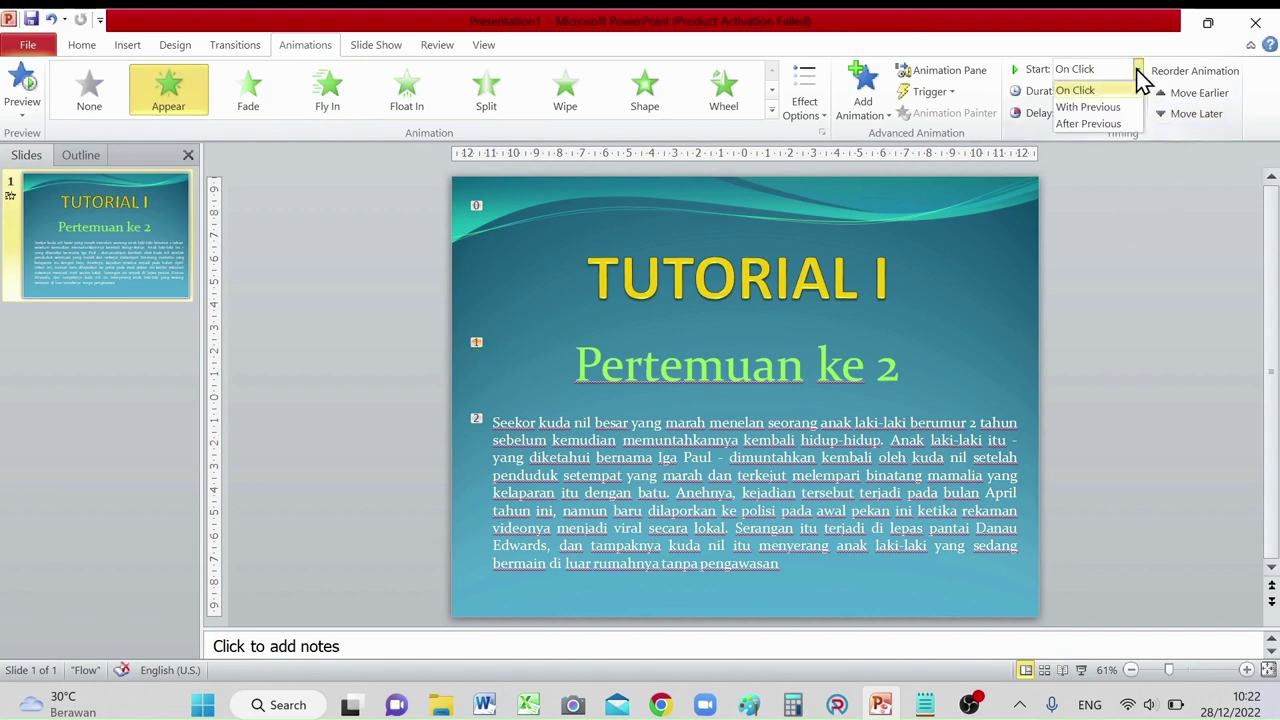
{"action": "left_click", "coordinate": [1090, 107]}
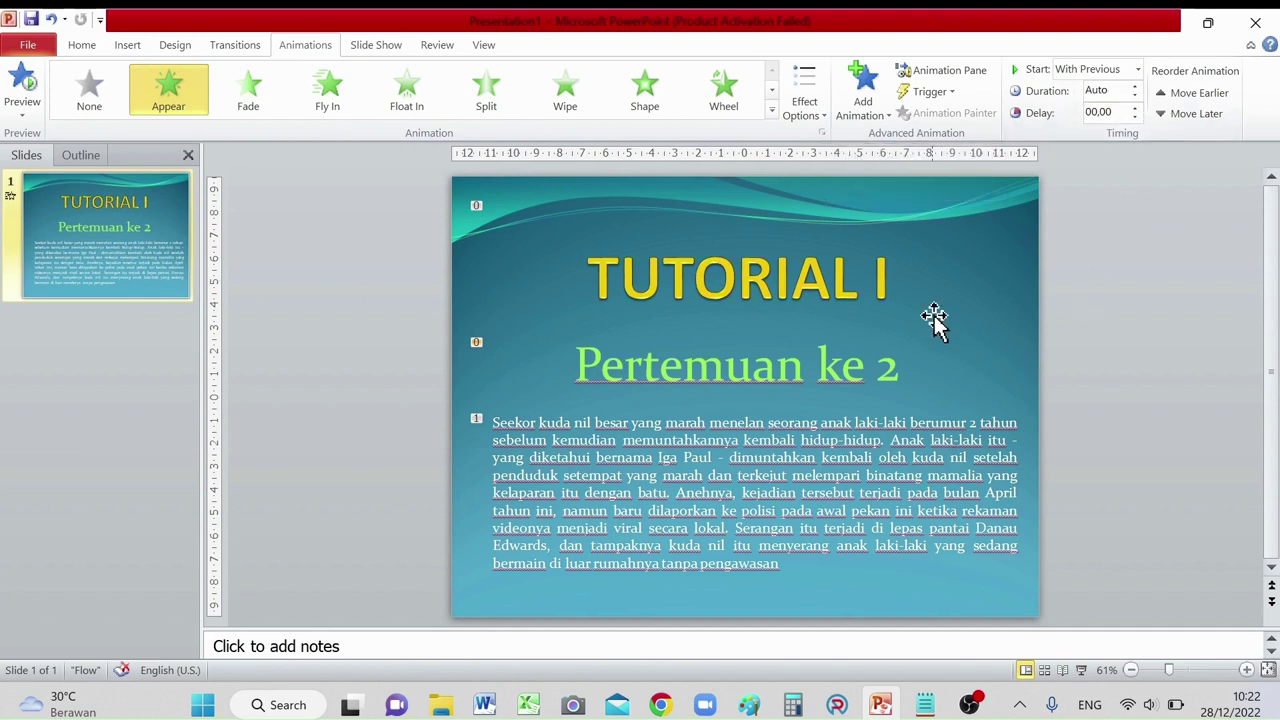
{"action": "left_click", "coordinate": [478, 421]}
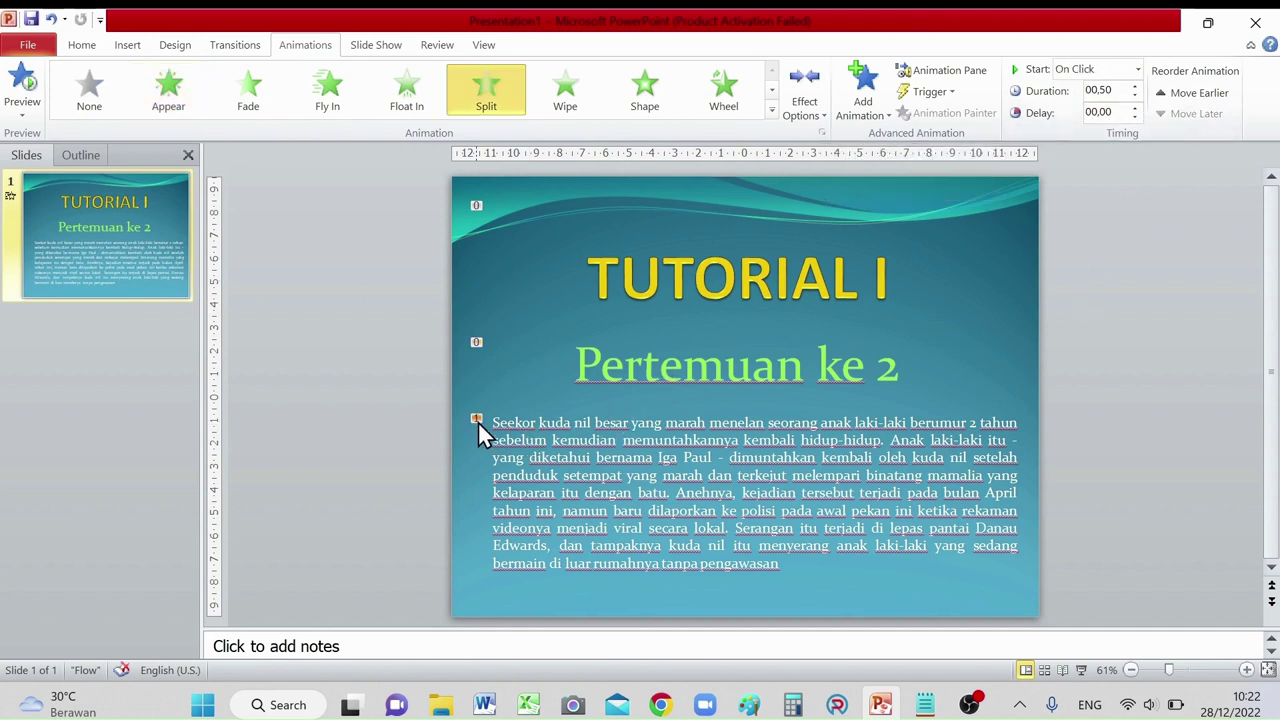
{"action": "left_click", "coordinate": [1137, 70]}
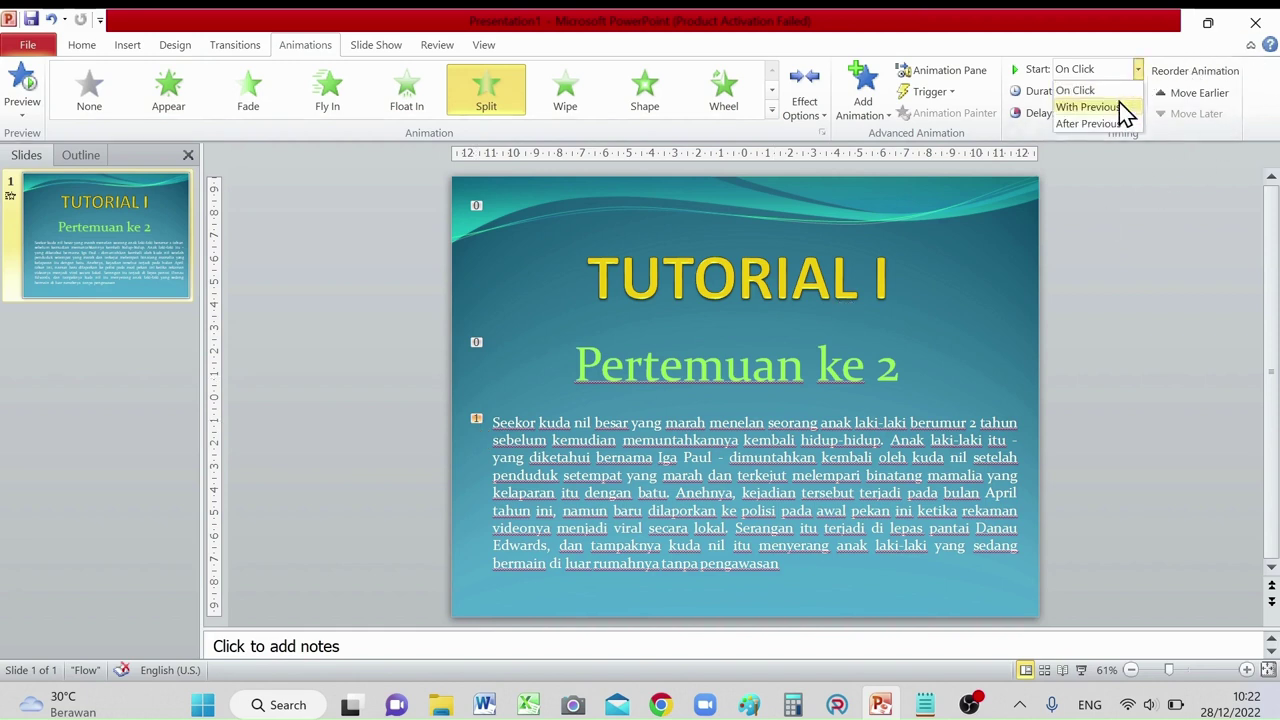
{"action": "left_click", "coordinate": [1116, 106]}
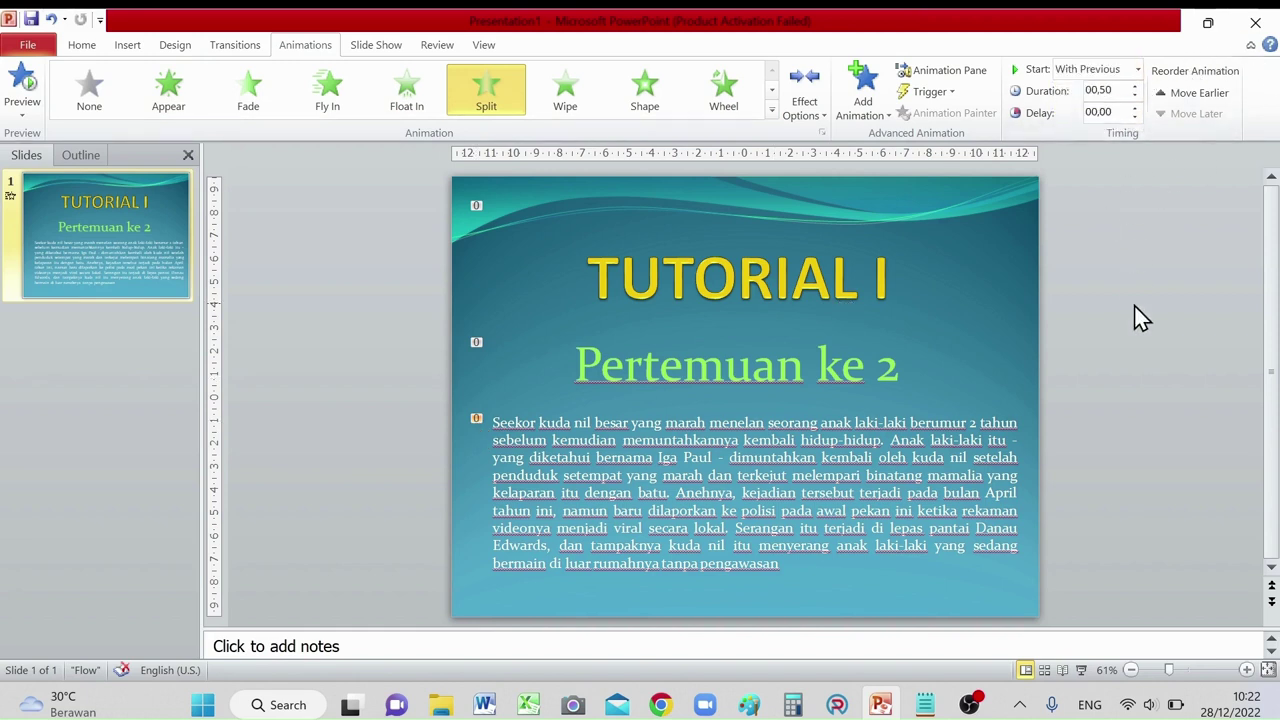
{"action": "left_click", "coordinate": [1081, 356]}
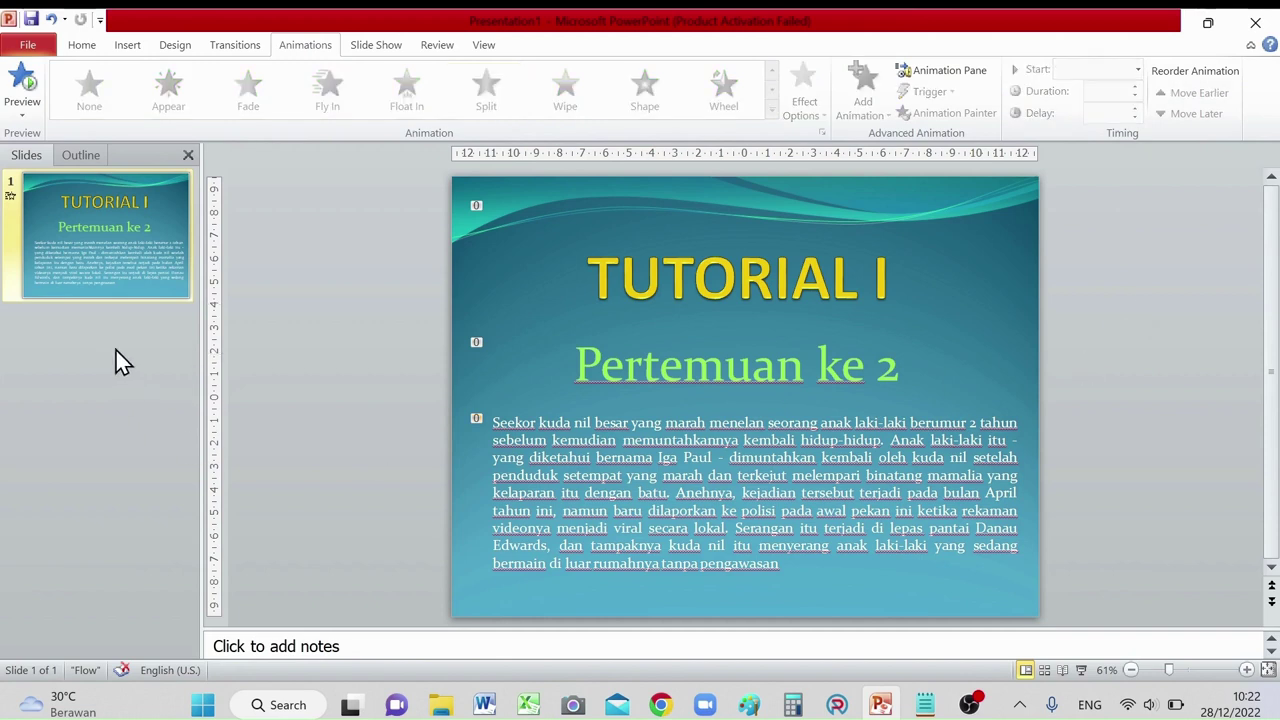
Step: Preview the slide animations twice and check the title and subtitle effects
{"action": "left_click", "coordinate": [29, 88]}
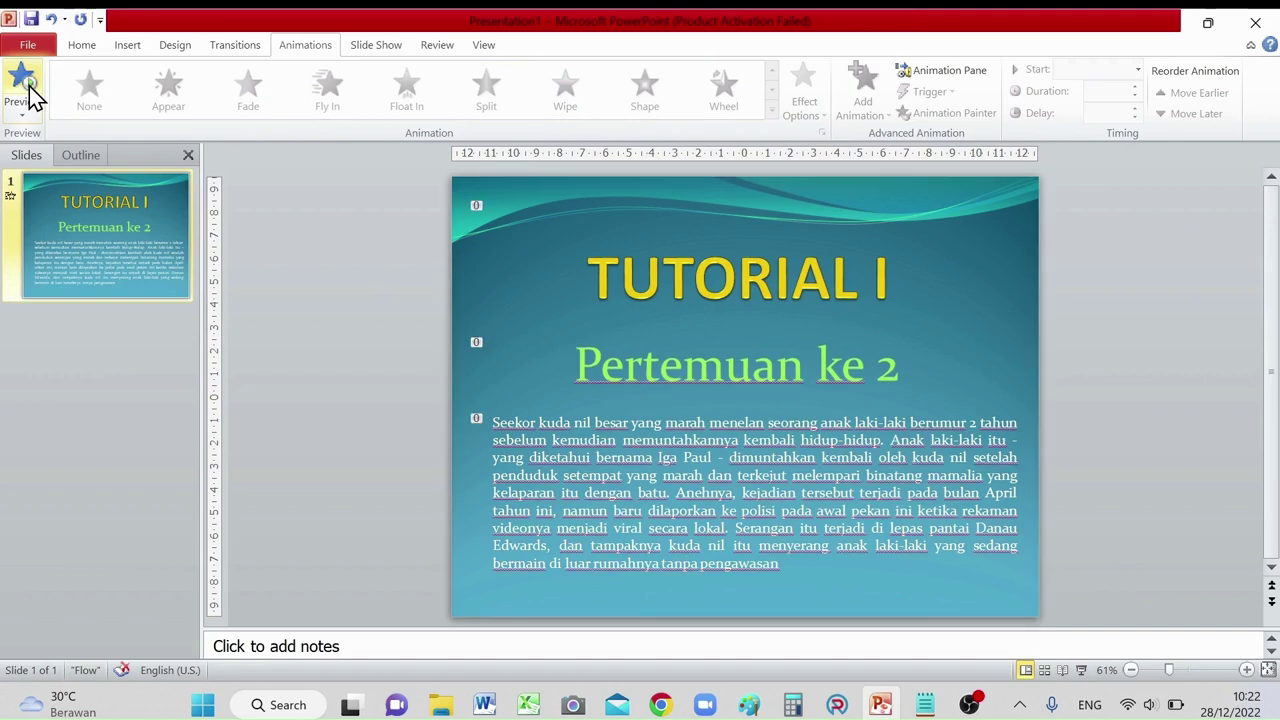
{"action": "left_click", "coordinate": [29, 88]}
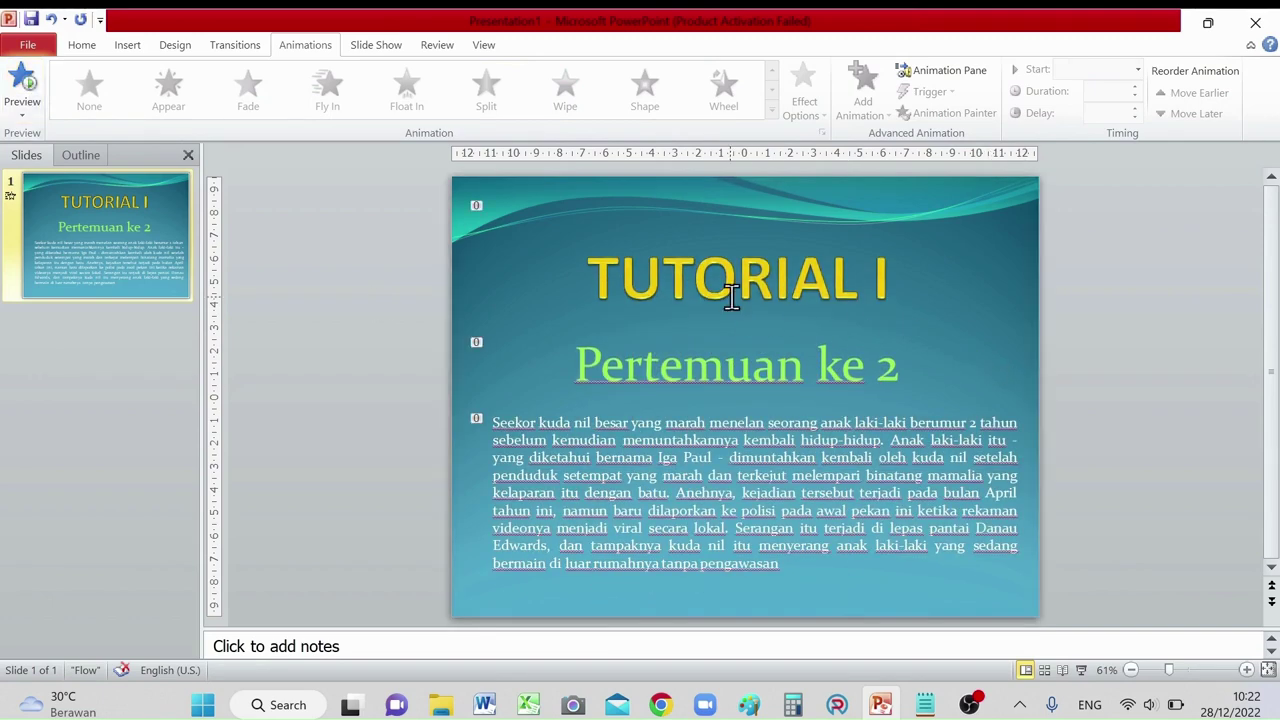
{"action": "left_click", "coordinate": [735, 292]}
{"action": "left_click", "coordinate": [711, 381]}
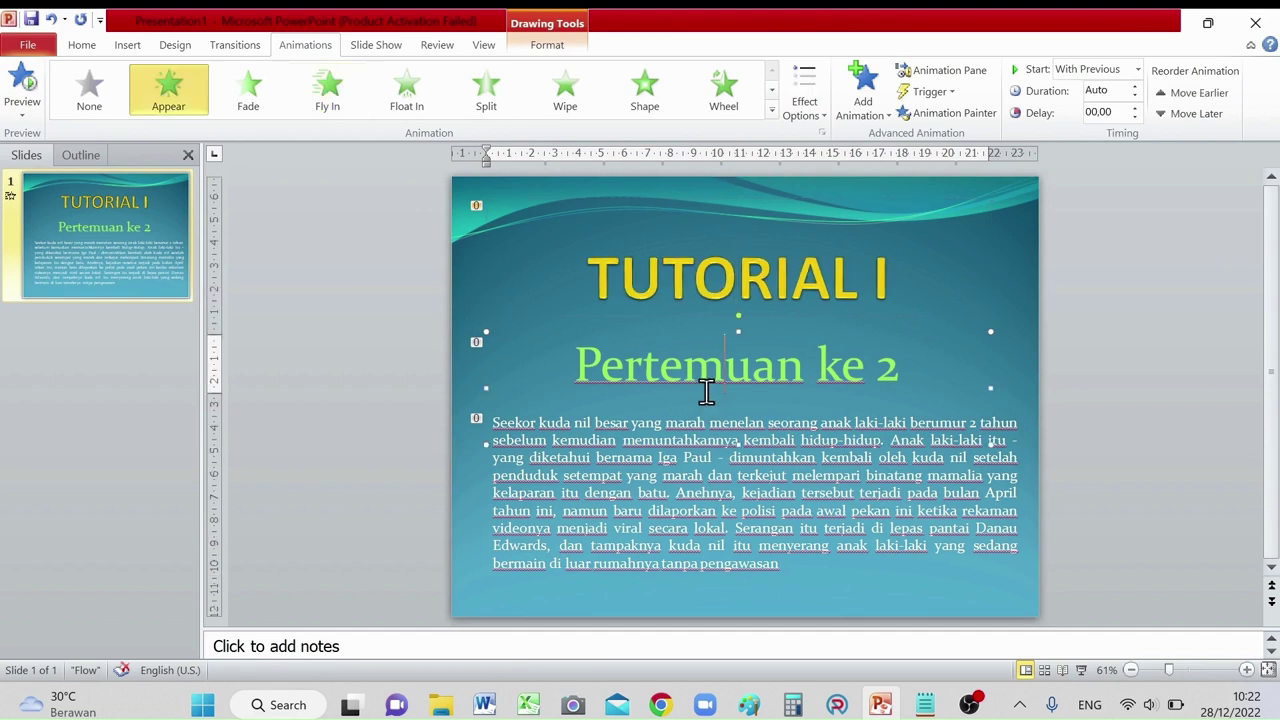
{"action": "left_click", "coordinate": [476, 205]}
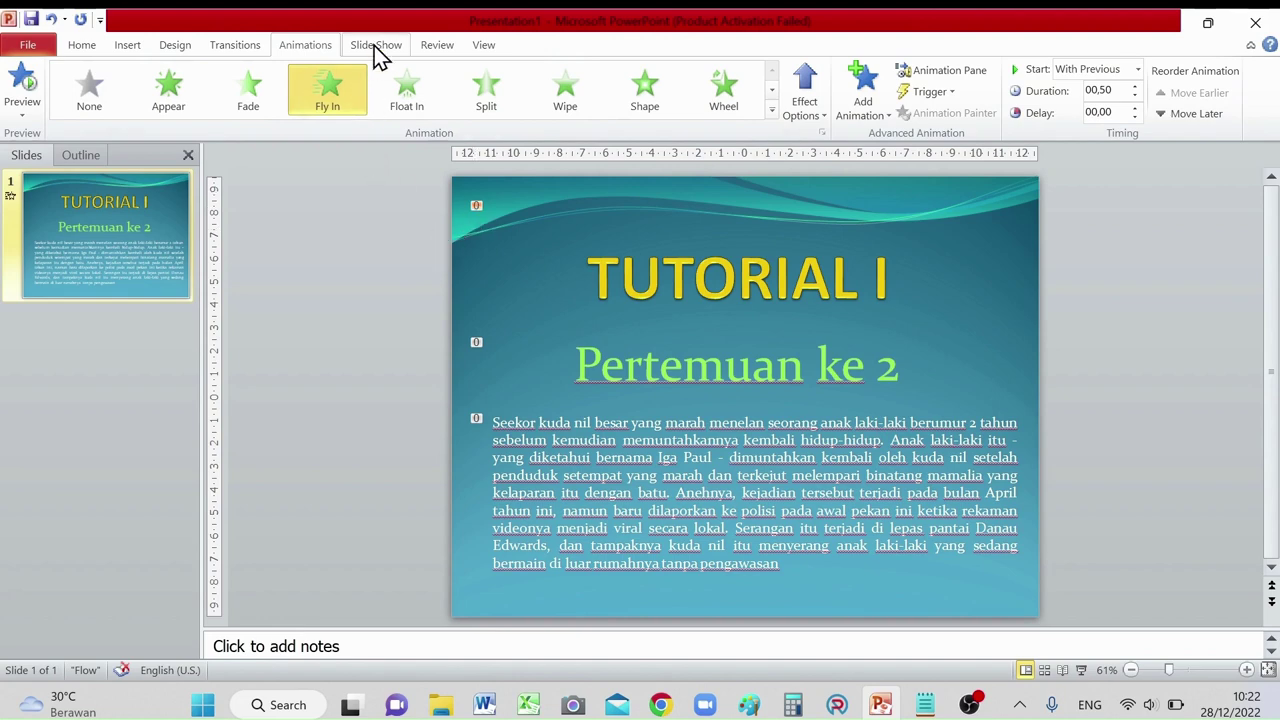
{"action": "left_click", "coordinate": [246, 58]}
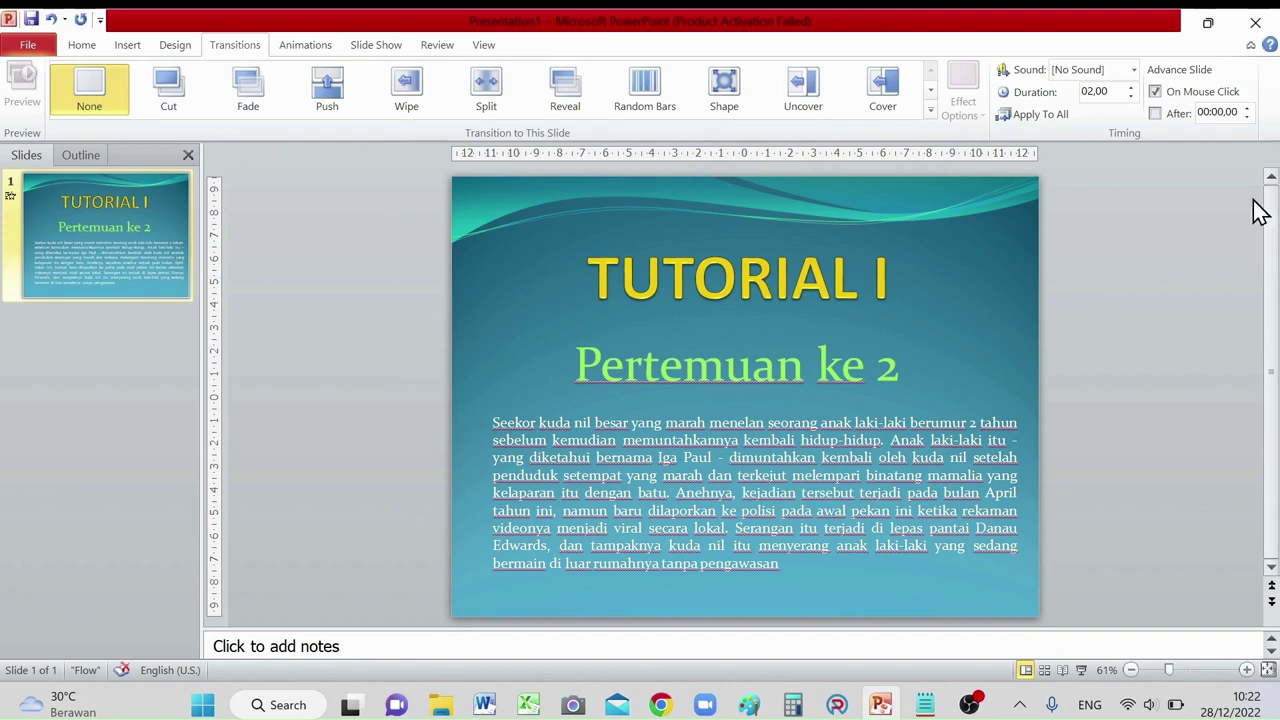
Step: Turn off On Mouse Click and have the slide advance automatically After 00:00,00
{"action": "left_click", "coordinate": [722, 280]}
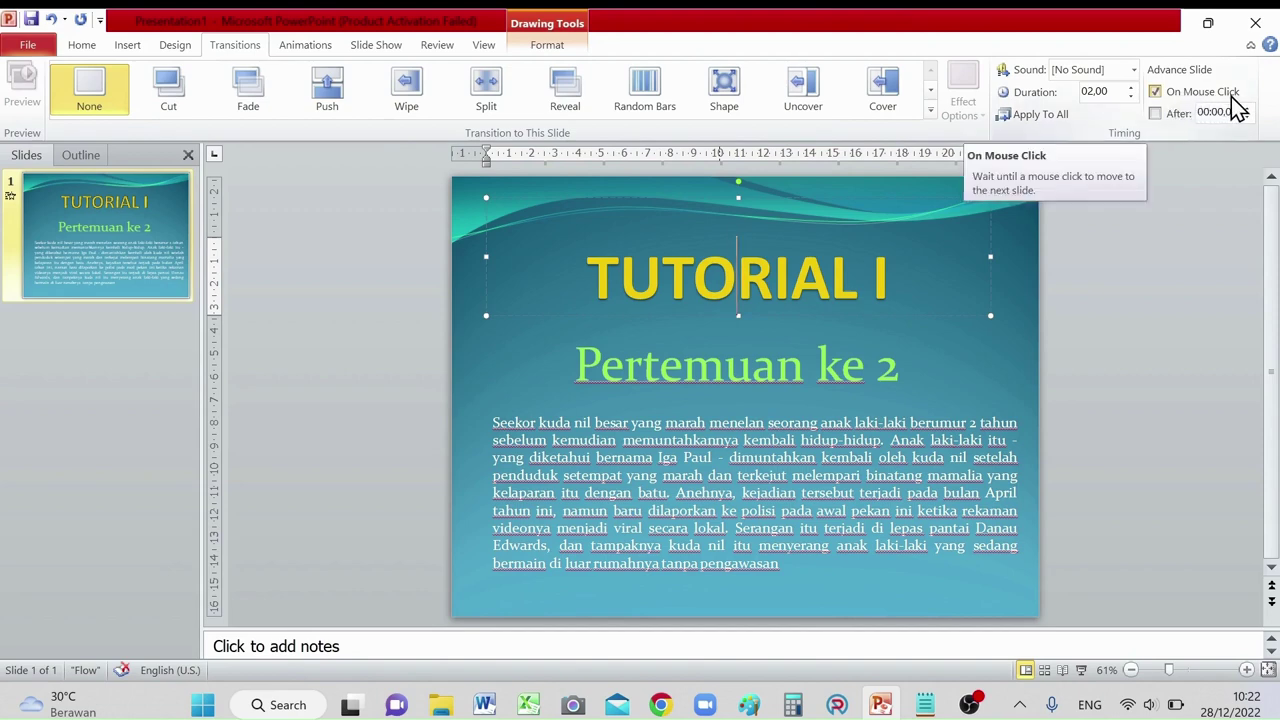
{"action": "left_click", "coordinate": [1156, 92]}
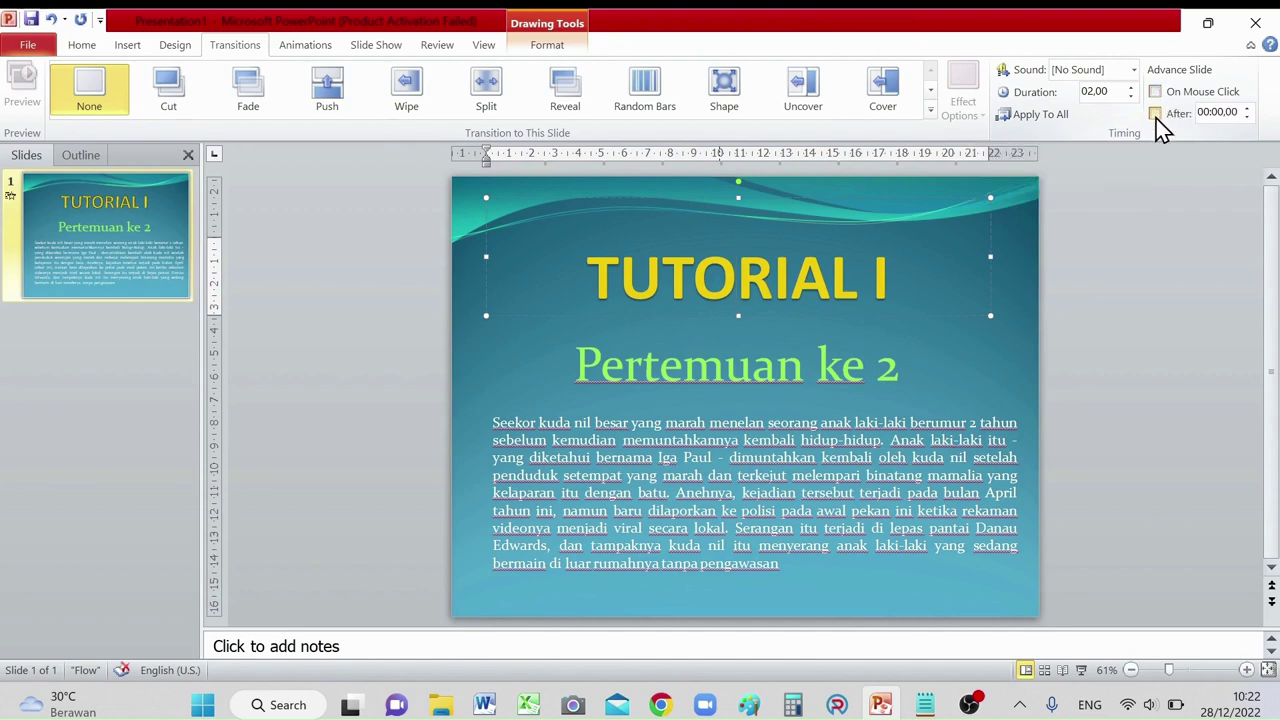
{"action": "left_click", "coordinate": [1156, 114]}
{"action": "left_click", "coordinate": [740, 372]}
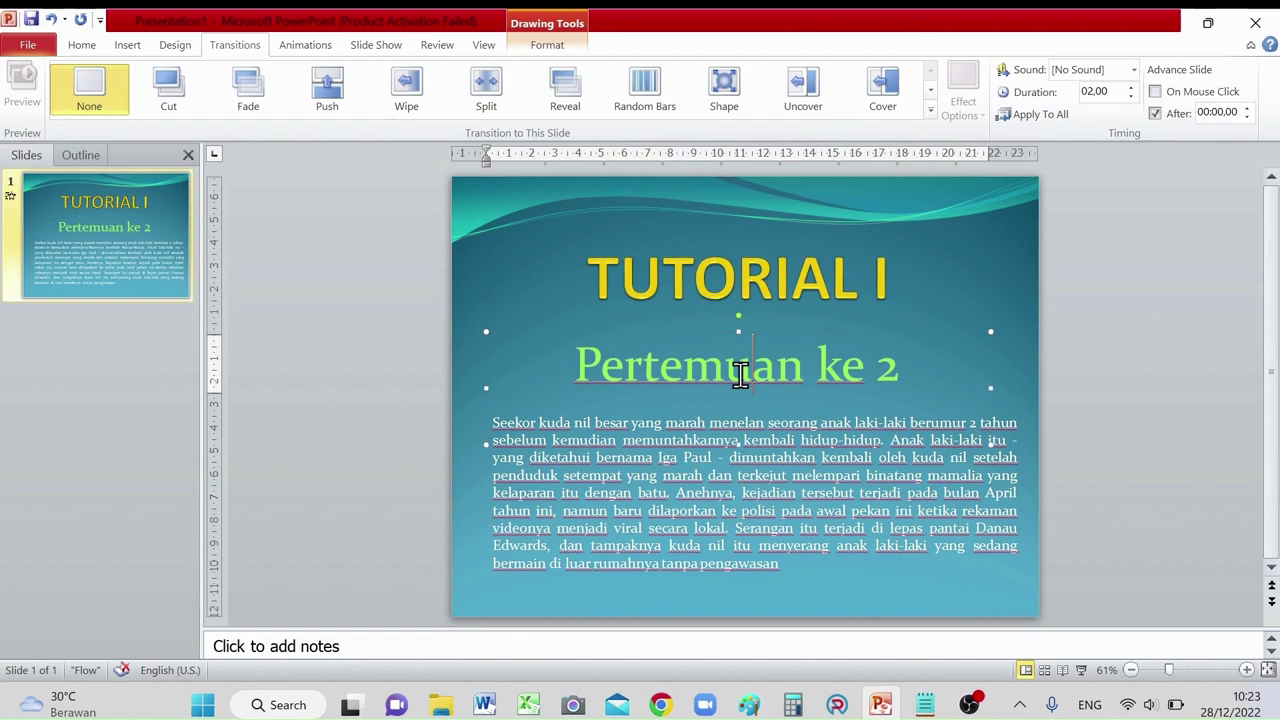
{"action": "left_click", "coordinate": [1155, 94]}
{"action": "left_click", "coordinate": [1155, 91]}
{"action": "left_click", "coordinate": [1155, 113]}
{"action": "left_click", "coordinate": [850, 475]}
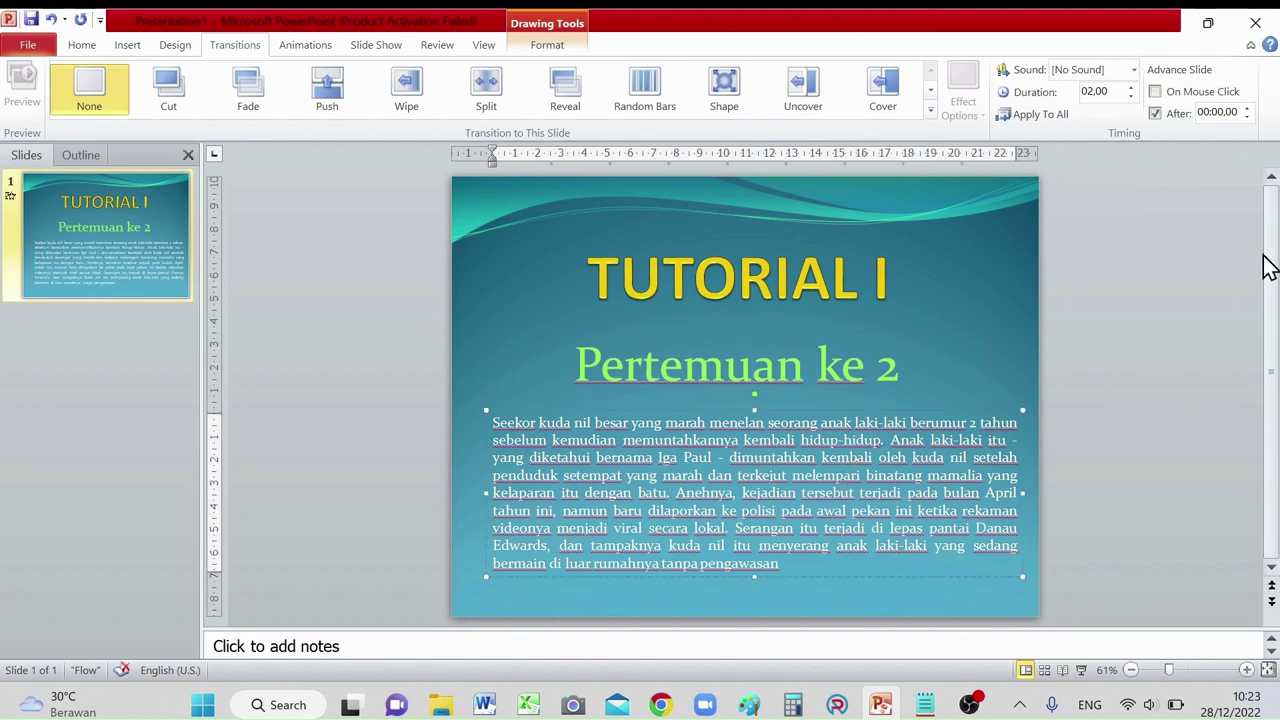
{"action": "left_click", "coordinate": [1128, 377]}
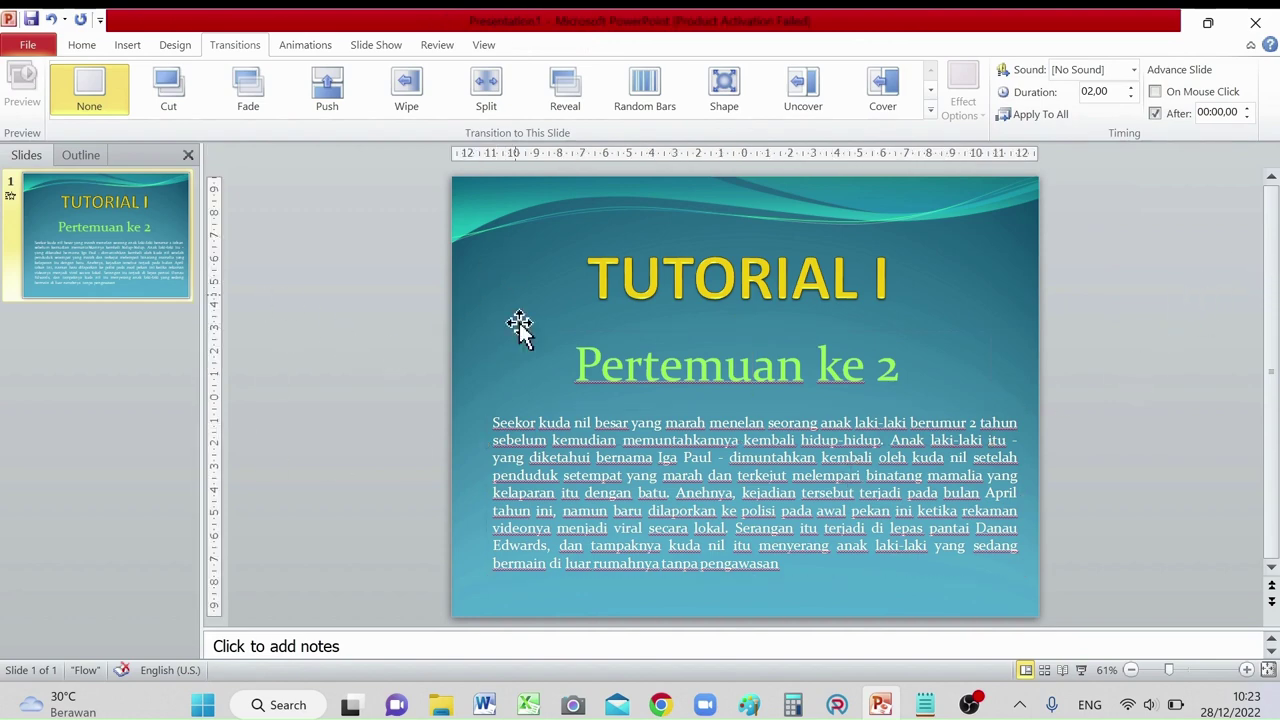
Step: Set the title animation's duration to 03,00 seconds
{"action": "left_click", "coordinate": [297, 58]}
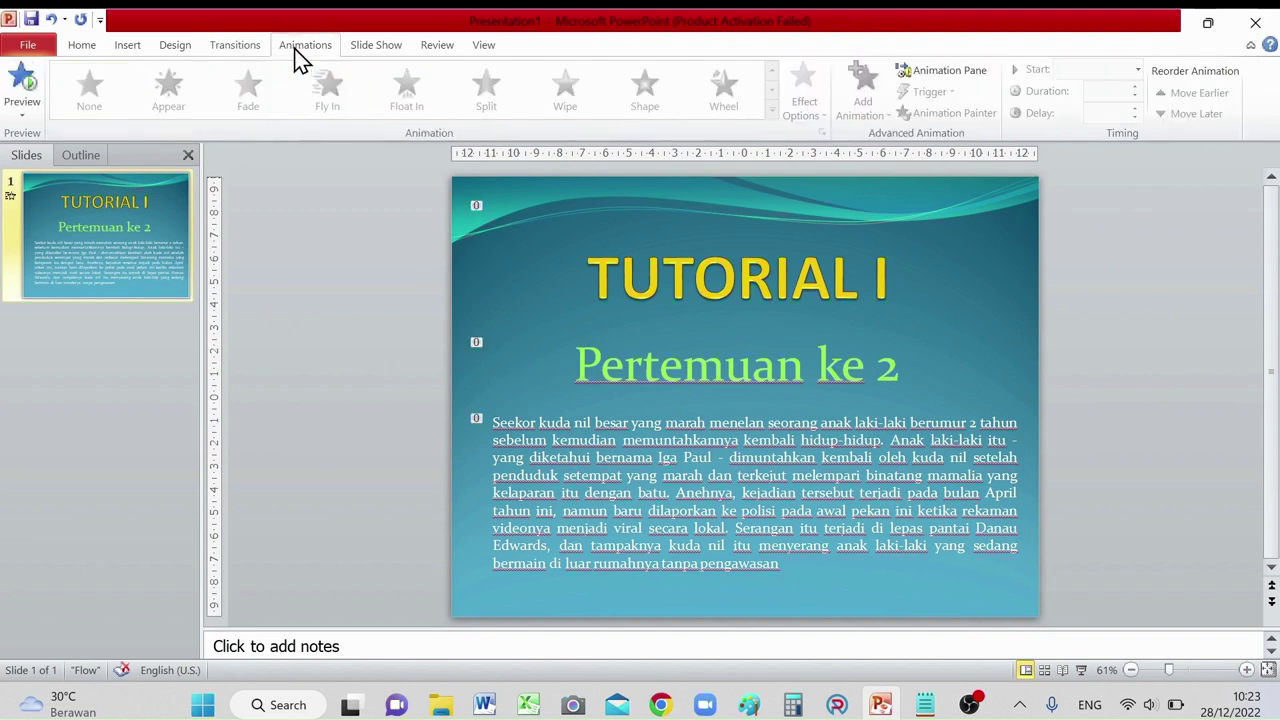
{"action": "left_click", "coordinate": [24, 82]}
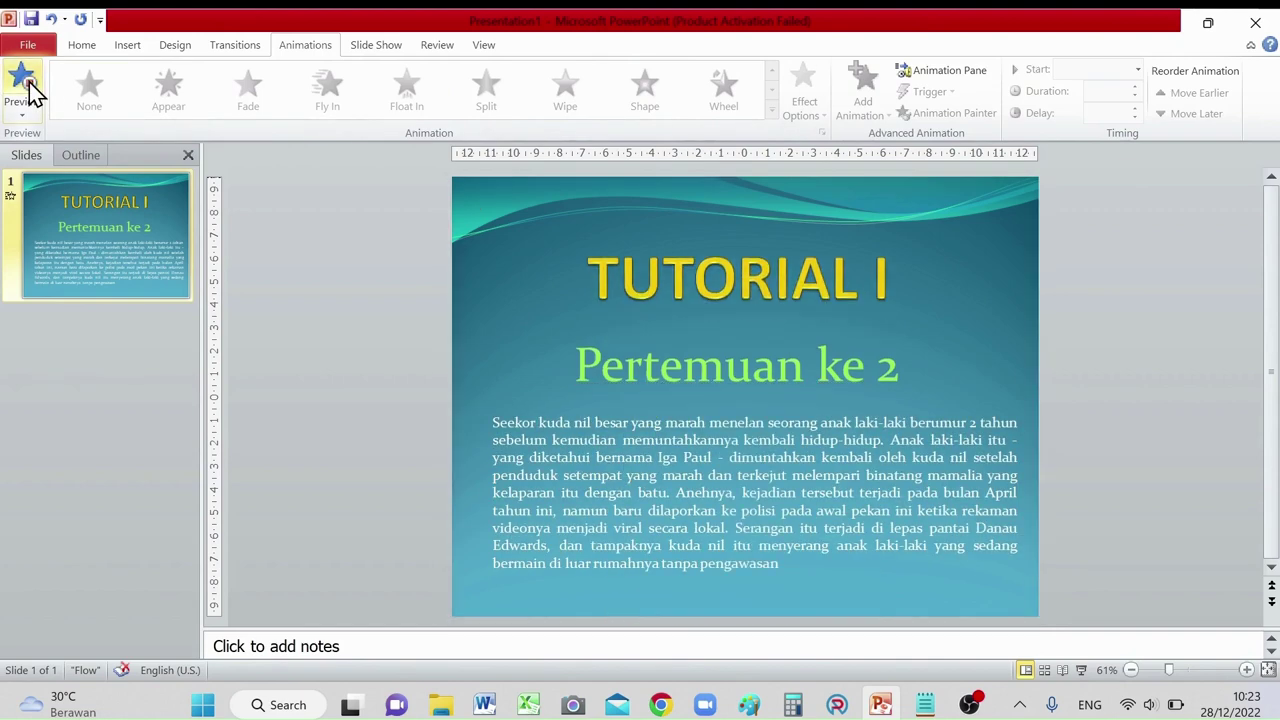
{"action": "left_click", "coordinate": [769, 285]}
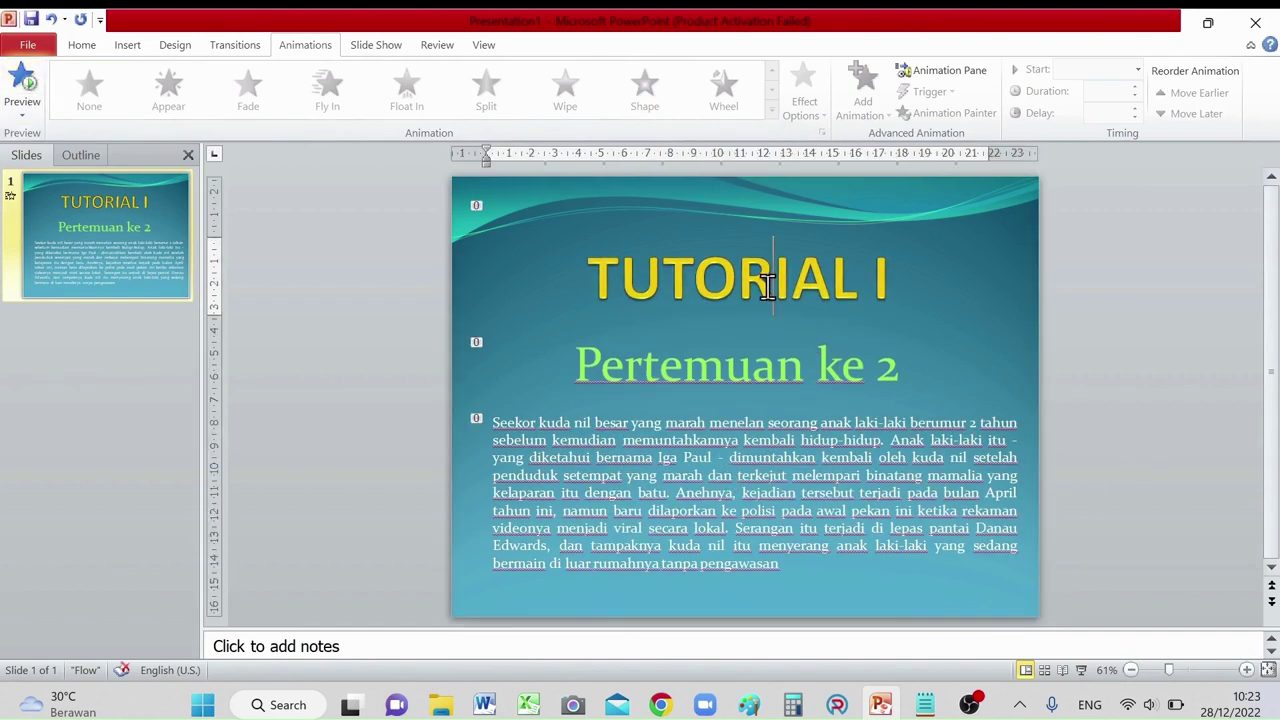
{"action": "left_click", "coordinate": [476, 207]}
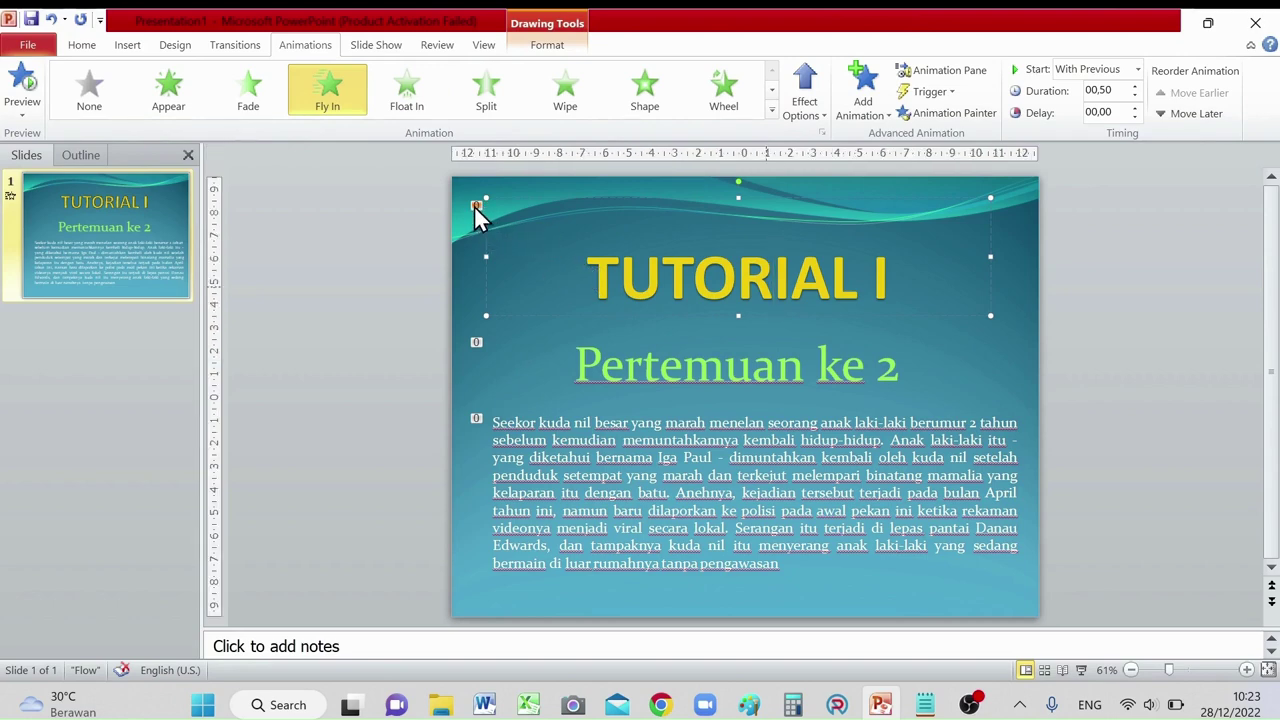
{"action": "left_click", "coordinate": [476, 214]}
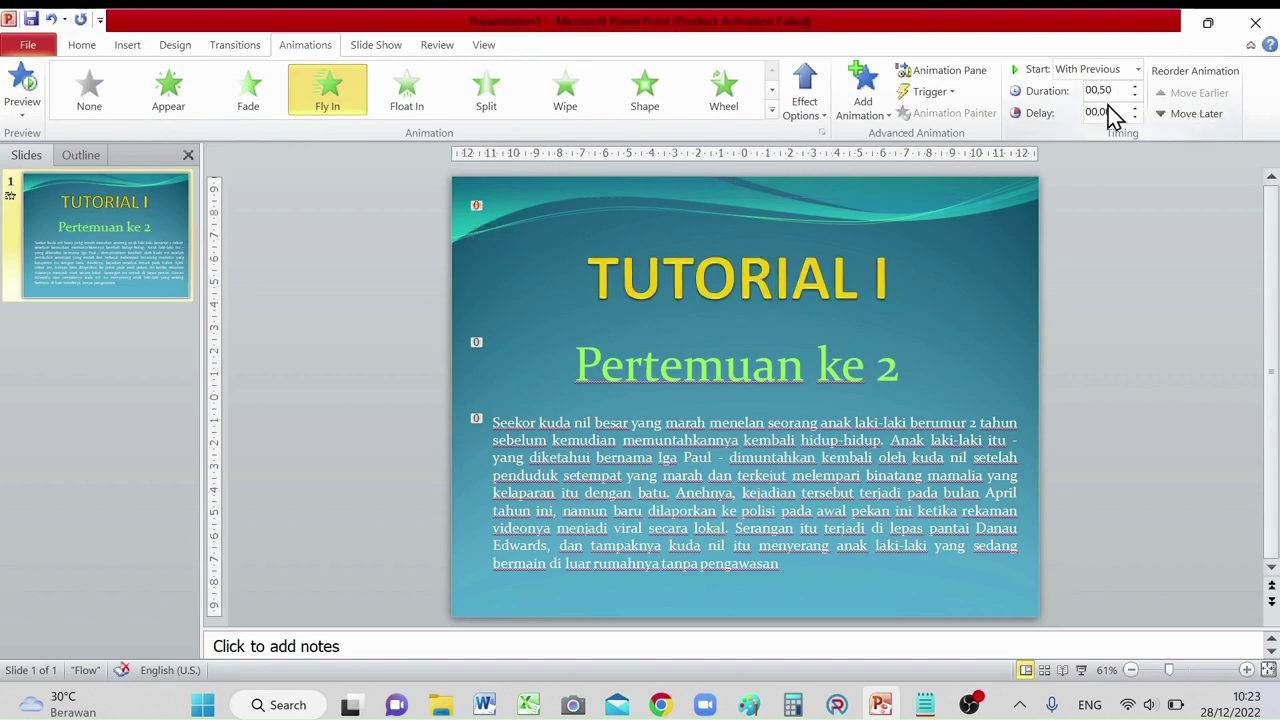
{"action": "left_click", "coordinate": [1136, 86]}
{"action": "left_click", "coordinate": [1136, 86]}
{"action": "left_click", "coordinate": [1136, 86]}
{"action": "left_click", "coordinate": [1136, 86]}
{"action": "left_click", "coordinate": [1136, 86]}
{"action": "left_click", "coordinate": [1136, 86]}
{"action": "left_click", "coordinate": [1136, 86]}
{"action": "left_click", "coordinate": [1136, 86]}
{"action": "left_click", "coordinate": [1136, 86]}
{"action": "left_click", "coordinate": [1136, 86]}
Step: Raise the subtitle animation's duration to 03,00 seconds
{"action": "left_click", "coordinate": [771, 365]}
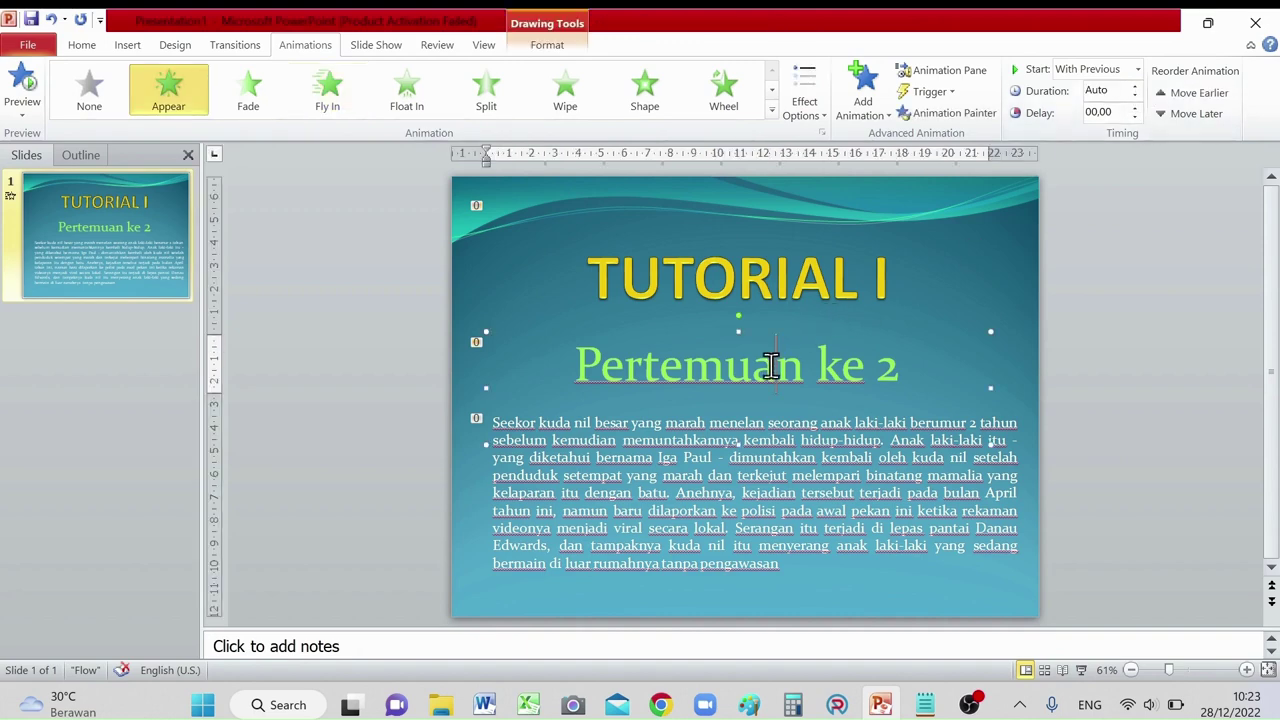
{"action": "left_click", "coordinate": [1138, 92]}
{"action": "left_click", "coordinate": [1136, 86]}
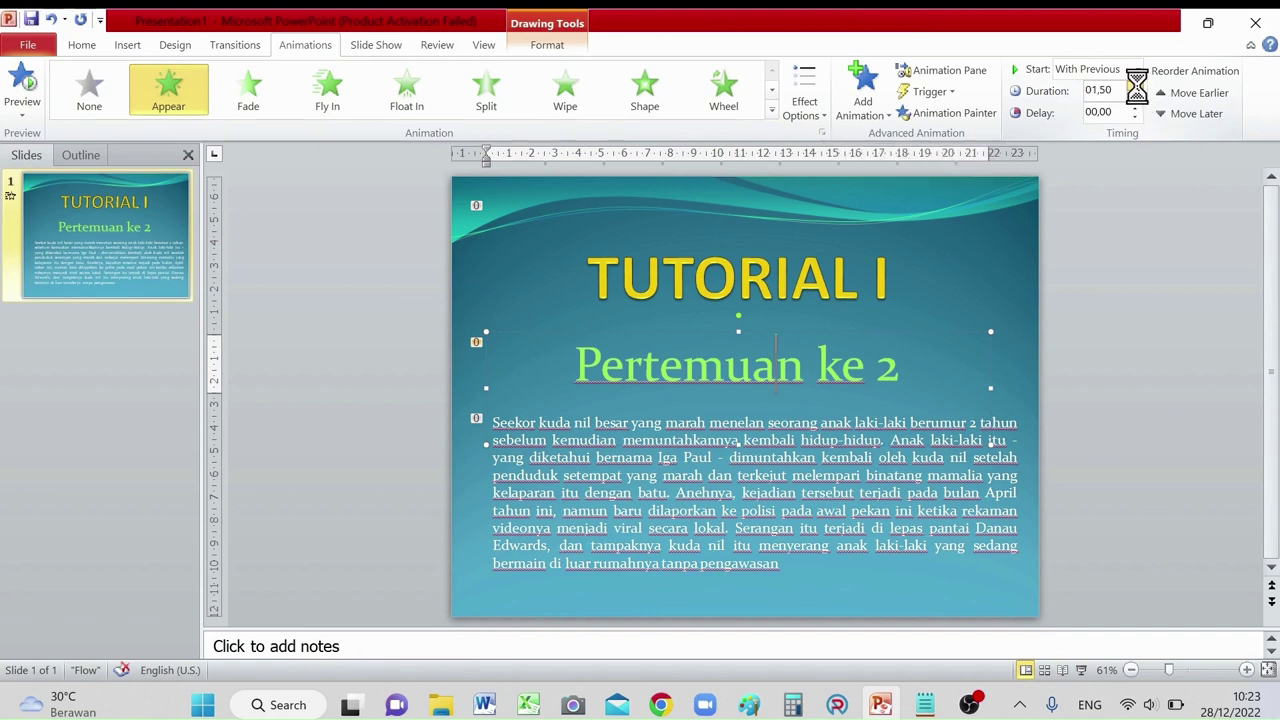
{"action": "left_click", "coordinate": [1136, 86]}
{"action": "left_click", "coordinate": [1136, 86]}
{"action": "left_click", "coordinate": [1136, 86]}
{"action": "left_click", "coordinate": [1137, 87]}
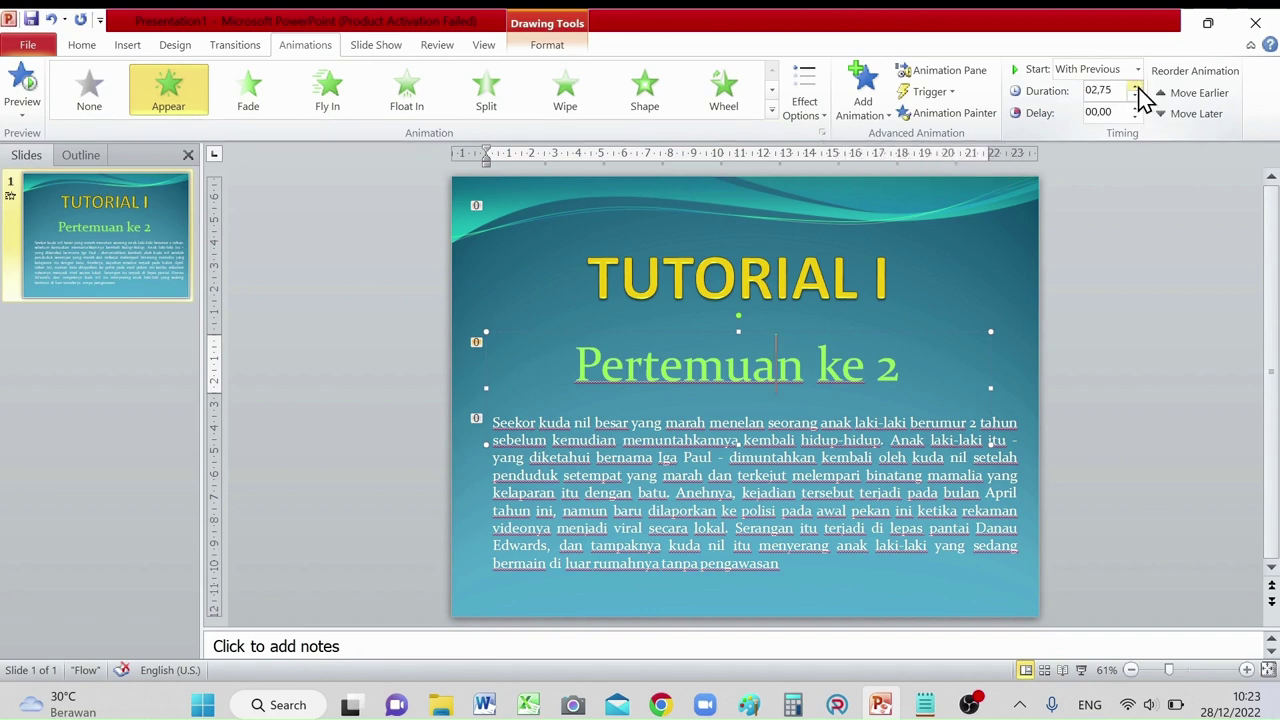
{"action": "left_click", "coordinate": [1137, 87]}
Step: Give the body text animation a 03,00-second duration and preview the slide
{"action": "left_click", "coordinate": [720, 500]}
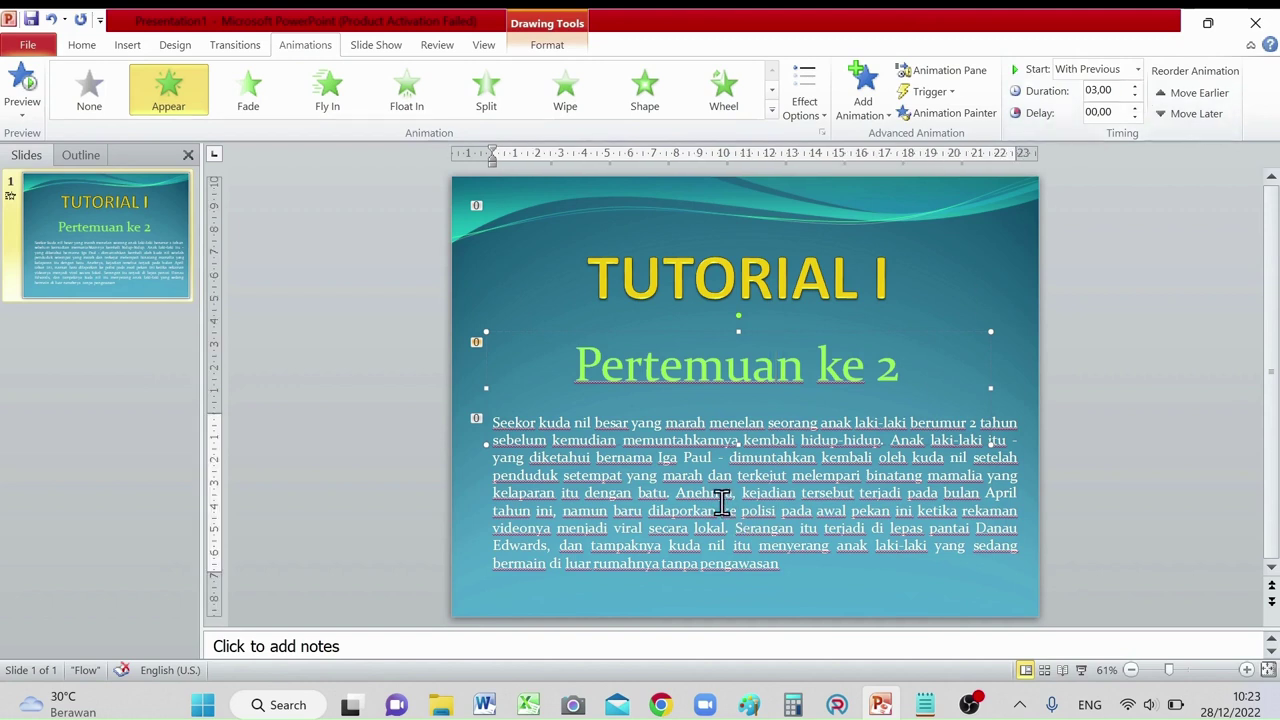
{"action": "left_click", "coordinate": [1136, 87]}
{"action": "left_click", "coordinate": [1136, 87]}
{"action": "left_click", "coordinate": [1136, 87]}
{"action": "left_click", "coordinate": [1136, 87]}
{"action": "left_click", "coordinate": [1136, 87]}
{"action": "left_click", "coordinate": [1138, 87]}
{"action": "left_click", "coordinate": [1138, 87]}
{"action": "left_click", "coordinate": [1138, 87]}
{"action": "left_click", "coordinate": [1138, 87]}
{"action": "left_click", "coordinate": [1138, 87]}
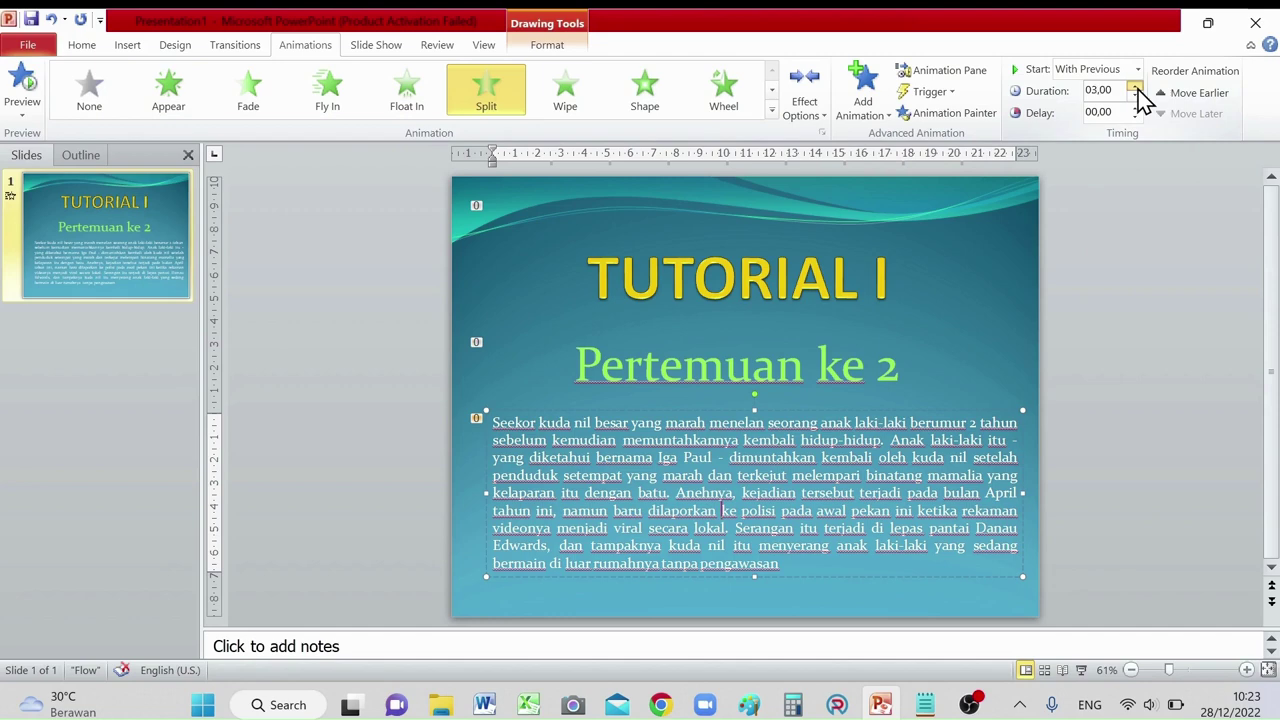
{"action": "left_click", "coordinate": [1088, 403]}
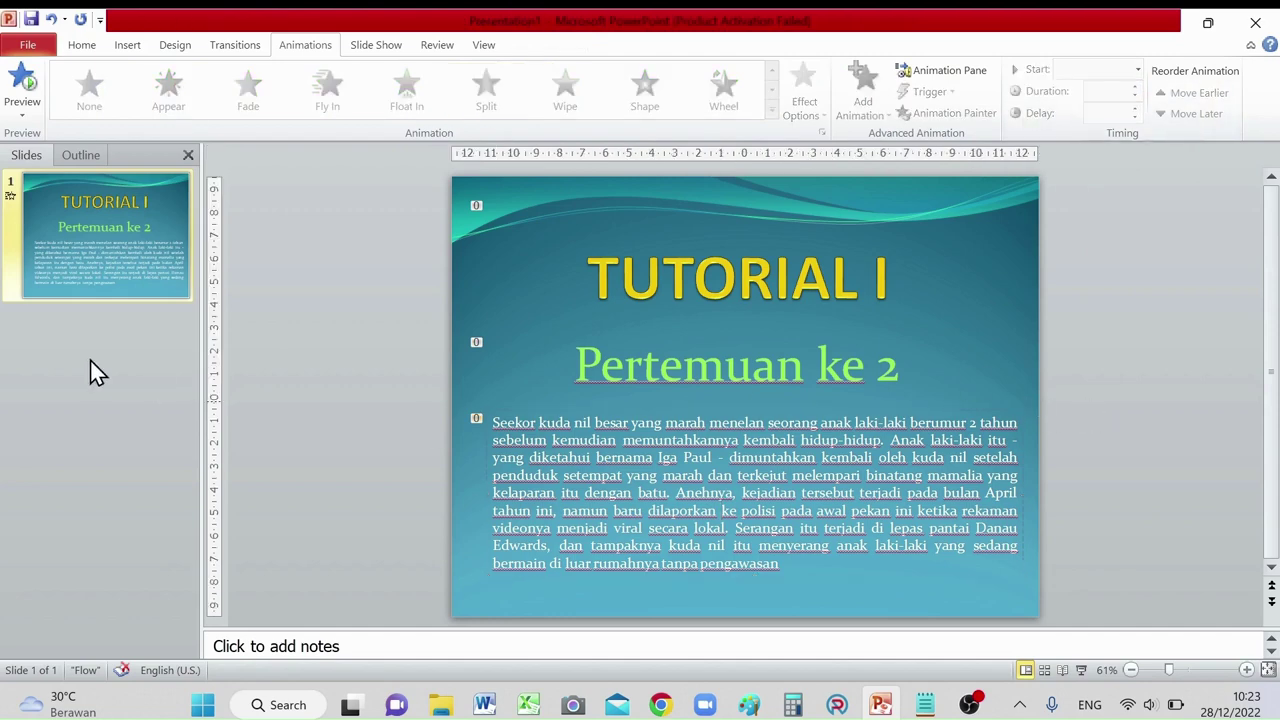
{"action": "left_click", "coordinate": [26, 88]}
Step: Record a 19.1-second narration with Record Sound and insert it on the title slide
{"action": "left_click", "coordinate": [127, 46]}
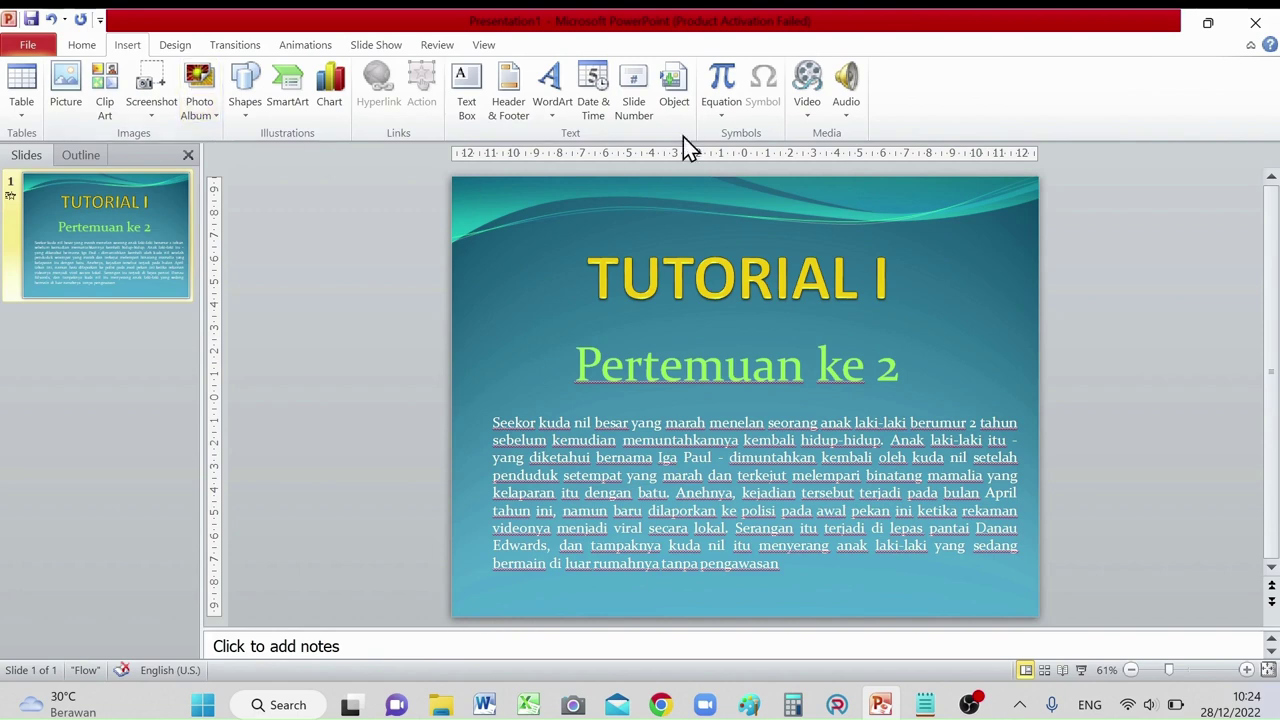
{"action": "left_click", "coordinate": [845, 114]}
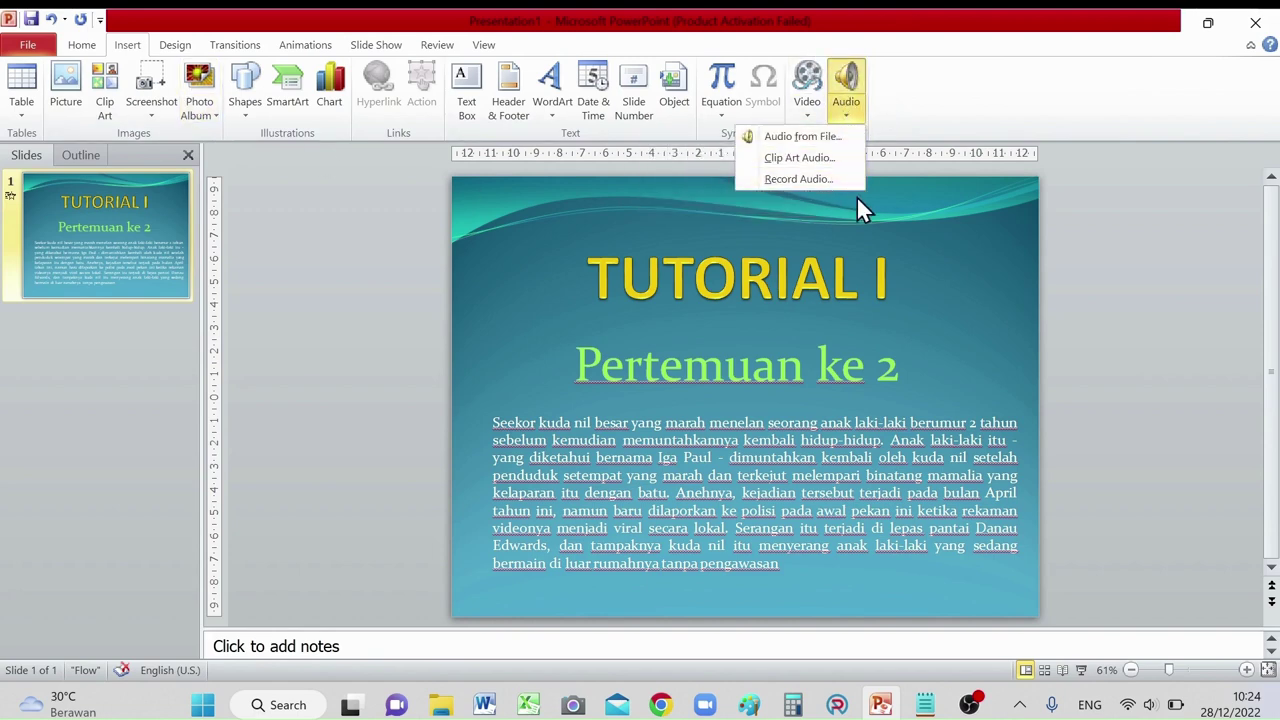
{"action": "left_click", "coordinate": [804, 181]}
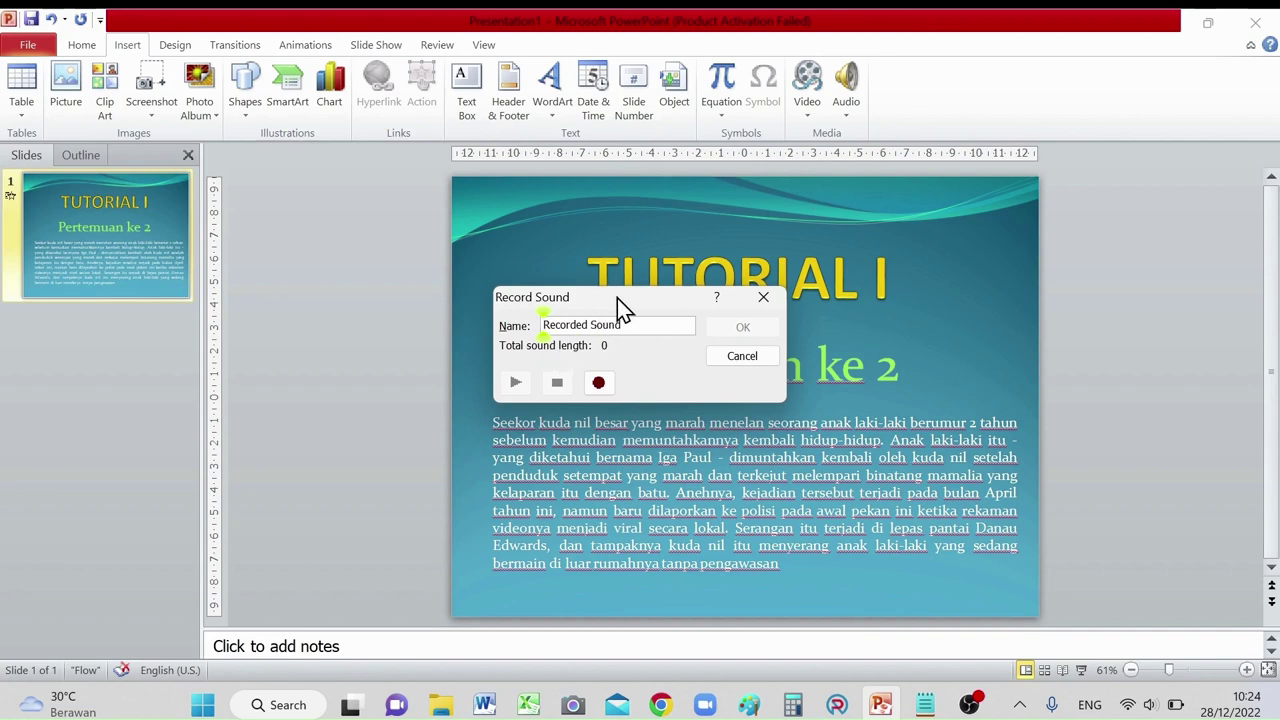
{"action": "mouse_move", "coordinate": [617, 298]}
{"action": "left_mouse_down"}
{"action": "mouse_move", "coordinate": [476, 365]}
{"action": "mouse_move", "coordinate": [299, 355]}
{"action": "left_mouse_up"}
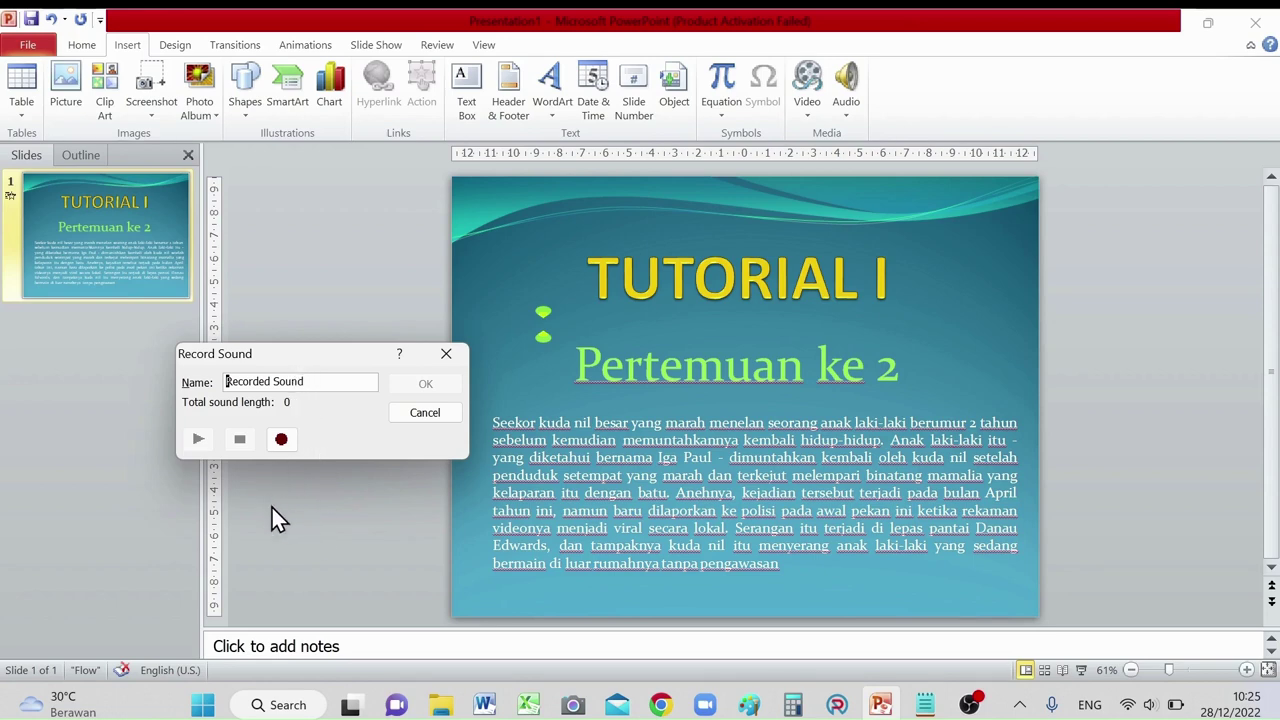
{"action": "left_click", "coordinate": [281, 440]}
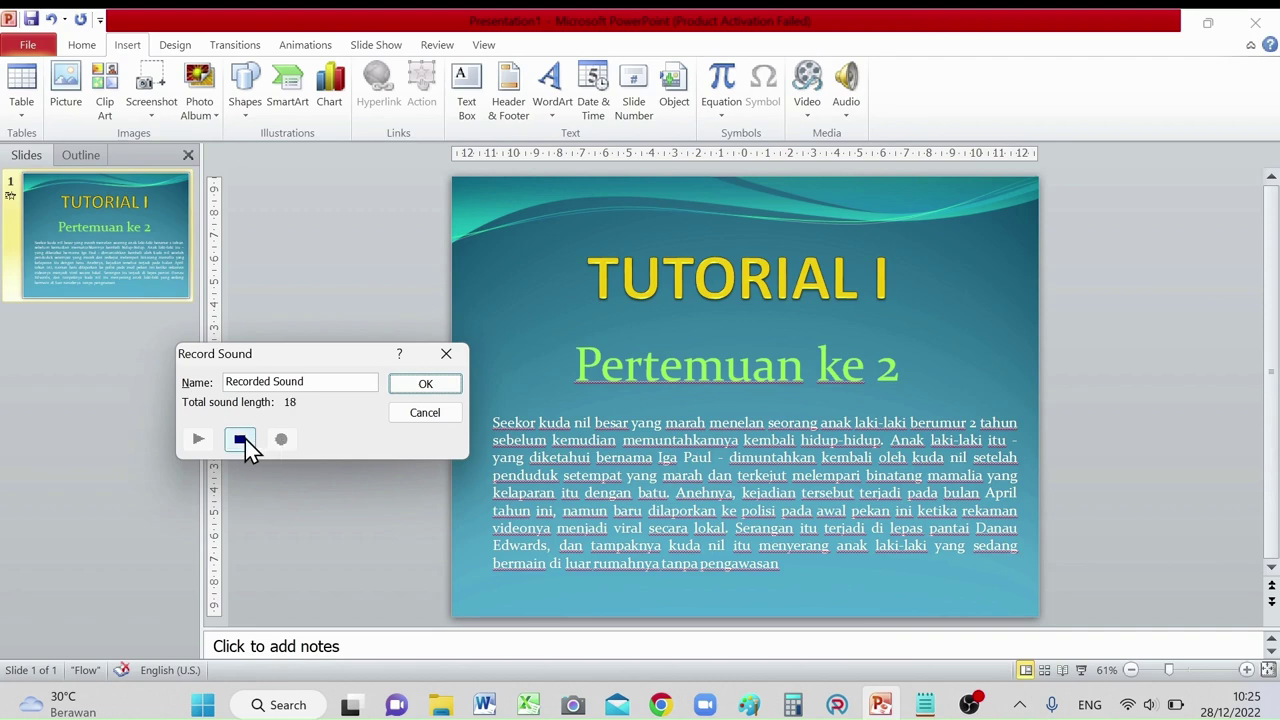
{"action": "left_click", "coordinate": [245, 439]}
{"action": "left_click", "coordinate": [424, 386]}
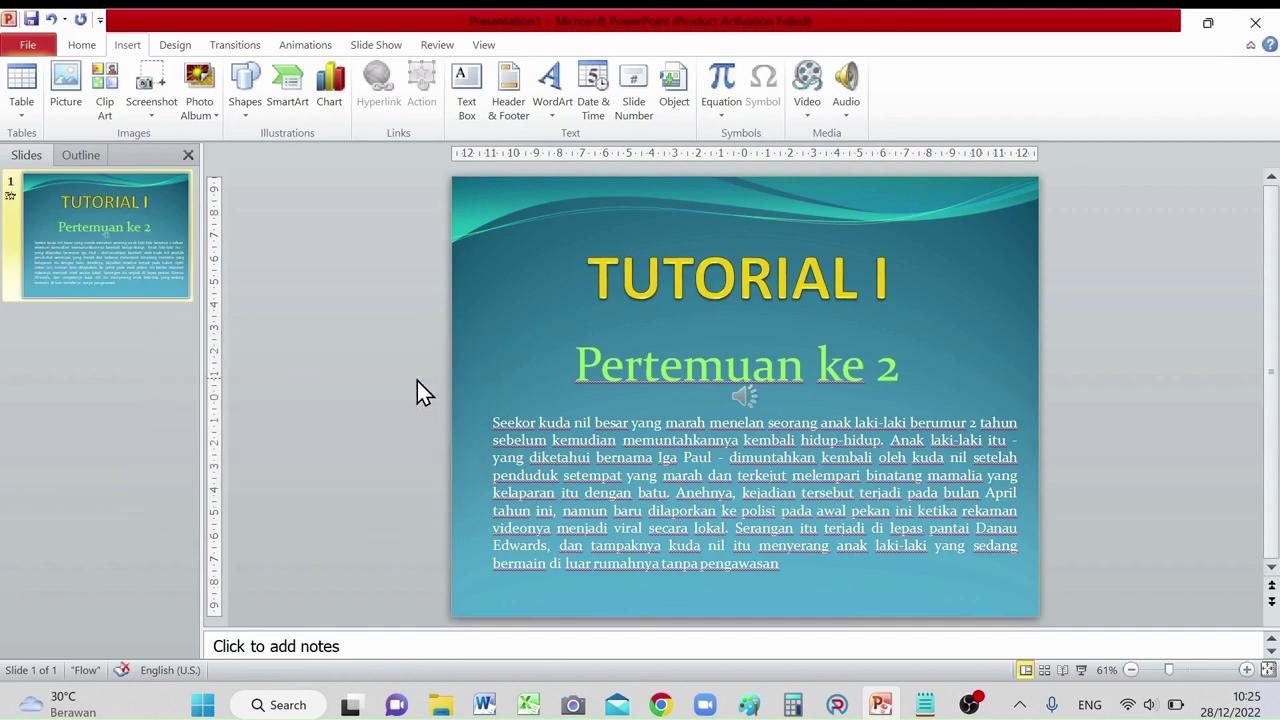
Step: Preview the recorded sound and place its speaker icon just below the TUTORIAL I title
{"action": "mouse_move", "coordinate": [745, 395]}
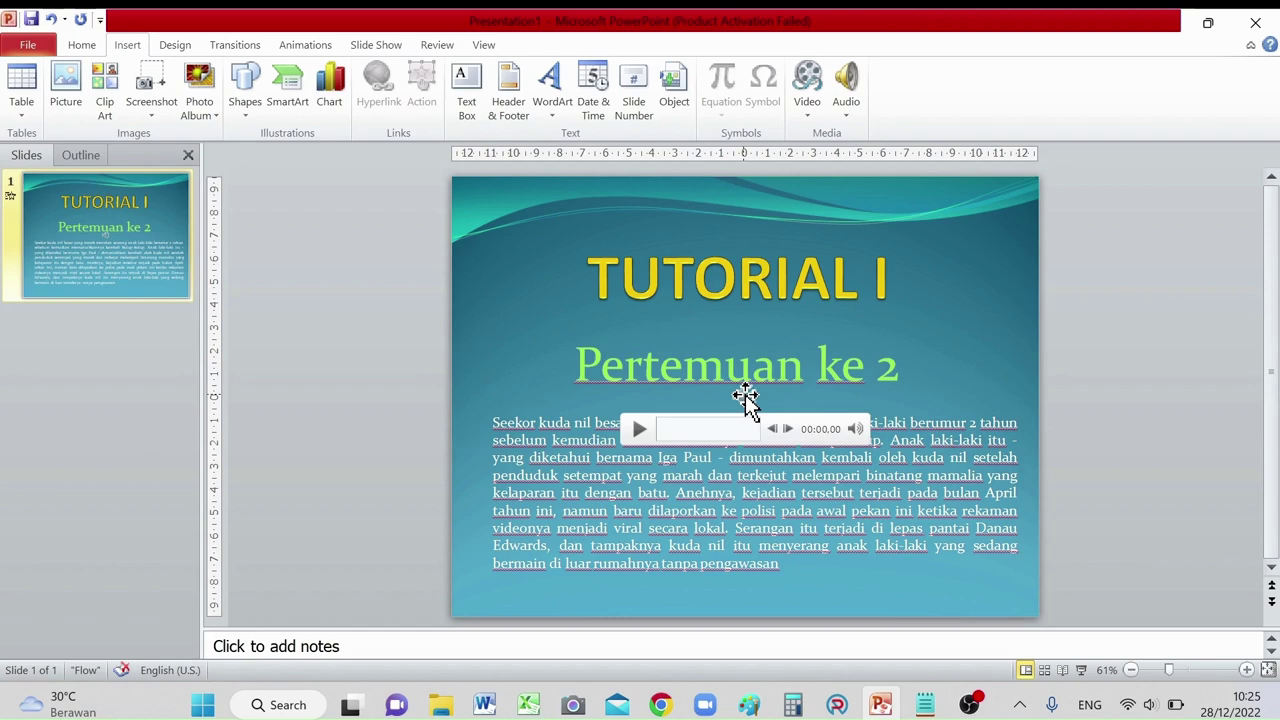
{"action": "left_click_drag", "start_coordinate": [745, 395], "coordinate": [918, 589]}
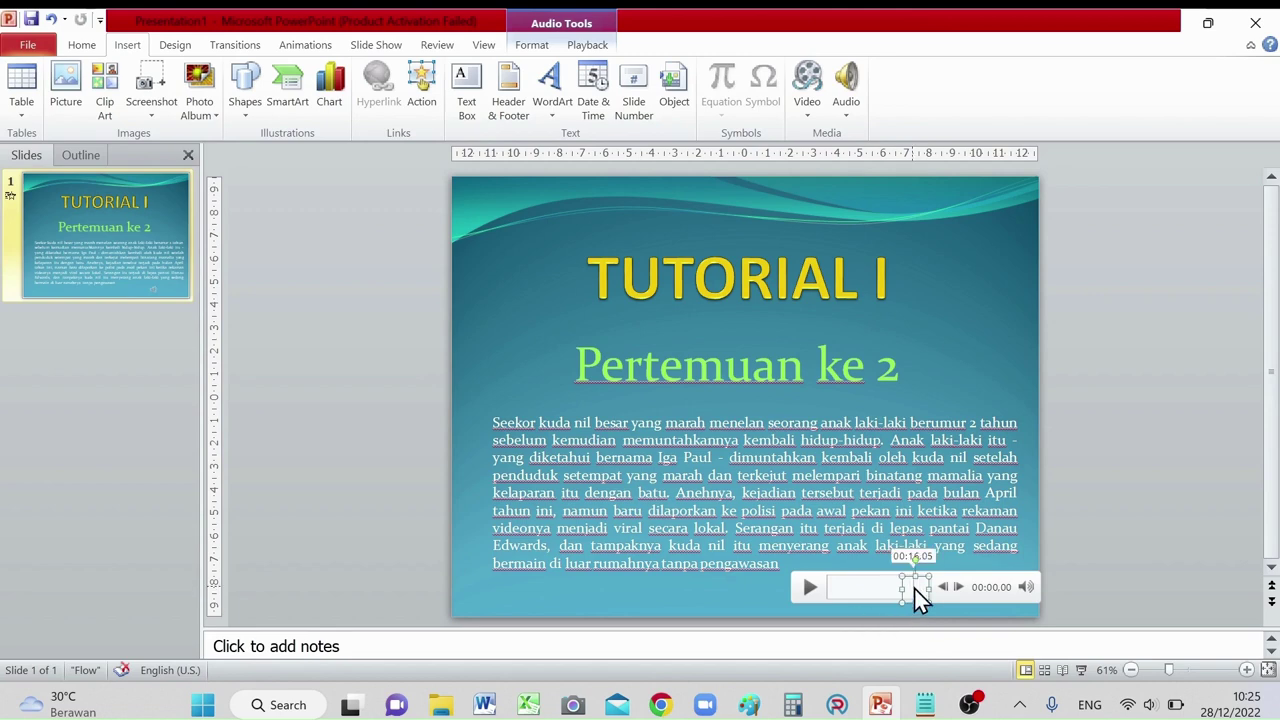
{"action": "left_click", "coordinate": [914, 589]}
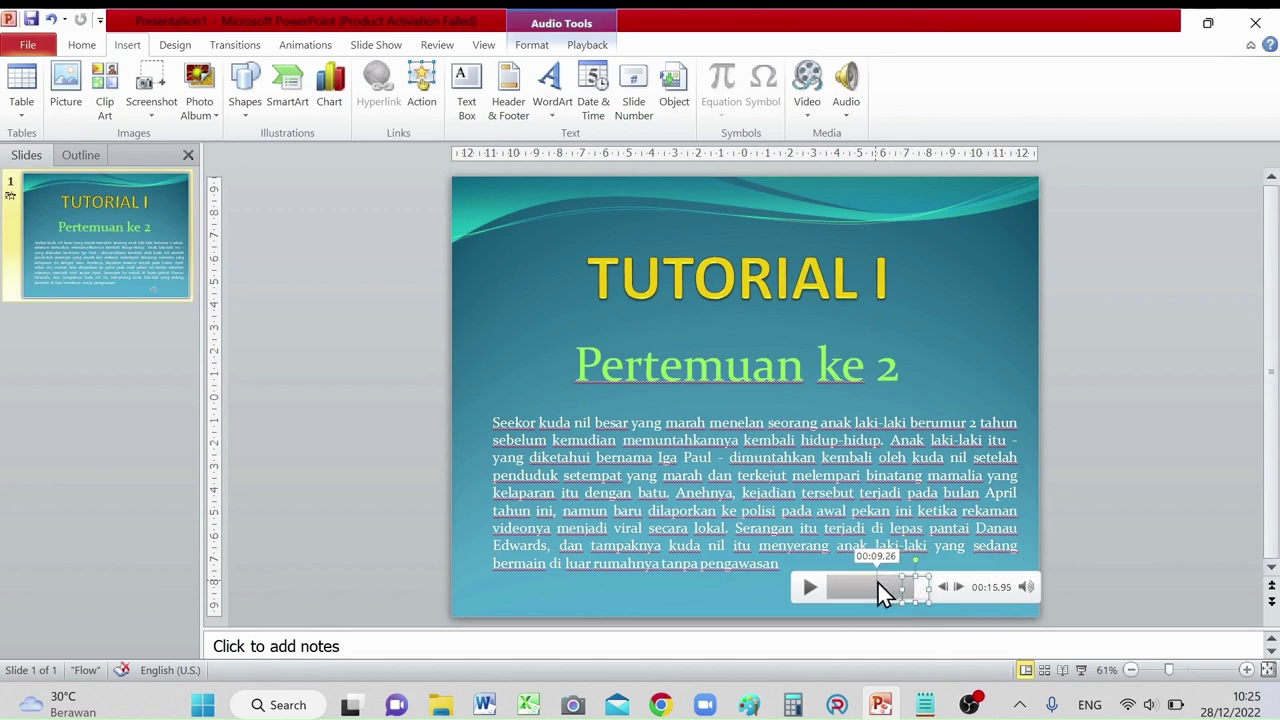
{"action": "left_click", "coordinate": [877, 582]}
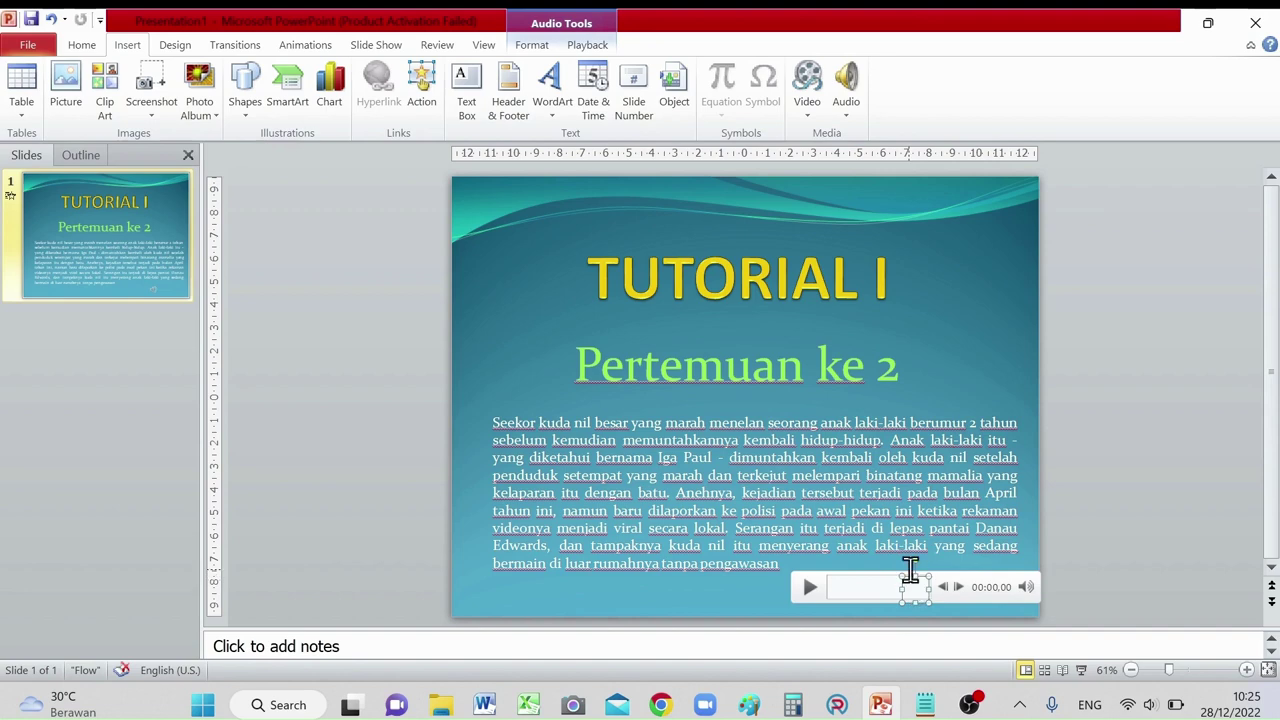
{"action": "mouse_move", "coordinate": [915, 587]}
{"action": "left_mouse_down"}
{"action": "mouse_move", "coordinate": [877, 315]}
{"action": "mouse_move", "coordinate": [882, 326]}
{"action": "left_mouse_up"}
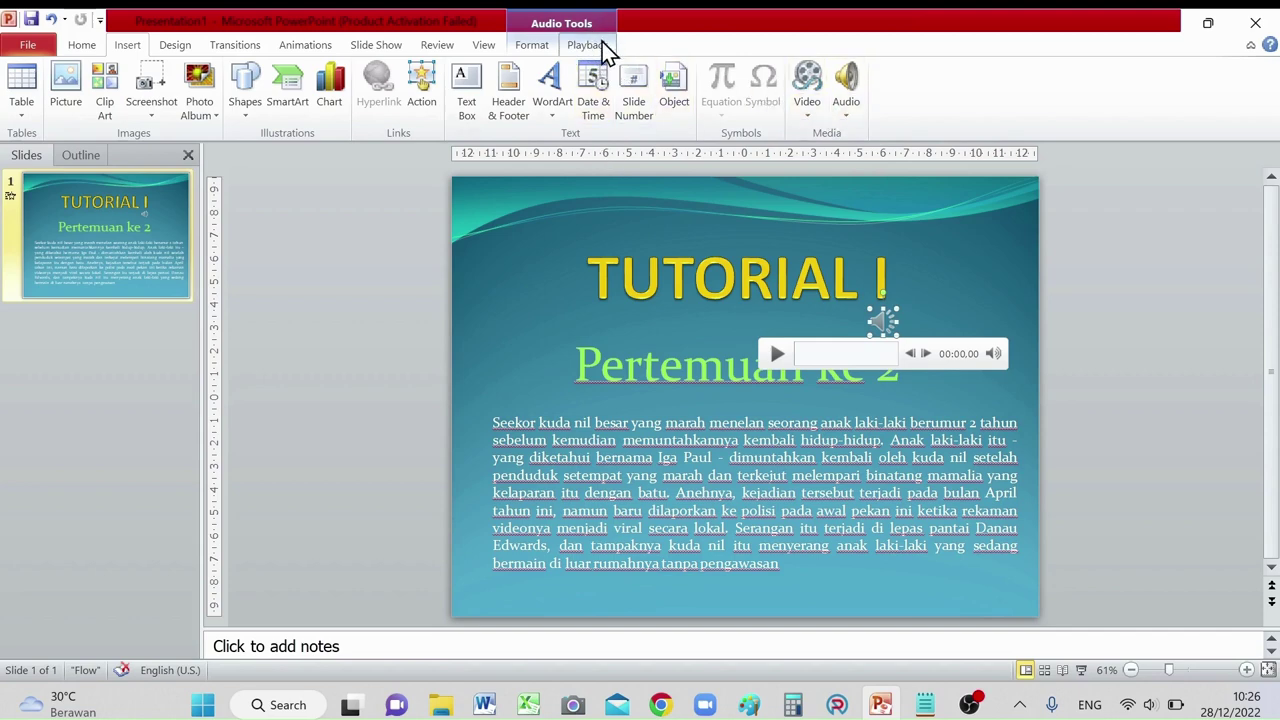
Step: Make the title slide's recorded sound start Automatically instead of On Click
{"action": "left_click", "coordinate": [588, 46]}
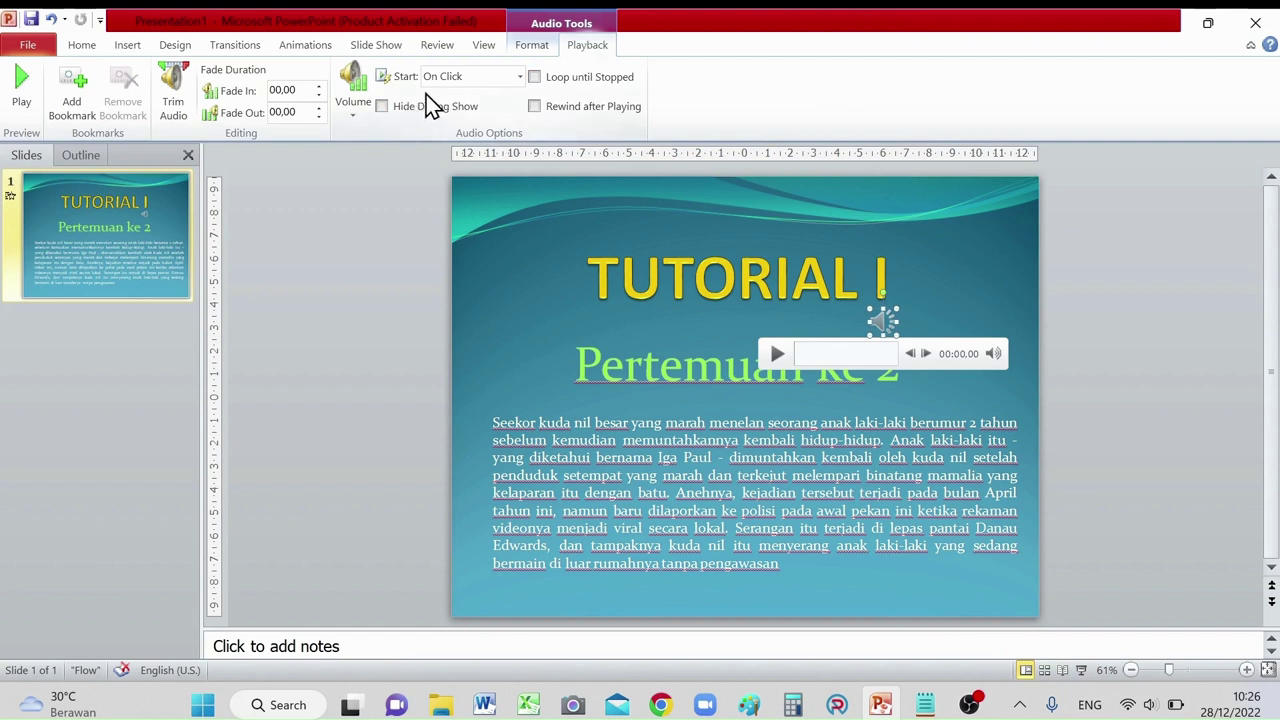
{"action": "left_click", "coordinate": [521, 80]}
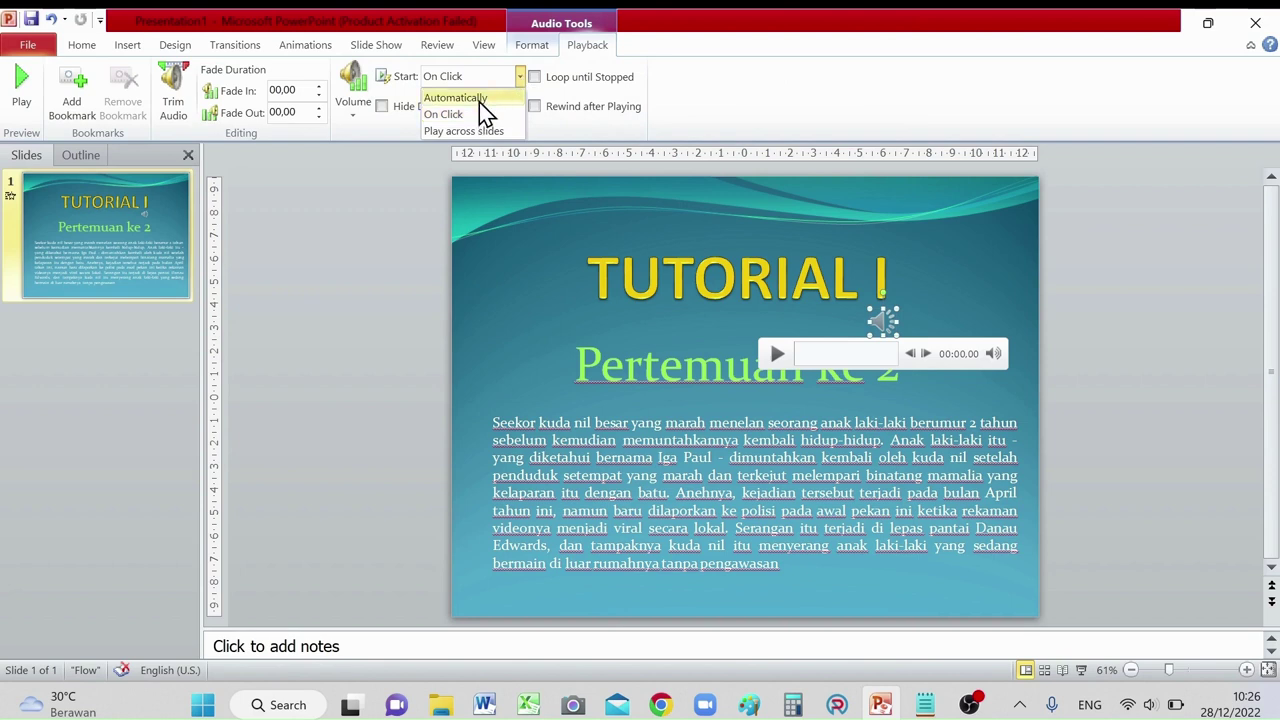
{"action": "left_click", "coordinate": [485, 99]}
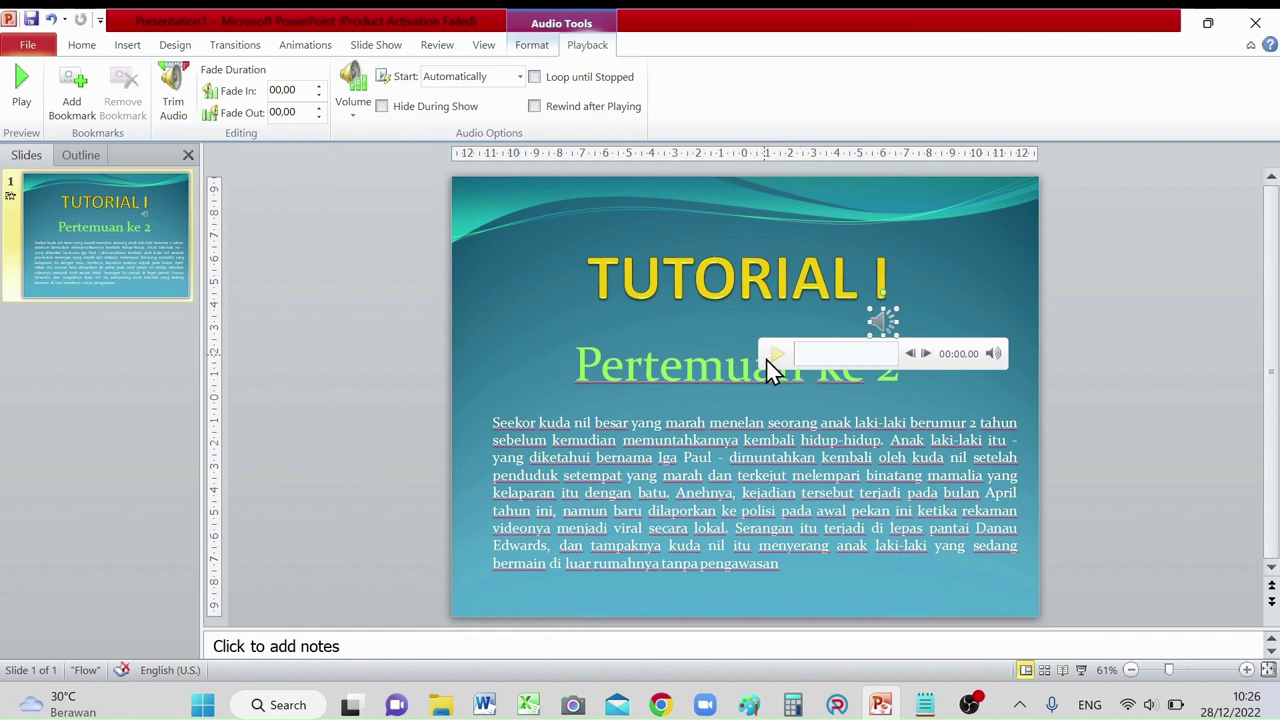
Step: Hide the sound icon during the show and set its Play animation to start With Previous
{"action": "left_click", "coordinate": [383, 106]}
{"action": "left_click", "coordinate": [318, 48]}
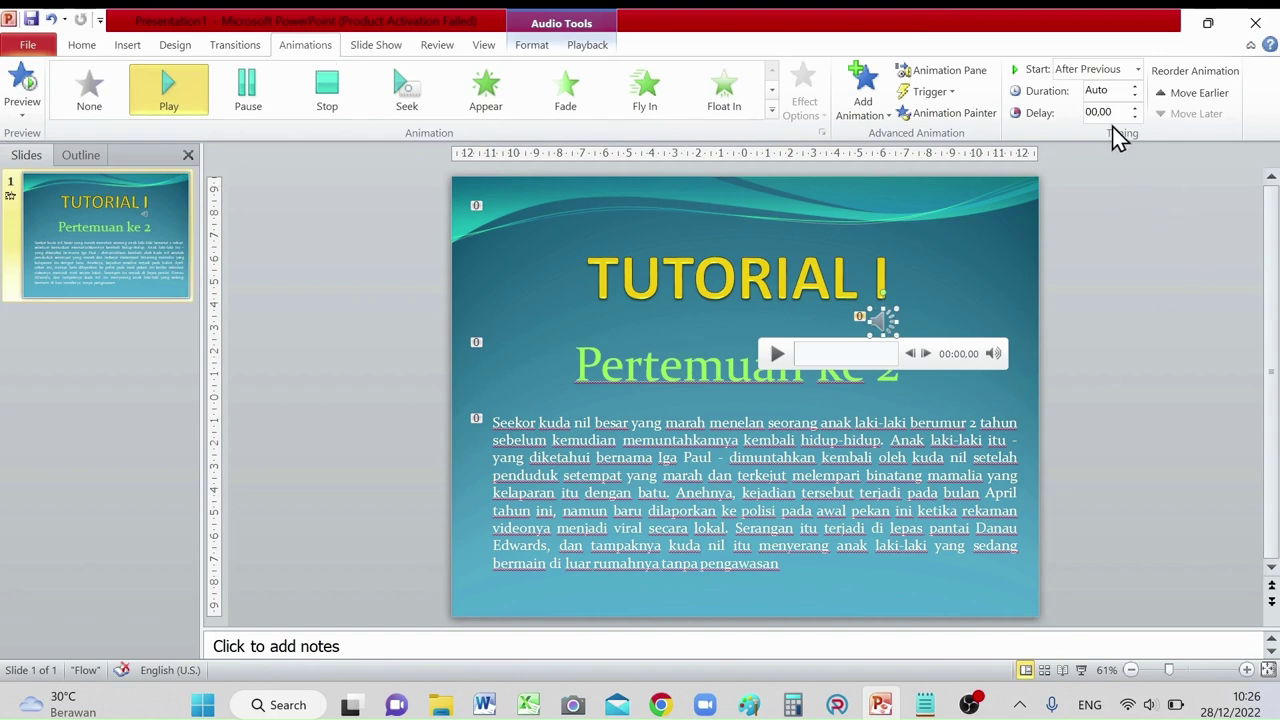
{"action": "left_click", "coordinate": [1139, 72]}
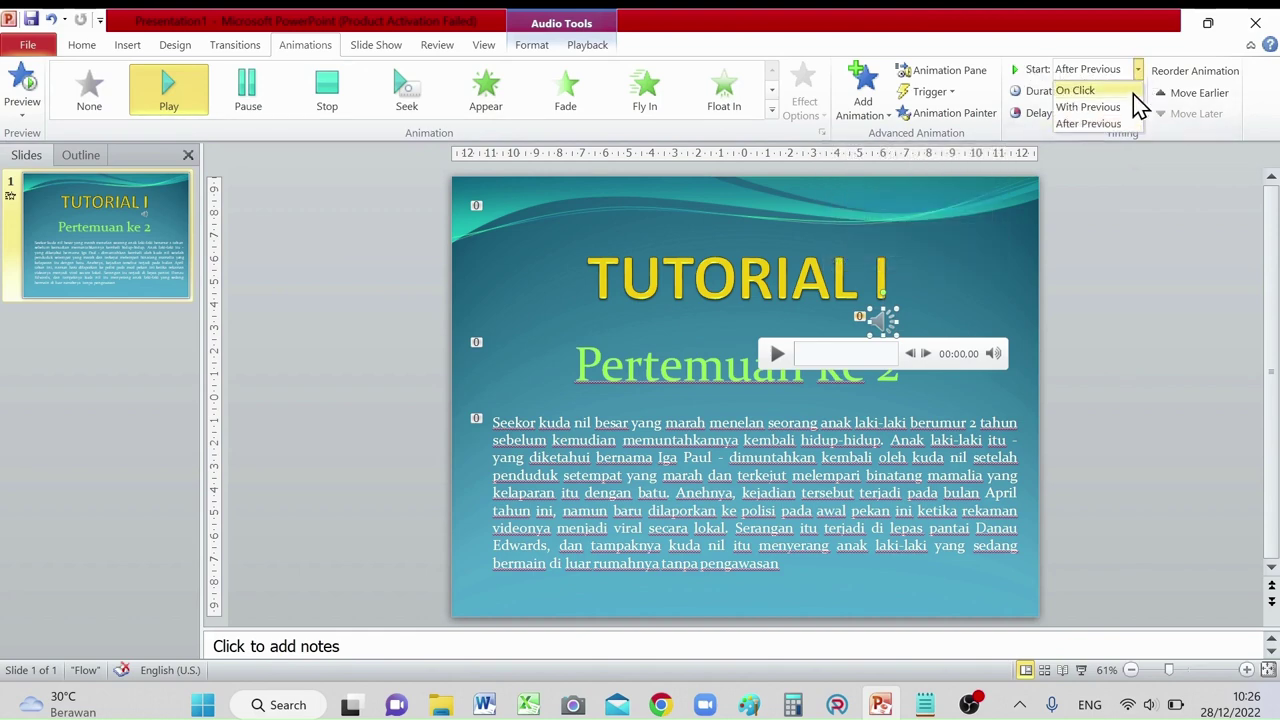
{"action": "left_click", "coordinate": [1090, 107]}
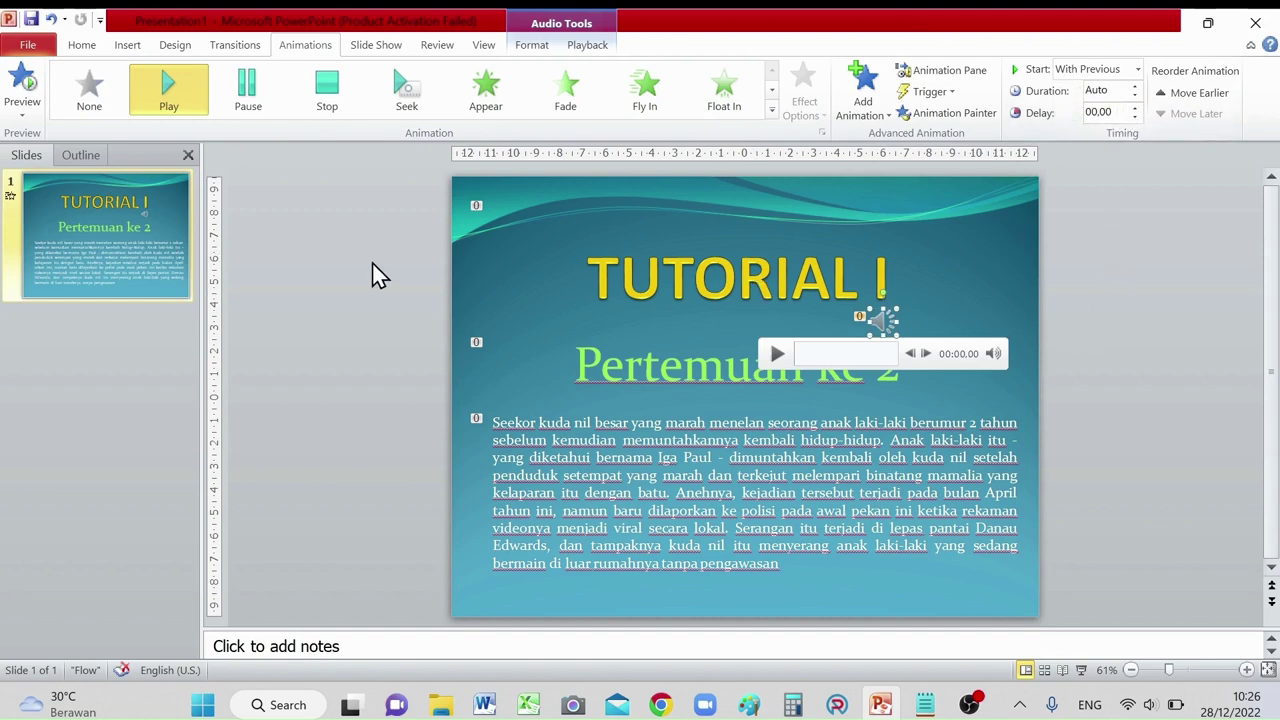
{"action": "left_click", "coordinate": [241, 46]}
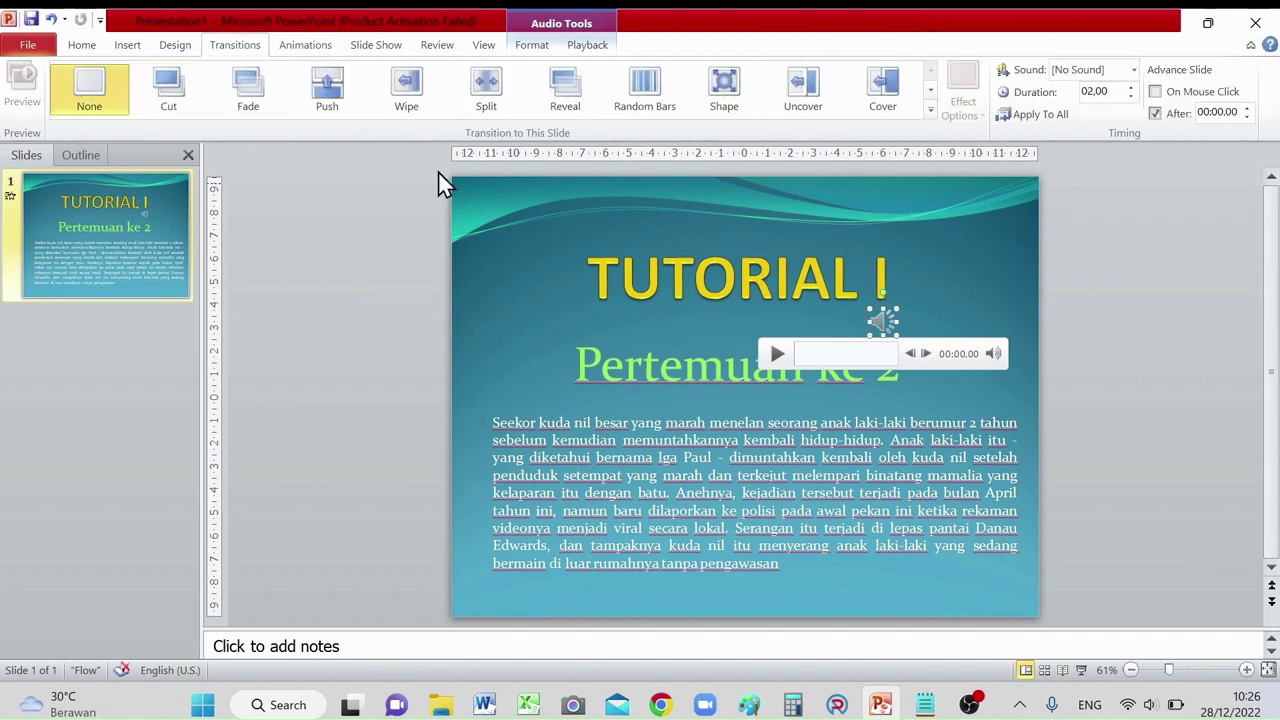
Step: Make the title slide advance automatically After 00:00,00 instead of On Mouse Click
{"action": "left_click", "coordinate": [1156, 113]}
{"action": "left_click", "coordinate": [1156, 91]}
{"action": "left_click", "coordinate": [1156, 113]}
{"action": "left_click", "coordinate": [1156, 91]}
{"action": "left_click", "coordinate": [1156, 116]}
{"action": "left_click", "coordinate": [1156, 114]}
Step: Raise the slide transition duration to 03,00 and deselect the sound icon
{"action": "left_click", "coordinate": [1132, 87]}
{"action": "left_click", "coordinate": [1133, 87]}
{"action": "left_click", "coordinate": [1133, 87]}
{"action": "left_click", "coordinate": [1133, 87]}
{"action": "left_click", "coordinate": [1142, 362]}
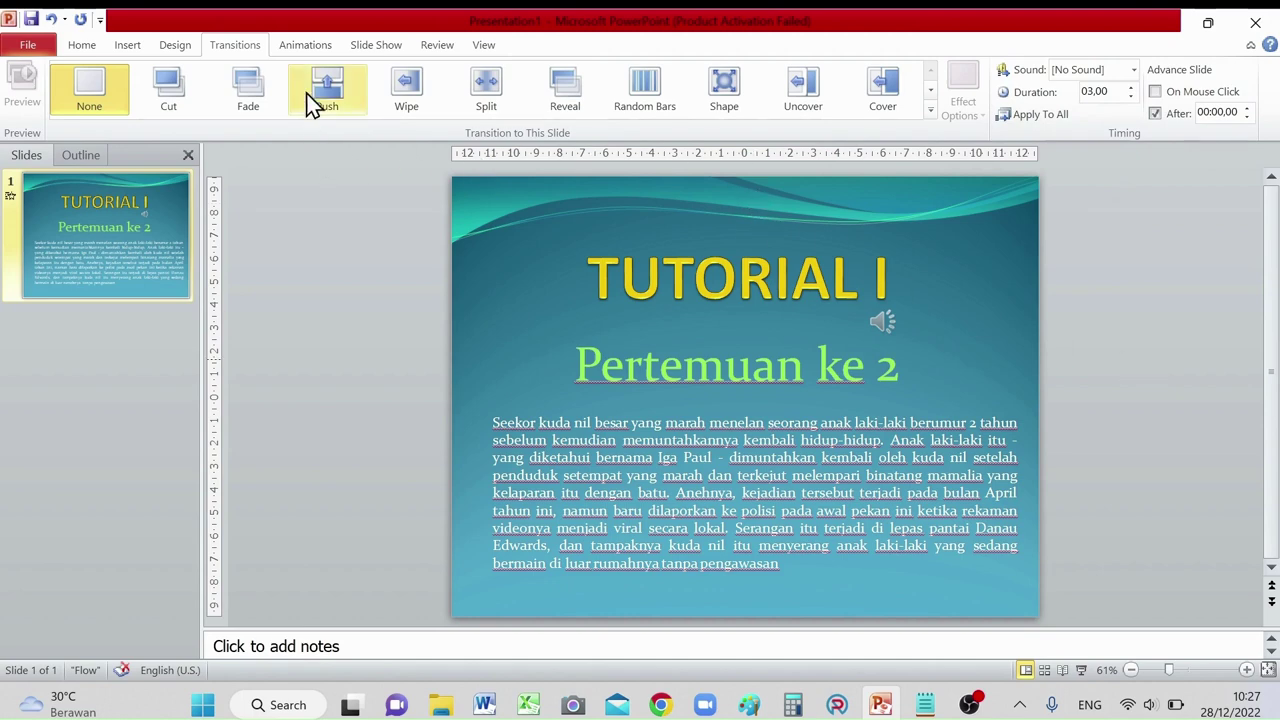
{"action": "left_click", "coordinate": [377, 45]}
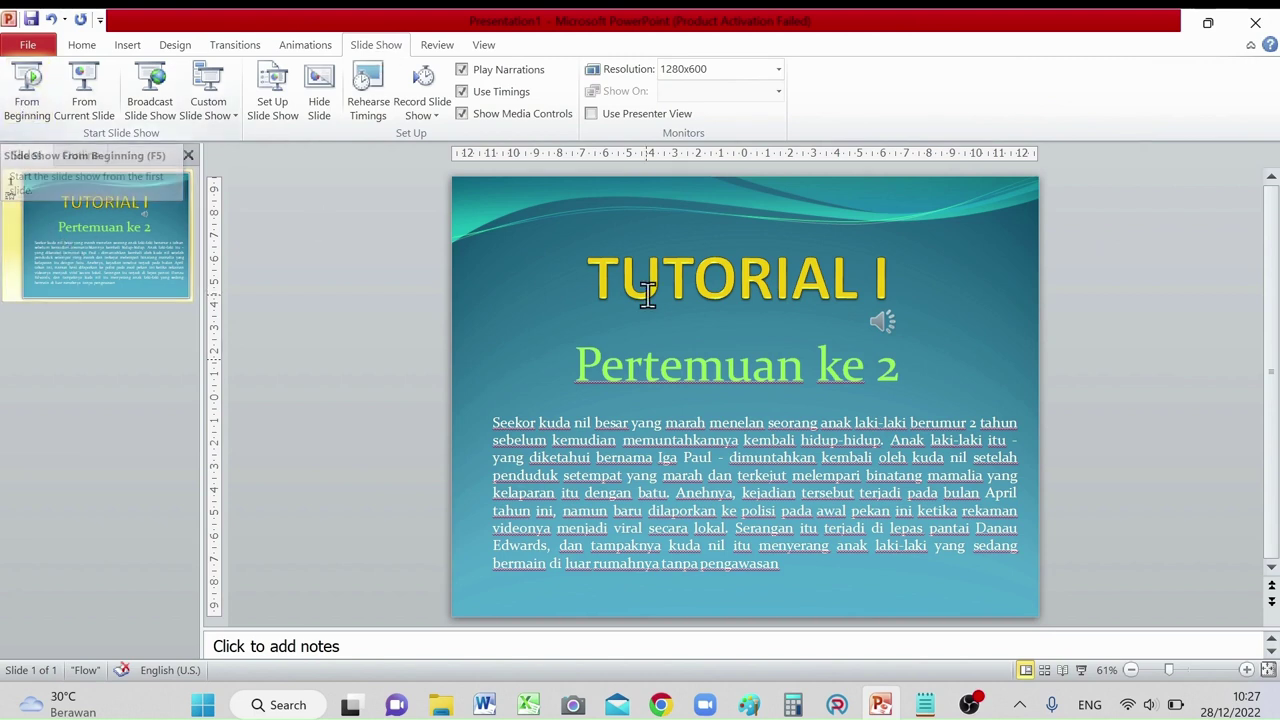
Step: Move the speaker icon to the slide's bottom-right corner and run the slide show from the beginning
{"action": "left_click", "coordinate": [882, 320]}
{"action": "left_click_drag", "start_coordinate": [882, 320], "coordinate": [886, 587]}
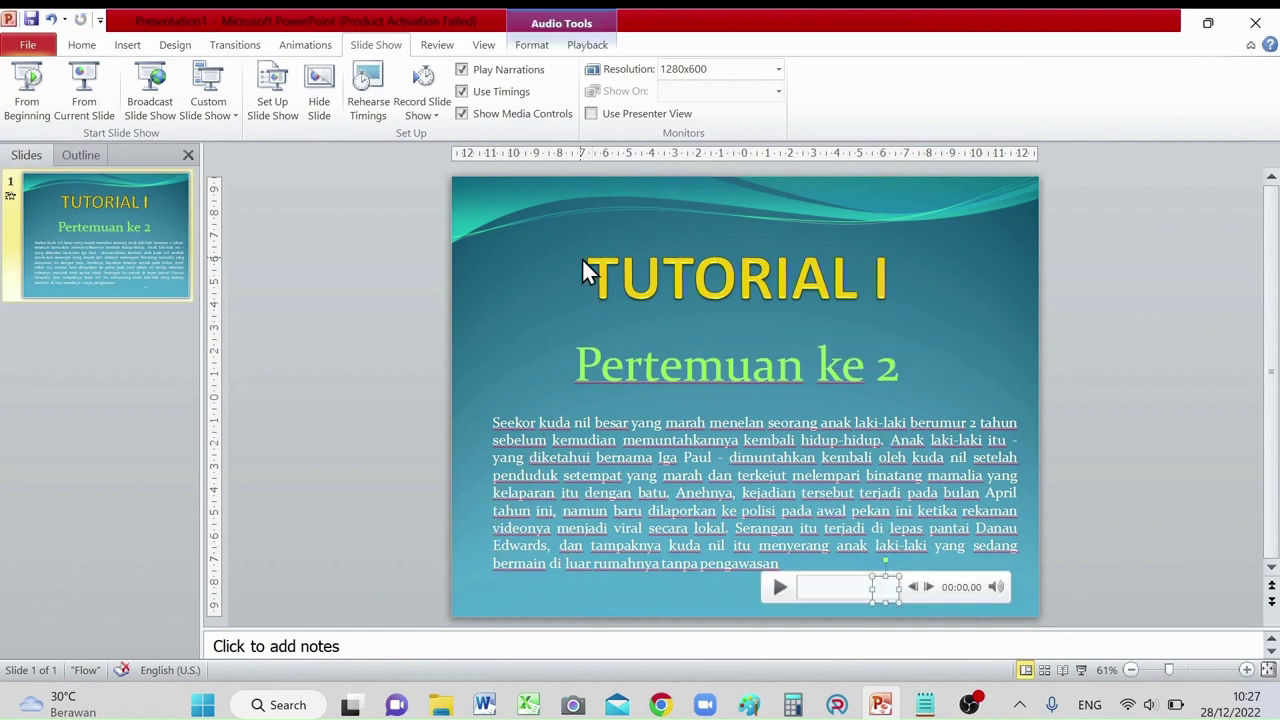
{"action": "left_click", "coordinate": [556, 262]}
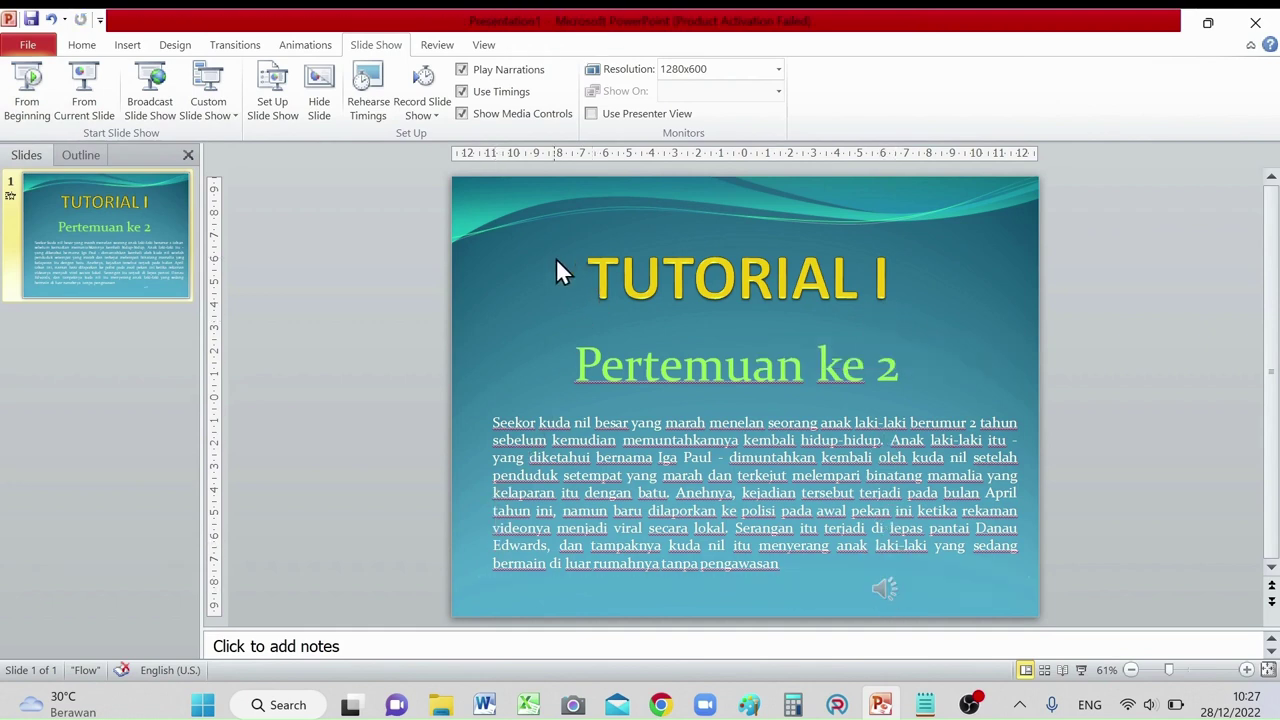
{"action": "left_click", "coordinate": [38, 88]}
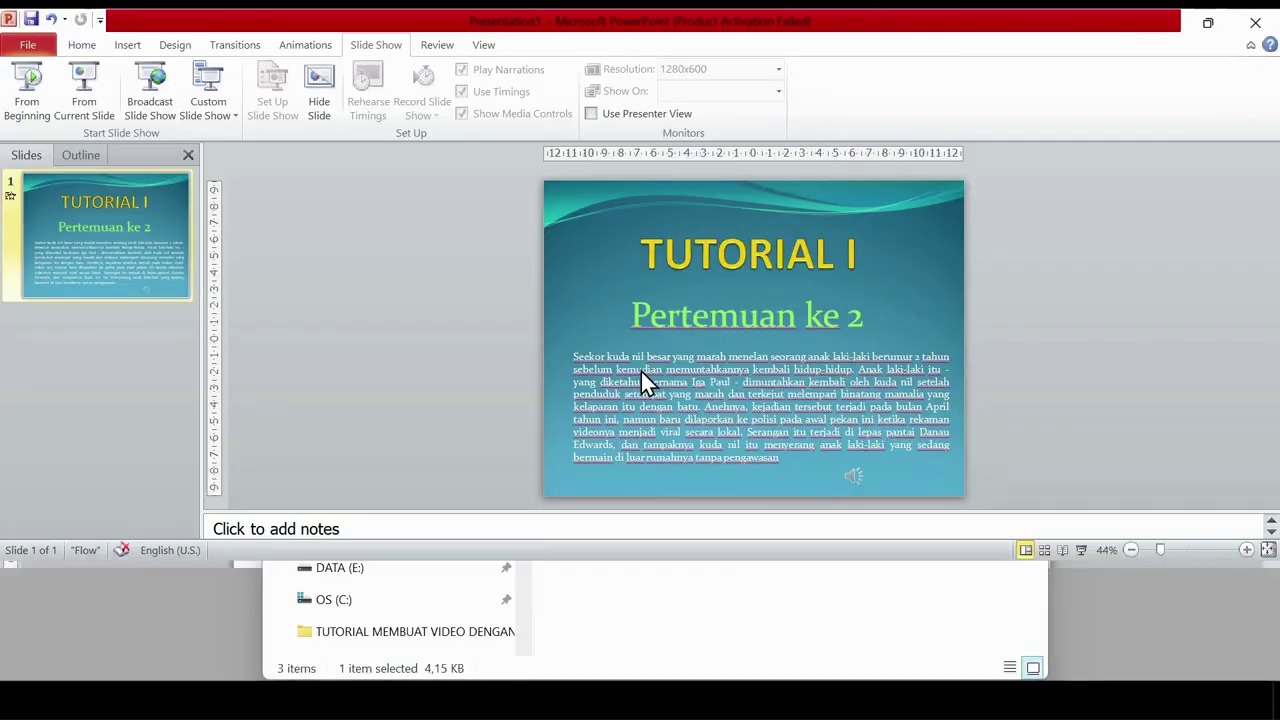
{"action": "left_click", "coordinate": [27, 88]}
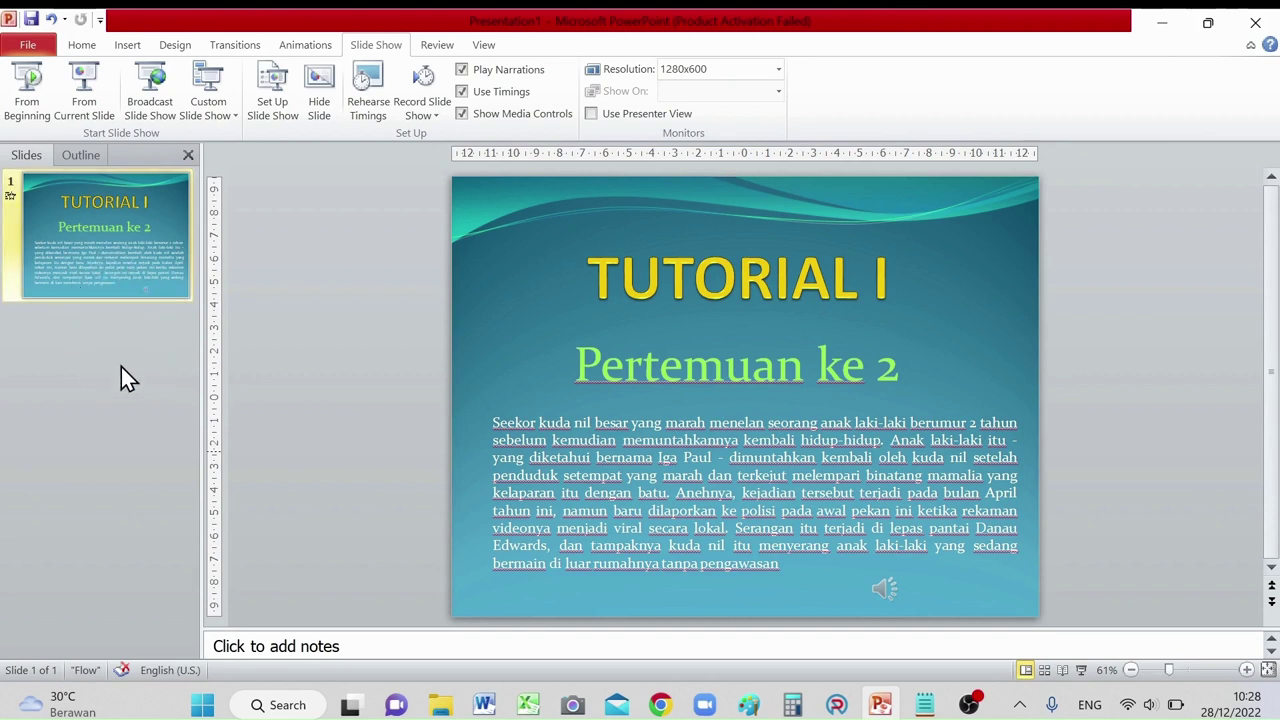
Step: Add a second slide using the Blank layout after the title slide
{"action": "left_click", "coordinate": [84, 47]}
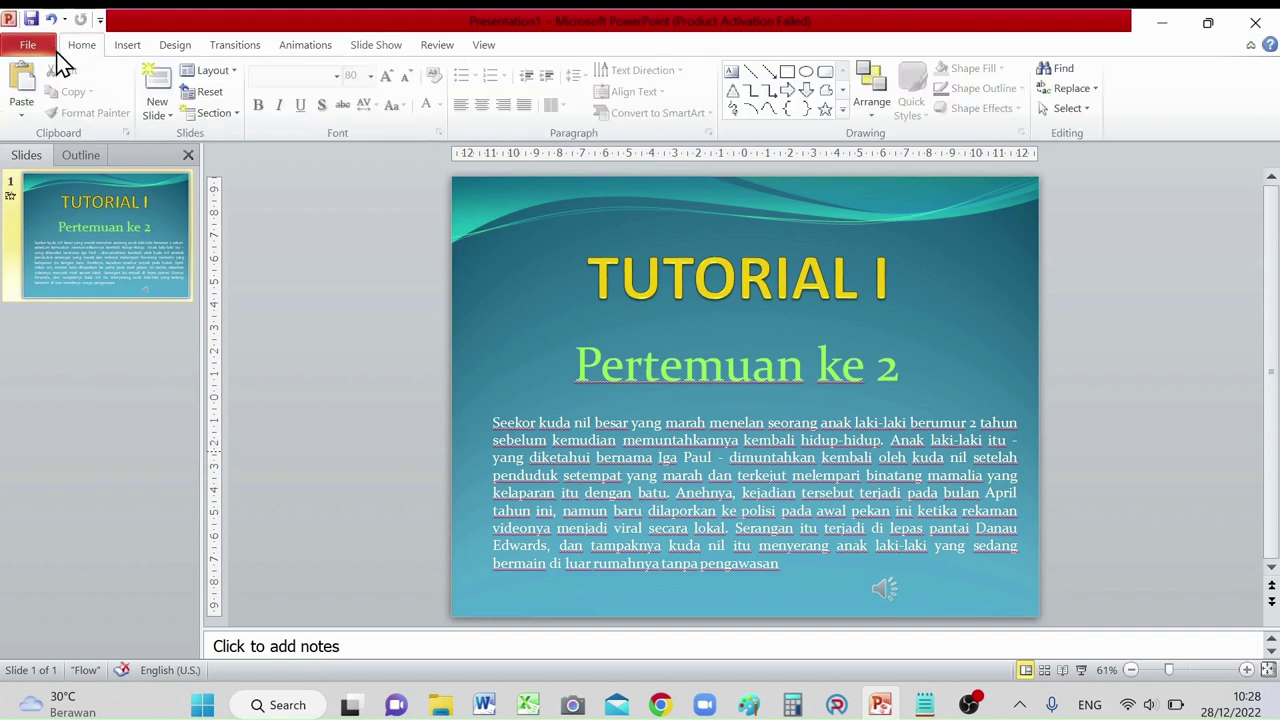
{"action": "left_click", "coordinate": [168, 118]}
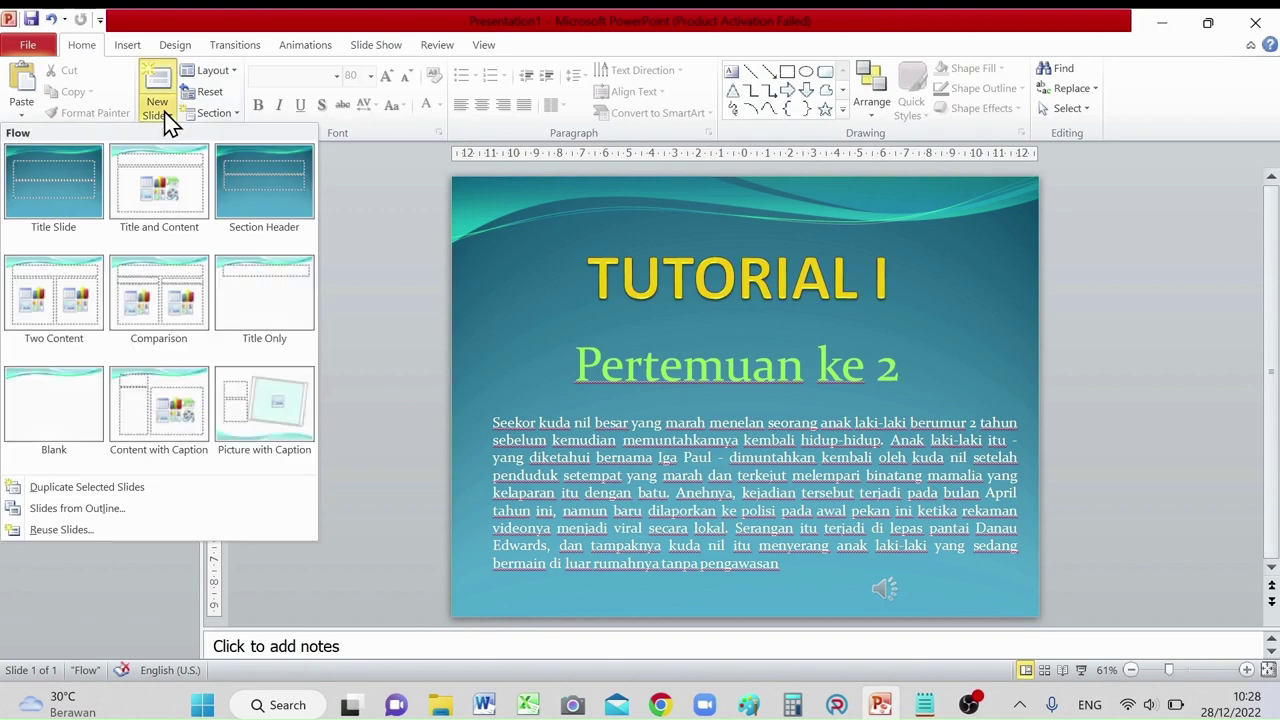
{"action": "left_click", "coordinate": [66, 412]}
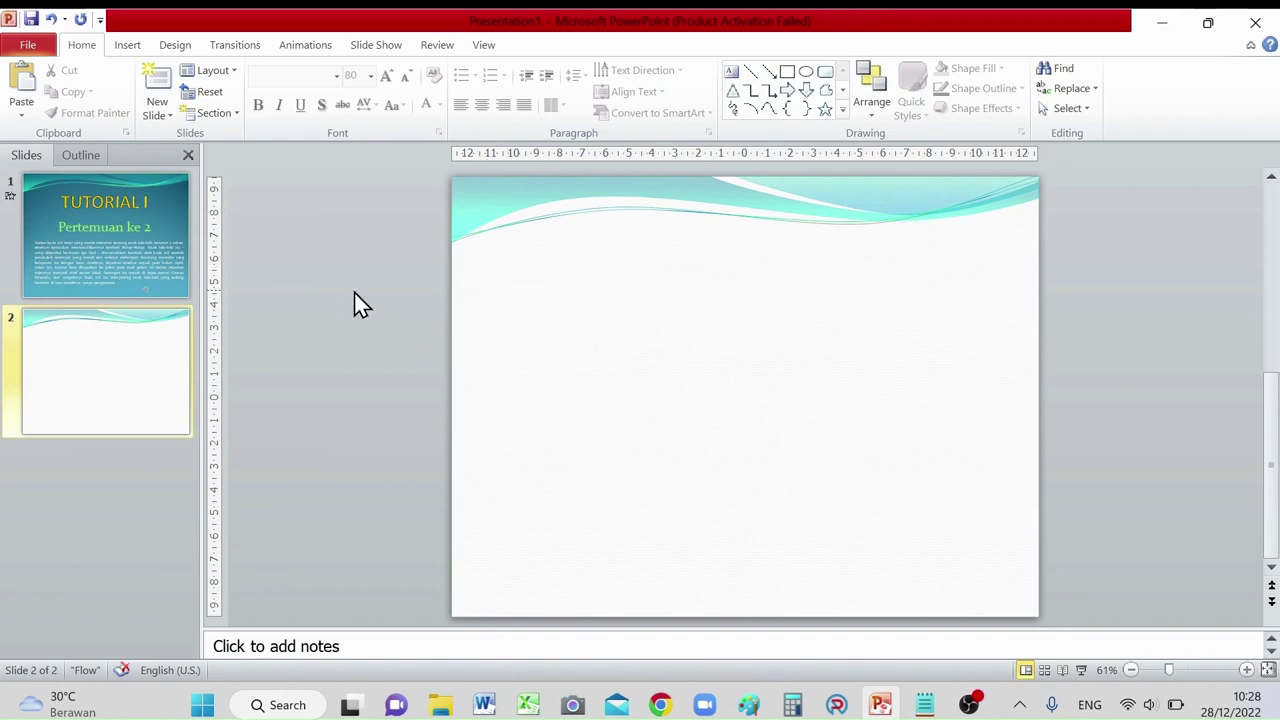
Step: Insert gambar kucing 1, gambar kucing 2 and the butterfly picture from the tutorial folder onto slide 2
{"action": "left_click", "coordinate": [128, 46]}
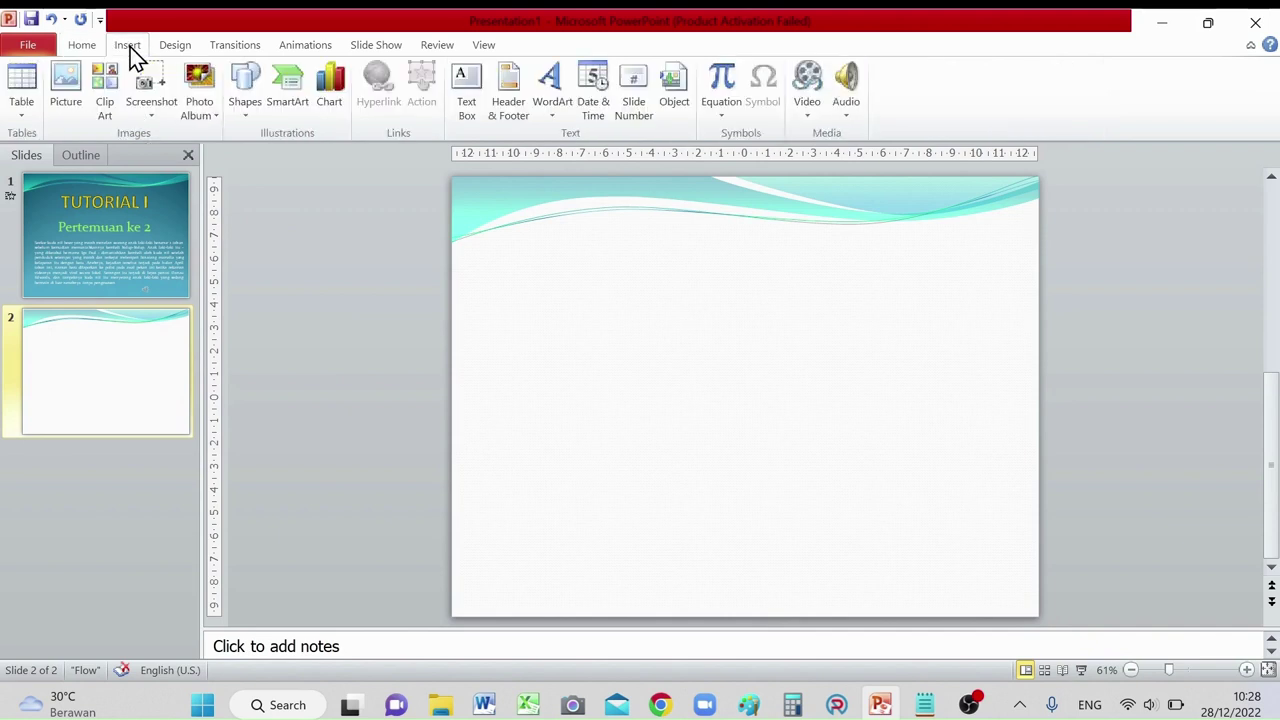
{"action": "left_click", "coordinate": [68, 112]}
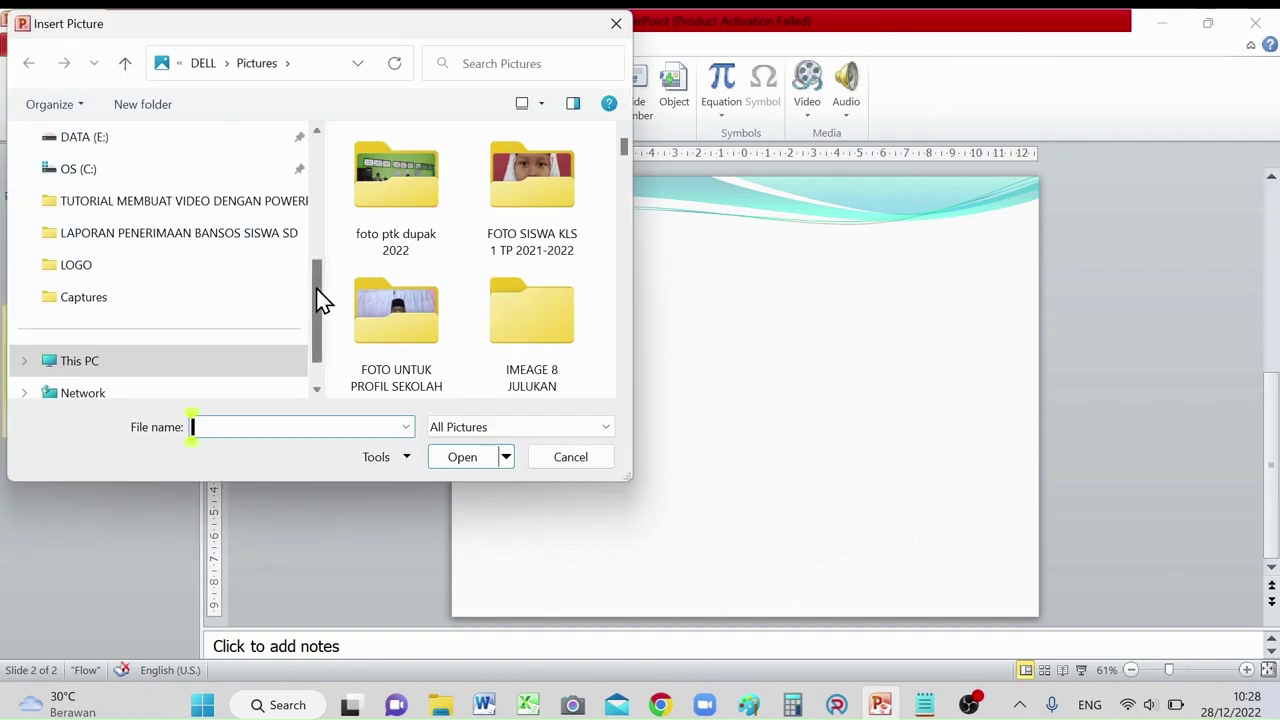
{"action": "left_click_drag", "start_coordinate": [320, 300], "coordinate": [322, 250]}
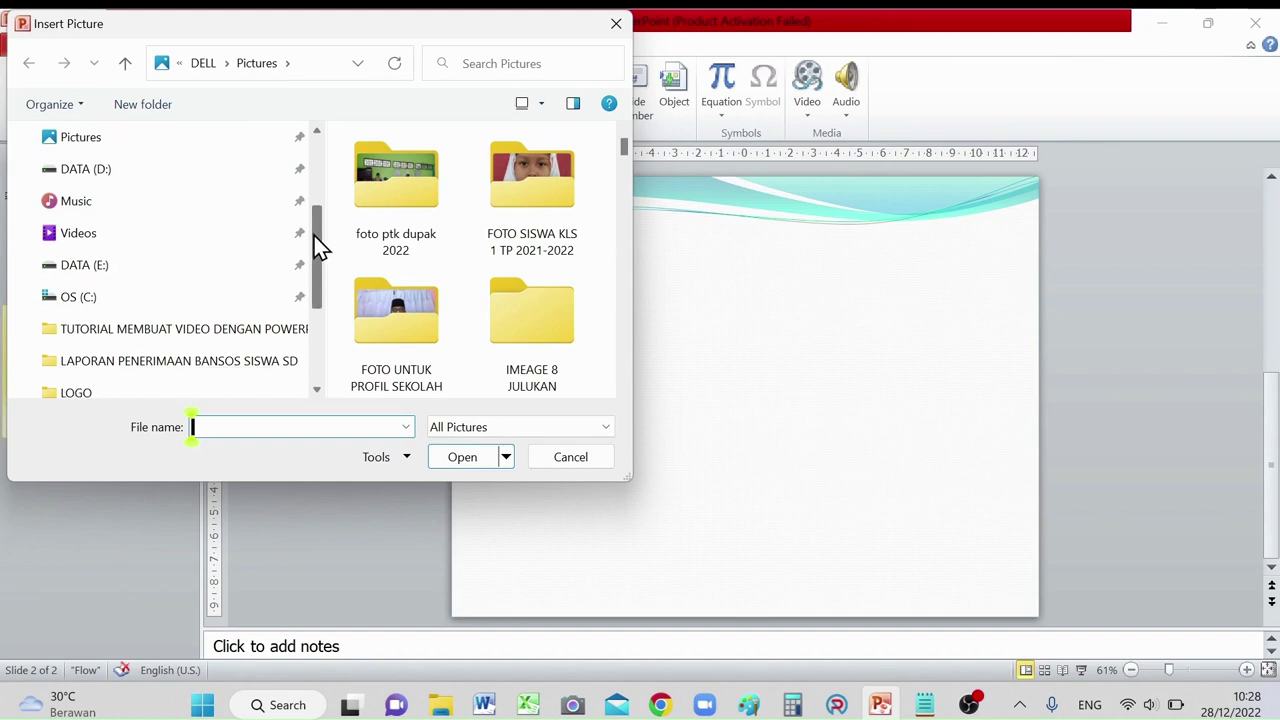
{"action": "left_click_drag", "start_coordinate": [319, 241], "coordinate": [314, 271]}
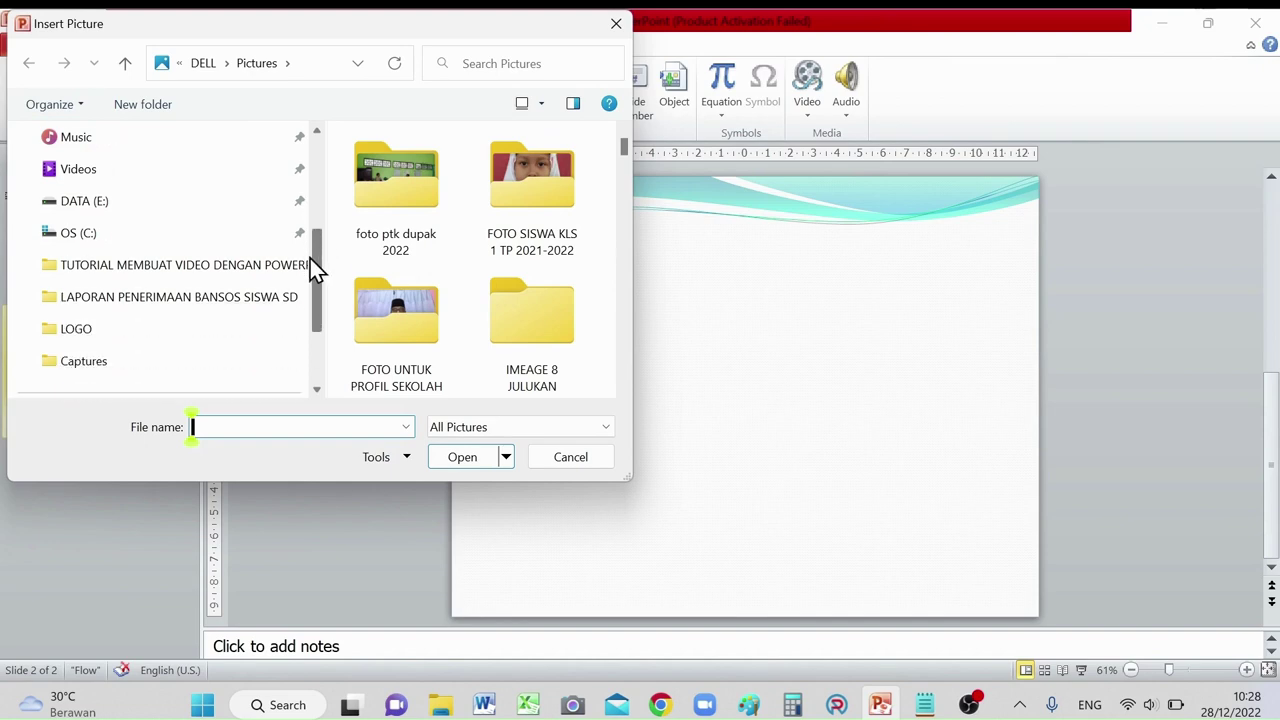
{"action": "left_click", "coordinate": [200, 270]}
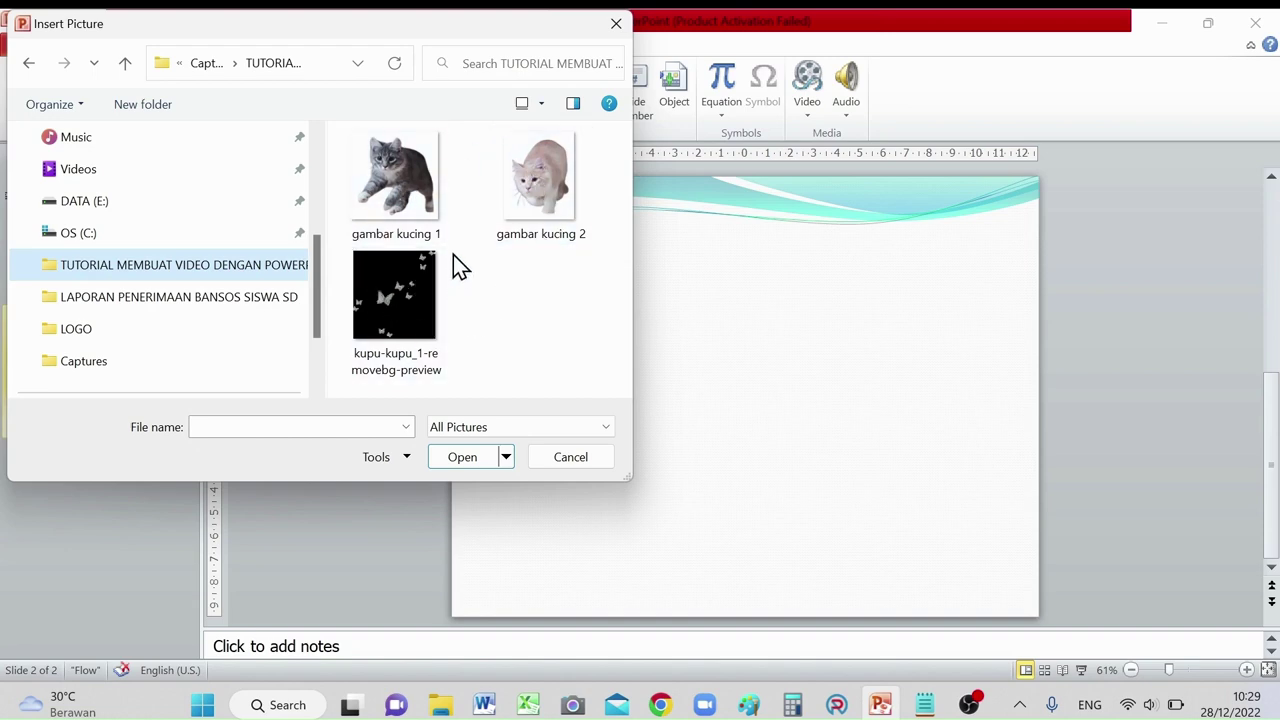
{"action": "left_click", "coordinate": [410, 207]}
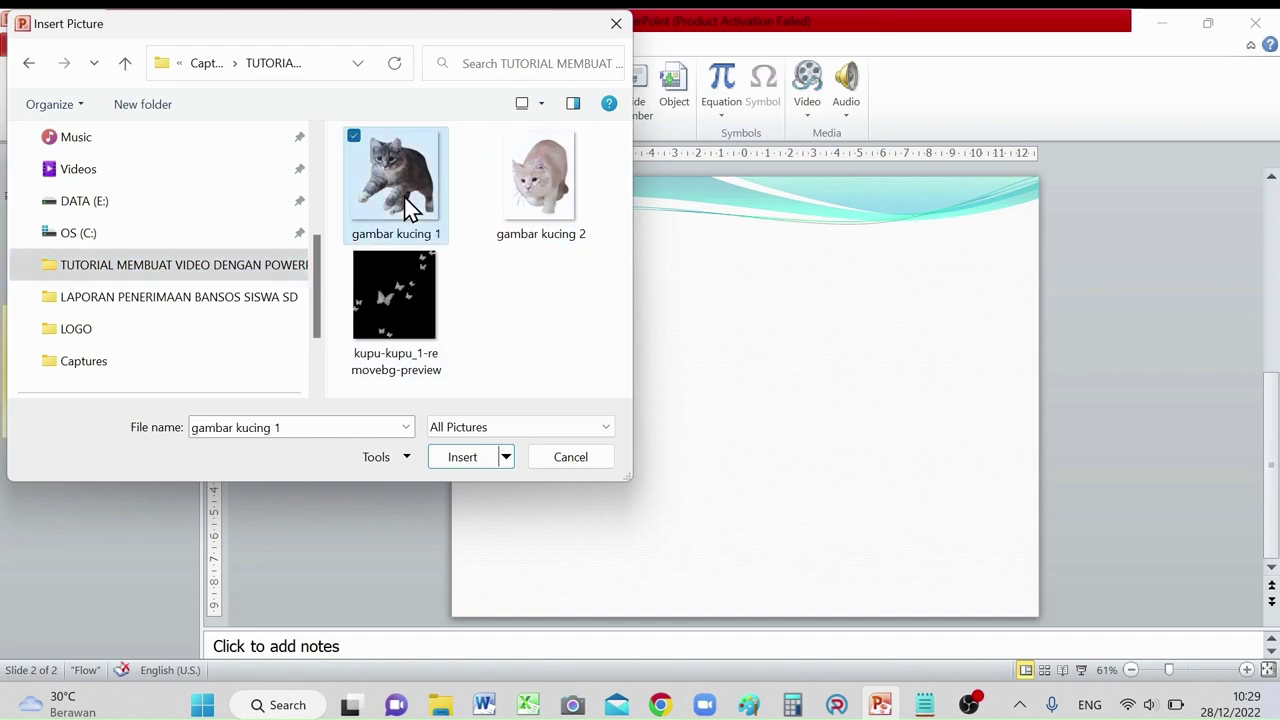
{"action": "left_click", "coordinate": [529, 159], "text": "ctrl"}
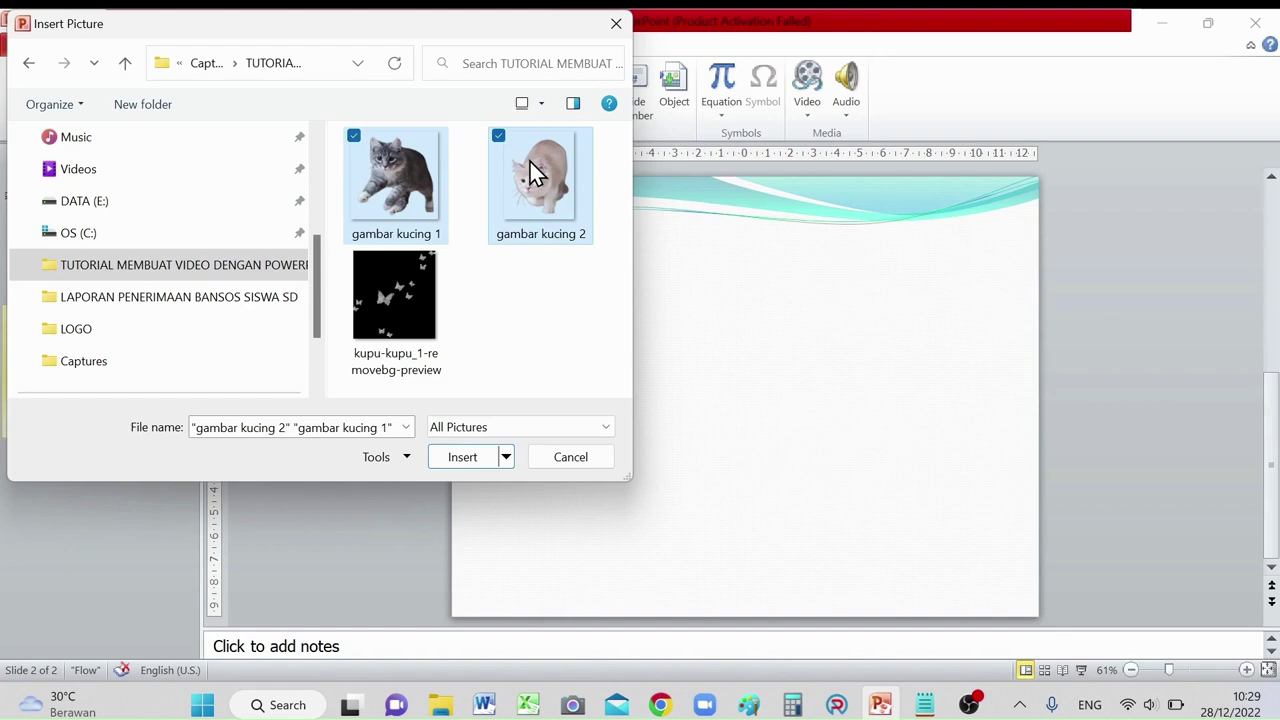
{"action": "left_click", "coordinate": [414, 286], "text": "ctrl"}
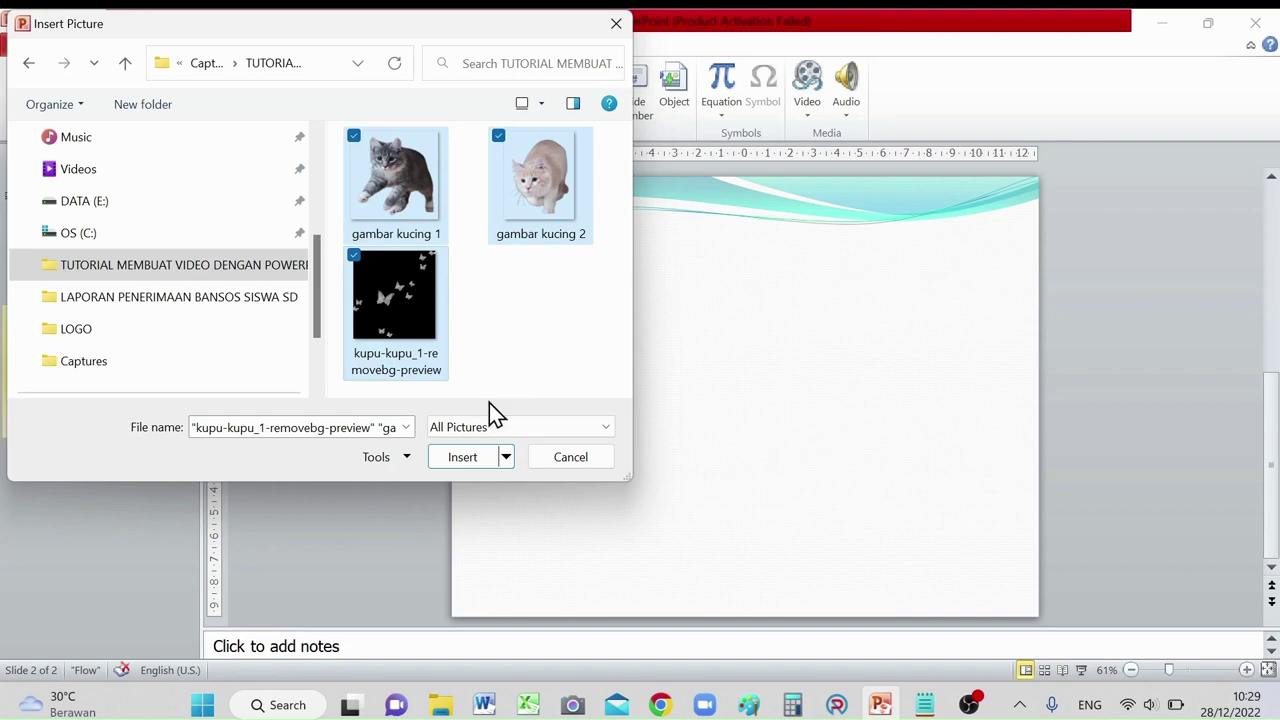
{"action": "left_click", "coordinate": [465, 464]}
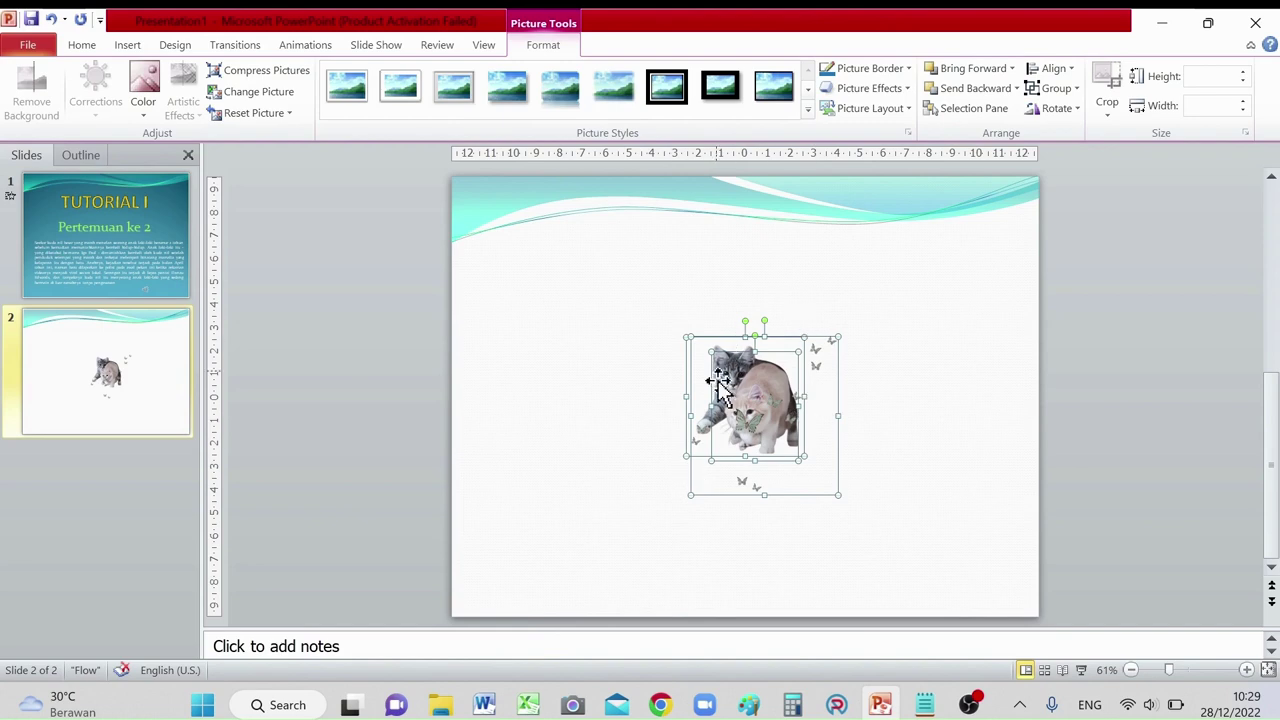
Step: Drag the butterflies off the slide's left edge and the grey cat off the right edge
{"action": "left_click", "coordinate": [561, 424]}
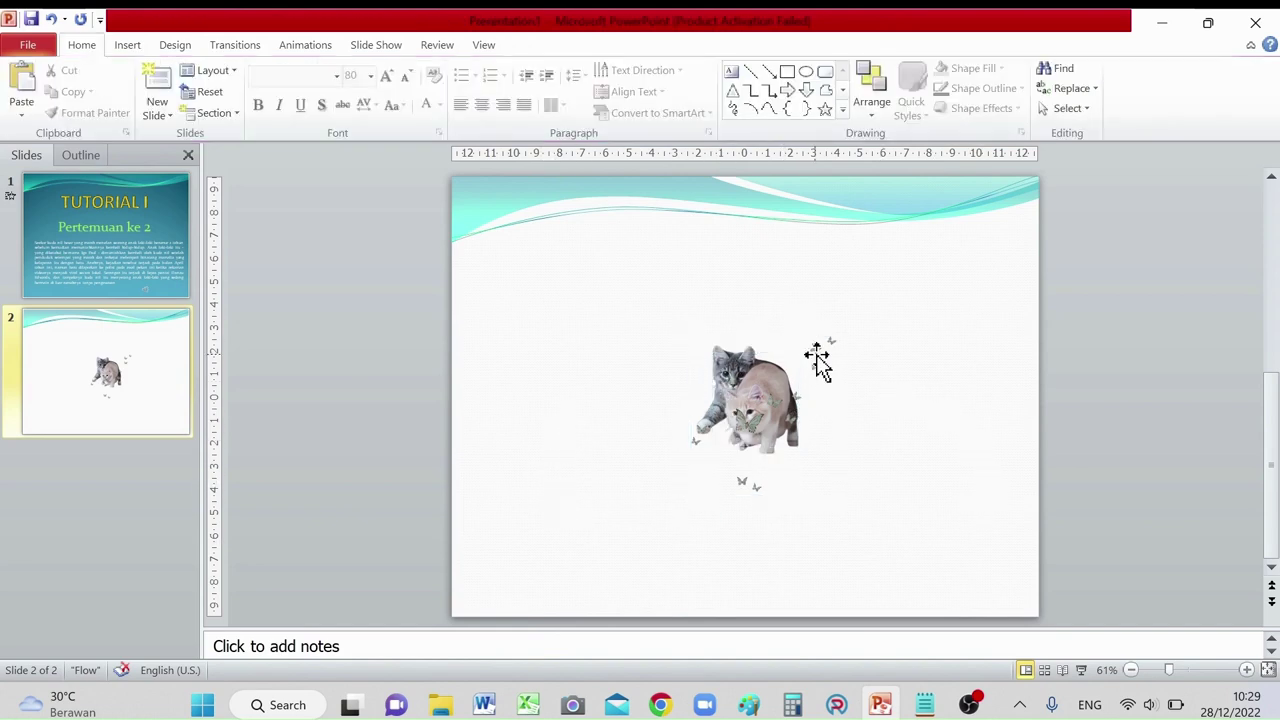
{"action": "left_click_drag", "start_coordinate": [817, 362], "coordinate": [400, 270]}
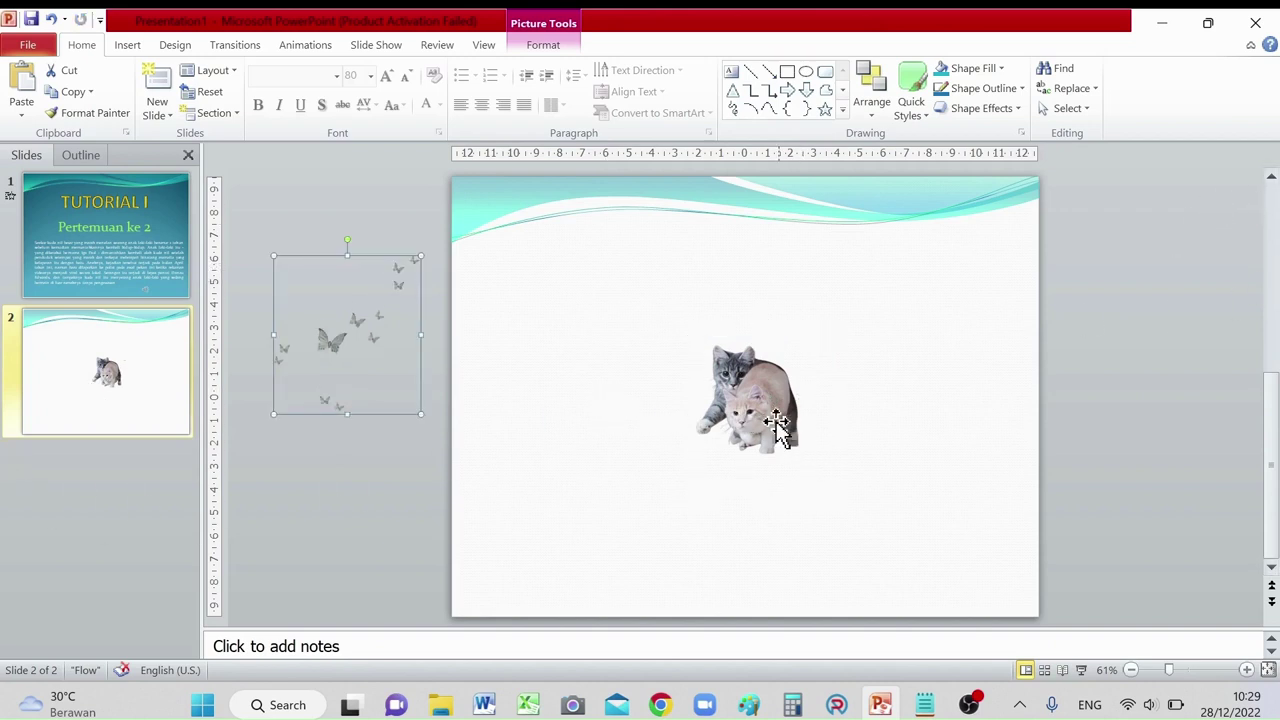
{"action": "left_click_drag", "start_coordinate": [722, 365], "coordinate": [870, 432]}
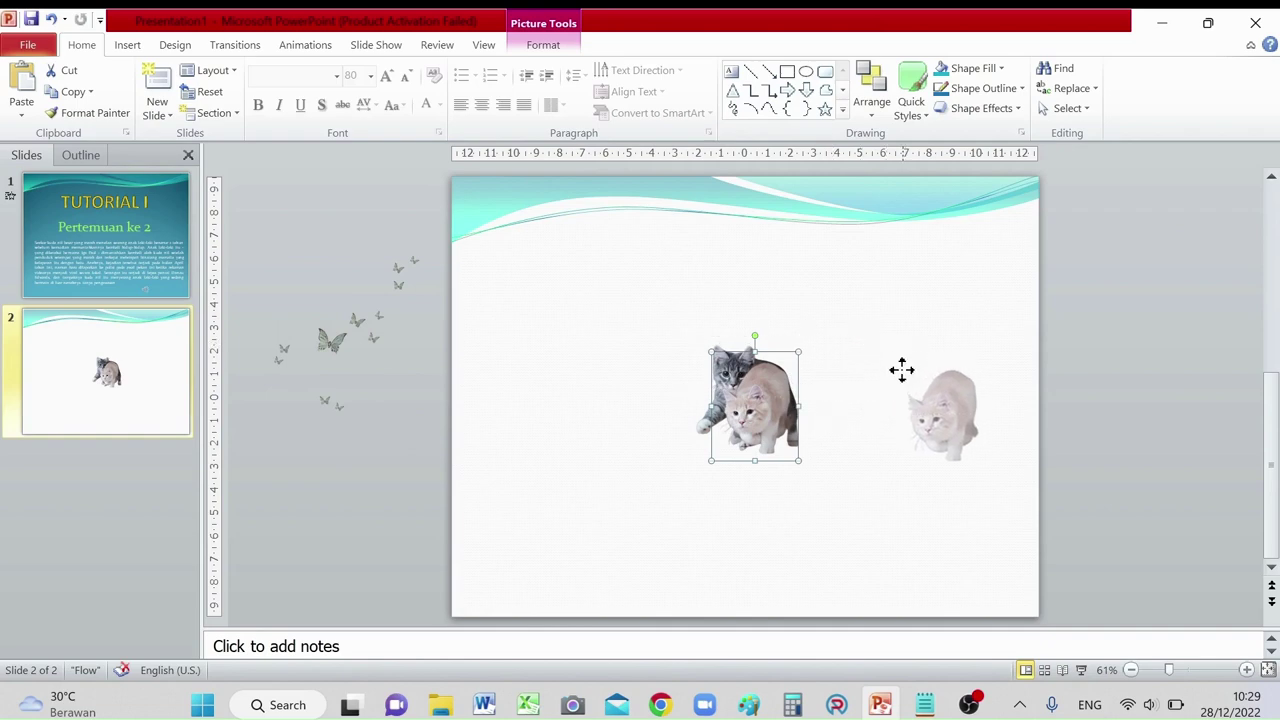
{"action": "mouse_move", "coordinate": [751, 387]}
{"action": "left_mouse_down"}
{"action": "mouse_move", "coordinate": [1103, 450]}
{"action": "mouse_move", "coordinate": [1124, 505]}
{"action": "left_mouse_up"}
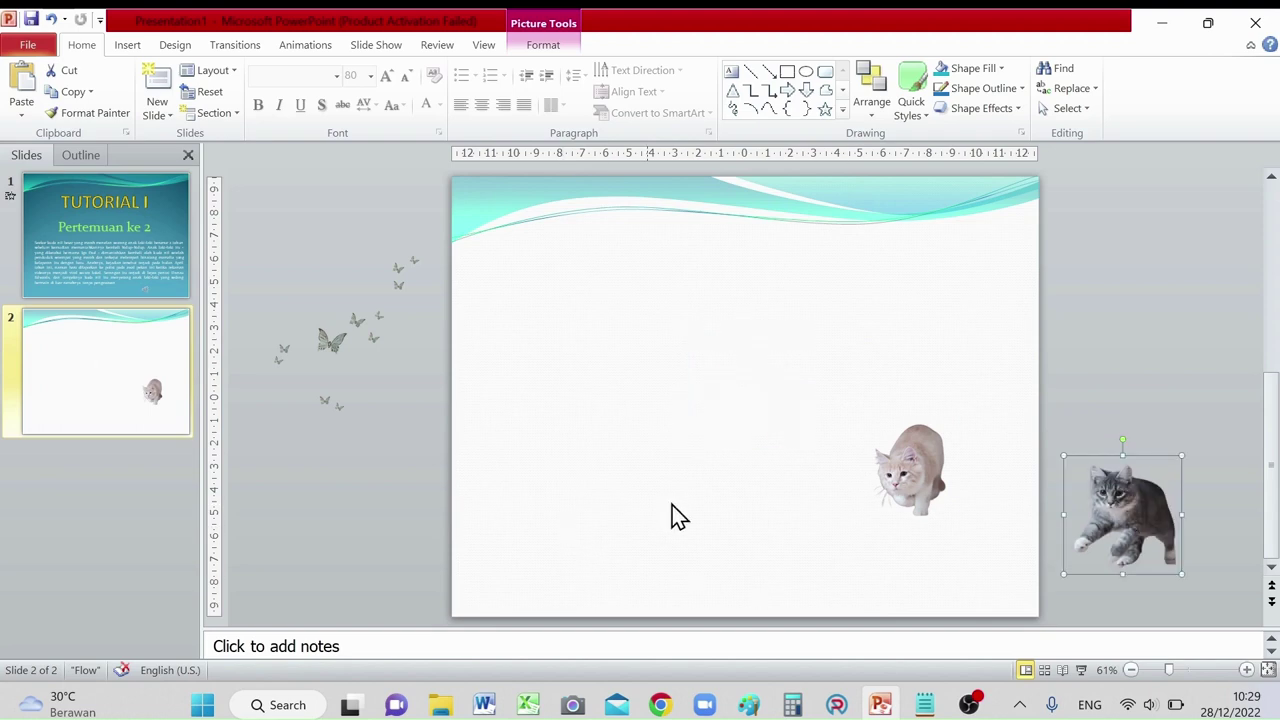
Step: Position the white cat on the slide's left side and select the butterflies picture
{"action": "left_click", "coordinate": [890, 478]}
{"action": "mouse_move", "coordinate": [846, 475]}
{"action": "left_mouse_down"}
{"action": "mouse_move", "coordinate": [560, 425]}
{"action": "mouse_move", "coordinate": [553, 413]}
{"action": "left_mouse_up"}
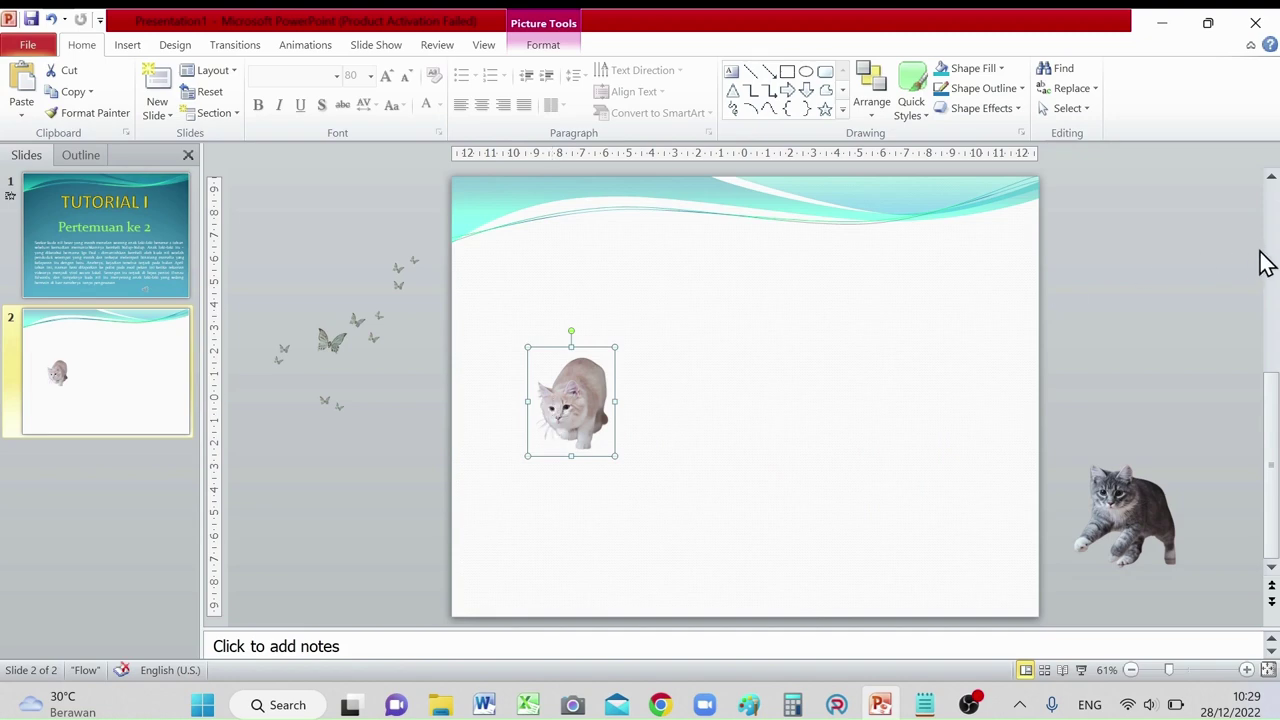
{"action": "left_click", "coordinate": [1178, 279]}
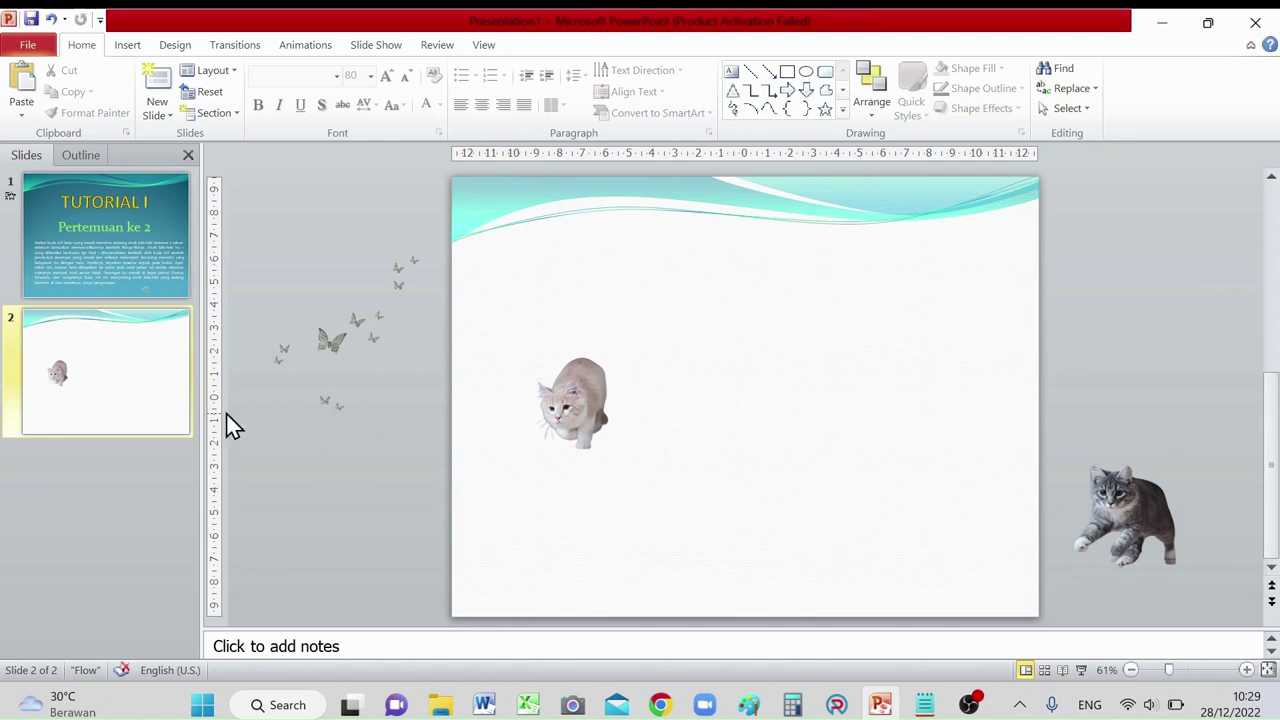
{"action": "left_click", "coordinate": [315, 368]}
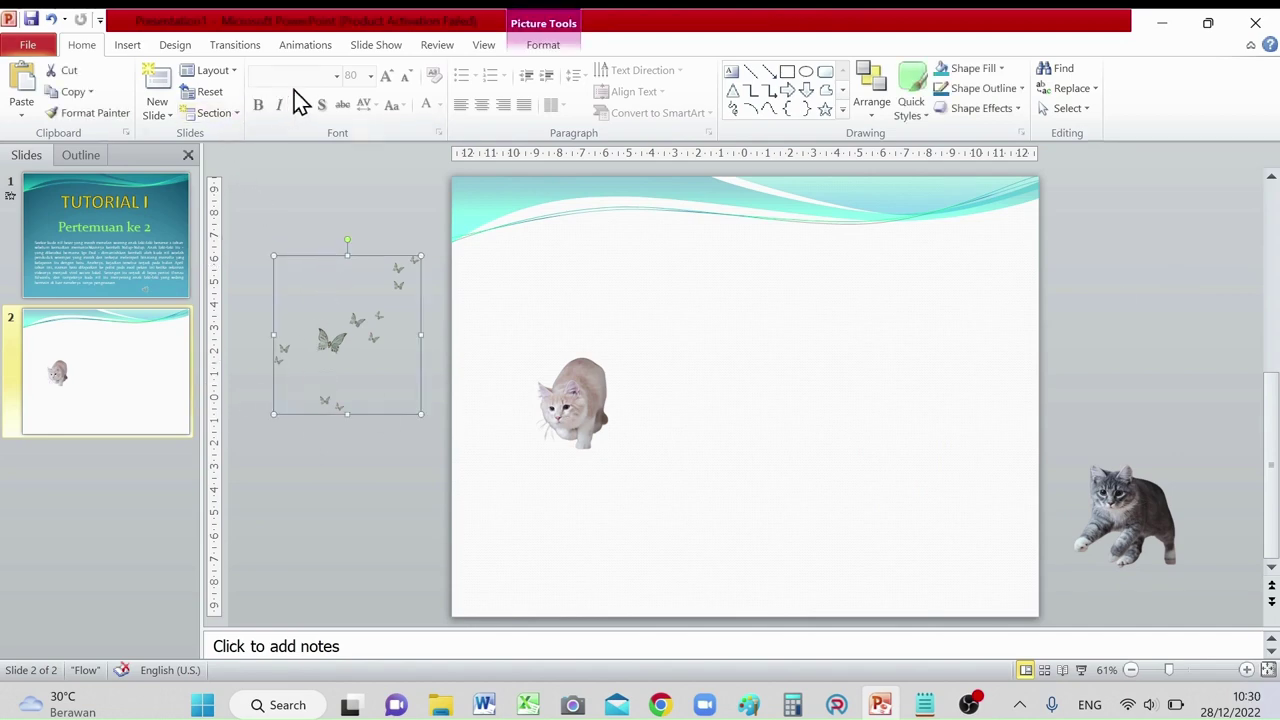
{"action": "left_click", "coordinate": [305, 50]}
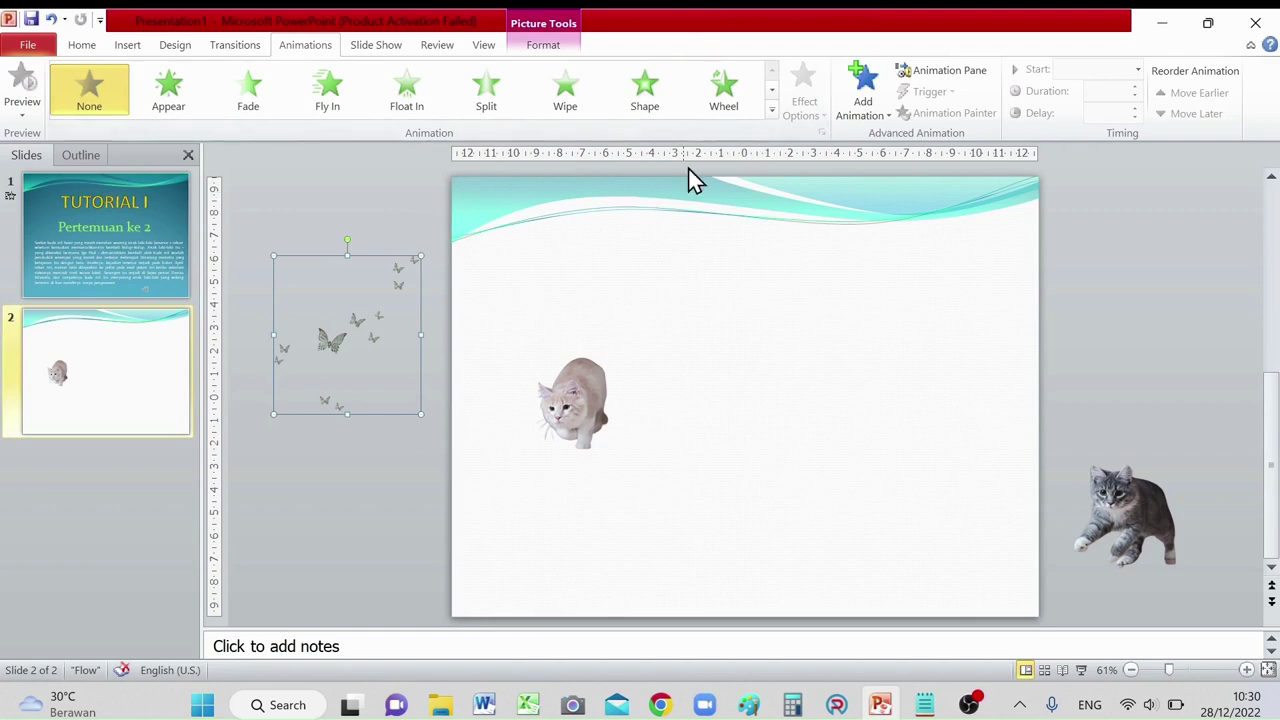
Step: Give the butterflies an Arcs motion path stretched beyond the slide's right edge
{"action": "left_click", "coordinate": [772, 112]}
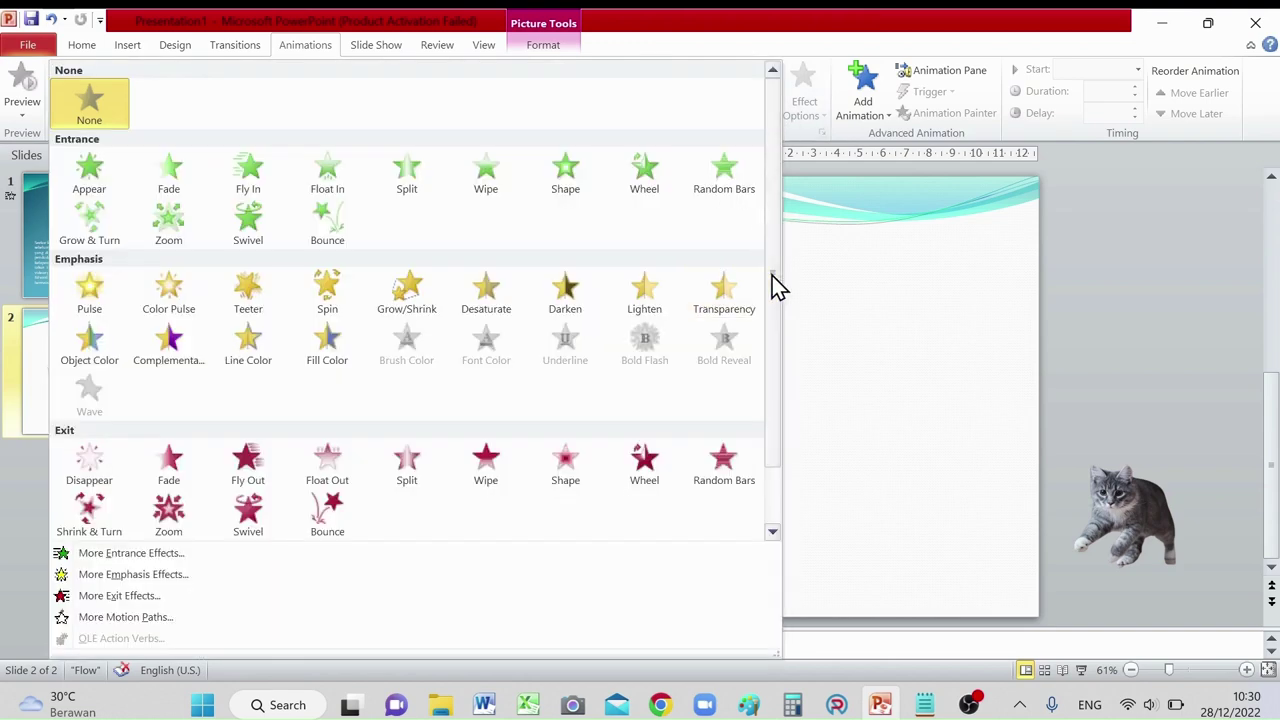
{"action": "scroll", "coordinate": [778, 287], "scroll_direction": "down", "scroll_amount": 1}
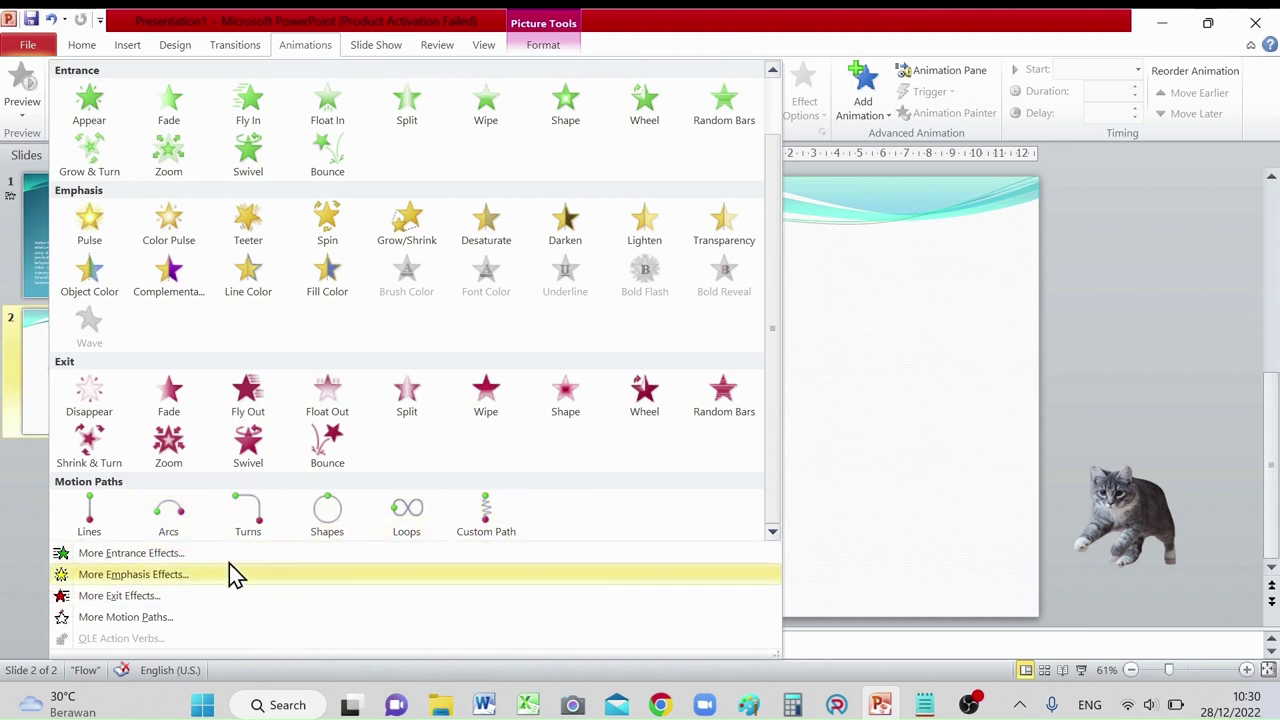
{"action": "left_click", "coordinate": [181, 522]}
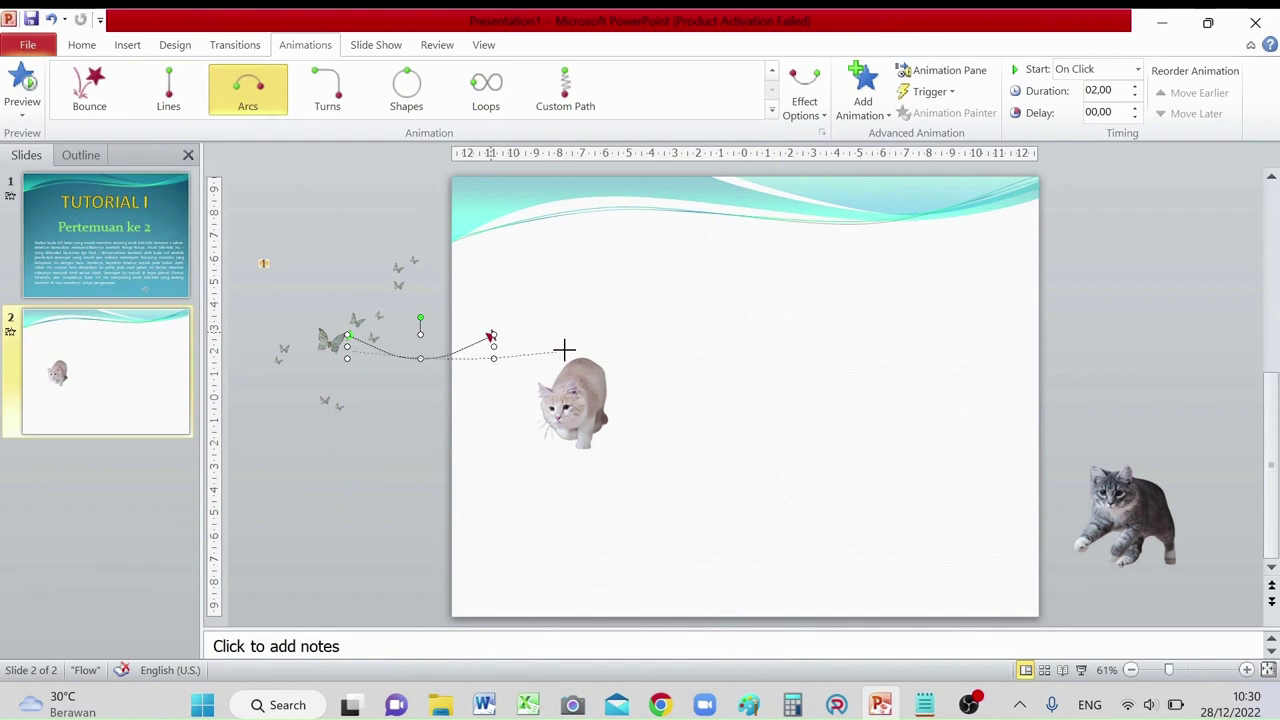
{"action": "left_click_drag", "start_coordinate": [1003, 326], "coordinate": [1149, 272]}
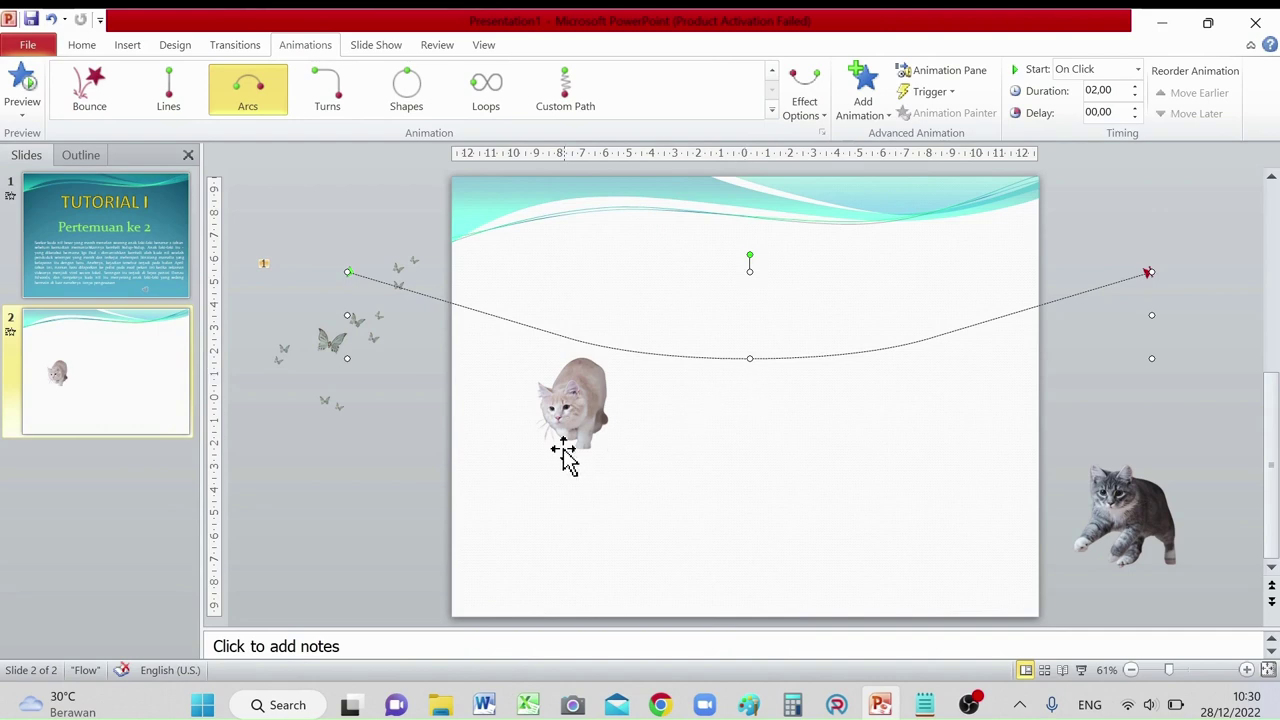
{"action": "left_click", "coordinate": [566, 415]}
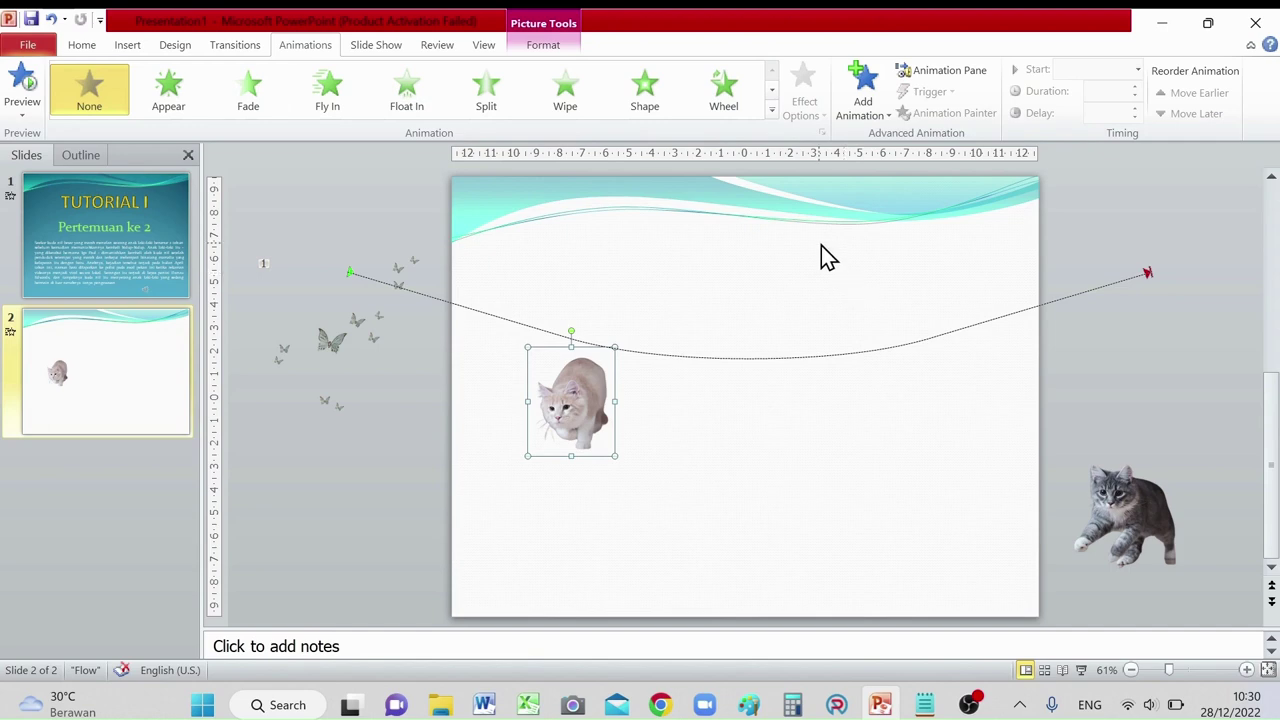
Step: Apply the Bounce exit effect to the white cat
{"action": "left_click", "coordinate": [772, 112]}
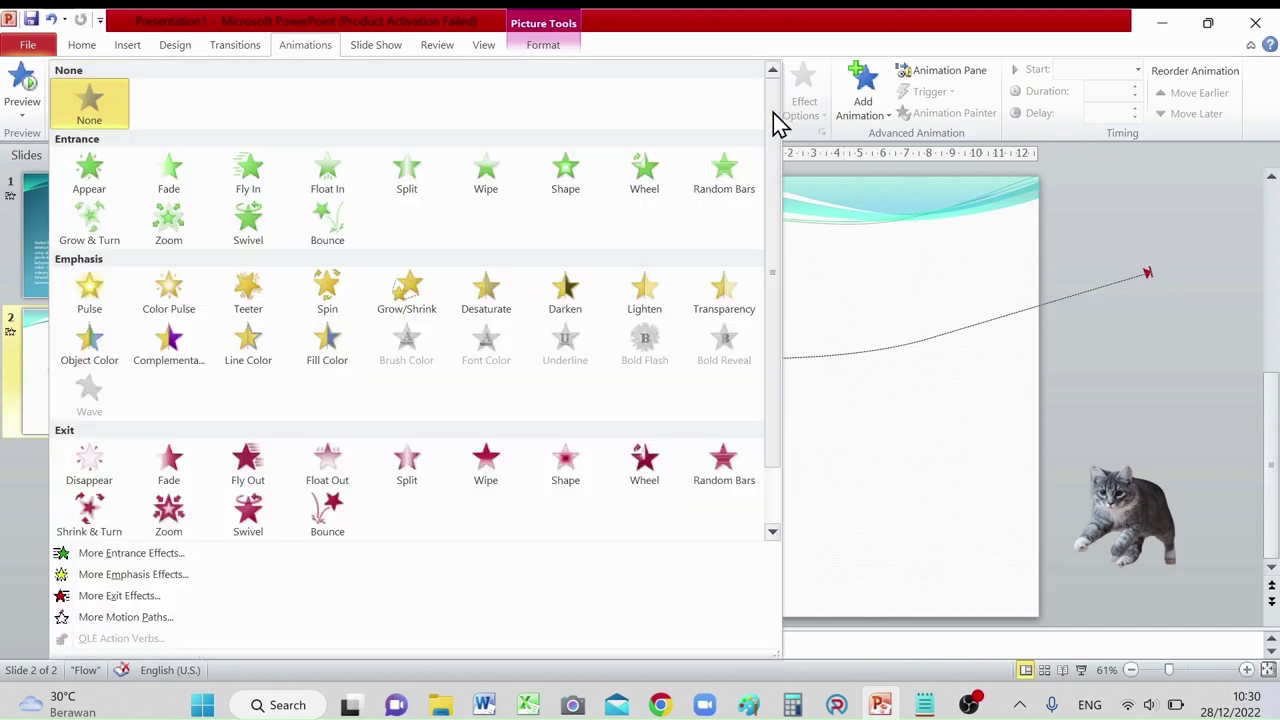
{"action": "left_click", "coordinate": [337, 515]}
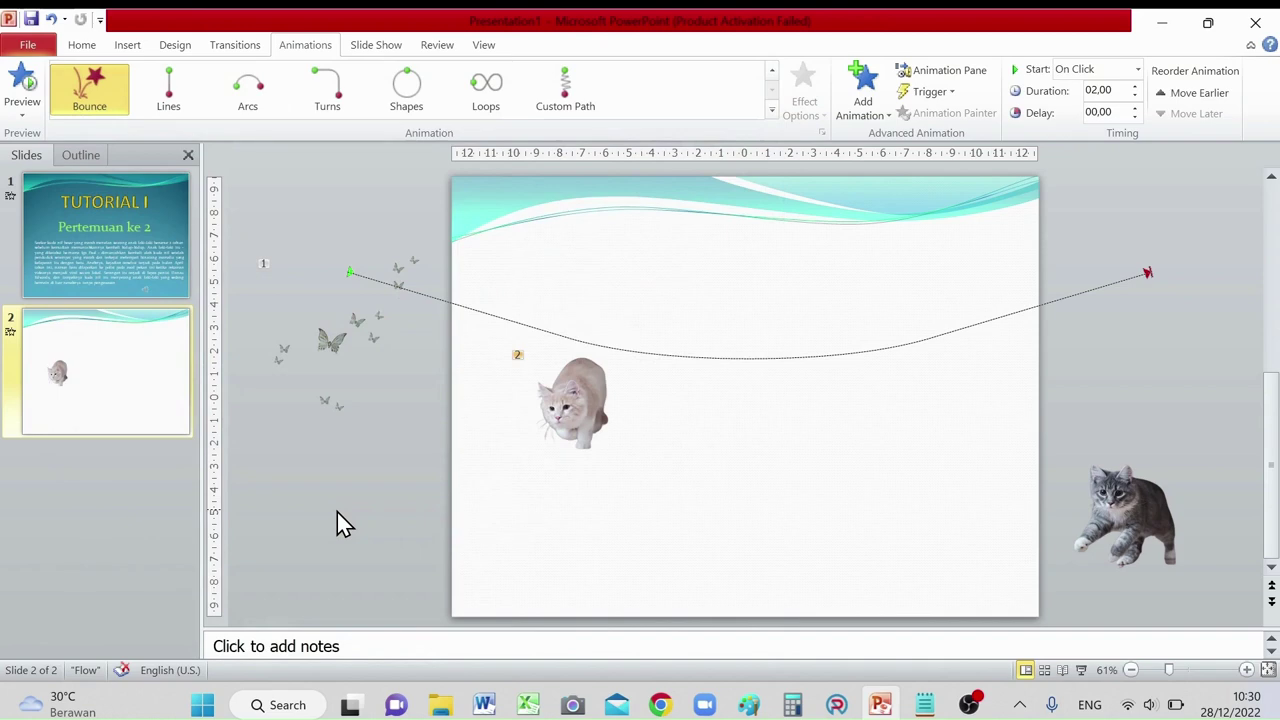
{"action": "left_click", "coordinate": [1155, 525]}
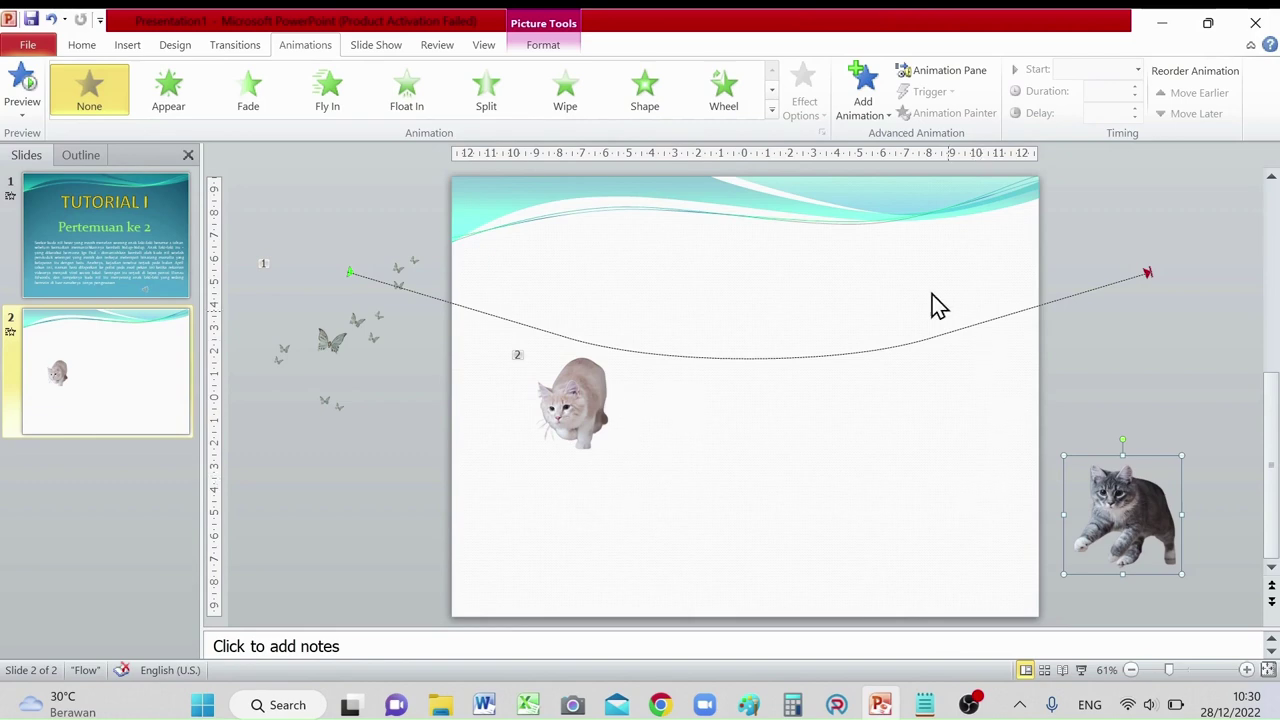
Step: Draw a Custom Path for the grey cat winding left from beyond the right edge to mid-slide
{"action": "left_click", "coordinate": [774, 109]}
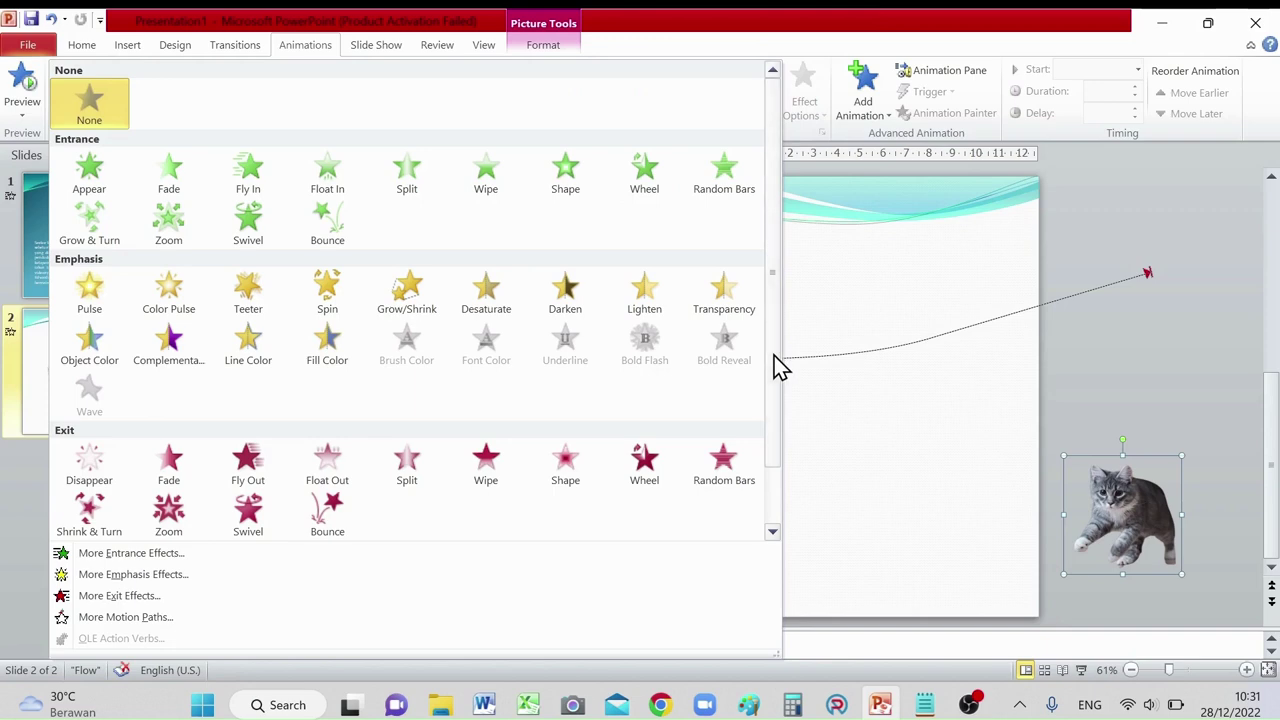
{"action": "left_click_drag", "start_coordinate": [775, 364], "coordinate": [780, 455]}
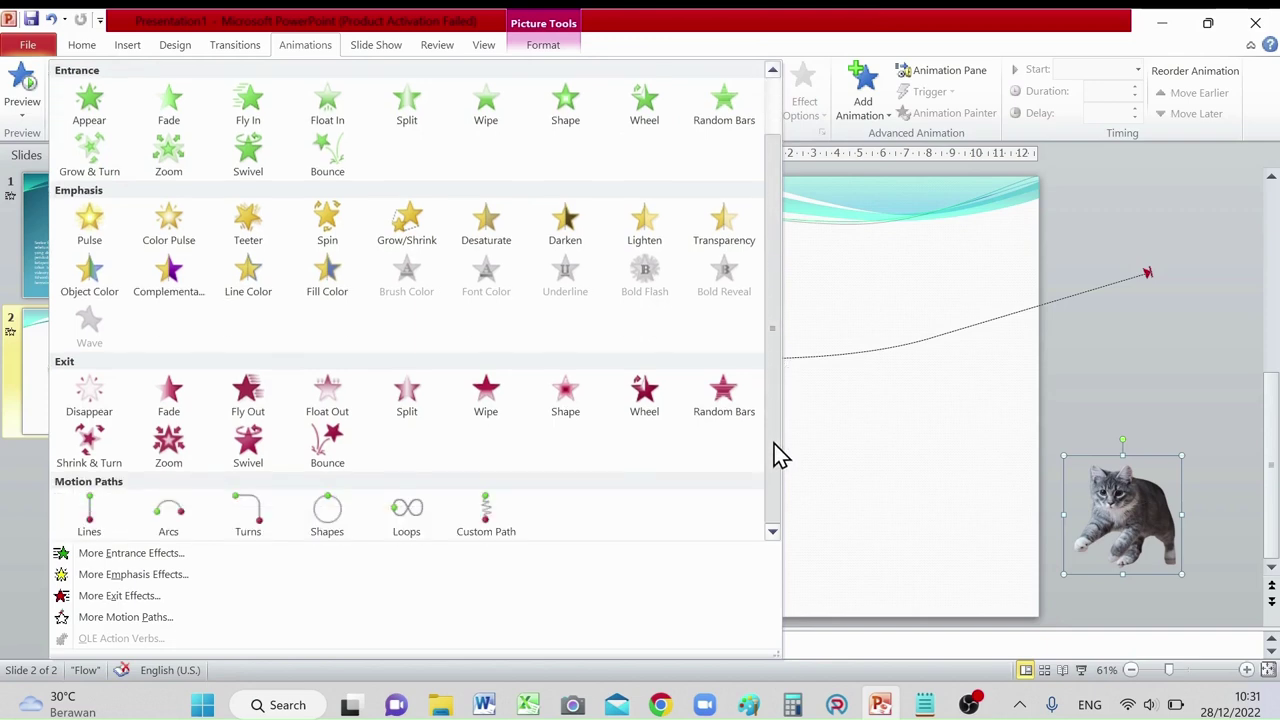
{"action": "left_click", "coordinate": [490, 516]}
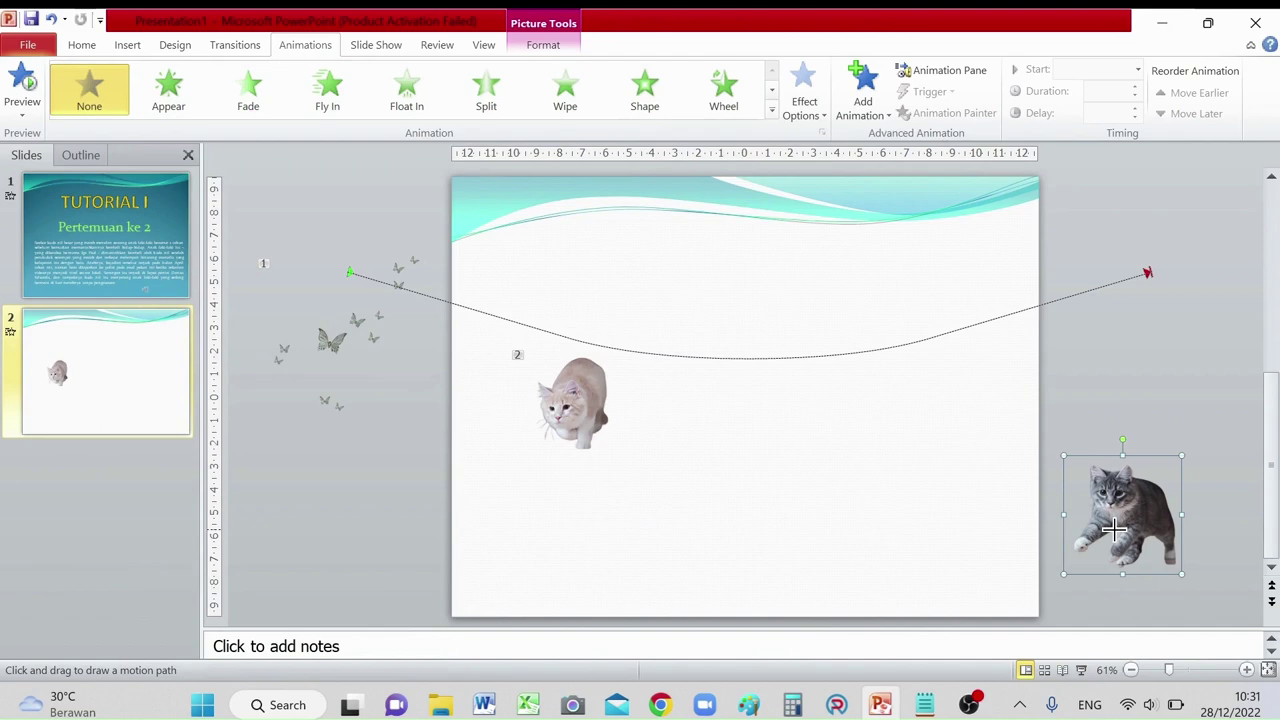
{"action": "mouse_move", "coordinate": [1113, 530]}
{"action": "left_mouse_down"}
{"action": "mouse_move", "coordinate": [962, 537]}
{"action": "mouse_move", "coordinate": [877, 471]}
{"action": "mouse_move", "coordinate": [686, 501]}
{"action": "left_mouse_up"}
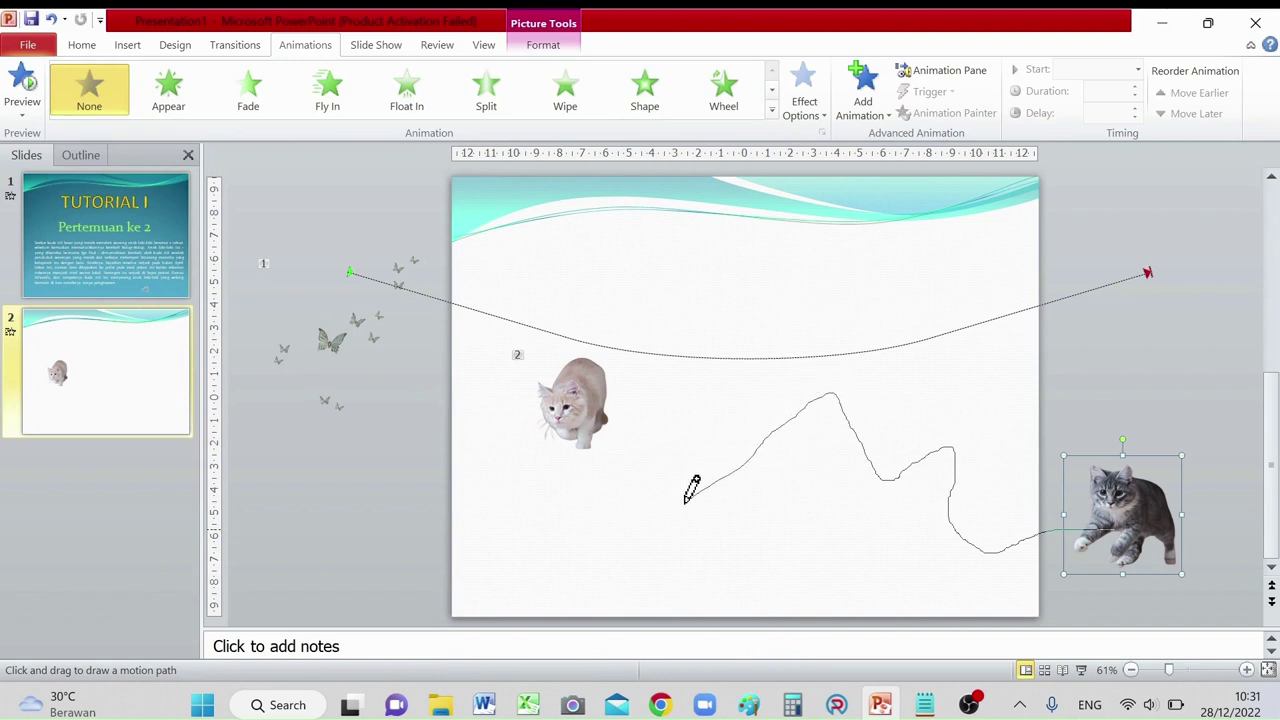
{"action": "left_click_drag", "start_coordinate": [686, 501], "coordinate": [684, 505]}
{"action": "double_click", "coordinate": [684, 505]}
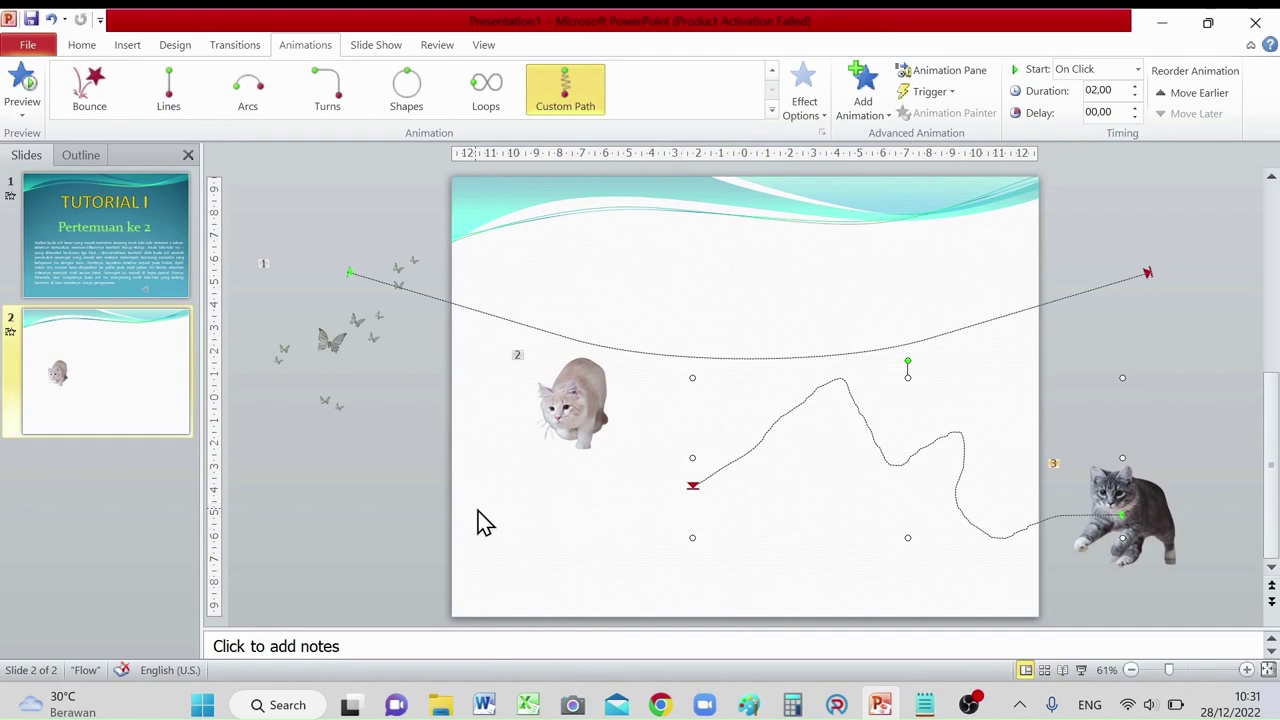
Step: Set the butterflies' arc animation to start With Previous and lengthen it to 4 seconds
{"action": "left_click", "coordinate": [263, 267]}
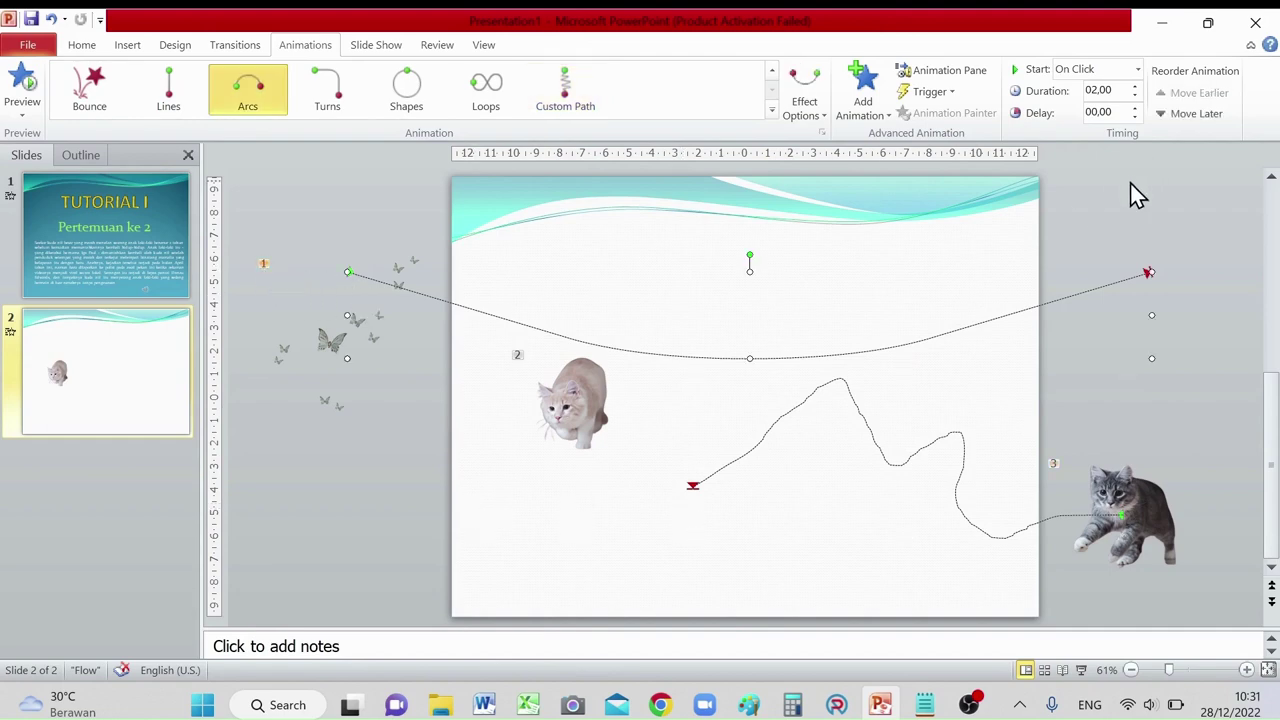
{"action": "left_click", "coordinate": [1139, 69]}
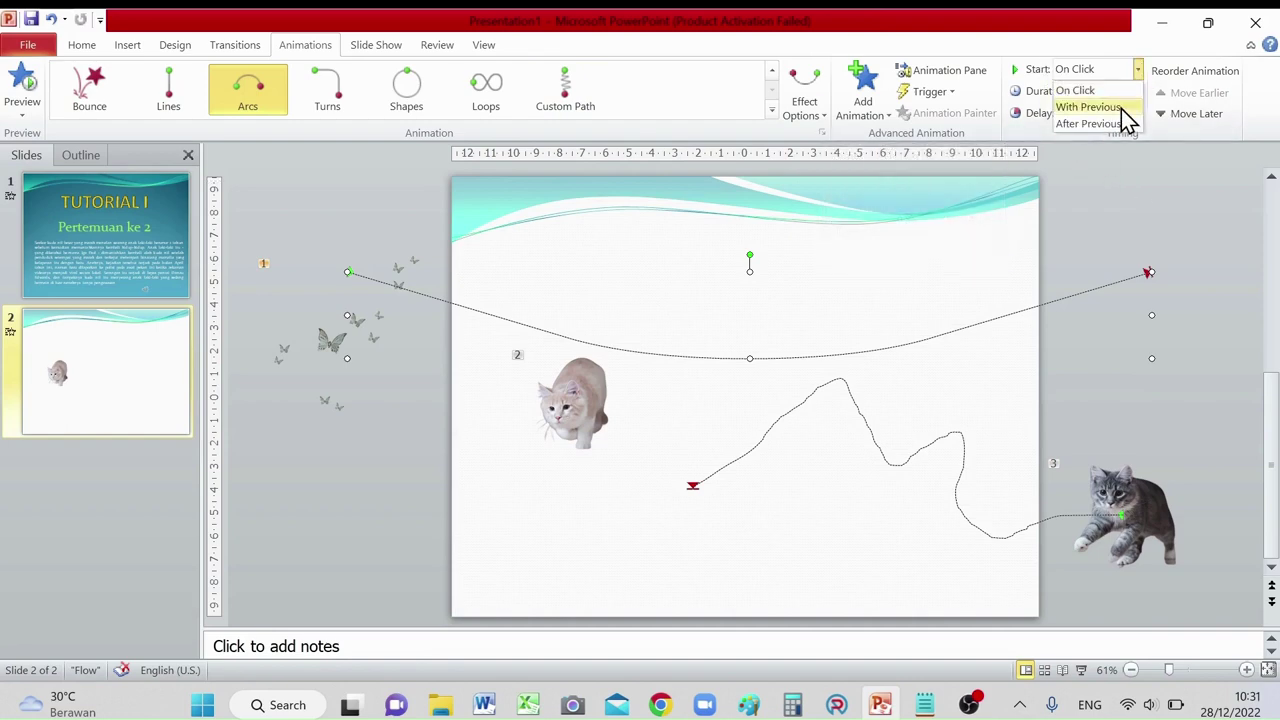
{"action": "left_click", "coordinate": [1121, 108]}
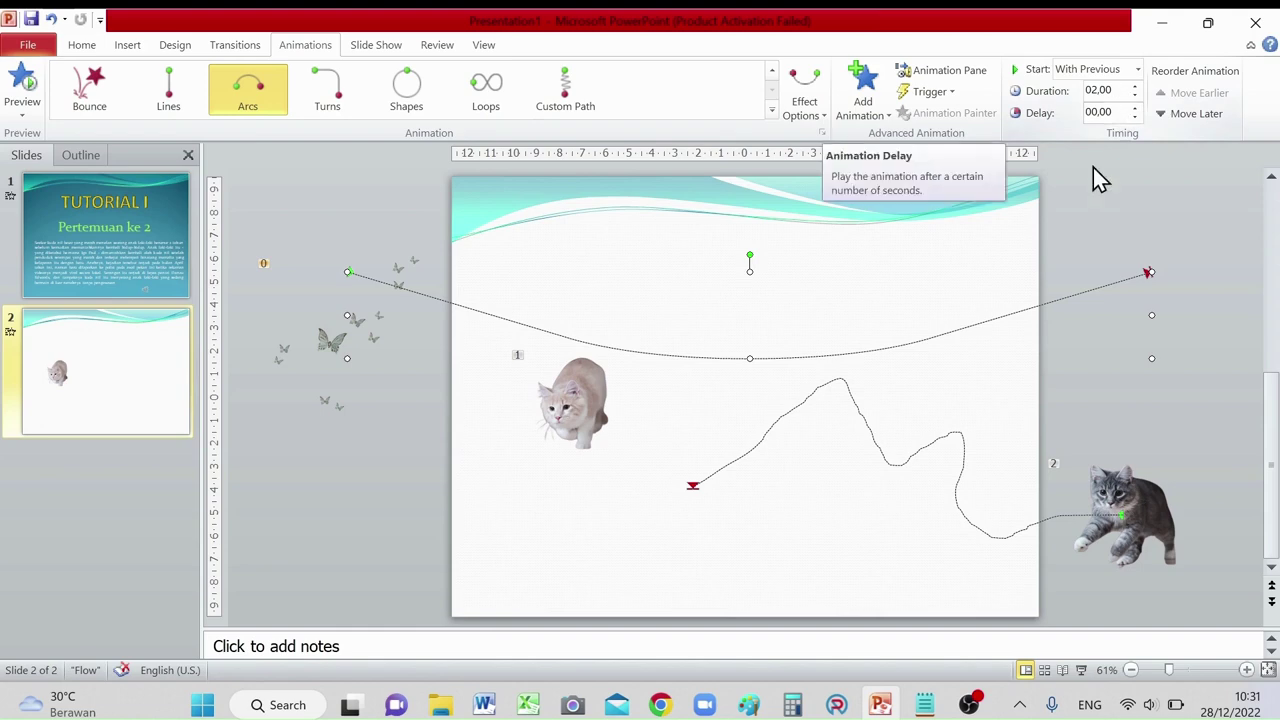
{"action": "left_click", "coordinate": [1137, 86]}
{"action": "left_click", "coordinate": [1137, 86]}
{"action": "left_click", "coordinate": [1137, 86]}
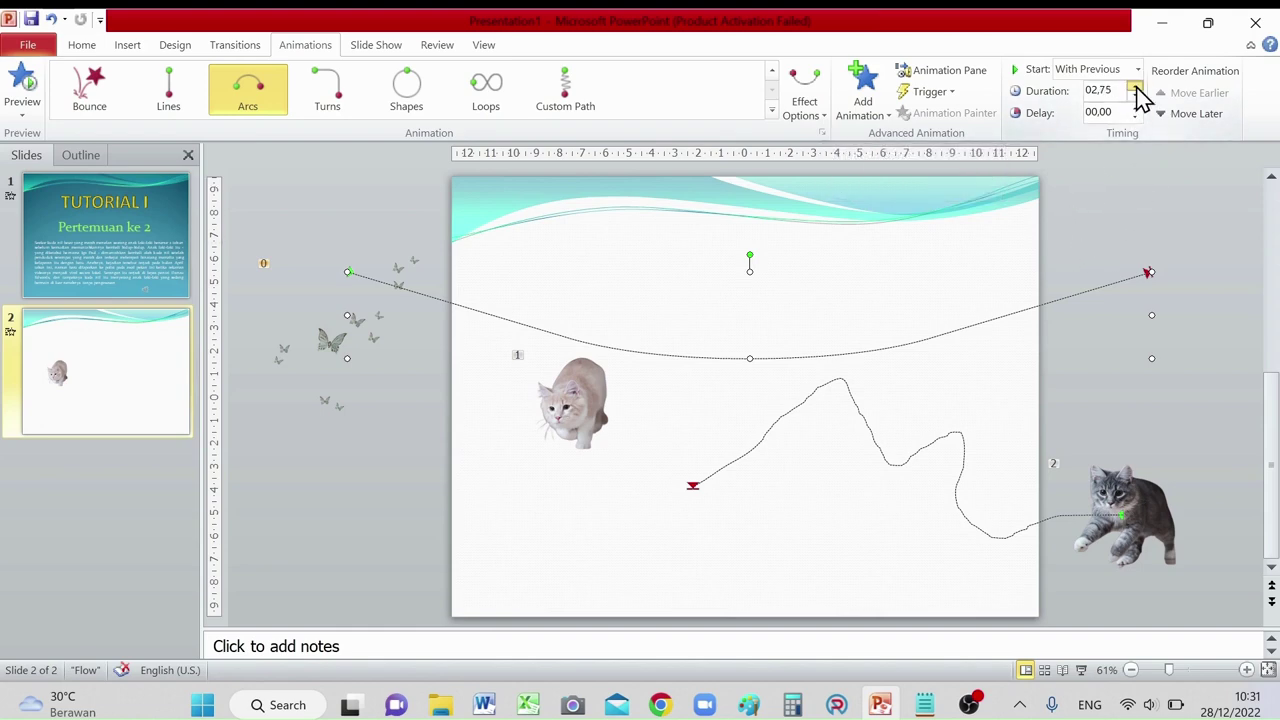
{"action": "left_click", "coordinate": [1137, 86]}
{"action": "left_click", "coordinate": [1137, 86]}
{"action": "left_click", "coordinate": [1137, 86]}
{"action": "left_click", "coordinate": [1137, 86]}
{"action": "left_click", "coordinate": [1137, 86]}
Step: Set the white cat's Bounce exit to 03,00 duration, starting With Previous
{"action": "left_click", "coordinate": [518, 356]}
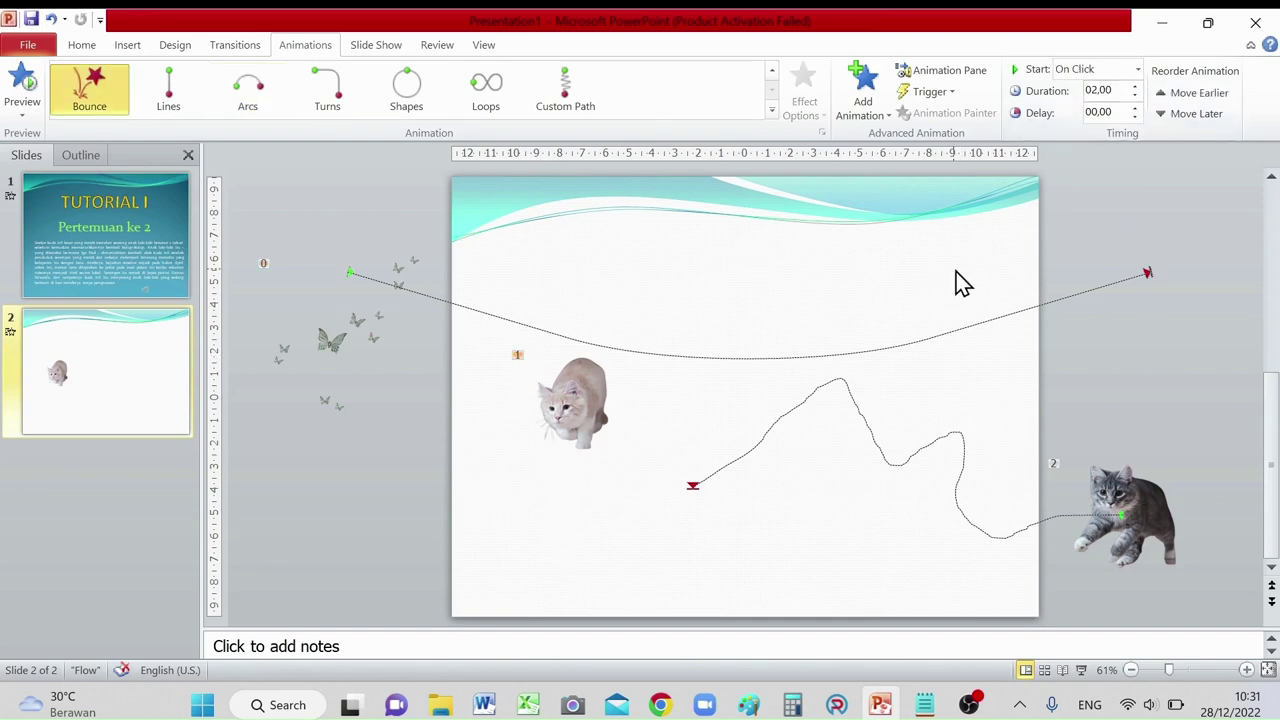
{"action": "left_click", "coordinate": [1138, 88]}
{"action": "left_click", "coordinate": [1138, 88]}
{"action": "left_click", "coordinate": [1138, 88]}
{"action": "left_click", "coordinate": [1138, 88]}
{"action": "left_click", "coordinate": [1138, 88]}
{"action": "left_click", "coordinate": [1138, 97]}
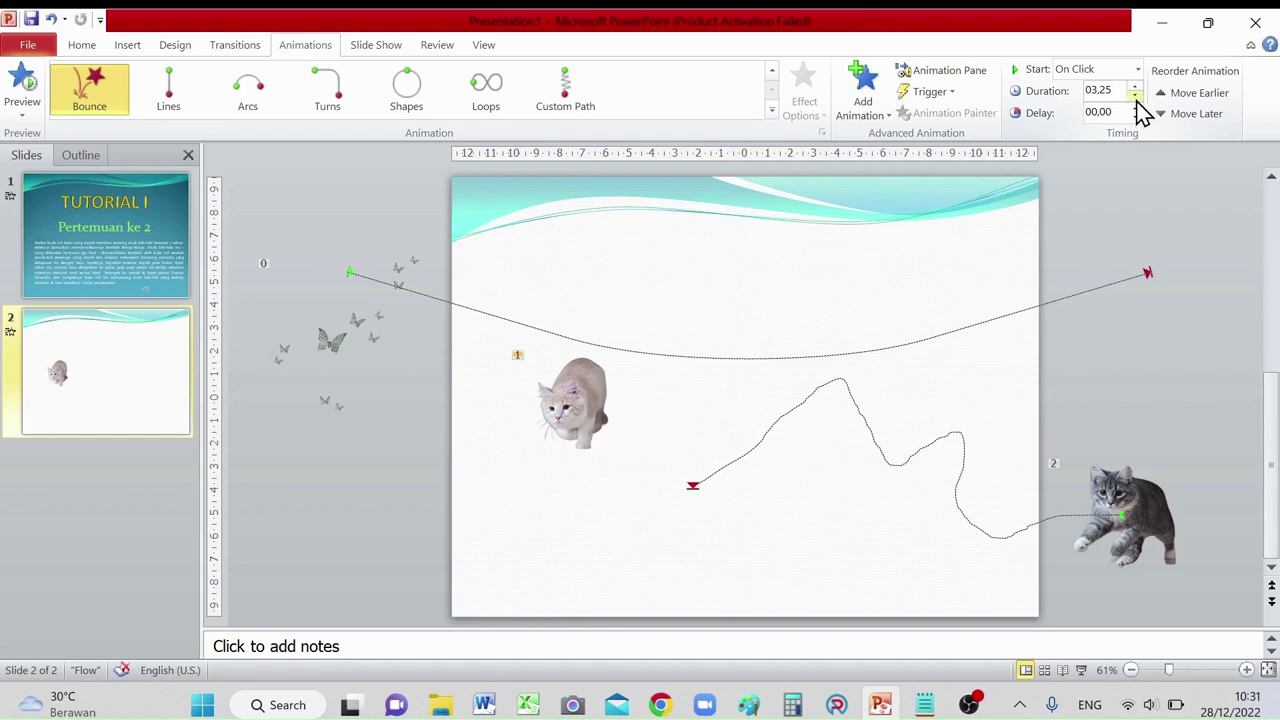
{"action": "left_click", "coordinate": [1136, 98]}
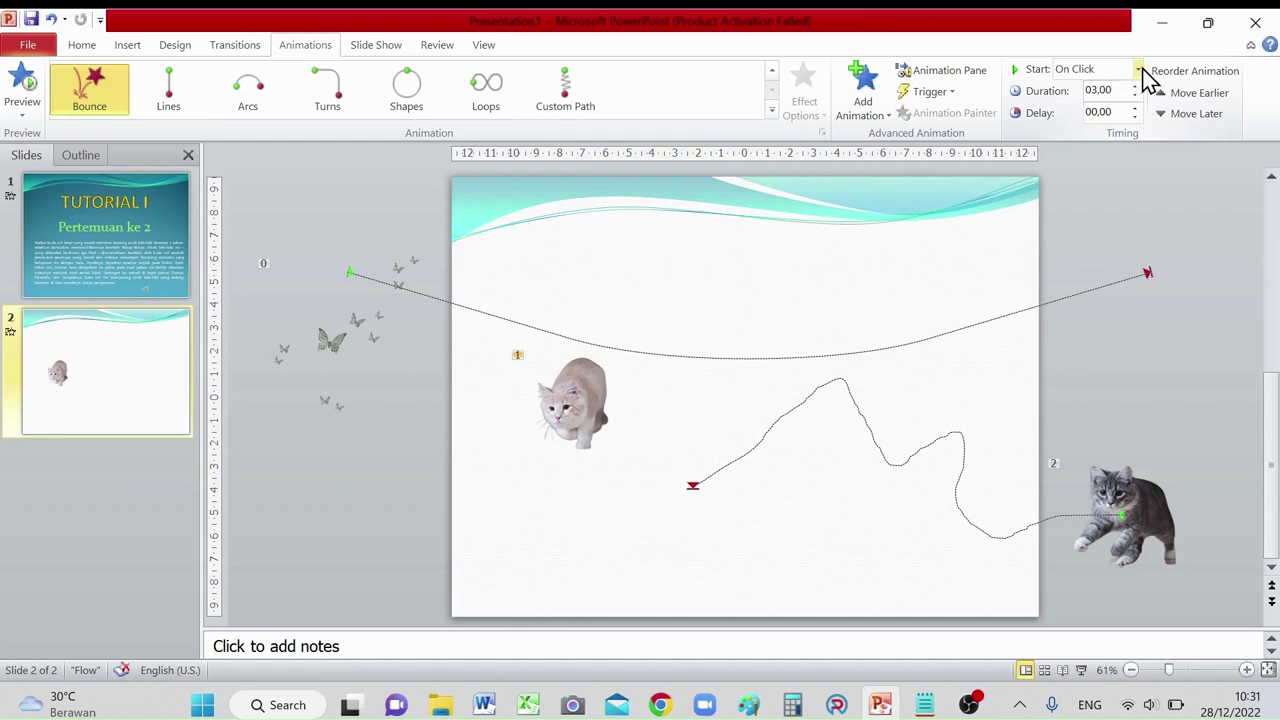
{"action": "left_click", "coordinate": [1139, 70]}
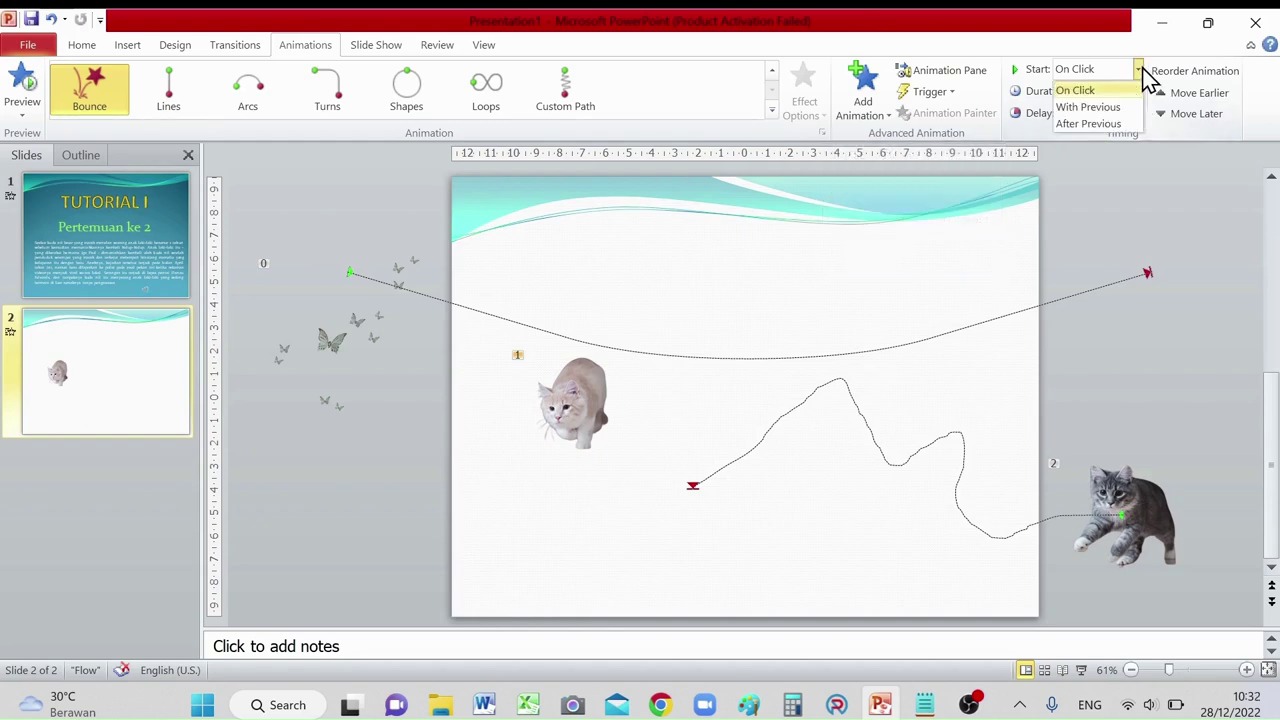
{"action": "left_click", "coordinate": [1113, 108]}
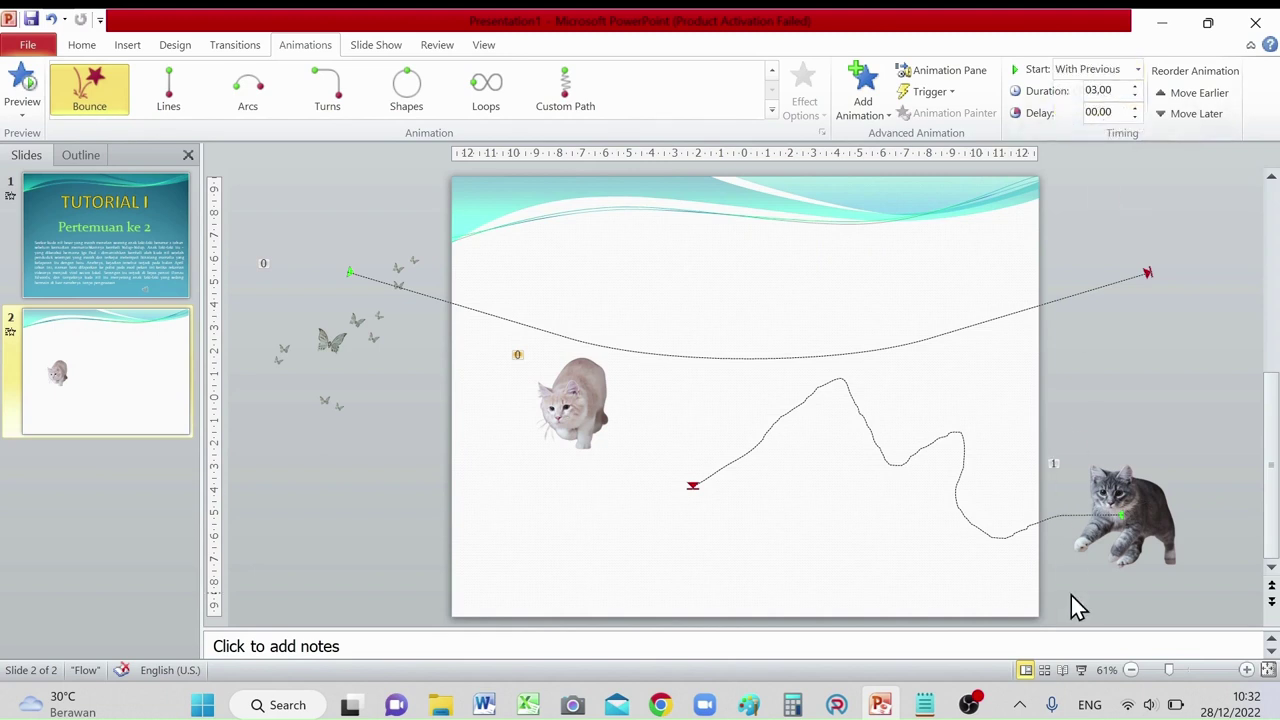
Step: Select the grey cat's custom path animation and raise its duration to 04,00
{"action": "left_click", "coordinate": [1055, 464]}
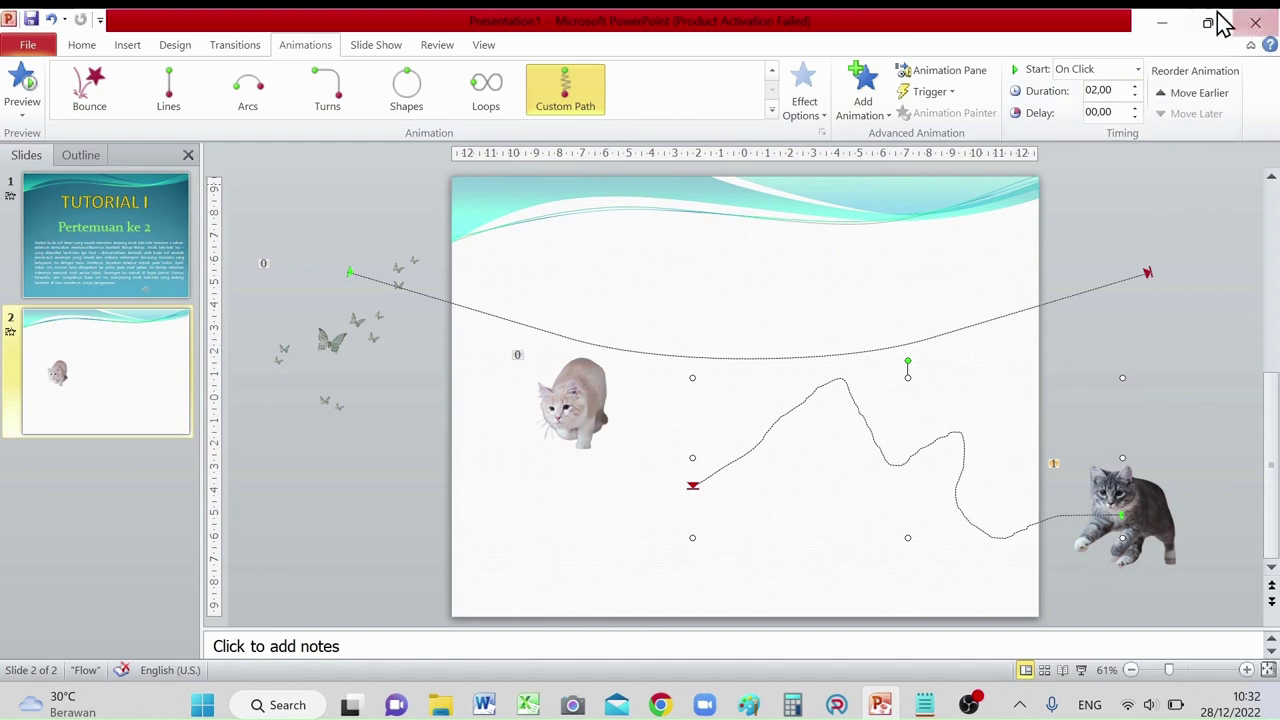
{"action": "left_click", "coordinate": [1135, 86]}
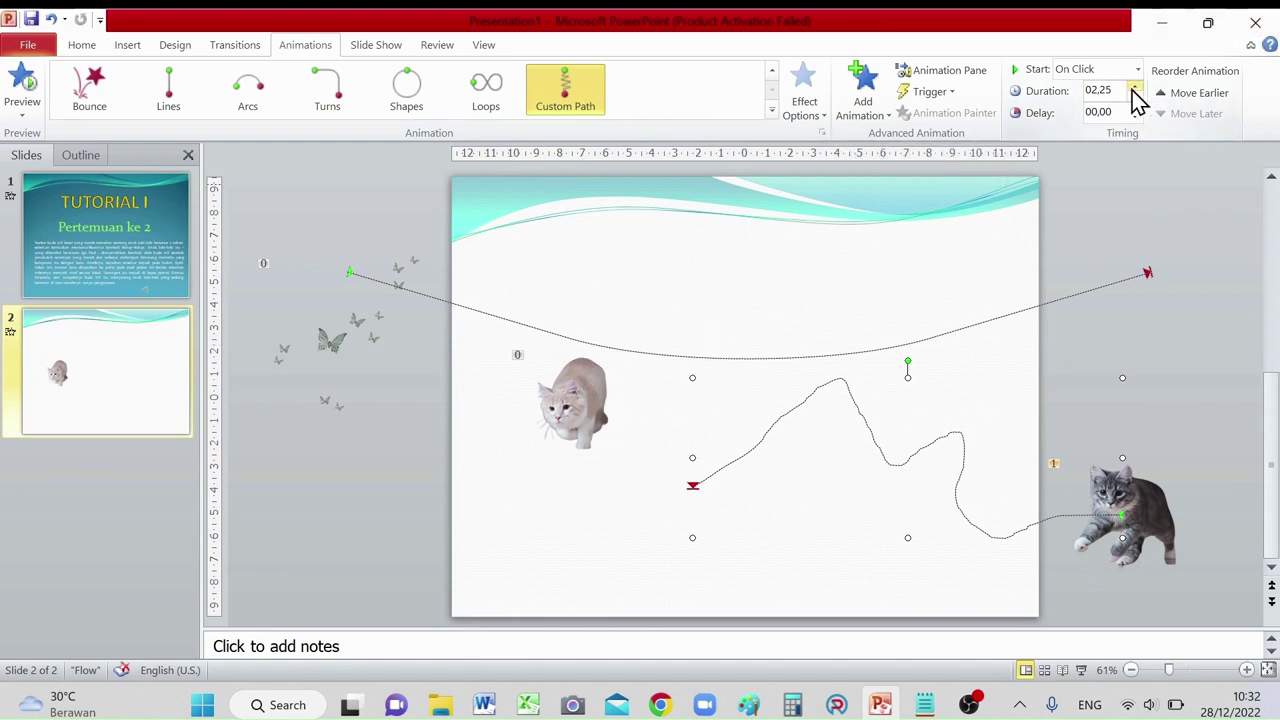
{"action": "left_click", "coordinate": [1135, 86]}
{"action": "left_click", "coordinate": [1135, 86]}
{"action": "left_click", "coordinate": [1135, 86]}
{"action": "left_click", "coordinate": [1135, 86]}
{"action": "left_click", "coordinate": [1135, 86]}
{"action": "left_click", "coordinate": [1135, 86]}
{"action": "left_click", "coordinate": [1135, 86]}
Step: Make the cat's path start With Previous, preview the slide's animations, then deselect
{"action": "left_click", "coordinate": [1139, 70]}
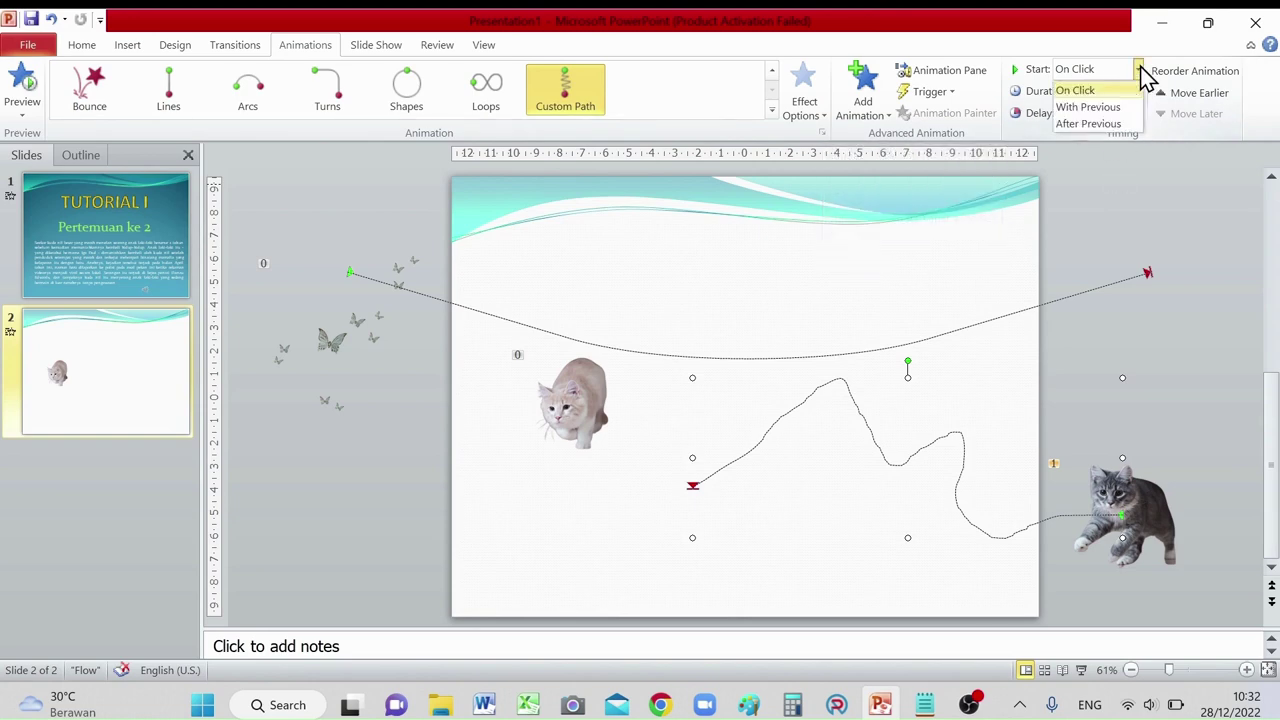
{"action": "left_click", "coordinate": [1088, 107]}
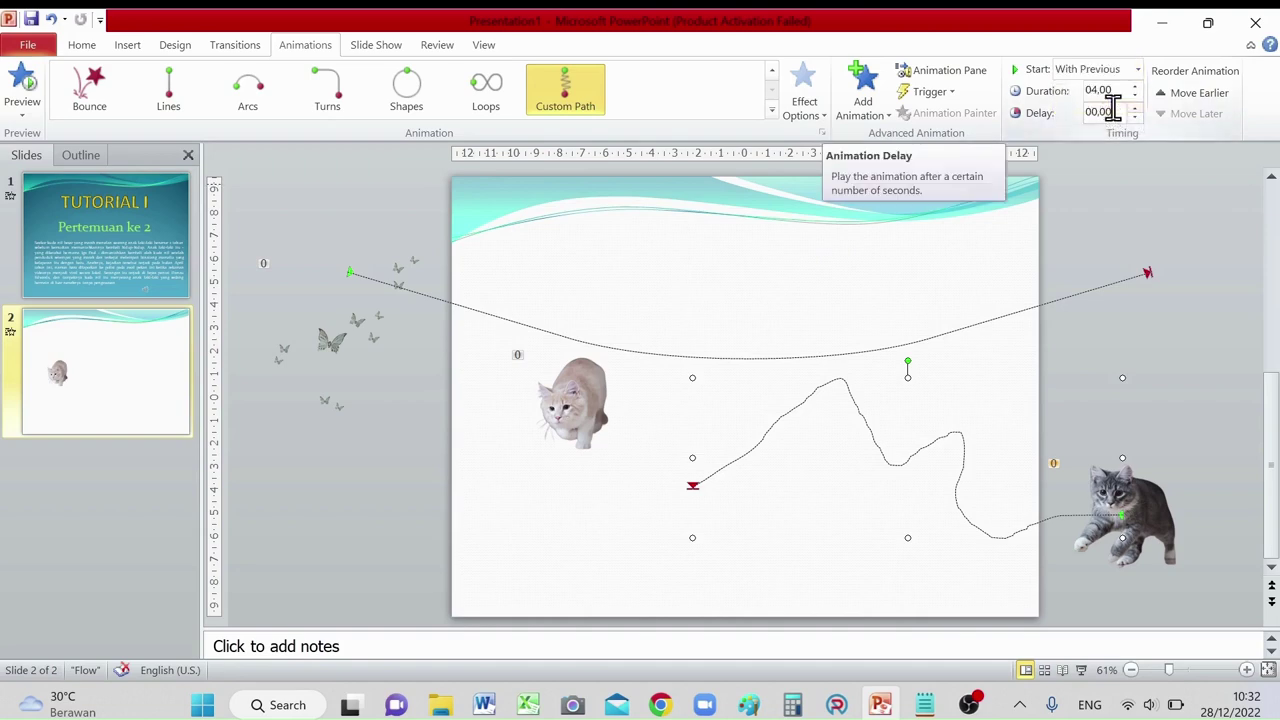
{"action": "left_click", "coordinate": [30, 86]}
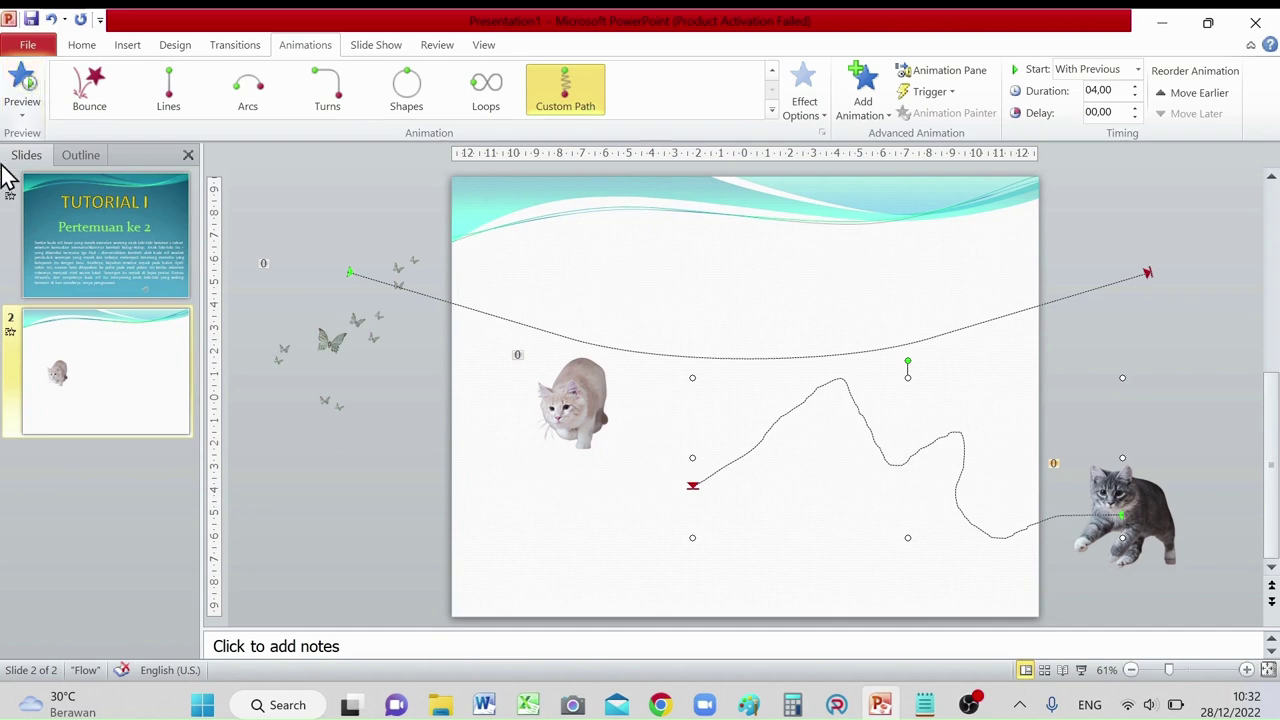
{"action": "left_click", "coordinate": [607, 270]}
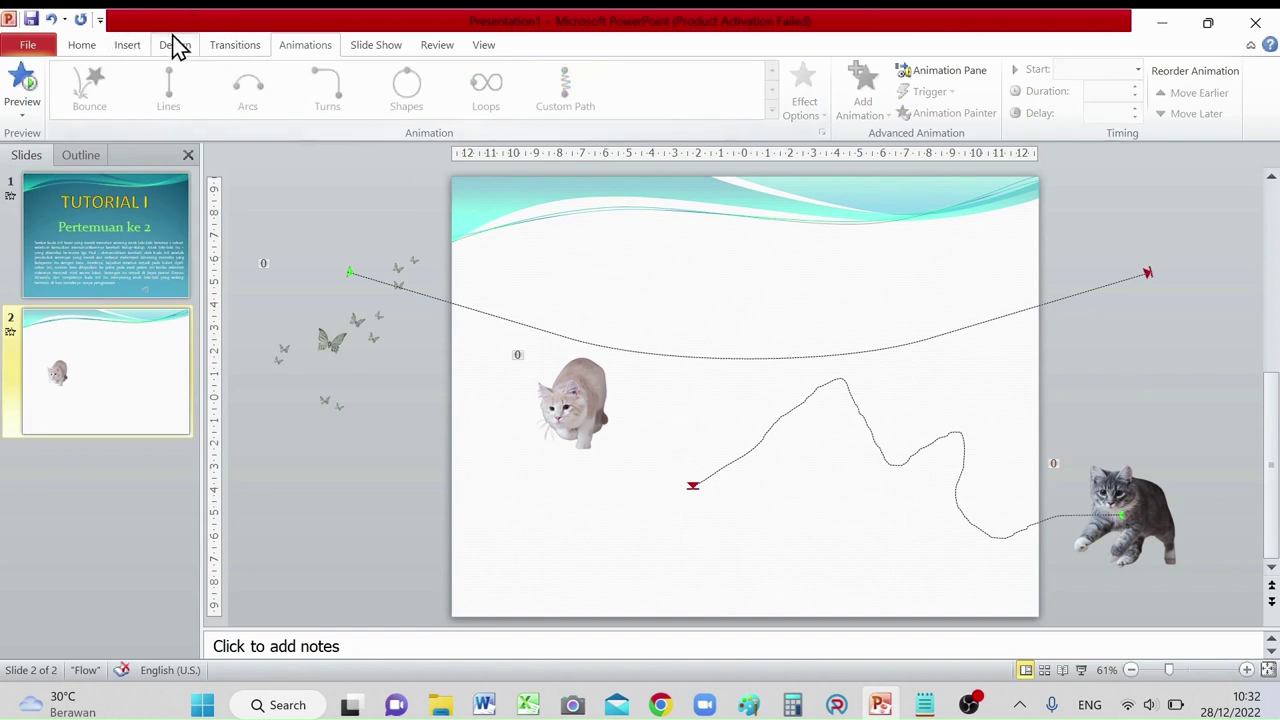
Step: Record a 3-second sound with Insert > Audio > Record Audio and add it to slide 2
{"action": "left_click", "coordinate": [128, 45]}
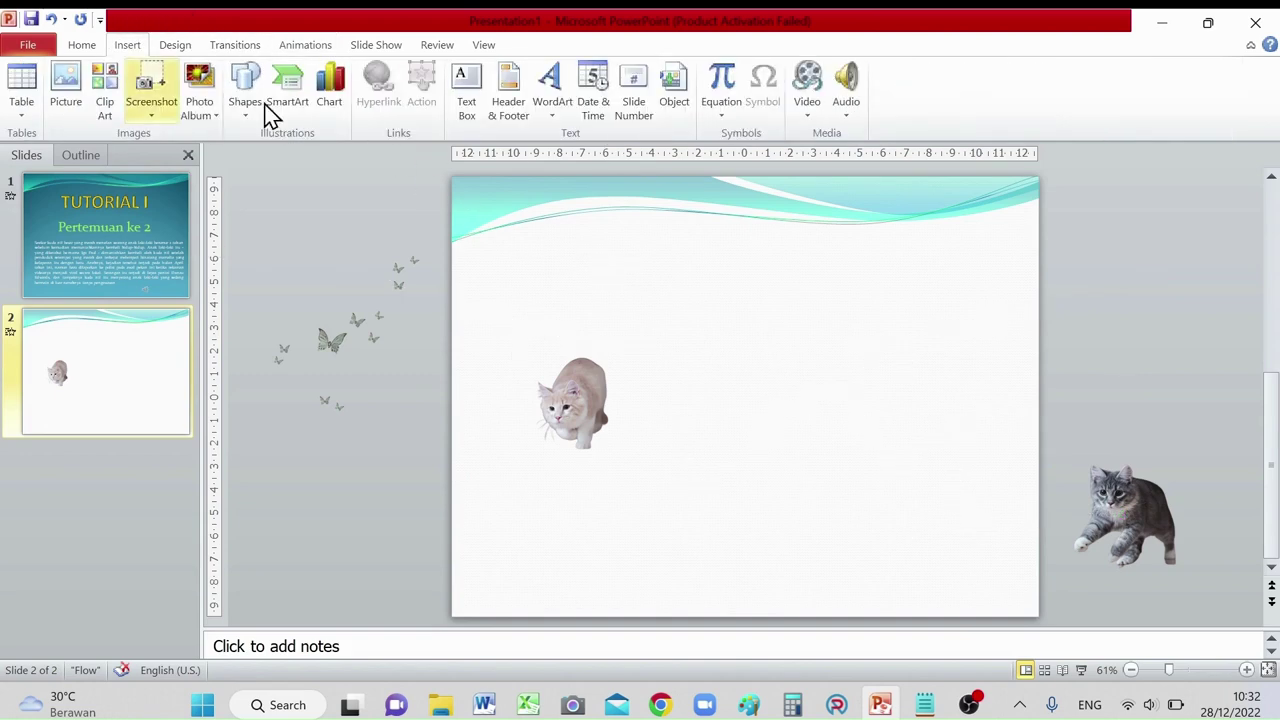
{"action": "left_click", "coordinate": [846, 116]}
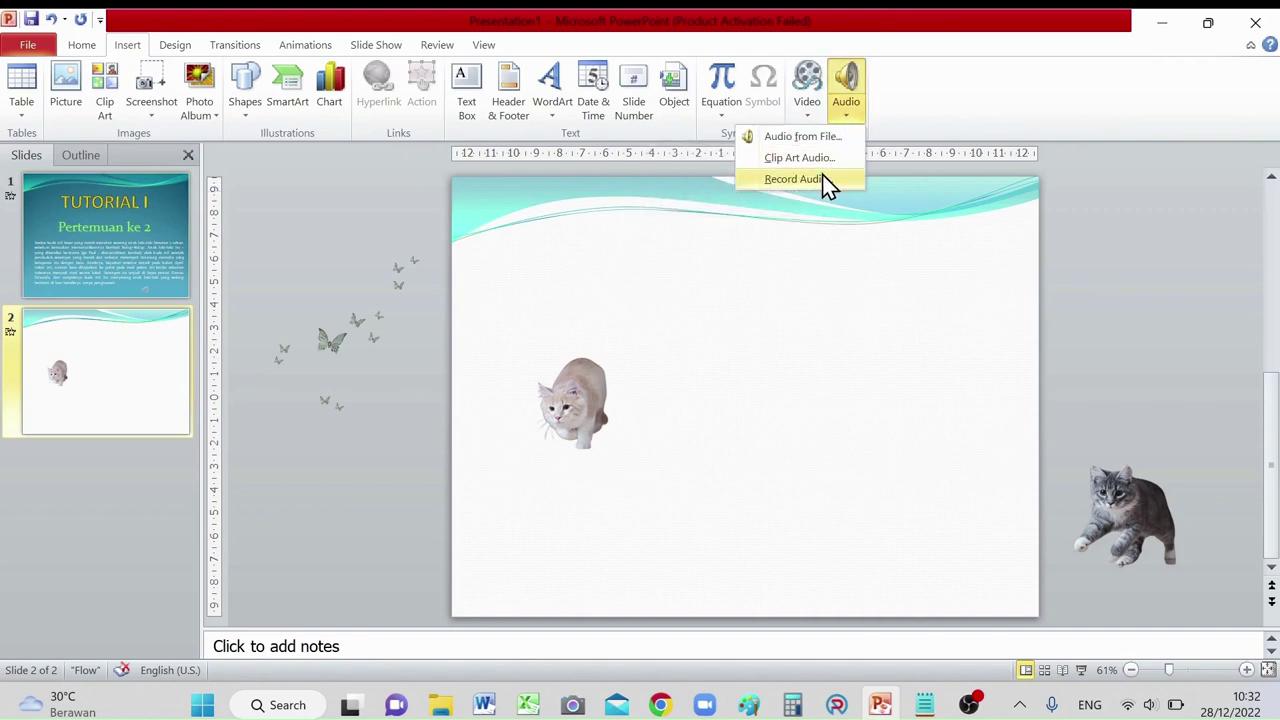
{"action": "left_click", "coordinate": [795, 179]}
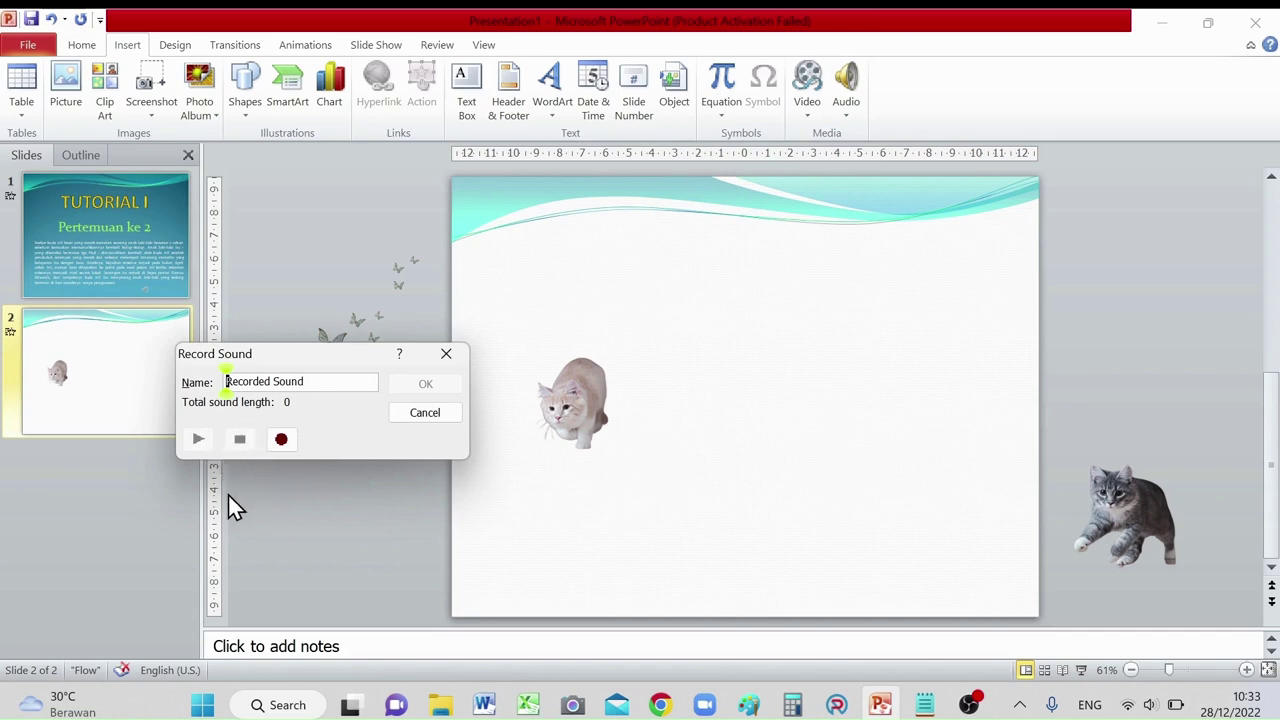
{"action": "left_click", "coordinate": [282, 441]}
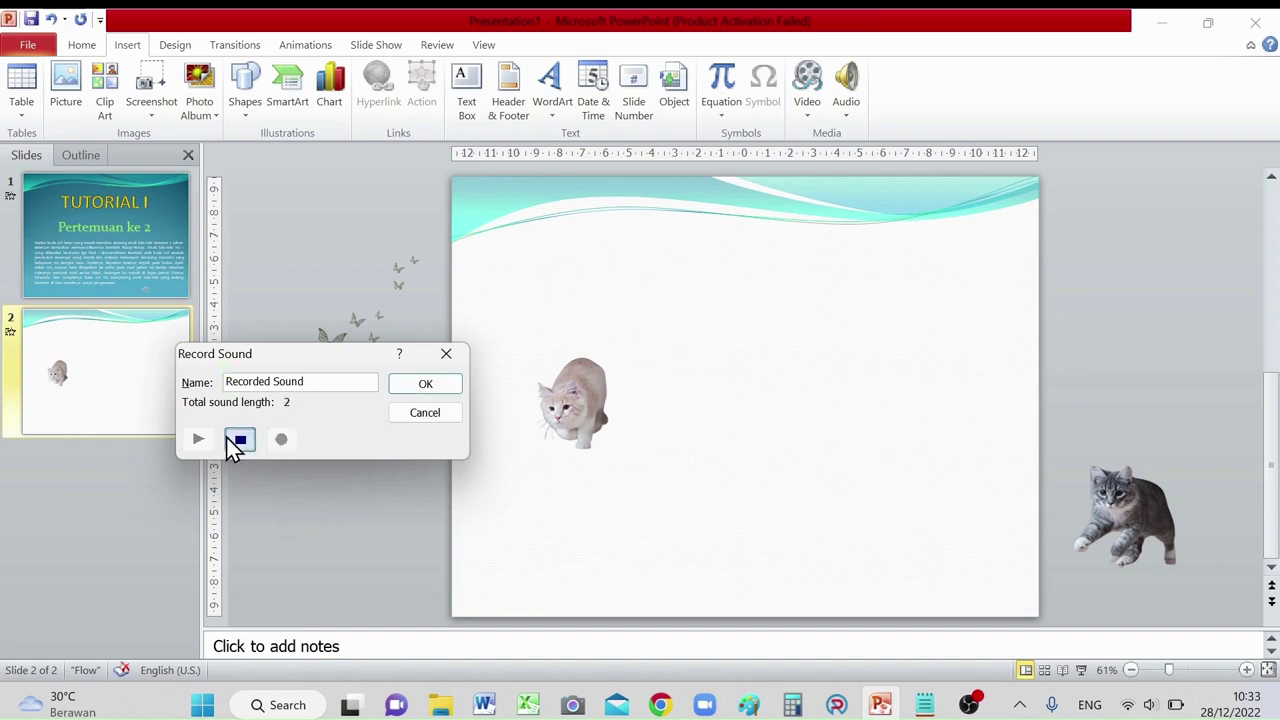
{"action": "left_click", "coordinate": [236, 441]}
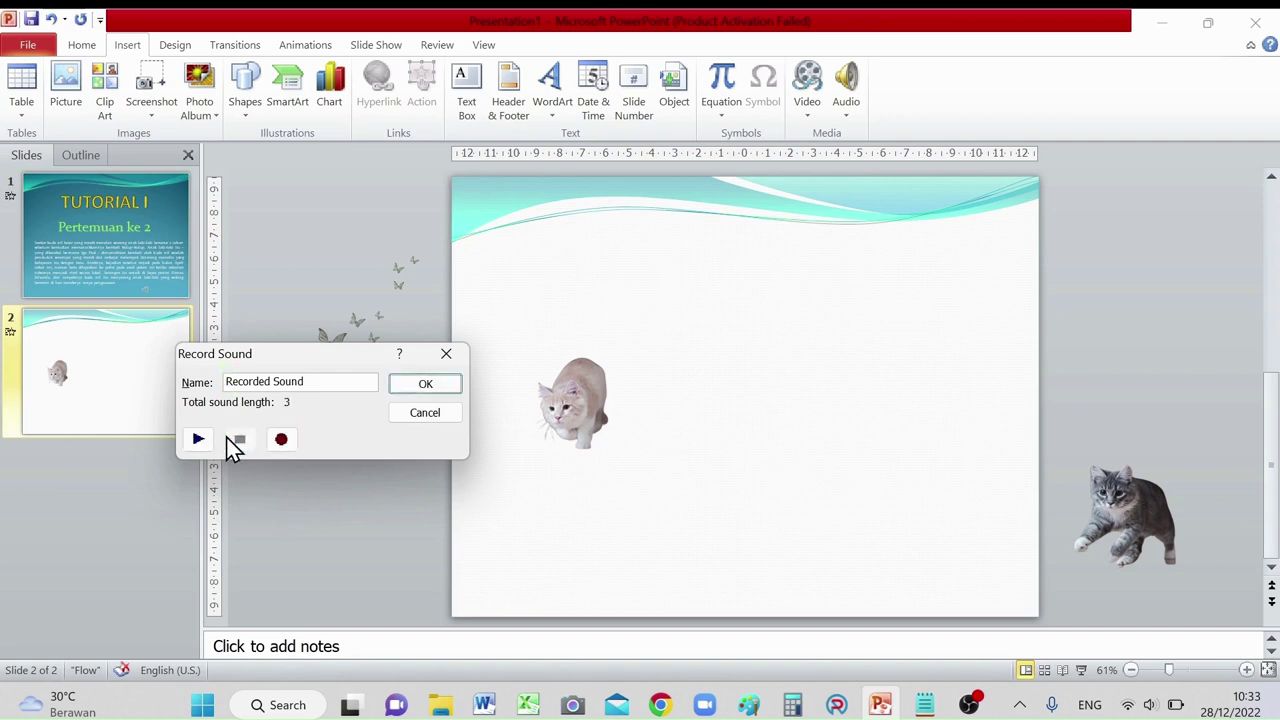
{"action": "left_click", "coordinate": [425, 385]}
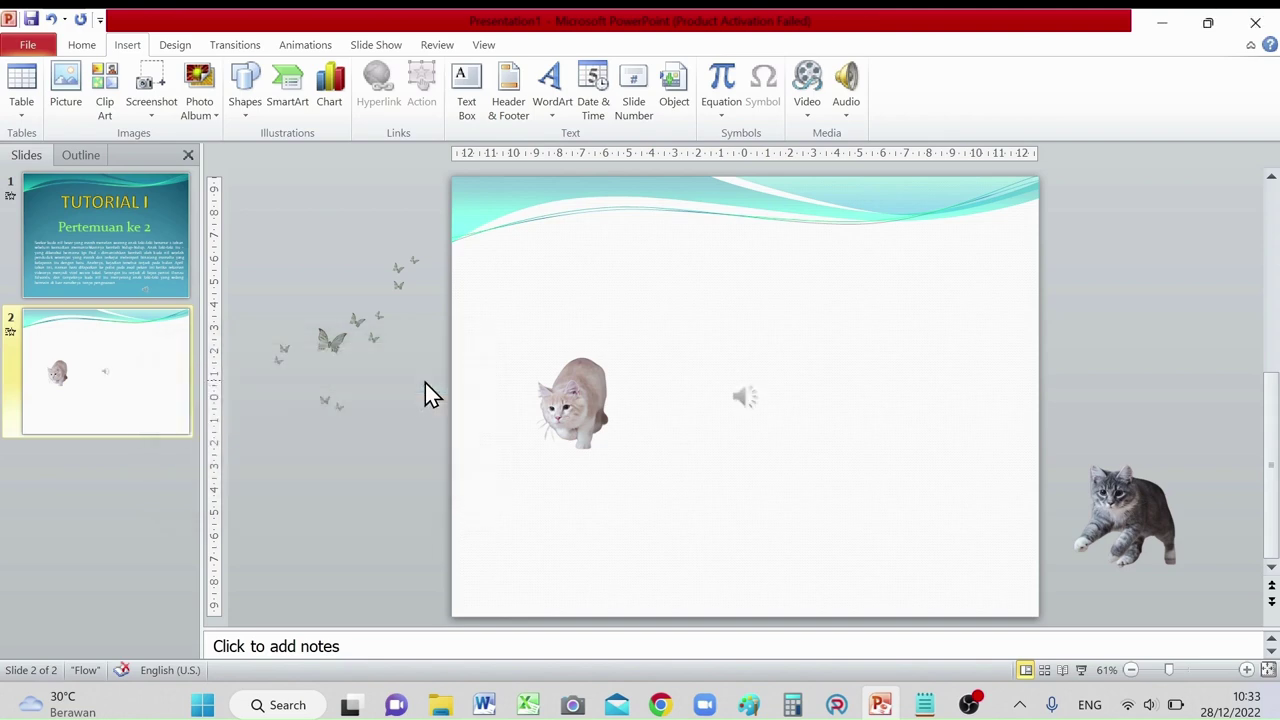
Step: Move the sound icon down toward the slide's bottom, play it and raise its volume
{"action": "left_click", "coordinate": [738, 395]}
{"action": "left_click_drag", "start_coordinate": [778, 458], "coordinate": [768, 540]}
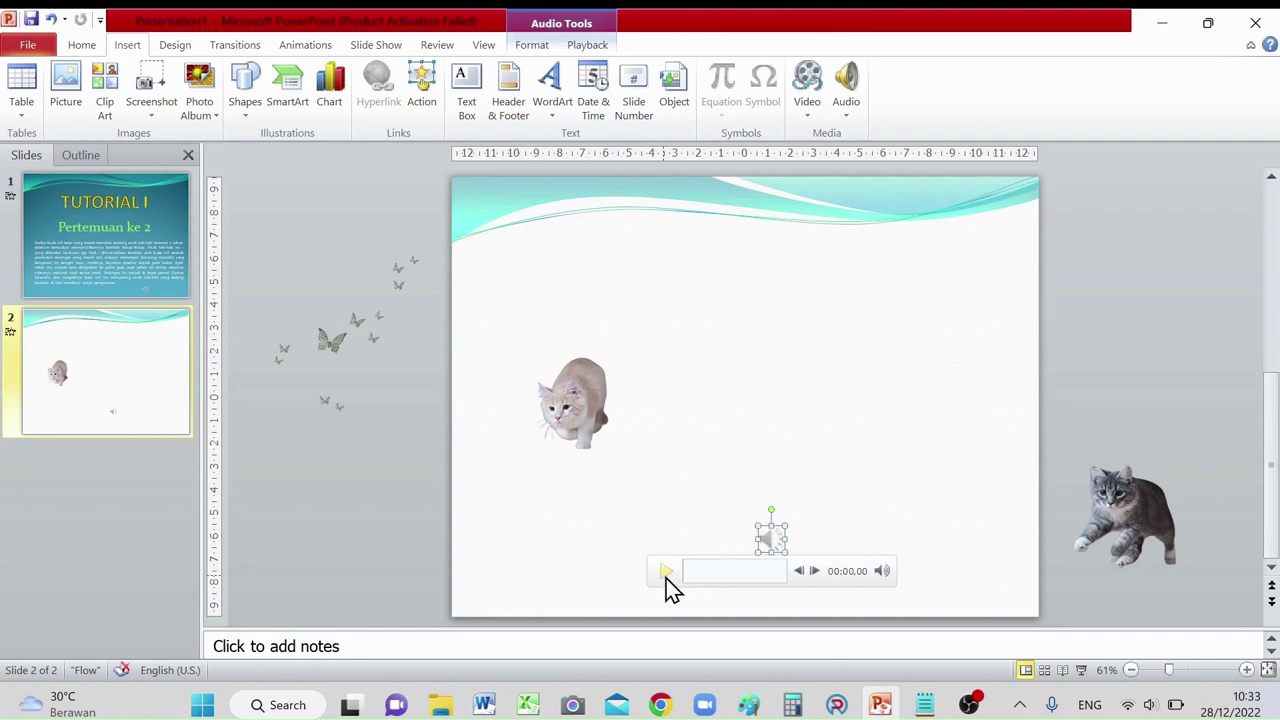
{"action": "left_click", "coordinate": [666, 572]}
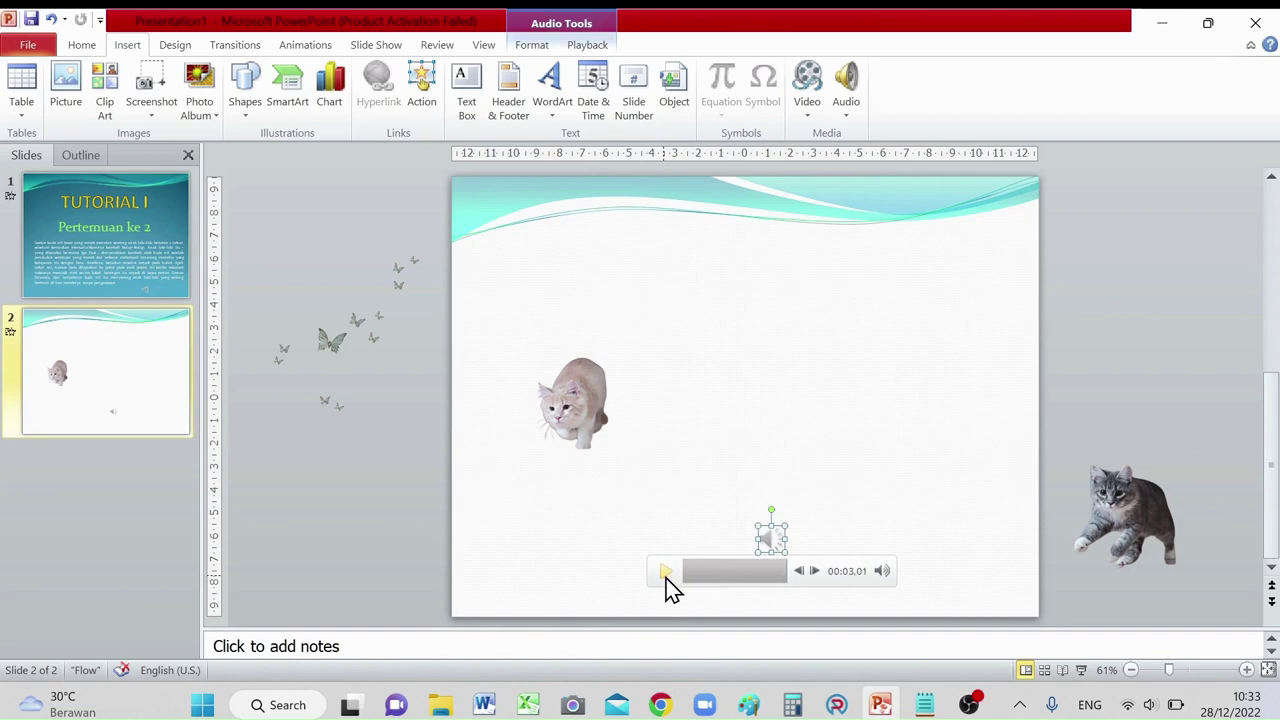
{"action": "left_click", "coordinate": [883, 572]}
Step: Set the sound to start Automatically and tick Hide During Show
{"action": "left_click", "coordinate": [590, 46]}
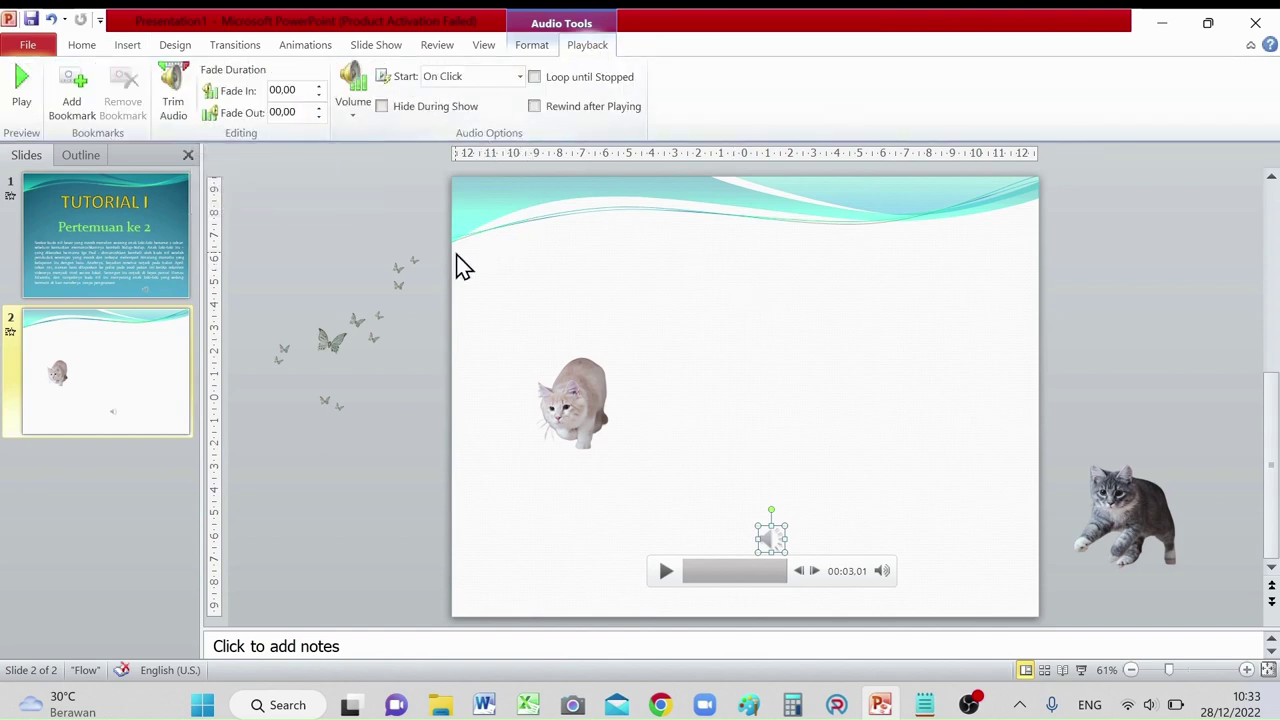
{"action": "left_click", "coordinate": [521, 80]}
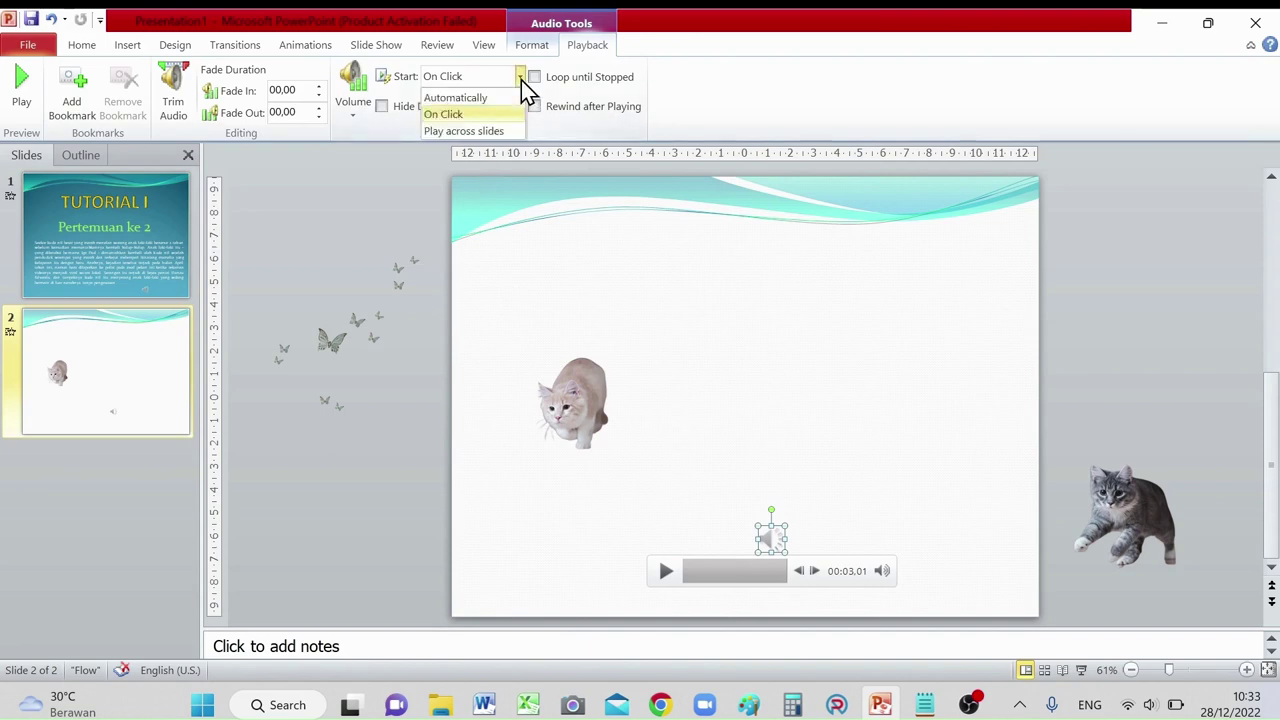
{"action": "left_click", "coordinate": [495, 98]}
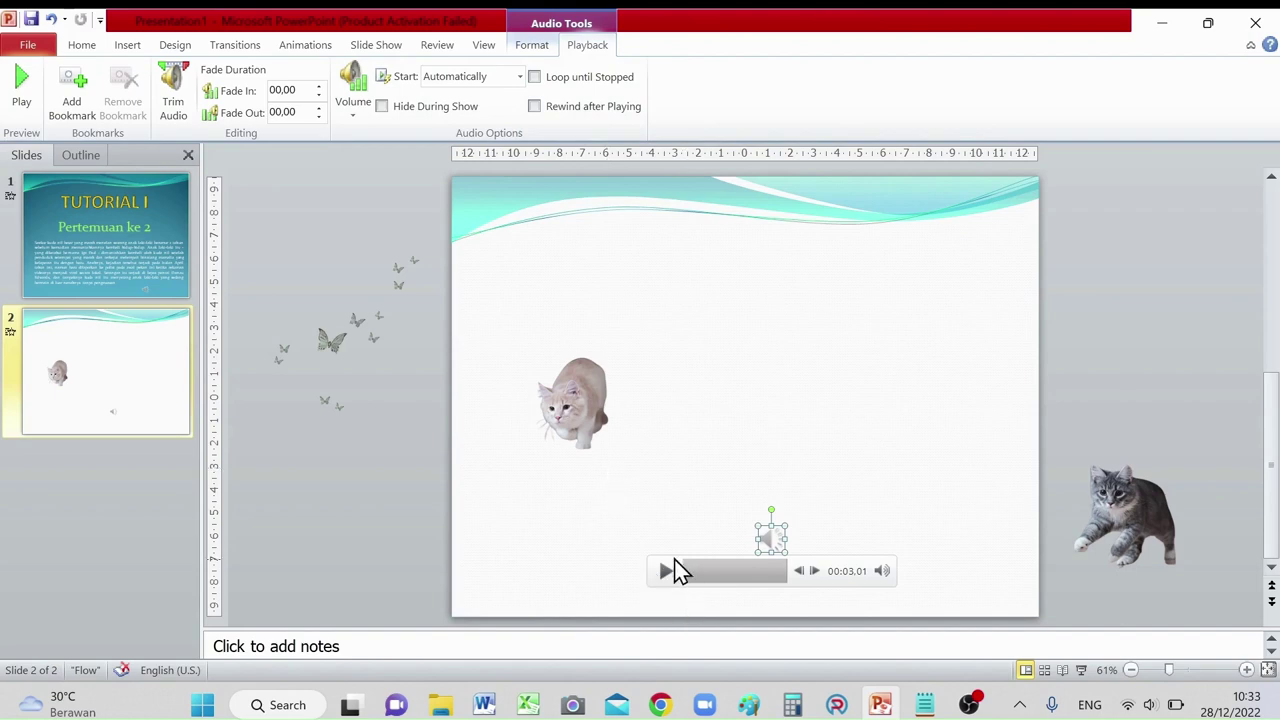
{"action": "left_click", "coordinate": [382, 108]}
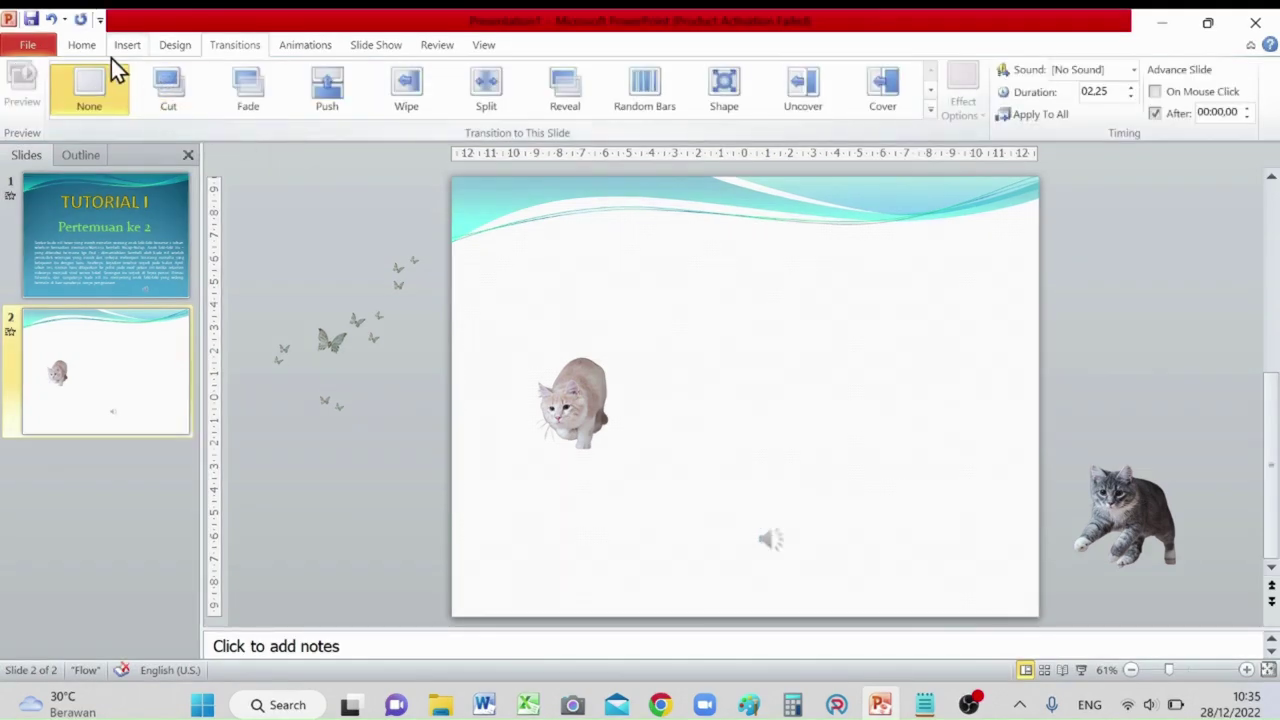
Step: Run the slide show from slide 2 and let it play to the end
{"action": "left_click", "coordinate": [1078, 676]}
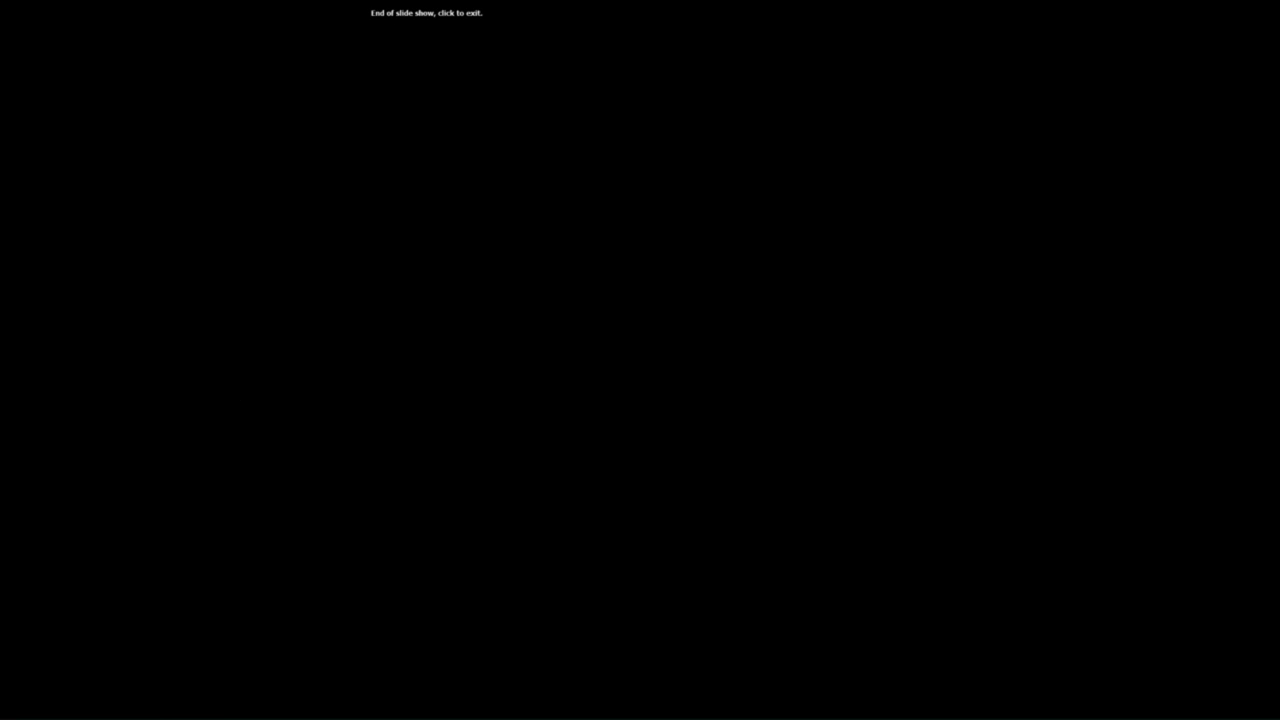
Step: Exit the finished slide show back to slide 2 in normal view
{"action": "left_click", "coordinate": [641, 372]}
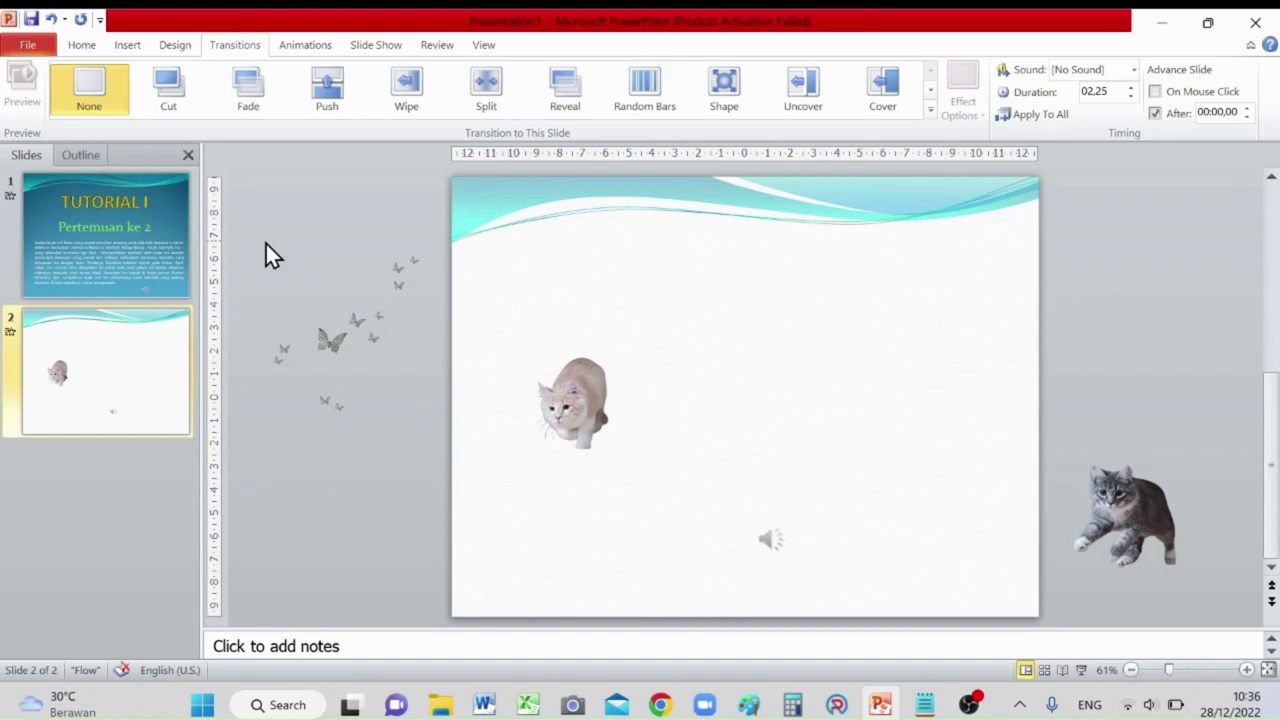
Step: Switch from the Insert ribbon to the Home ribbon's slide and text commands
{"action": "left_click", "coordinate": [131, 47]}
{"action": "left_click", "coordinate": [77, 47]}
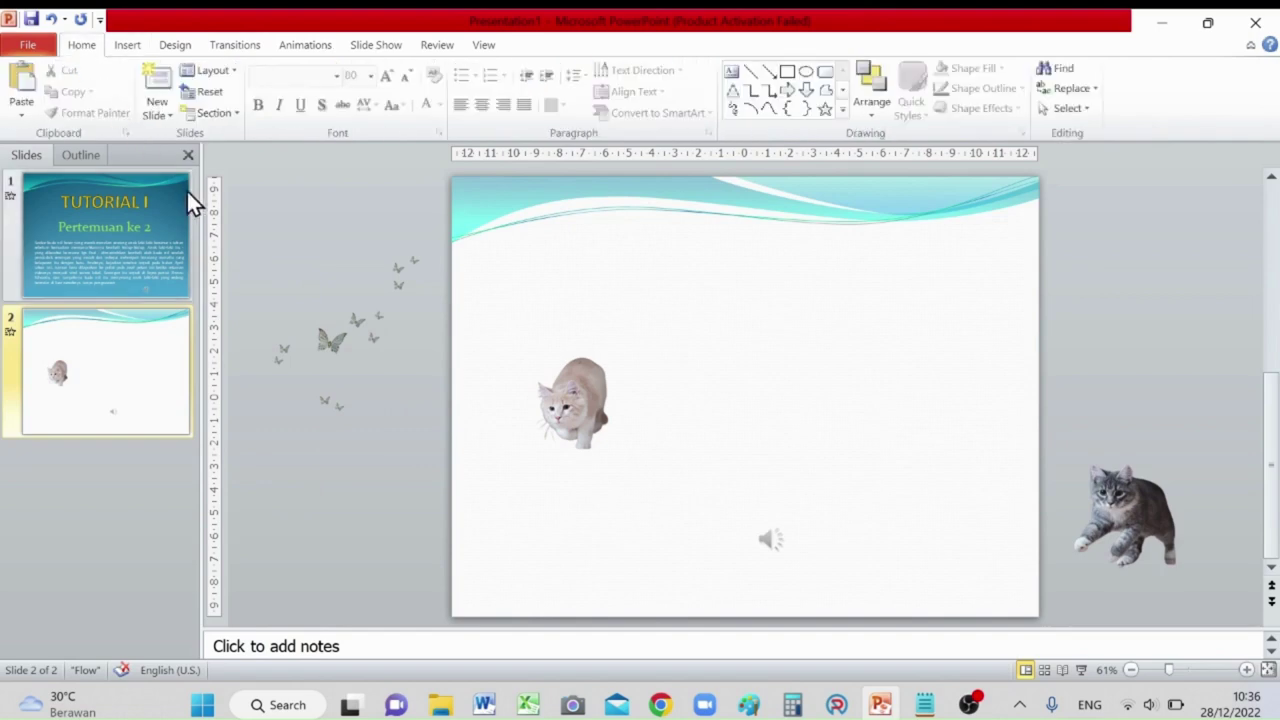
Step: Add a Blank layout slide 3 after slide 2 and select it
{"action": "left_click", "coordinate": [164, 116]}
{"action": "left_click", "coordinate": [75, 409]}
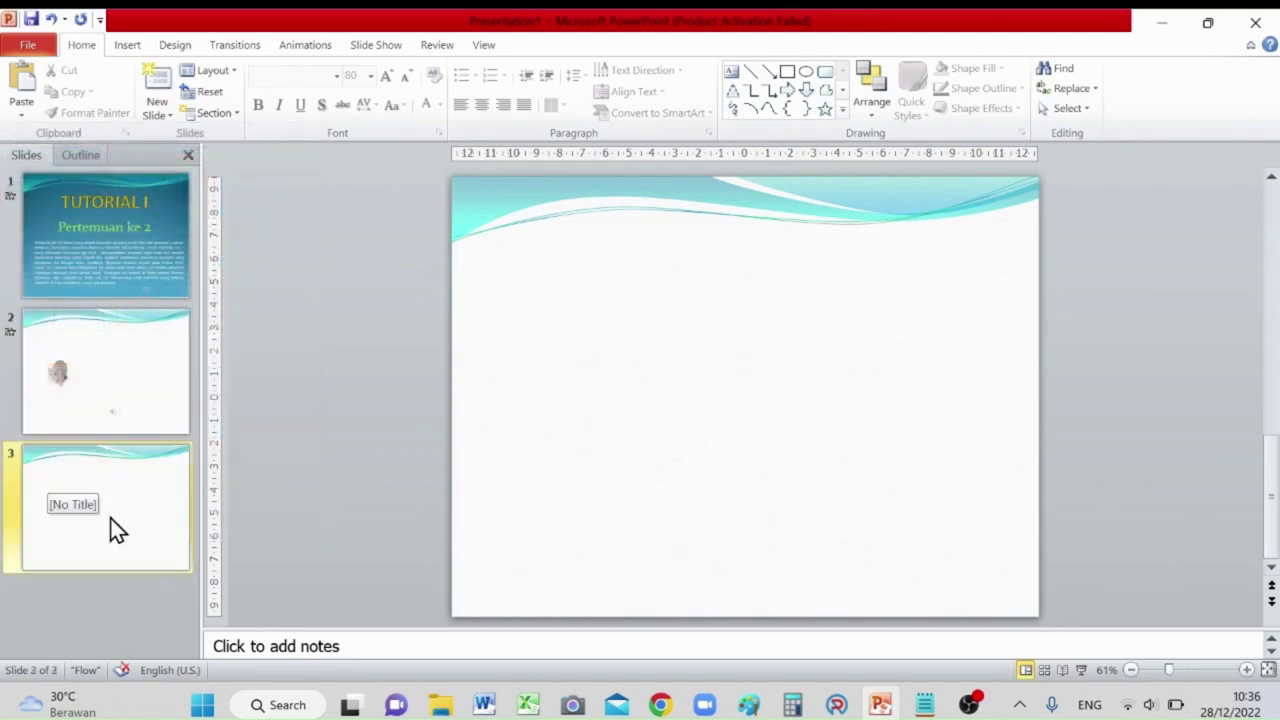
{"action": "left_click", "coordinate": [110, 518]}
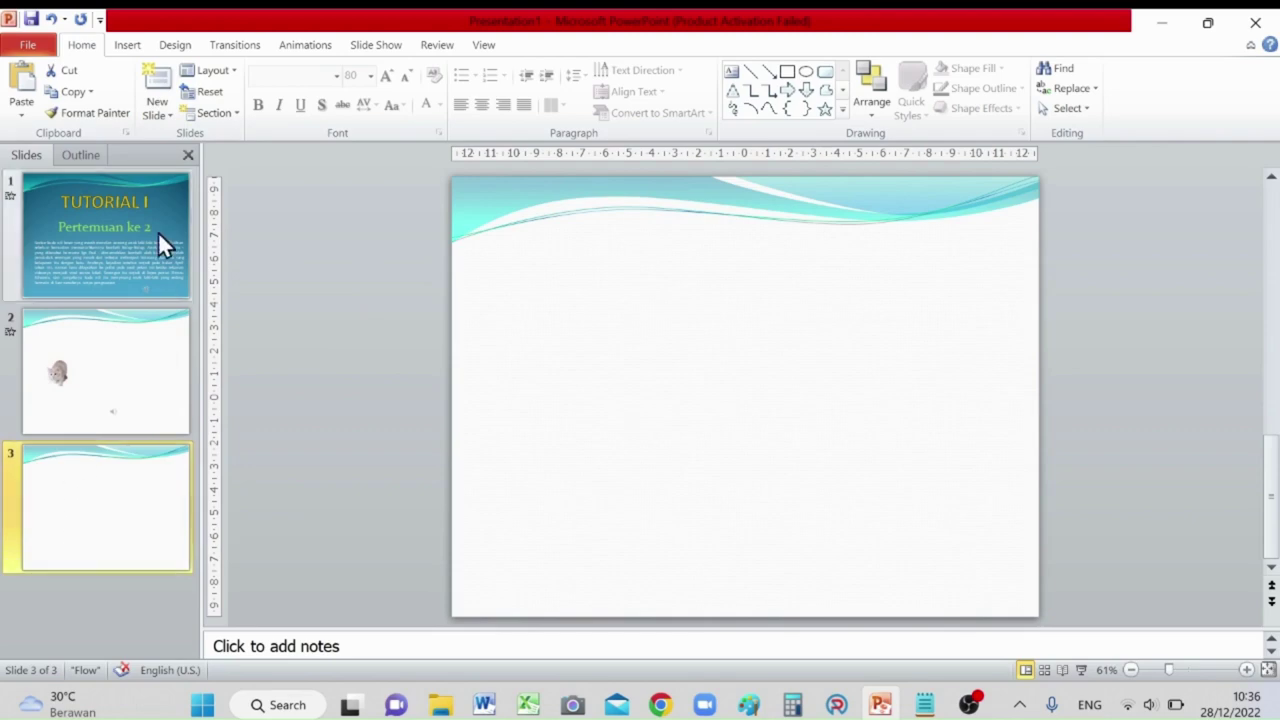
Step: Open the Clip Art Video browser from Insert > Video
{"action": "left_click", "coordinate": [124, 45]}
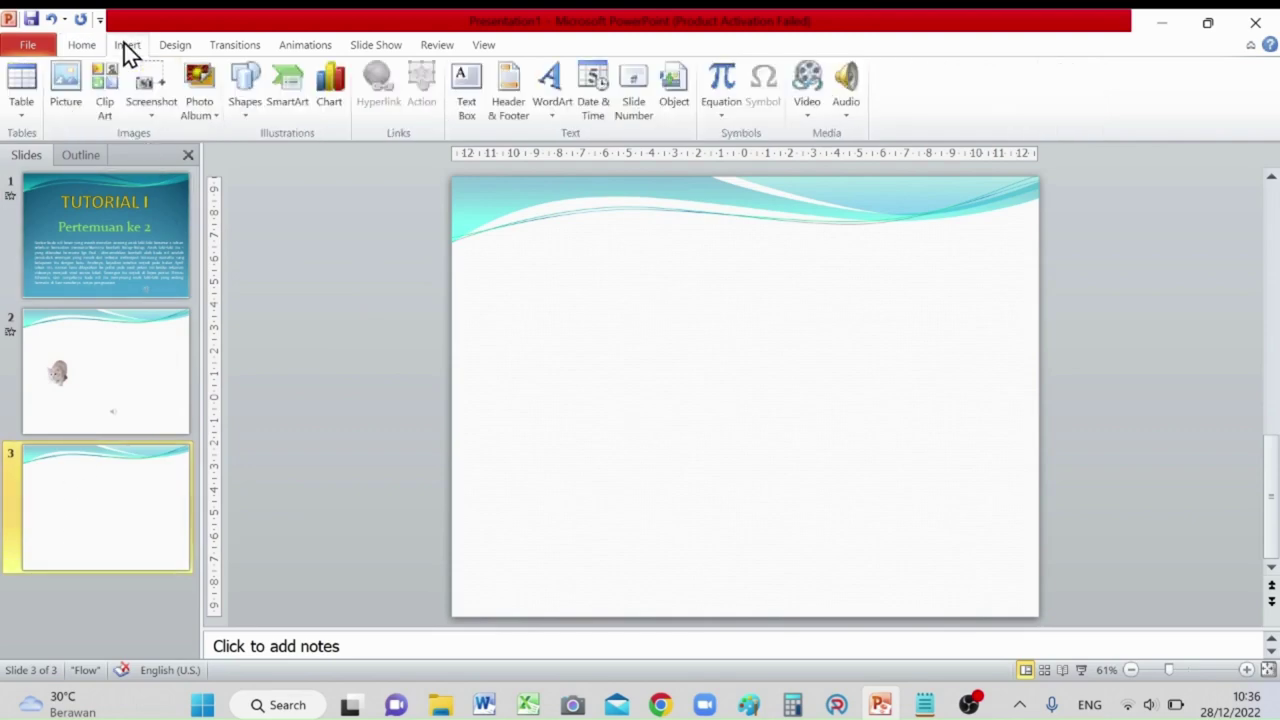
{"action": "left_click", "coordinate": [808, 118]}
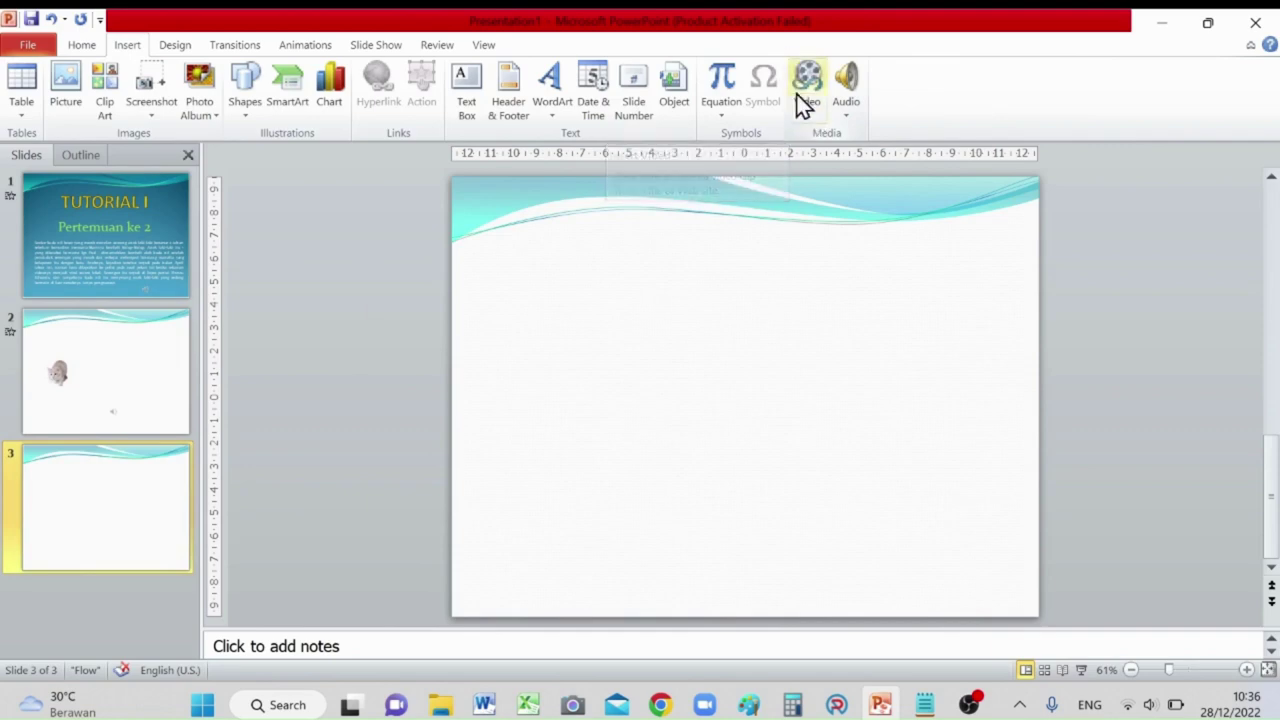
{"action": "left_click", "coordinate": [806, 122]}
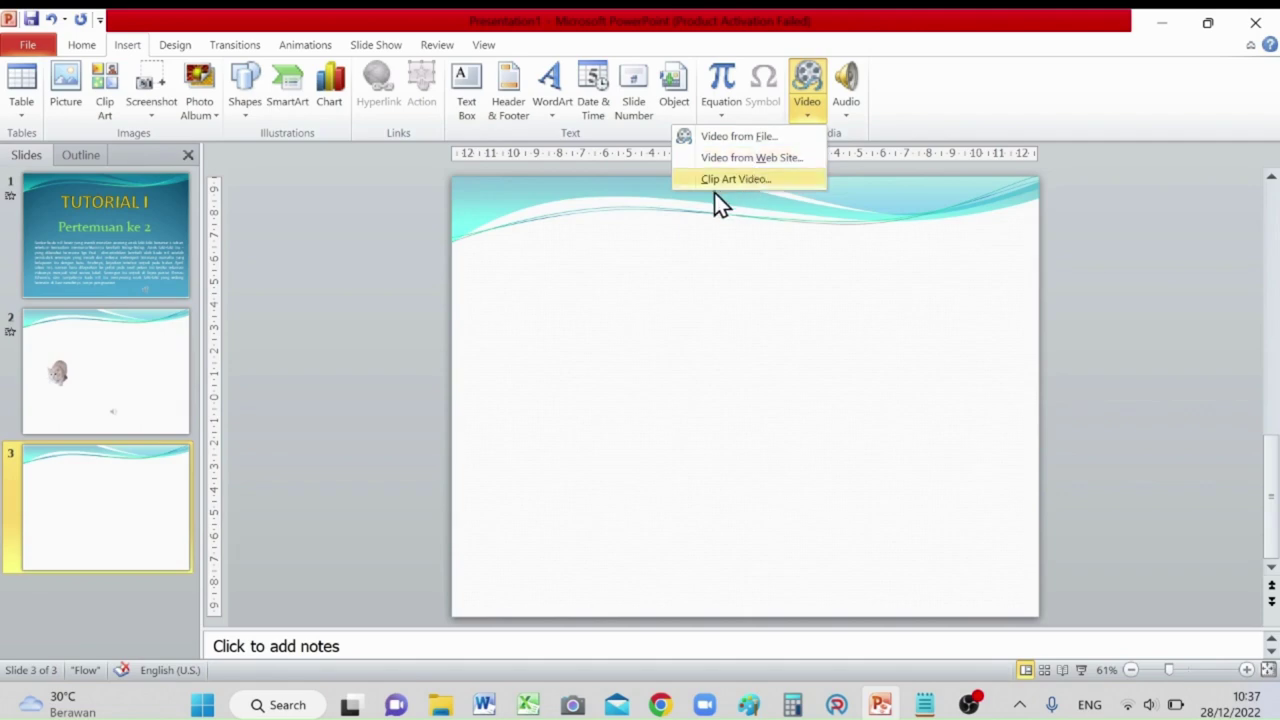
{"action": "left_click", "coordinate": [779, 183]}
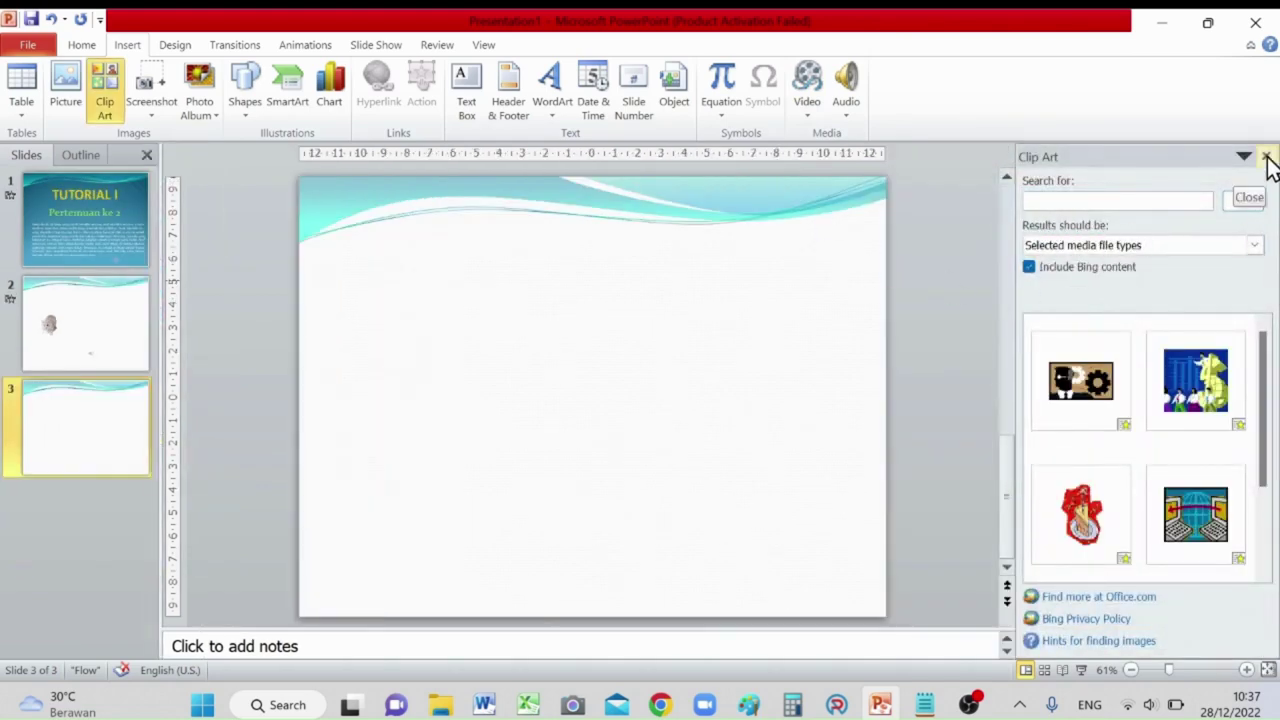
Step: Close the Clip Art pane and bring up Insert > Video > Video from File
{"action": "left_click", "coordinate": [1267, 158]}
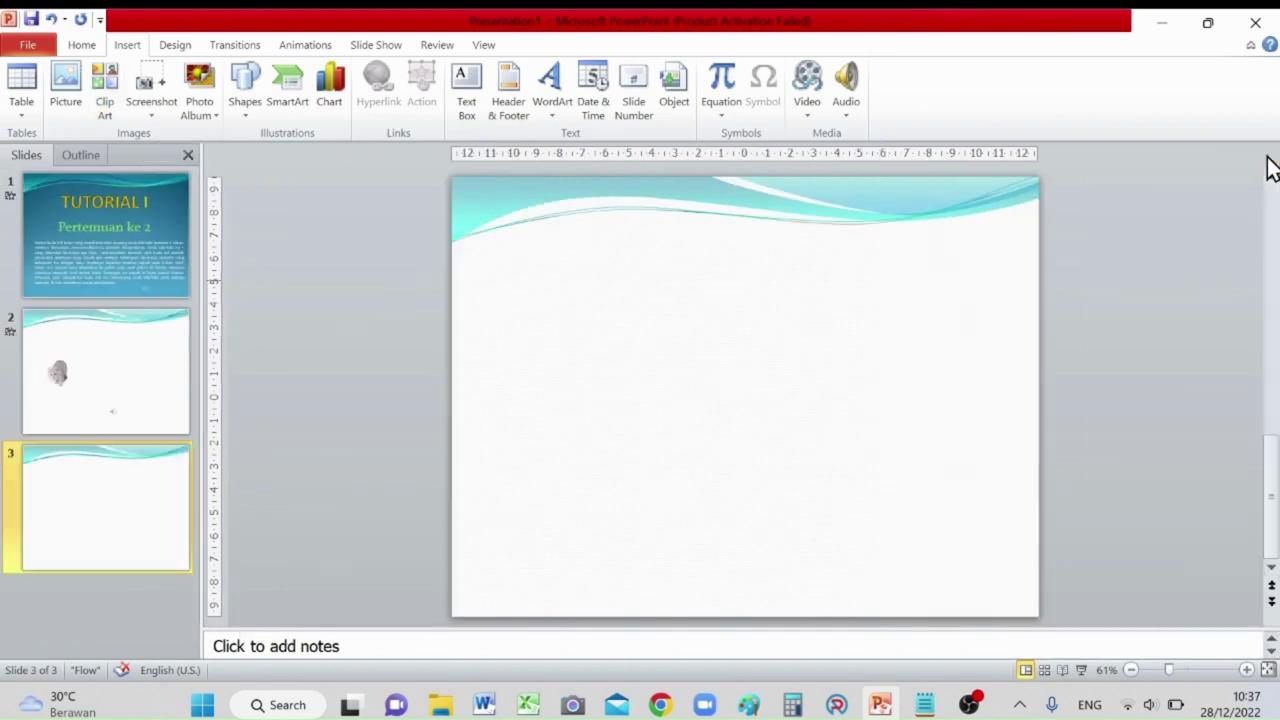
{"action": "left_click", "coordinate": [810, 119]}
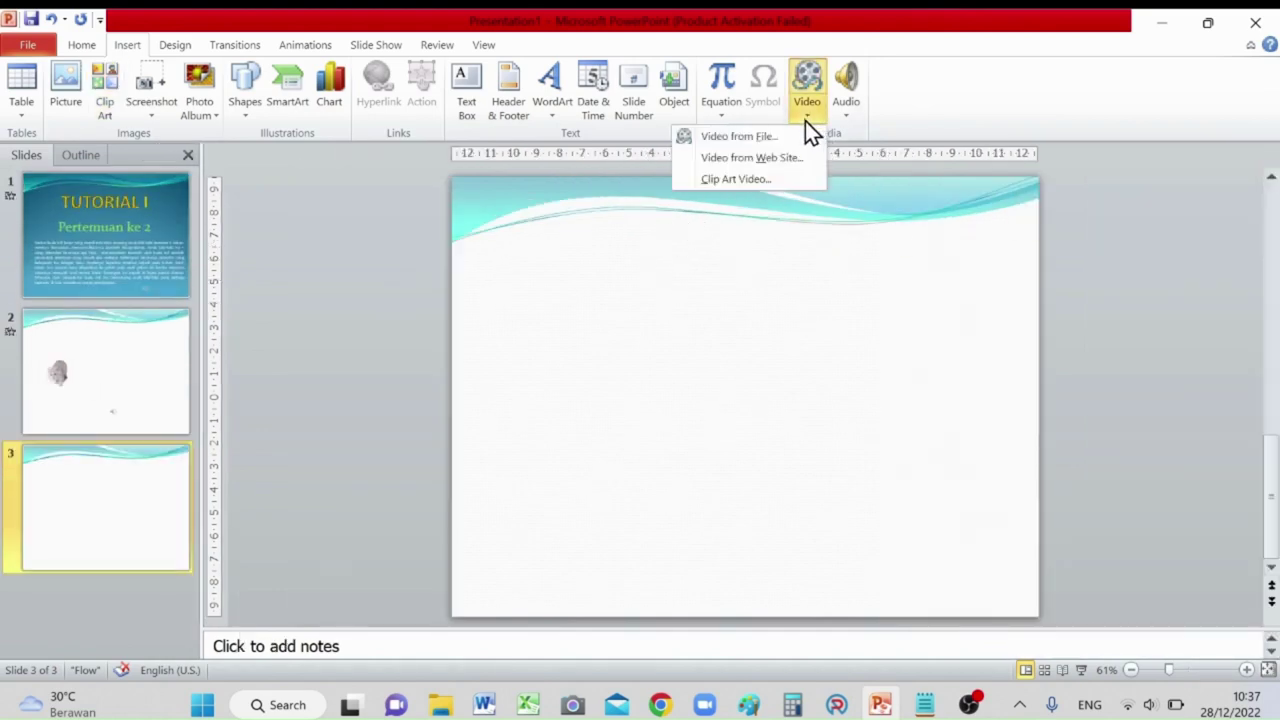
{"action": "left_click", "coordinate": [754, 141]}
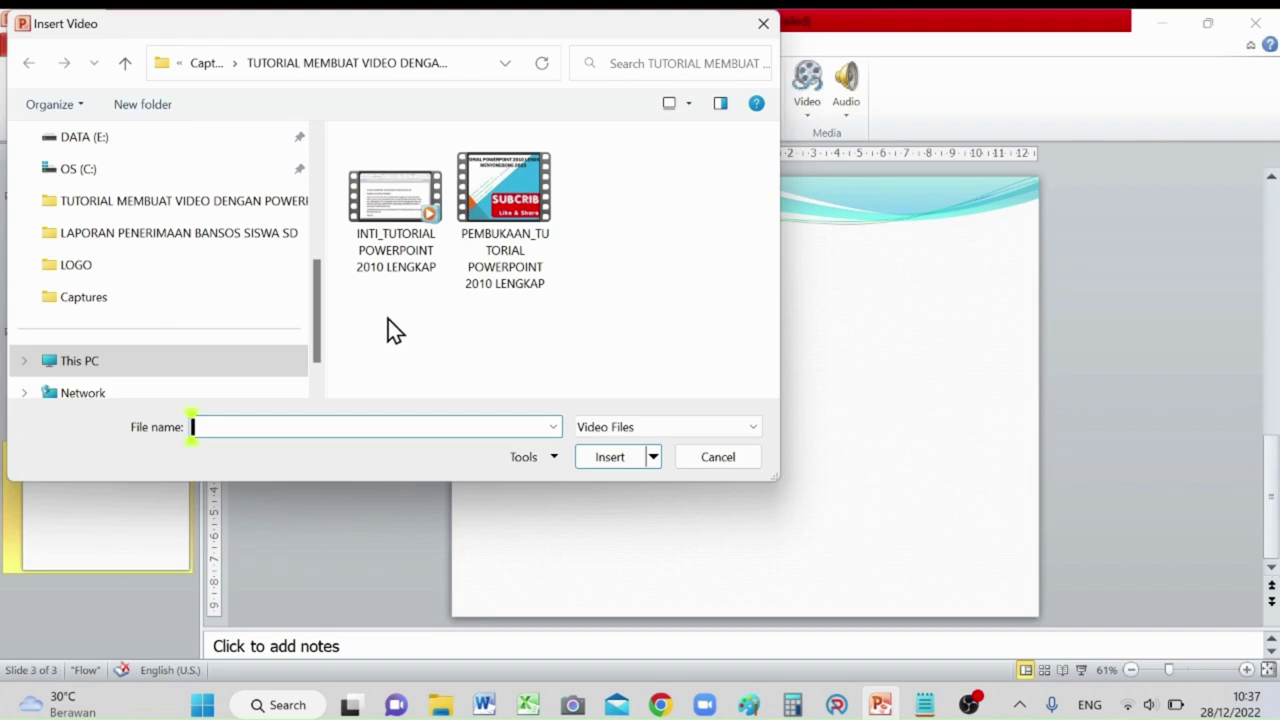
Step: Insert the PEMBUKAAN_TUTORIAL POWERPOINT 2010 LENGKAP video and stretch it to fill slide 3
{"action": "double_click", "coordinate": [533, 208]}
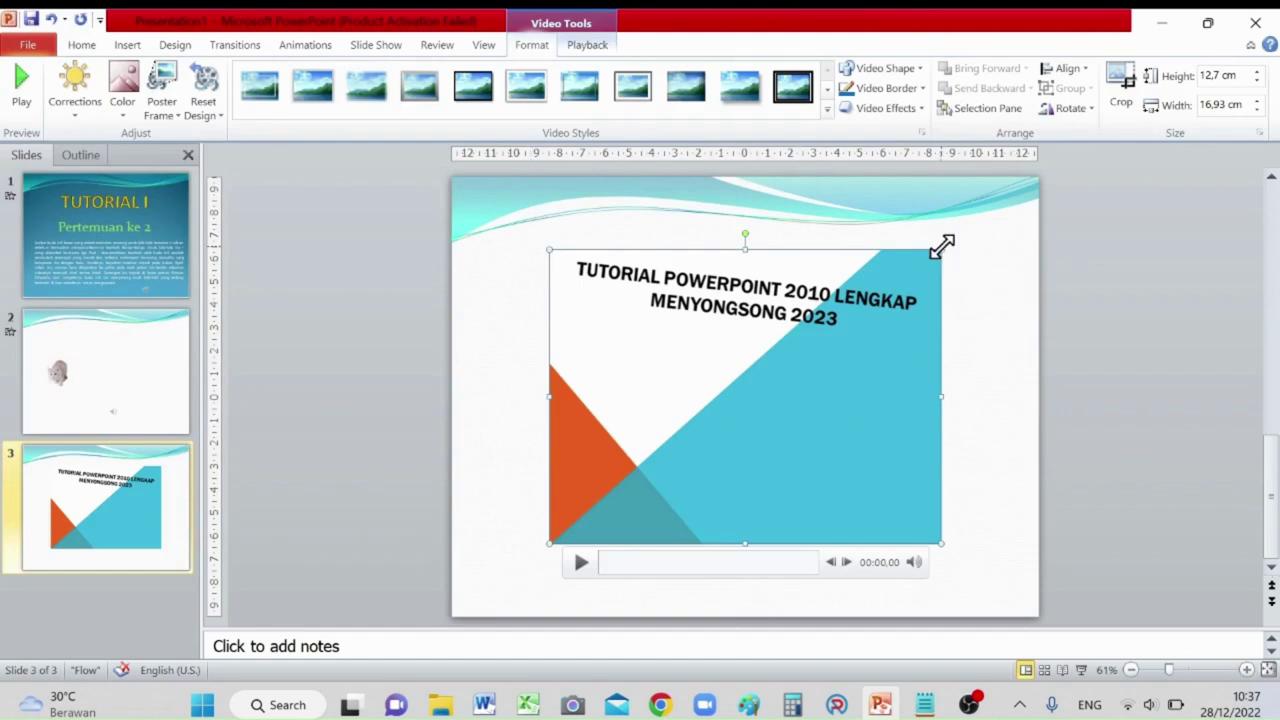
{"action": "left_click_drag", "start_coordinate": [940, 247], "coordinate": [1024, 178]}
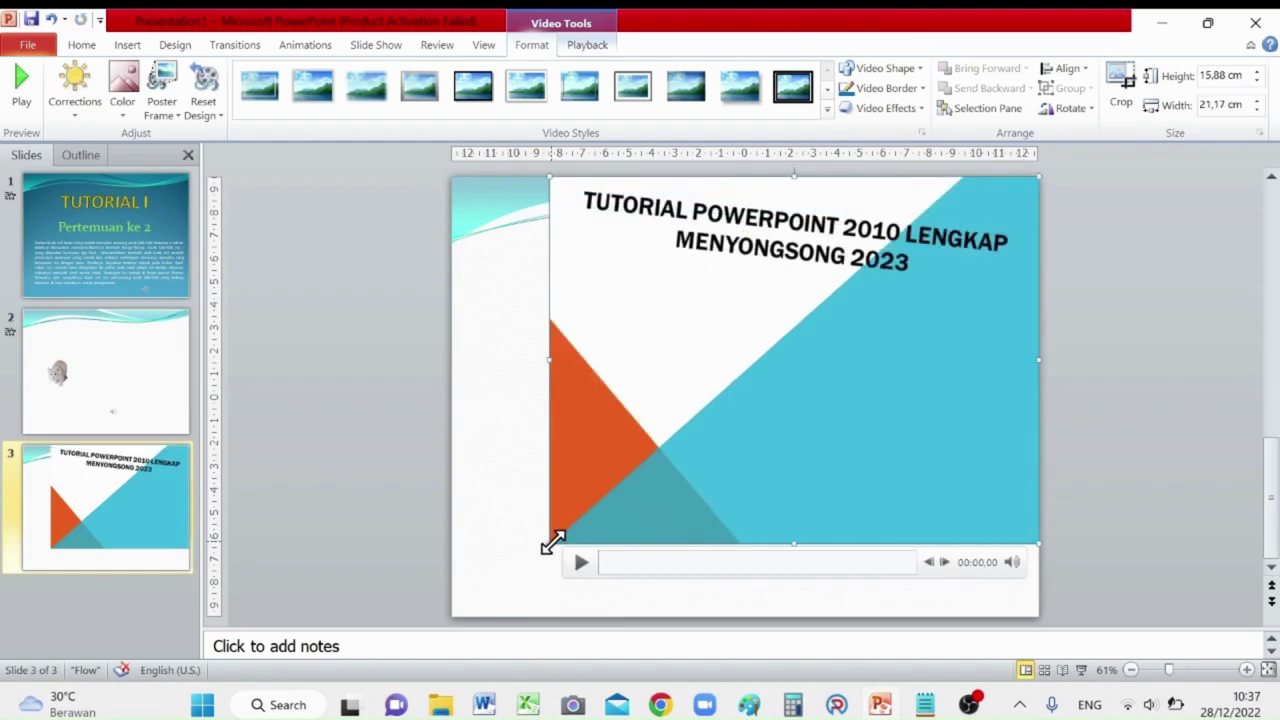
{"action": "left_click_drag", "start_coordinate": [552, 541], "coordinate": [463, 619]}
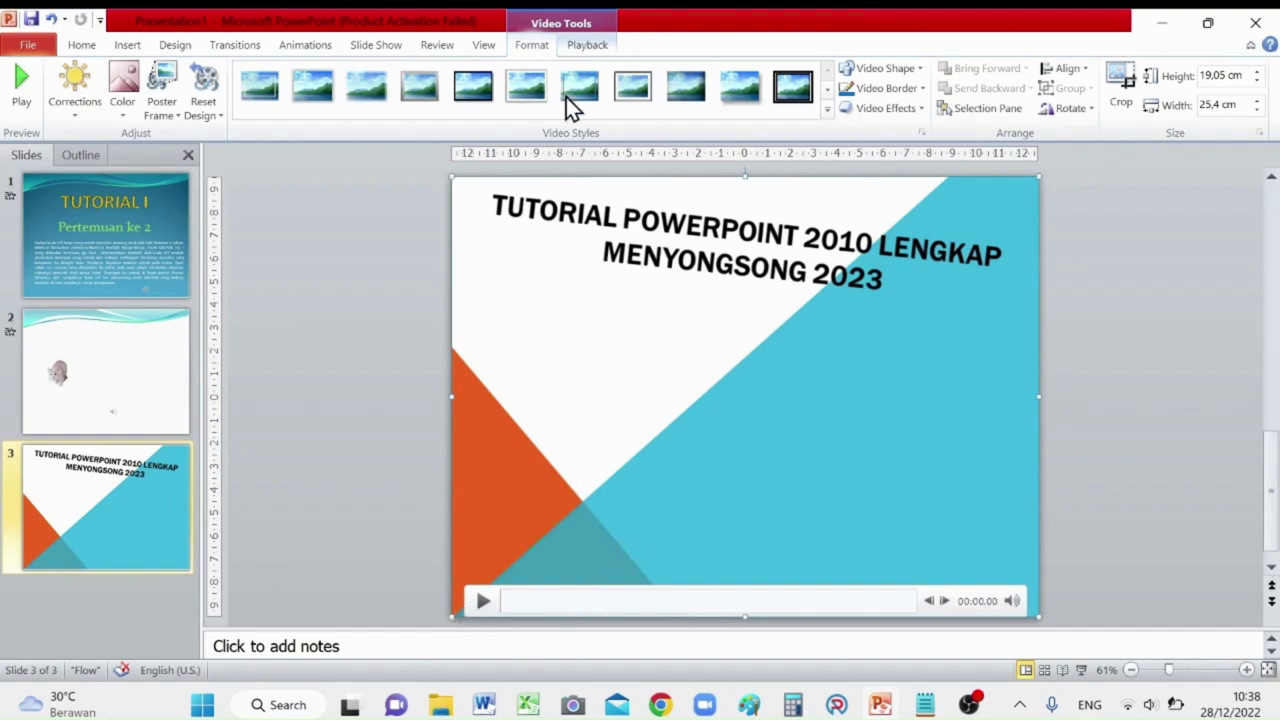
Step: Set slide 3's video to start Automatically and tick Play Full Screen
{"action": "left_click", "coordinate": [587, 45]}
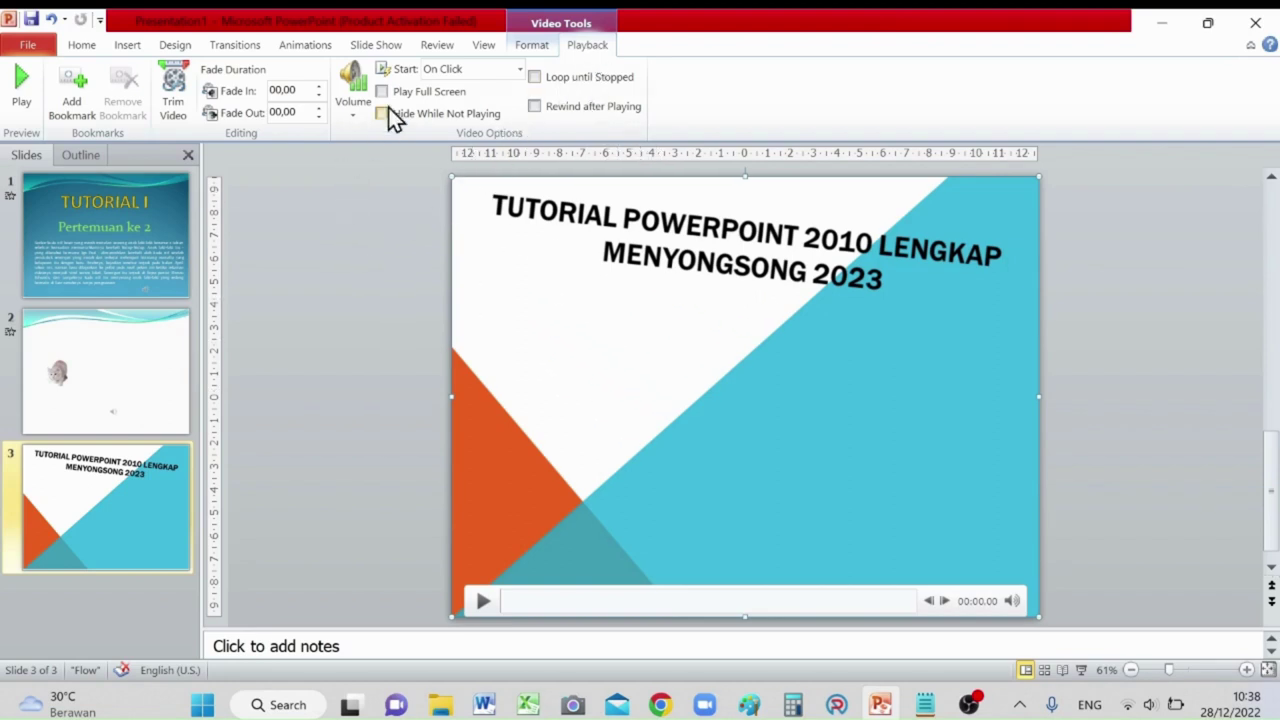
{"action": "left_click", "coordinate": [522, 68]}
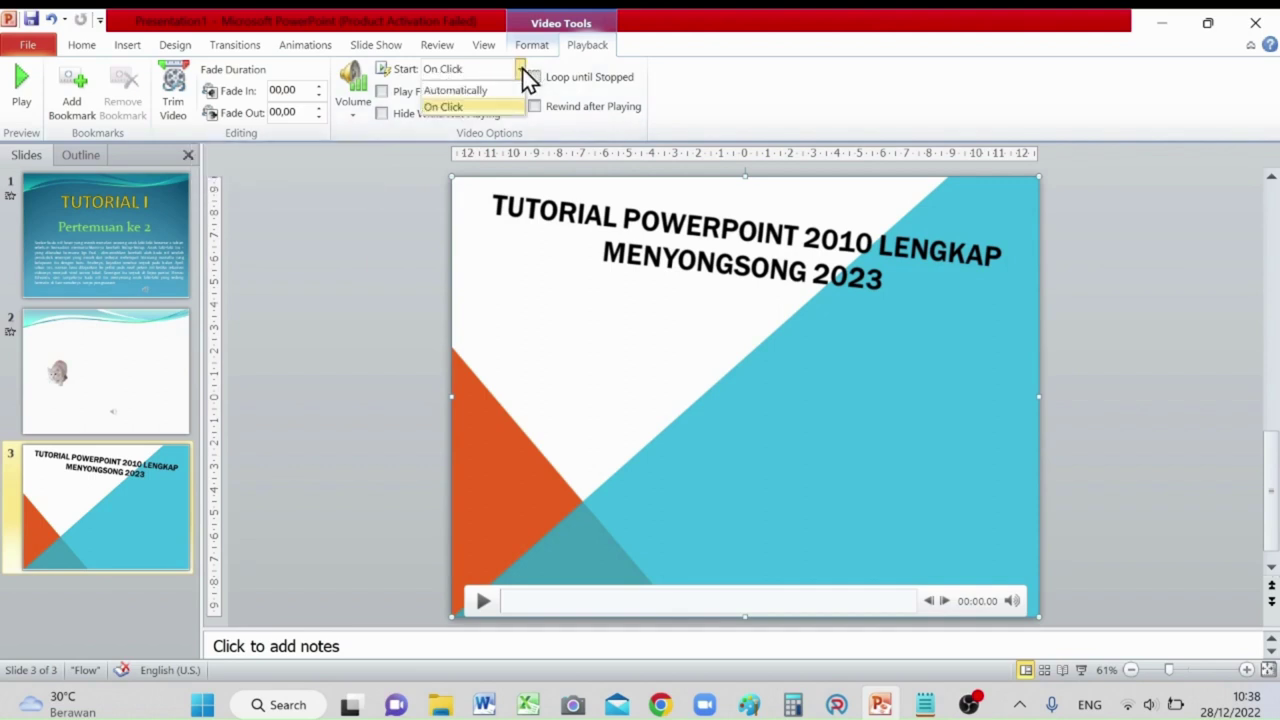
{"action": "left_click", "coordinate": [486, 89]}
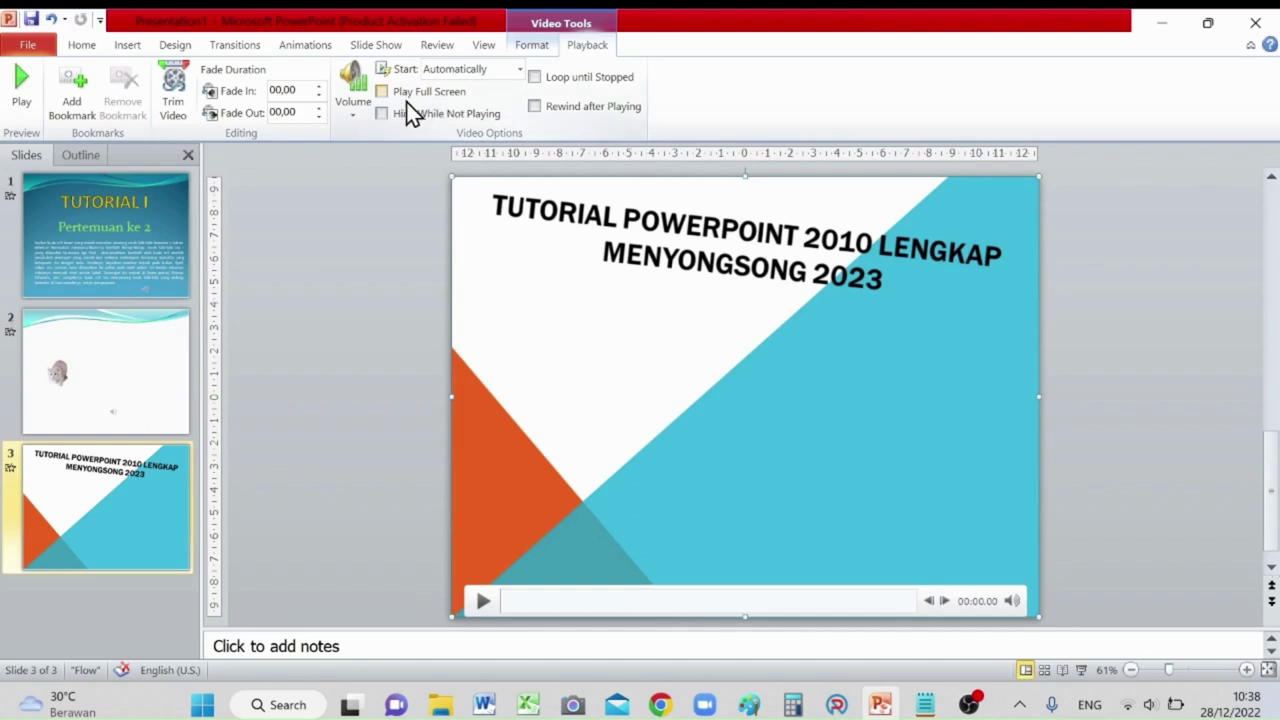
{"action": "left_click", "coordinate": [382, 94]}
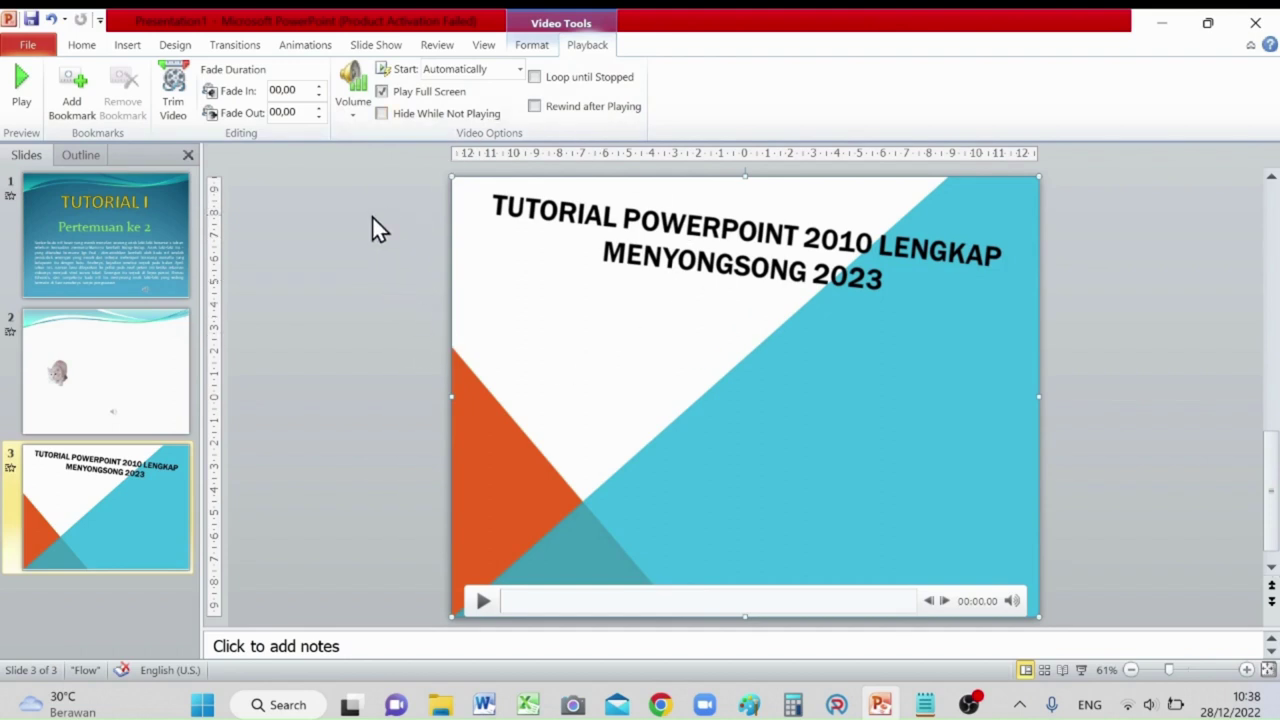
Step: Set slide 3's video animation to start With Previous
{"action": "left_click", "coordinate": [296, 43]}
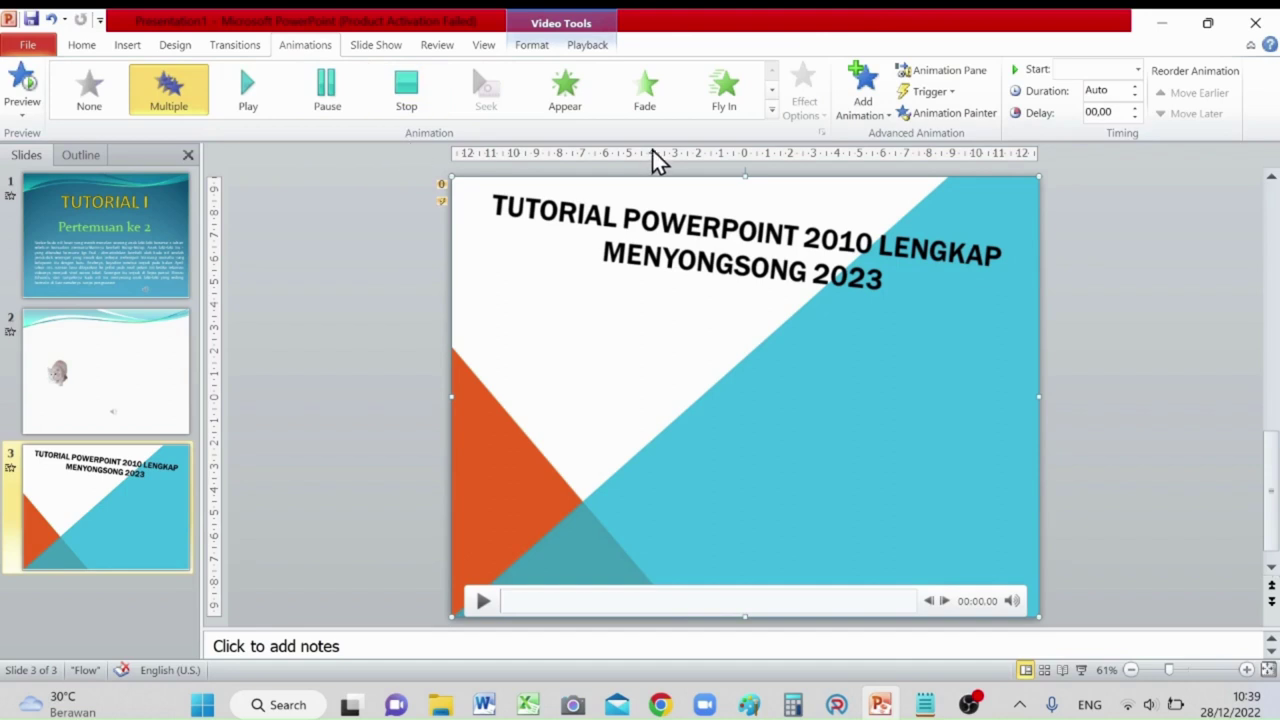
{"action": "left_click", "coordinate": [1139, 70]}
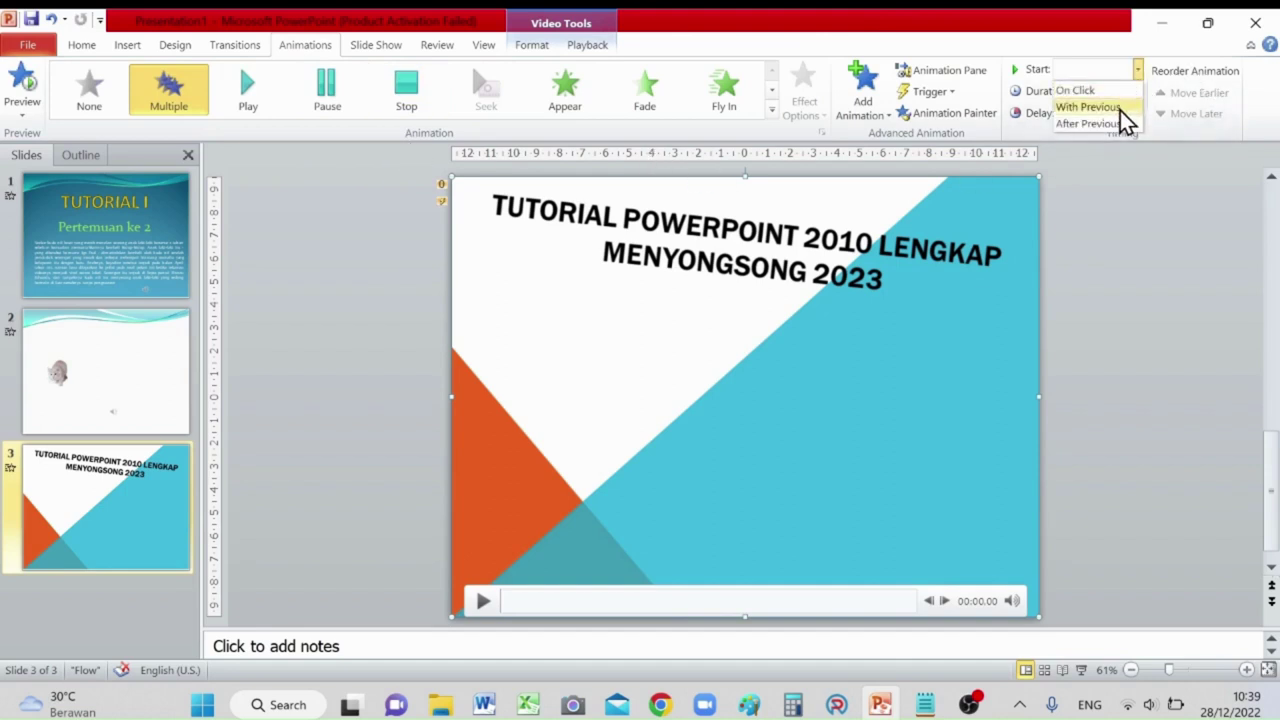
{"action": "left_click", "coordinate": [1120, 107]}
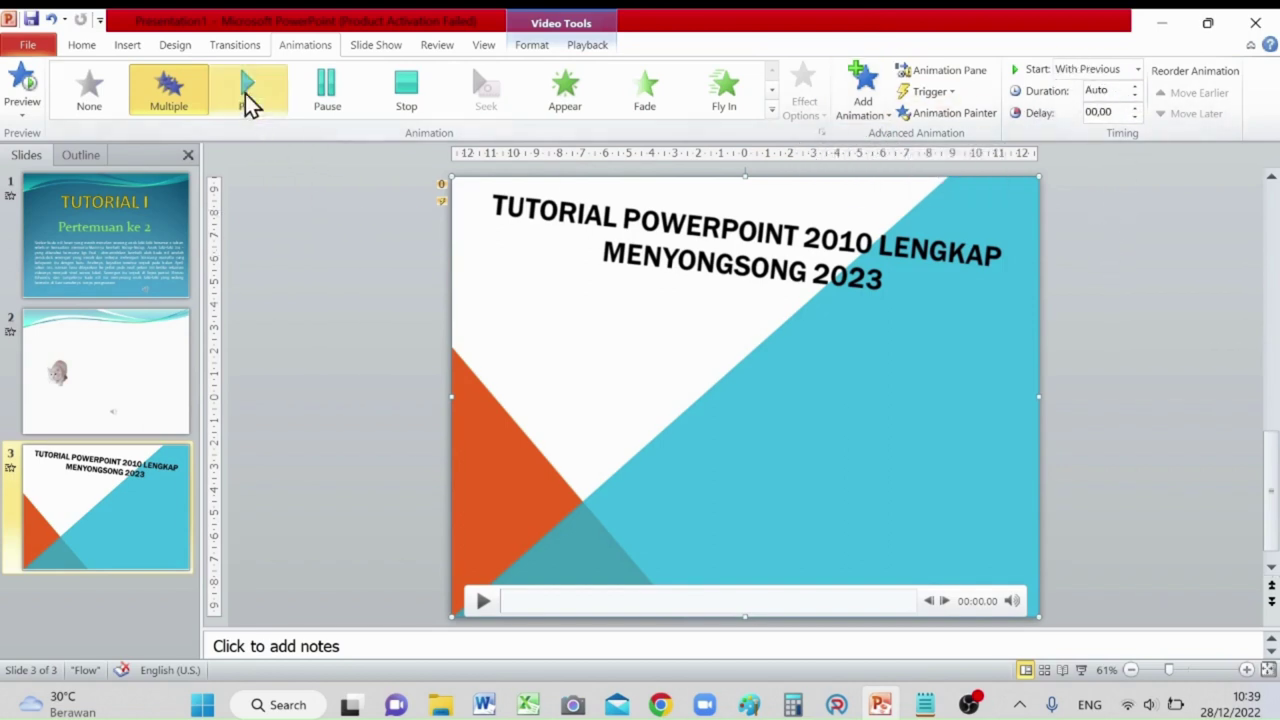
{"action": "left_click", "coordinate": [238, 47]}
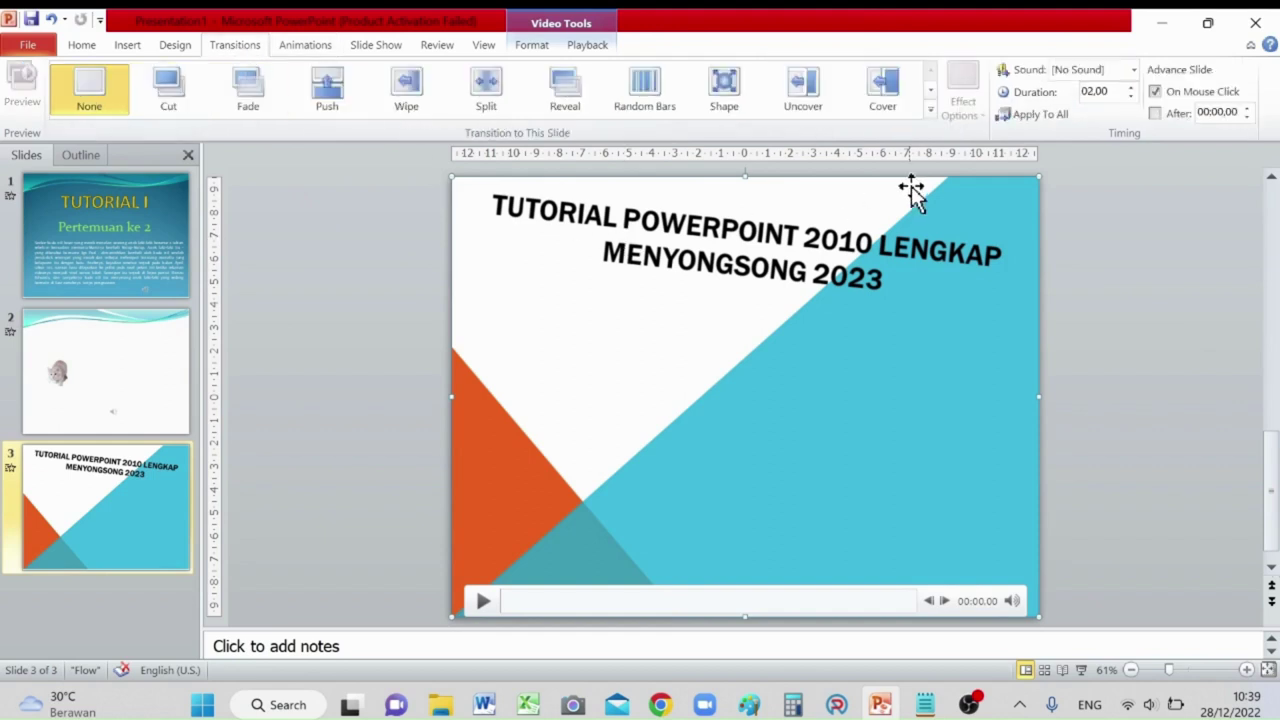
Step: Make slide 3 advance automatically After a set time instead of On Mouse Click
{"action": "left_click", "coordinate": [1156, 91]}
{"action": "left_click", "coordinate": [1156, 116]}
{"action": "left_click", "coordinate": [372, 48]}
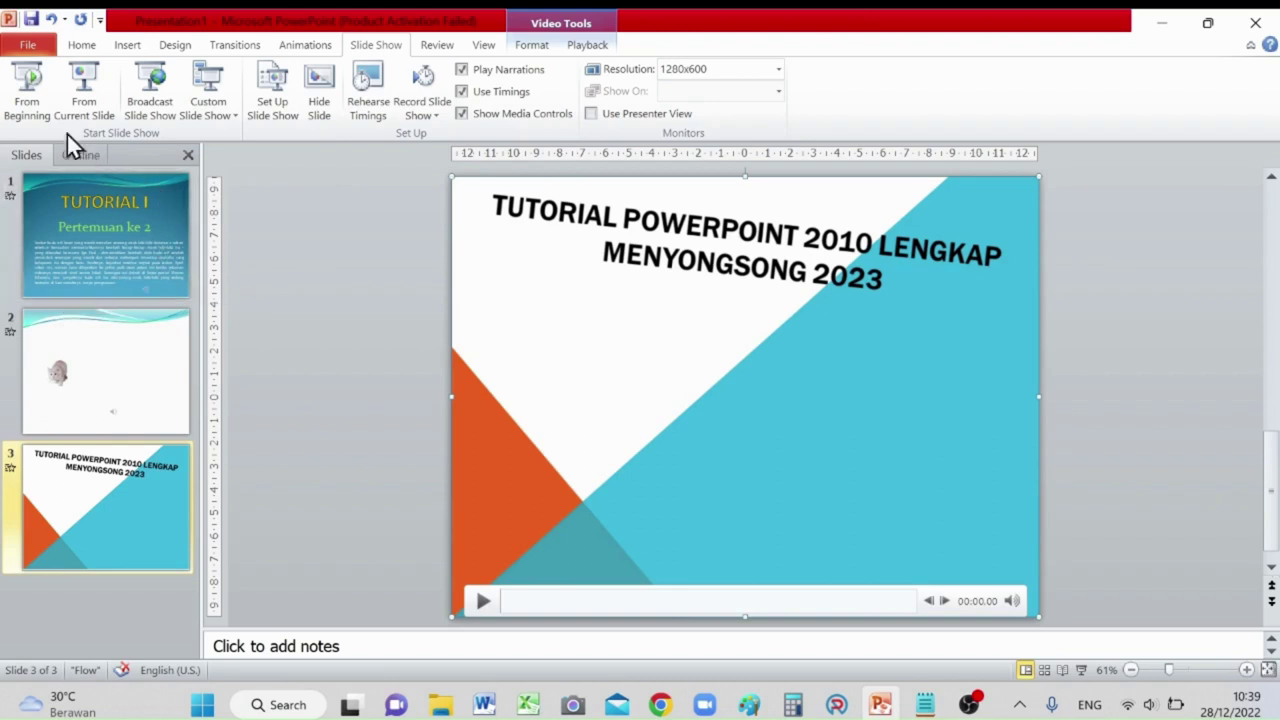
Step: Run the slide show From Beginning and watch all three slides
{"action": "left_click", "coordinate": [30, 88]}
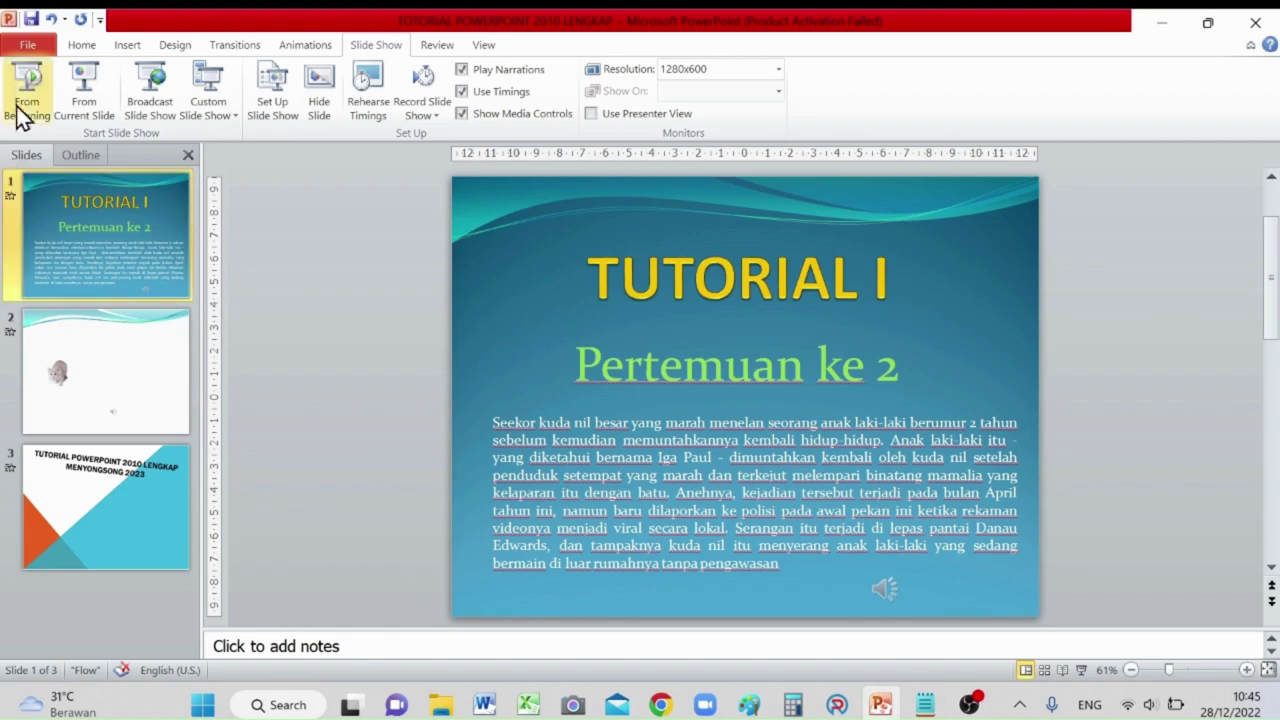
Step: Save the presentation as a Windows Media Video named TUTORIAL POWERPOINT 2010 LENGKAP
{"action": "left_click", "coordinate": [31, 45]}
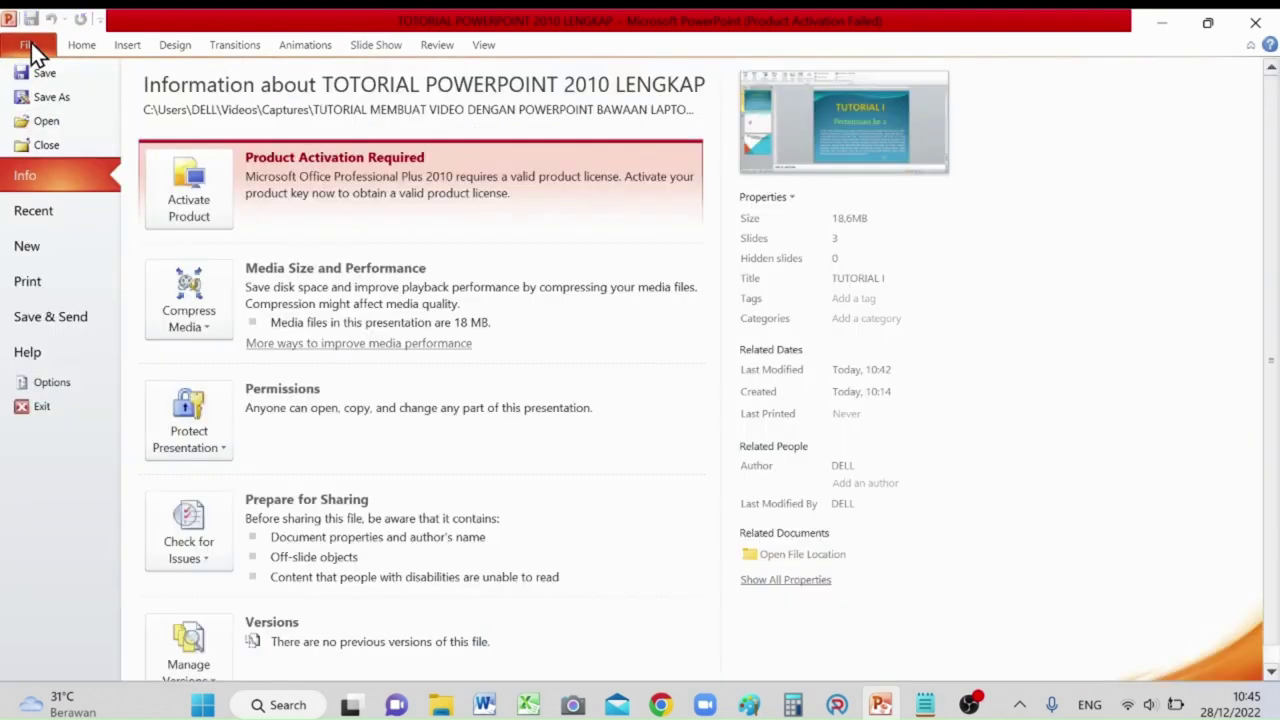
{"action": "left_click", "coordinate": [52, 100]}
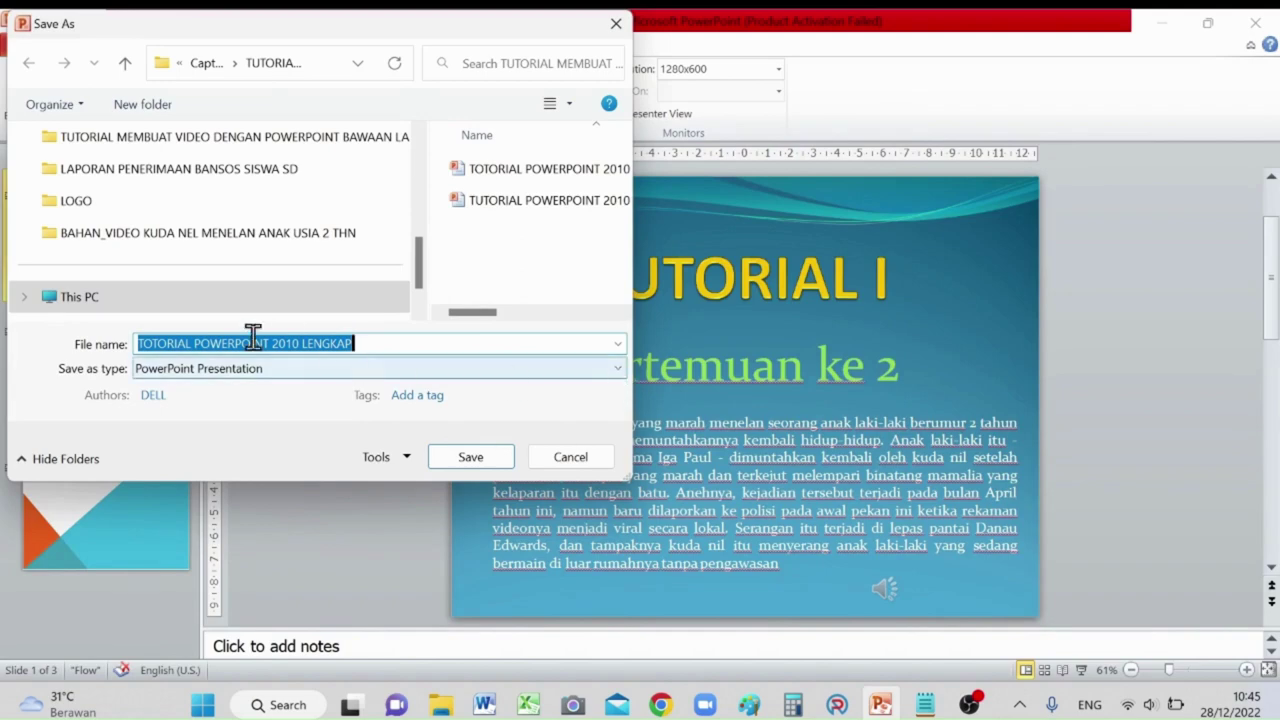
{"action": "left_click", "coordinate": [615, 369]}
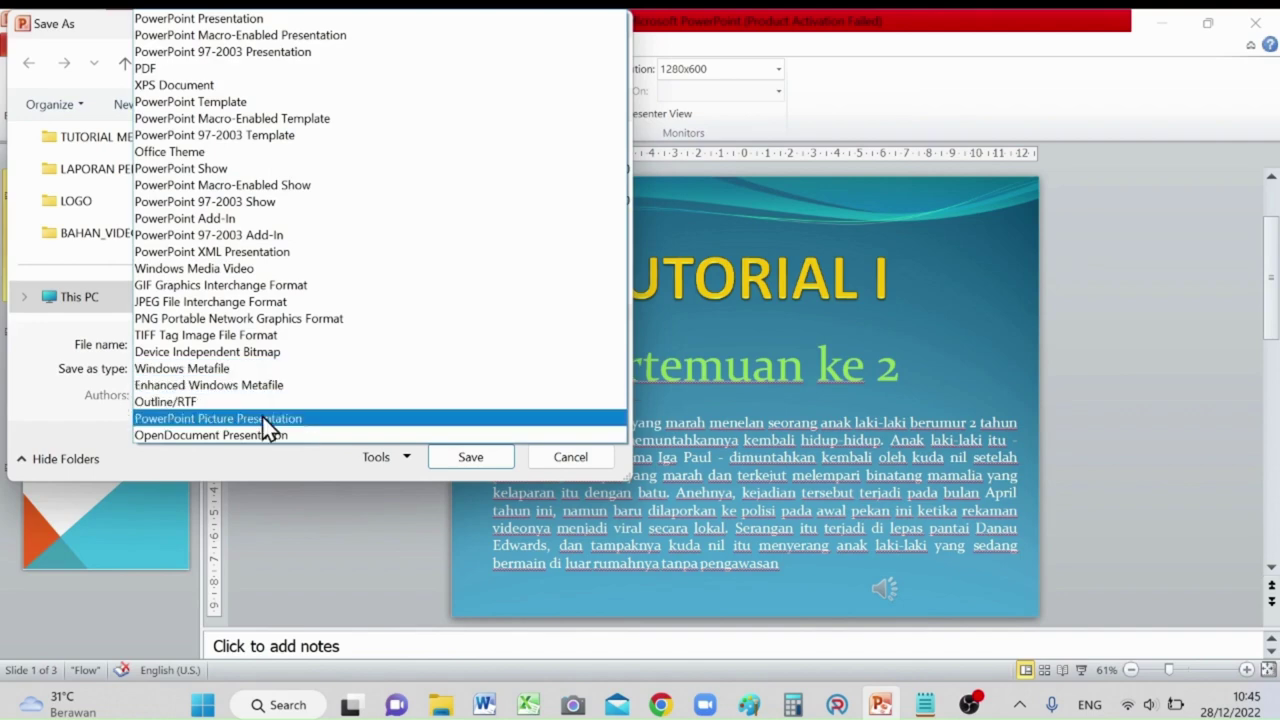
{"action": "left_click", "coordinate": [258, 275]}
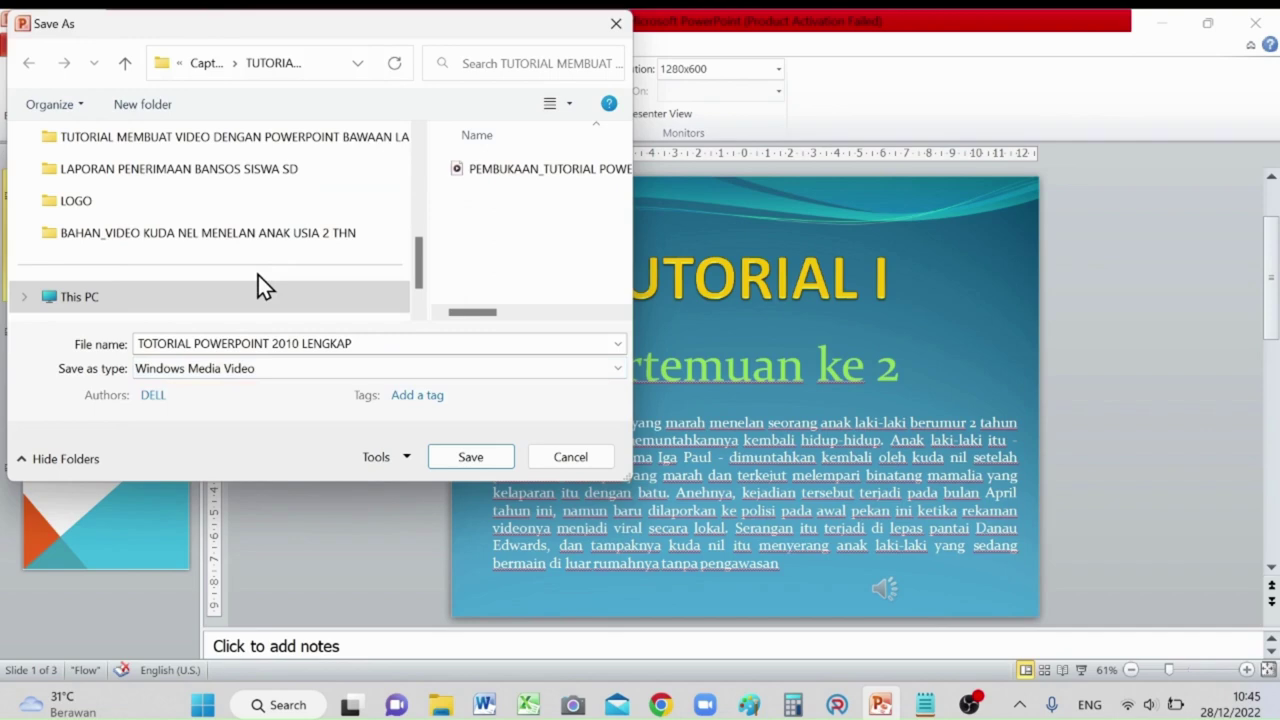
{"action": "left_click", "coordinate": [461, 456]}
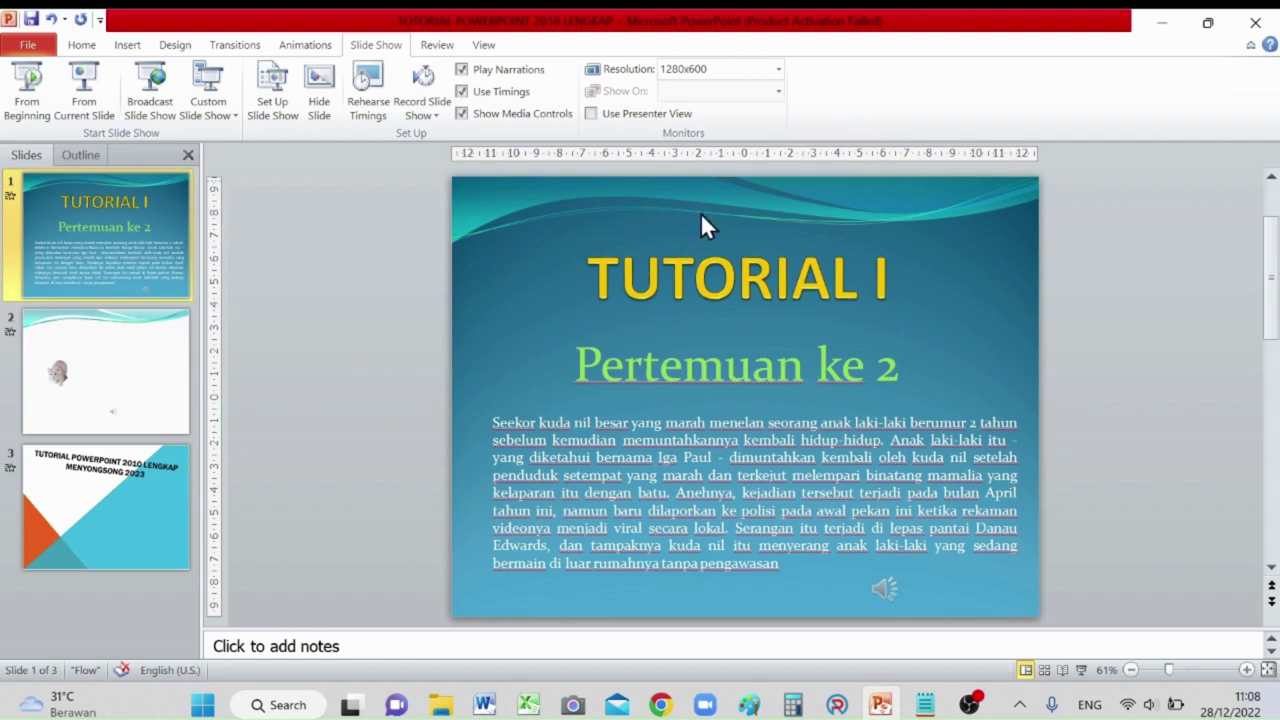
Step: In File Explorer, browse Videos > Captures to the tutorial folder holding the exported WMV
{"action": "left_click", "coordinate": [450, 706]}
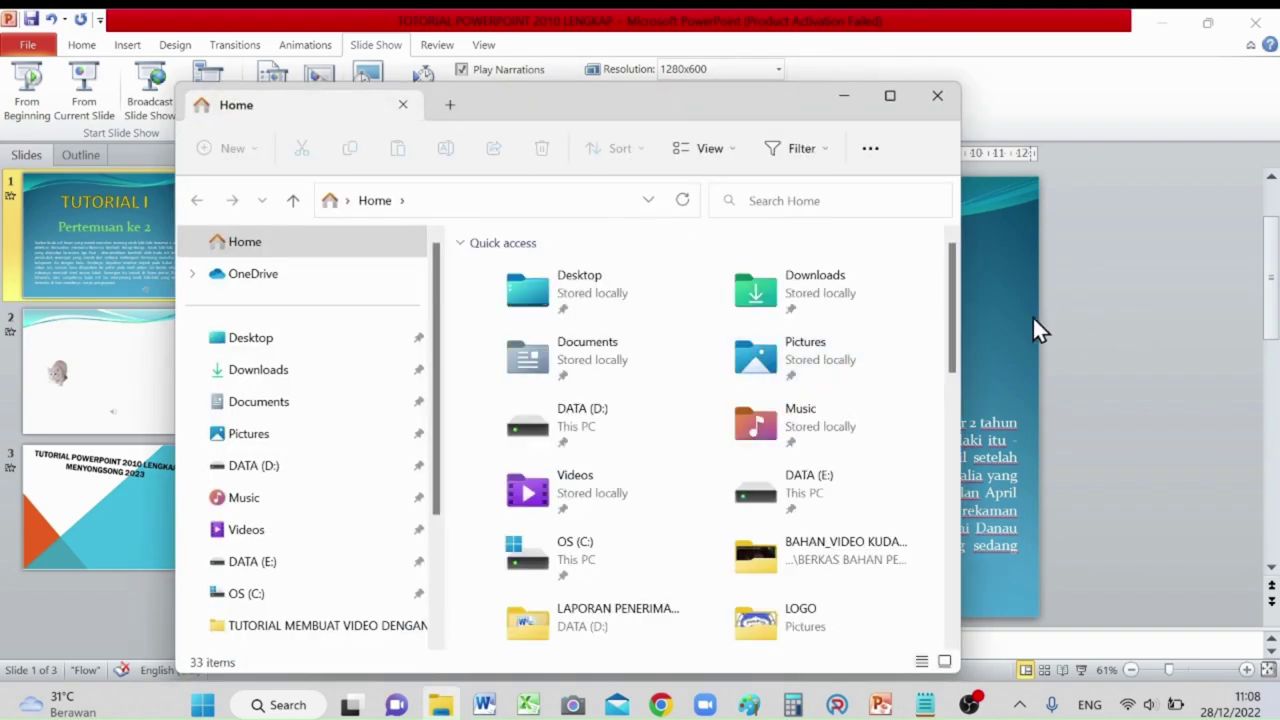
{"action": "left_click_drag", "start_coordinate": [948, 334], "coordinate": [957, 386]}
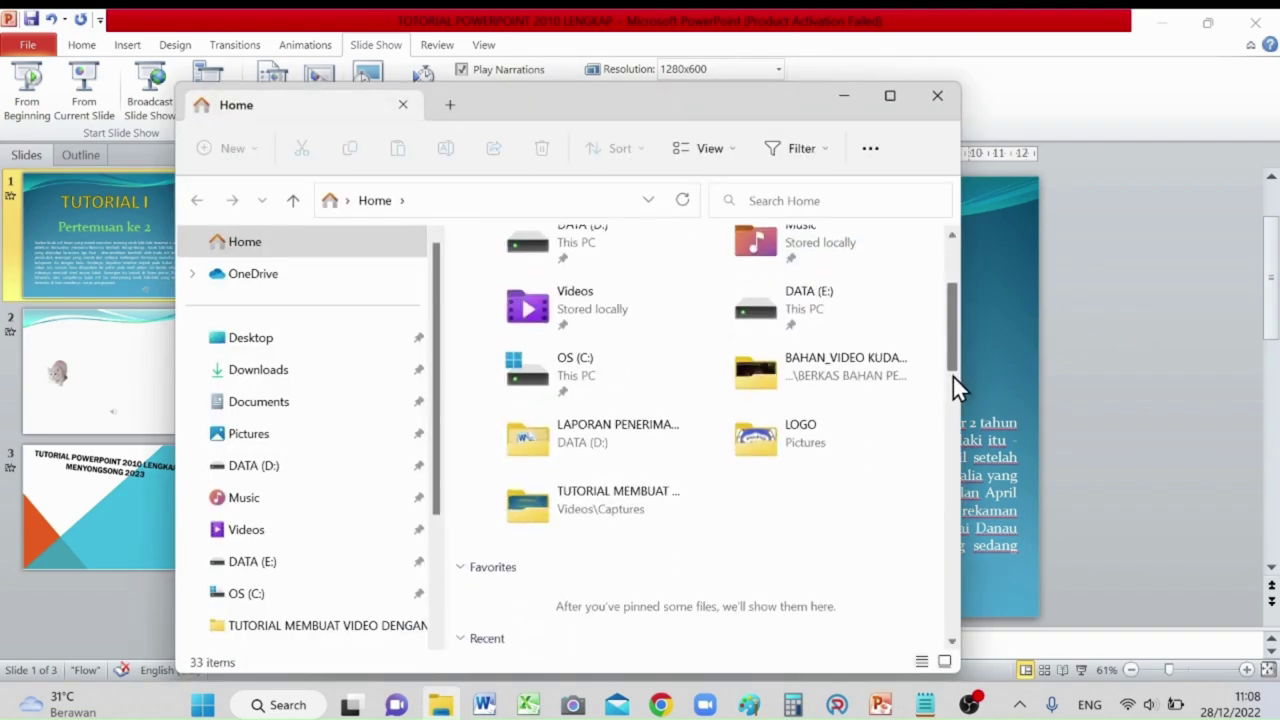
{"action": "double_click", "coordinate": [553, 306]}
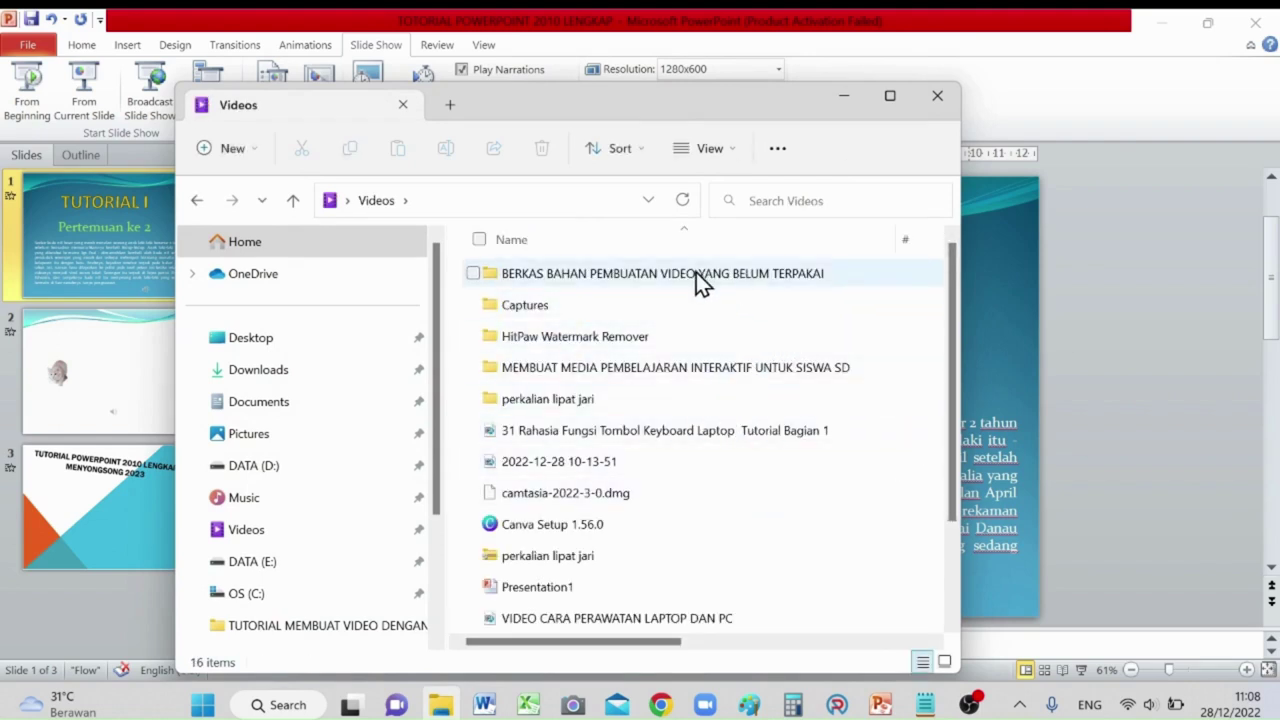
{"action": "double_click", "coordinate": [547, 305]}
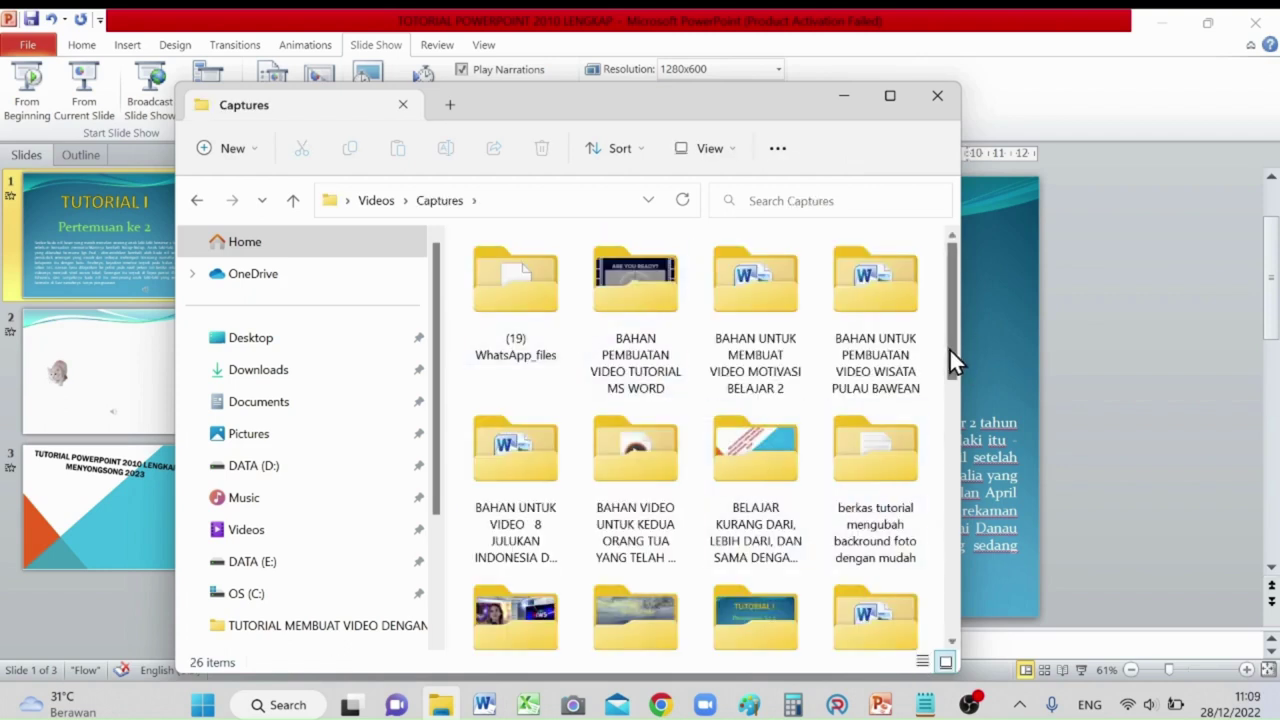
{"action": "left_click_drag", "start_coordinate": [953, 349], "coordinate": [956, 460]}
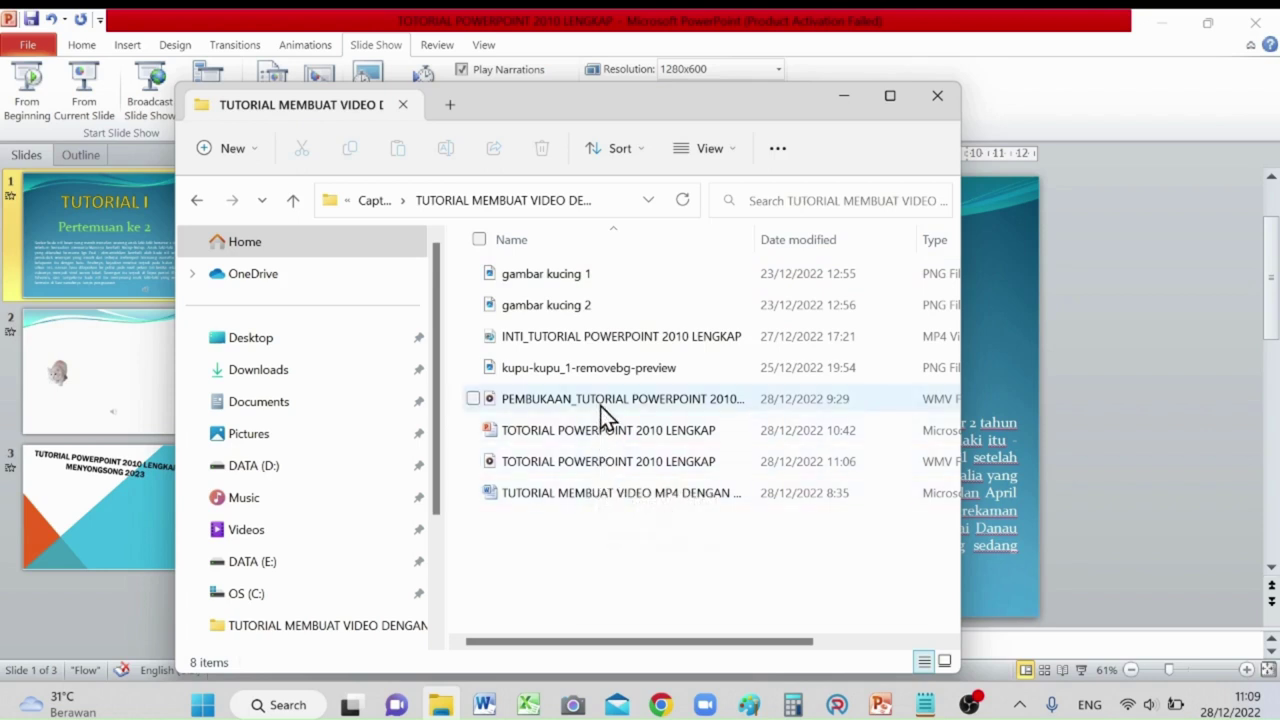
Step: Play the TUTORIAL POWERPOINT 2010 LENGKAP WMV in Media Player, pause it, then close the player
{"action": "double_click", "coordinate": [586, 466]}
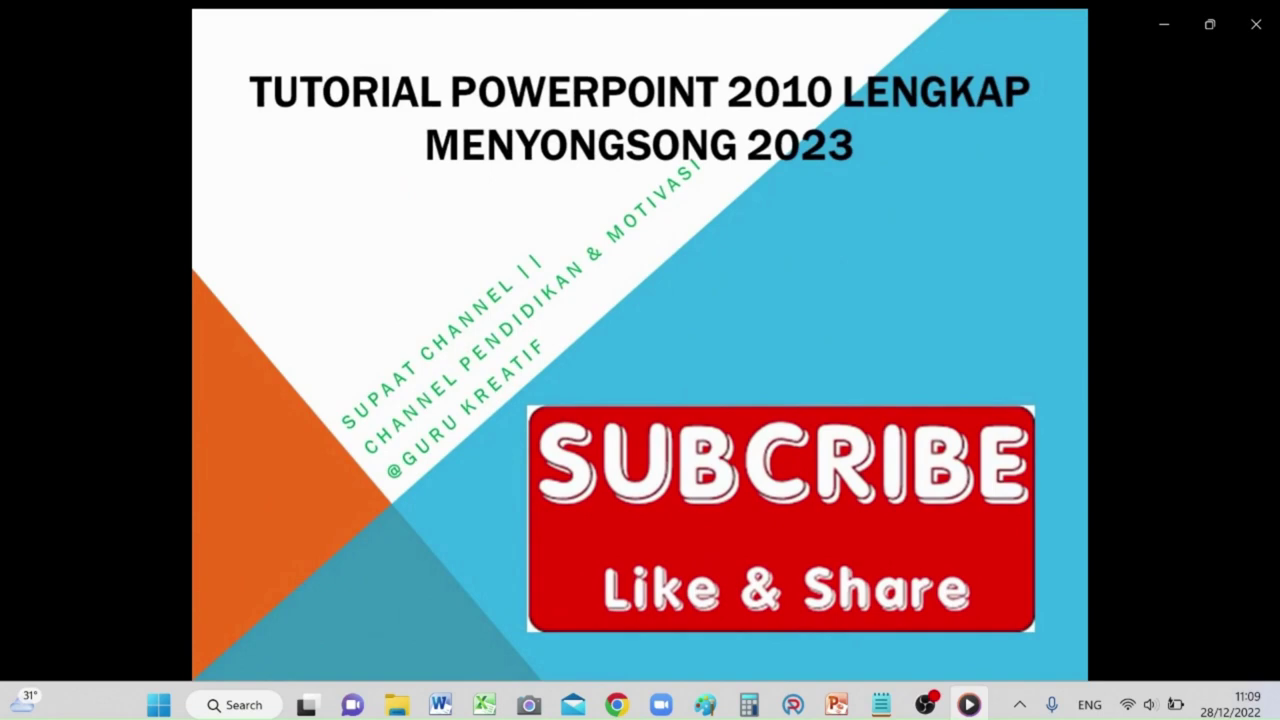
{"action": "mouse_move", "coordinate": [505, 412]}
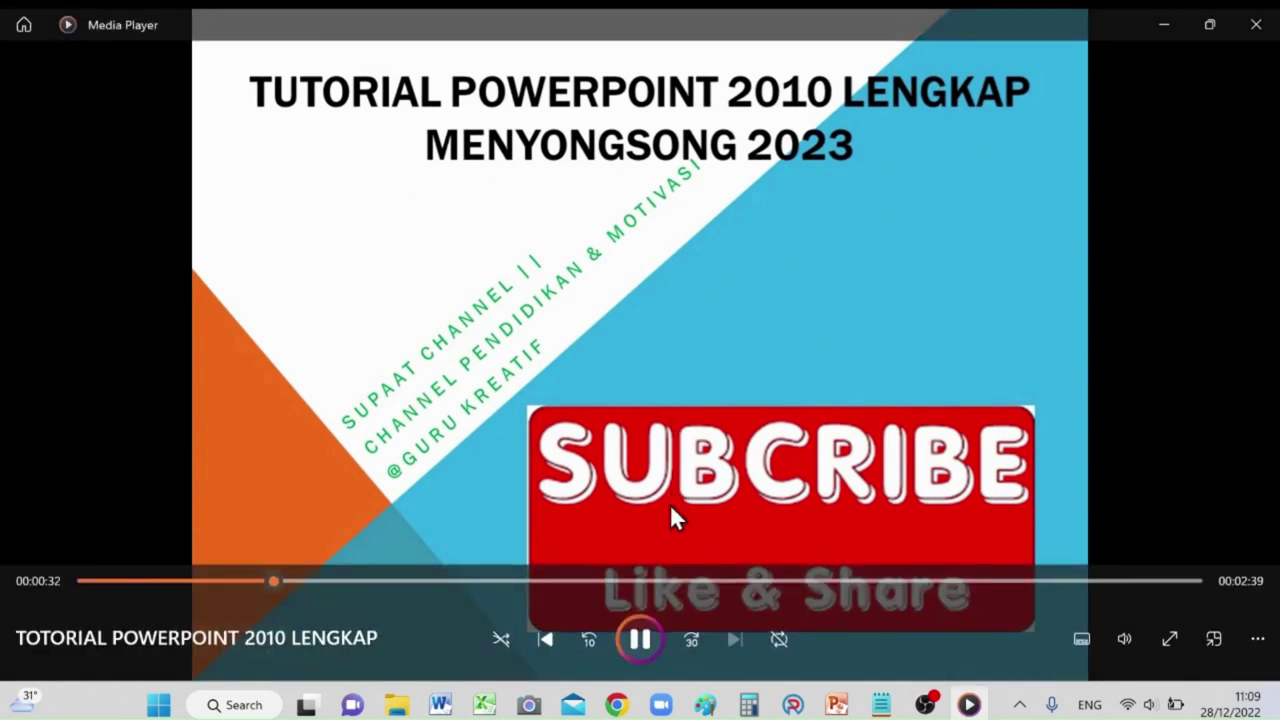
{"action": "left_click", "coordinate": [641, 640]}
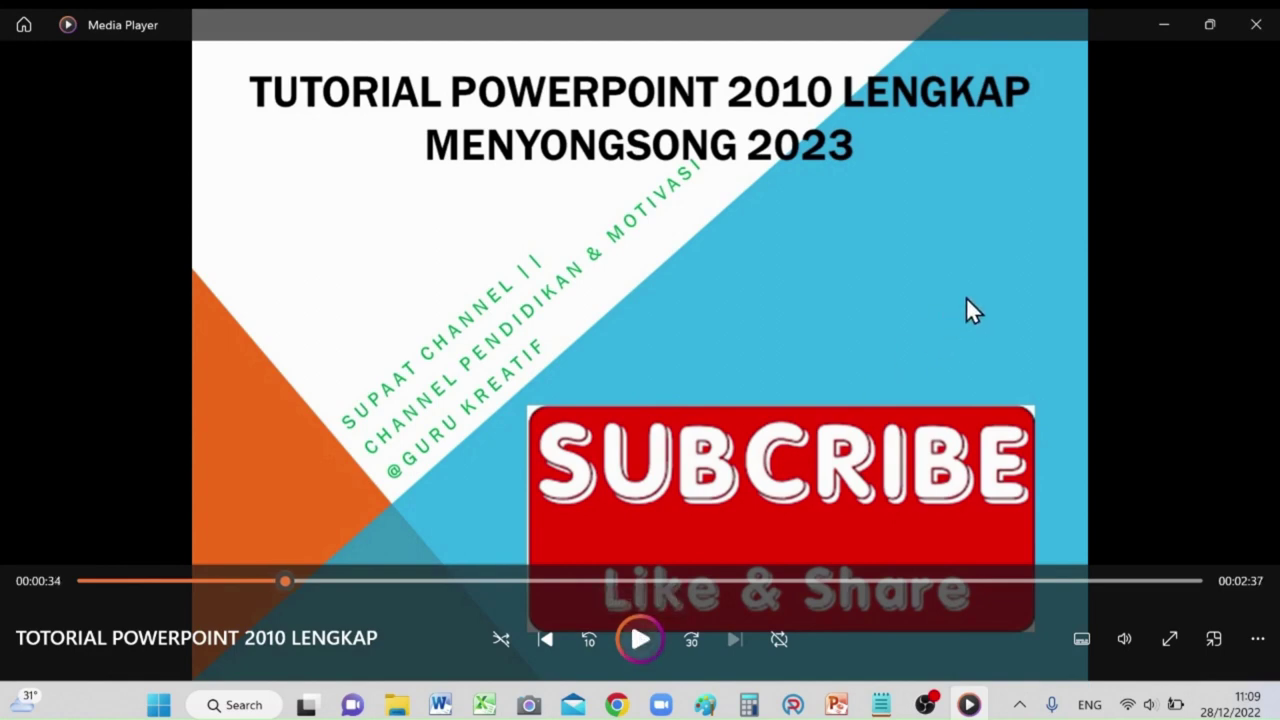
{"action": "left_click", "coordinate": [1253, 25]}
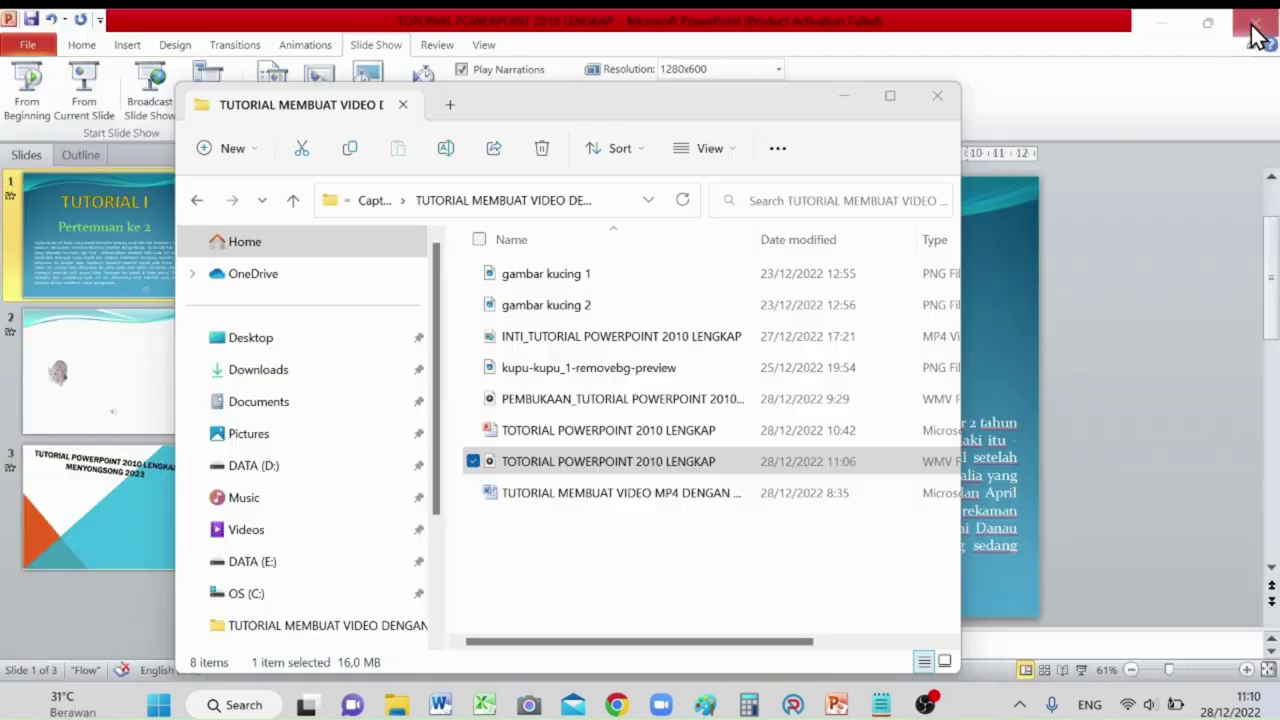
{"action": "left_click", "coordinate": [938, 97]}
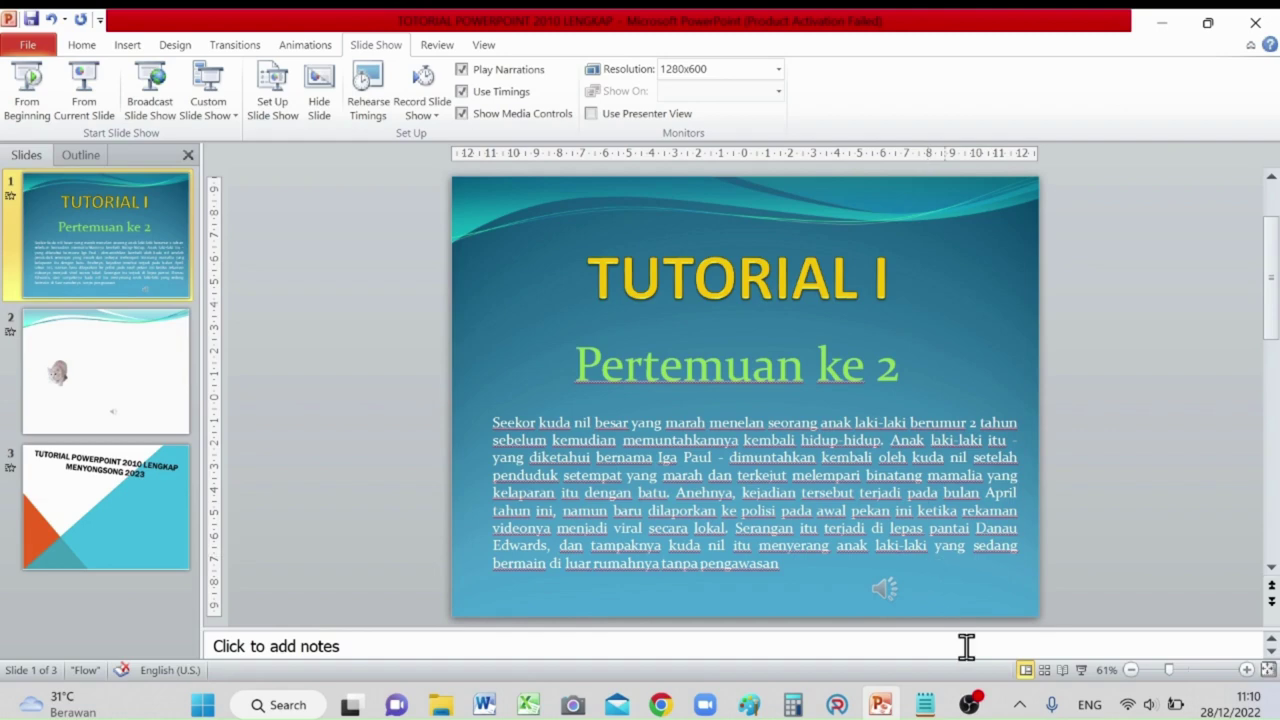
{"action": "left_click", "coordinate": [972, 705]}
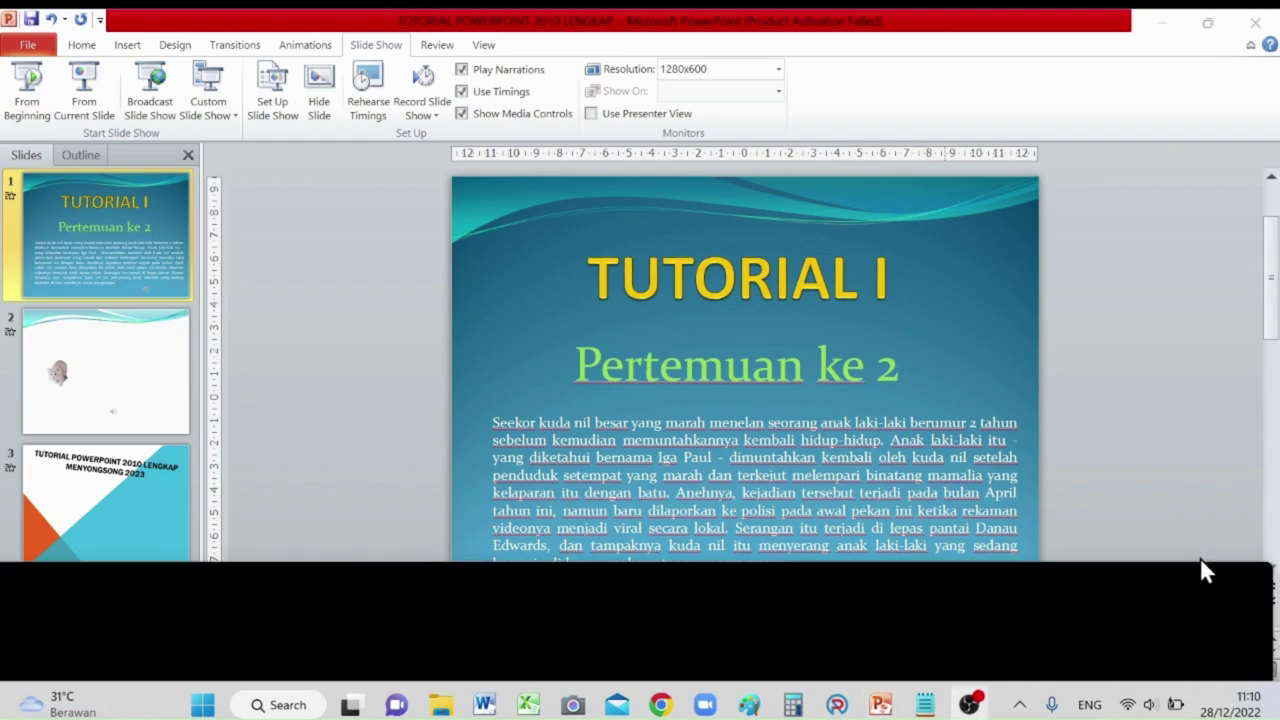